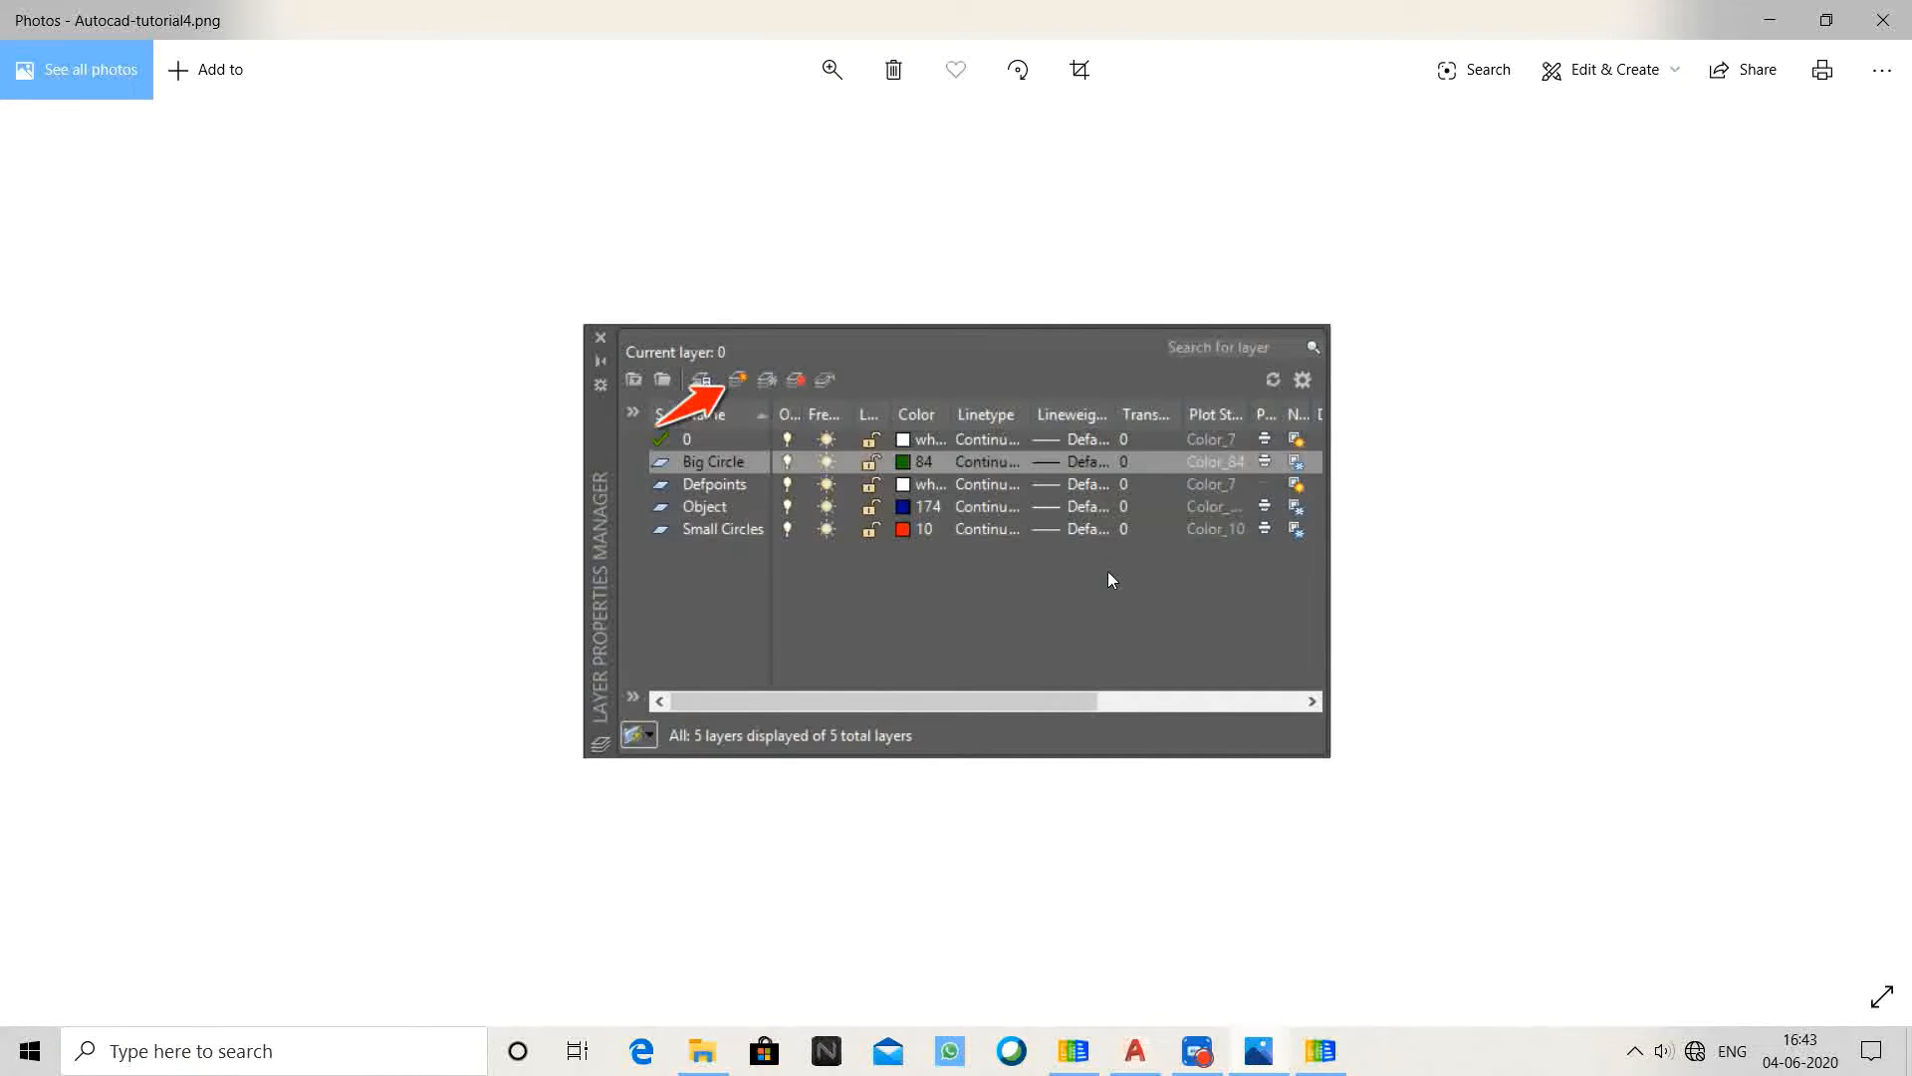
# Step: Switch from the layer reference image to the empty Drawing1.dwg in AutoCAD
pyautogui.hotkey('alt', 'Tab')
pyautogui.hotkey('alt', 'Tab')
pyautogui.hotkey('alt', 'Tab')
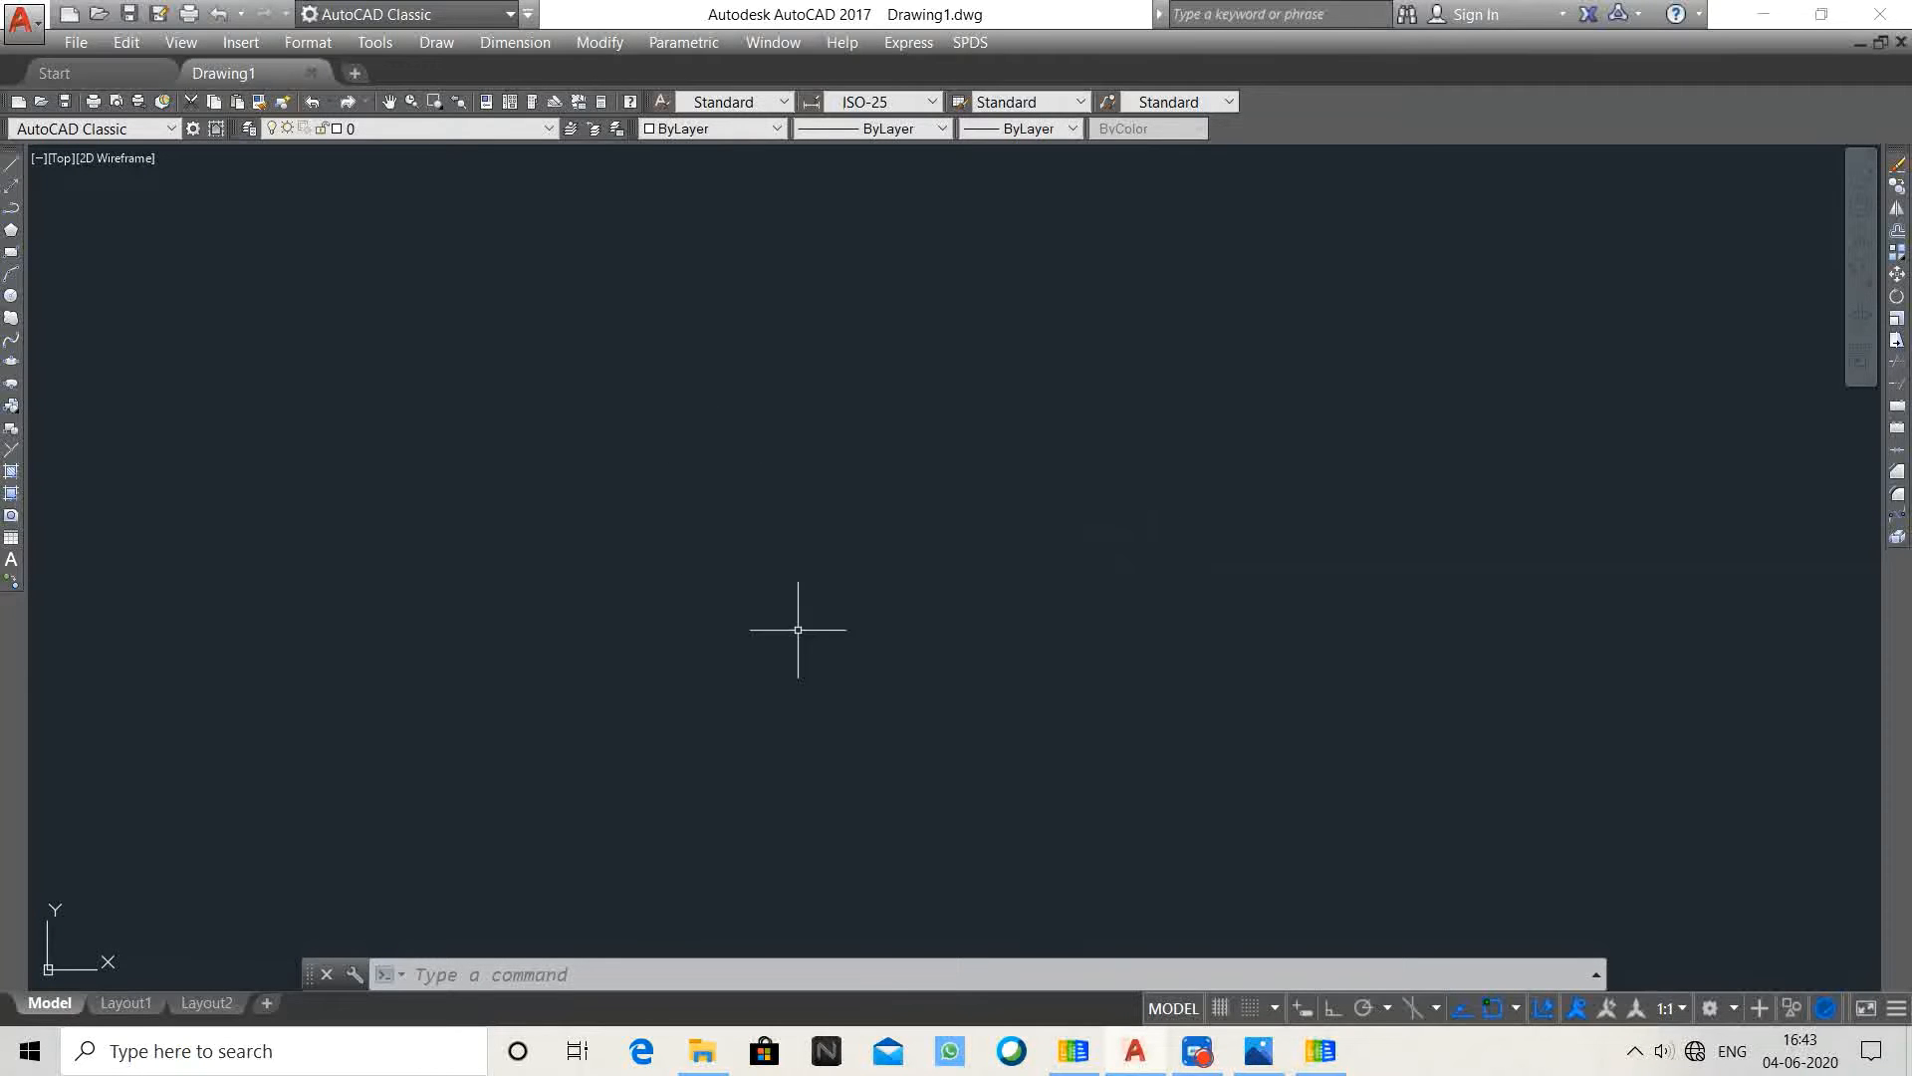
pyautogui.click(937, 585)
pyautogui.click(646, 449)
pyautogui.click(811, 471)
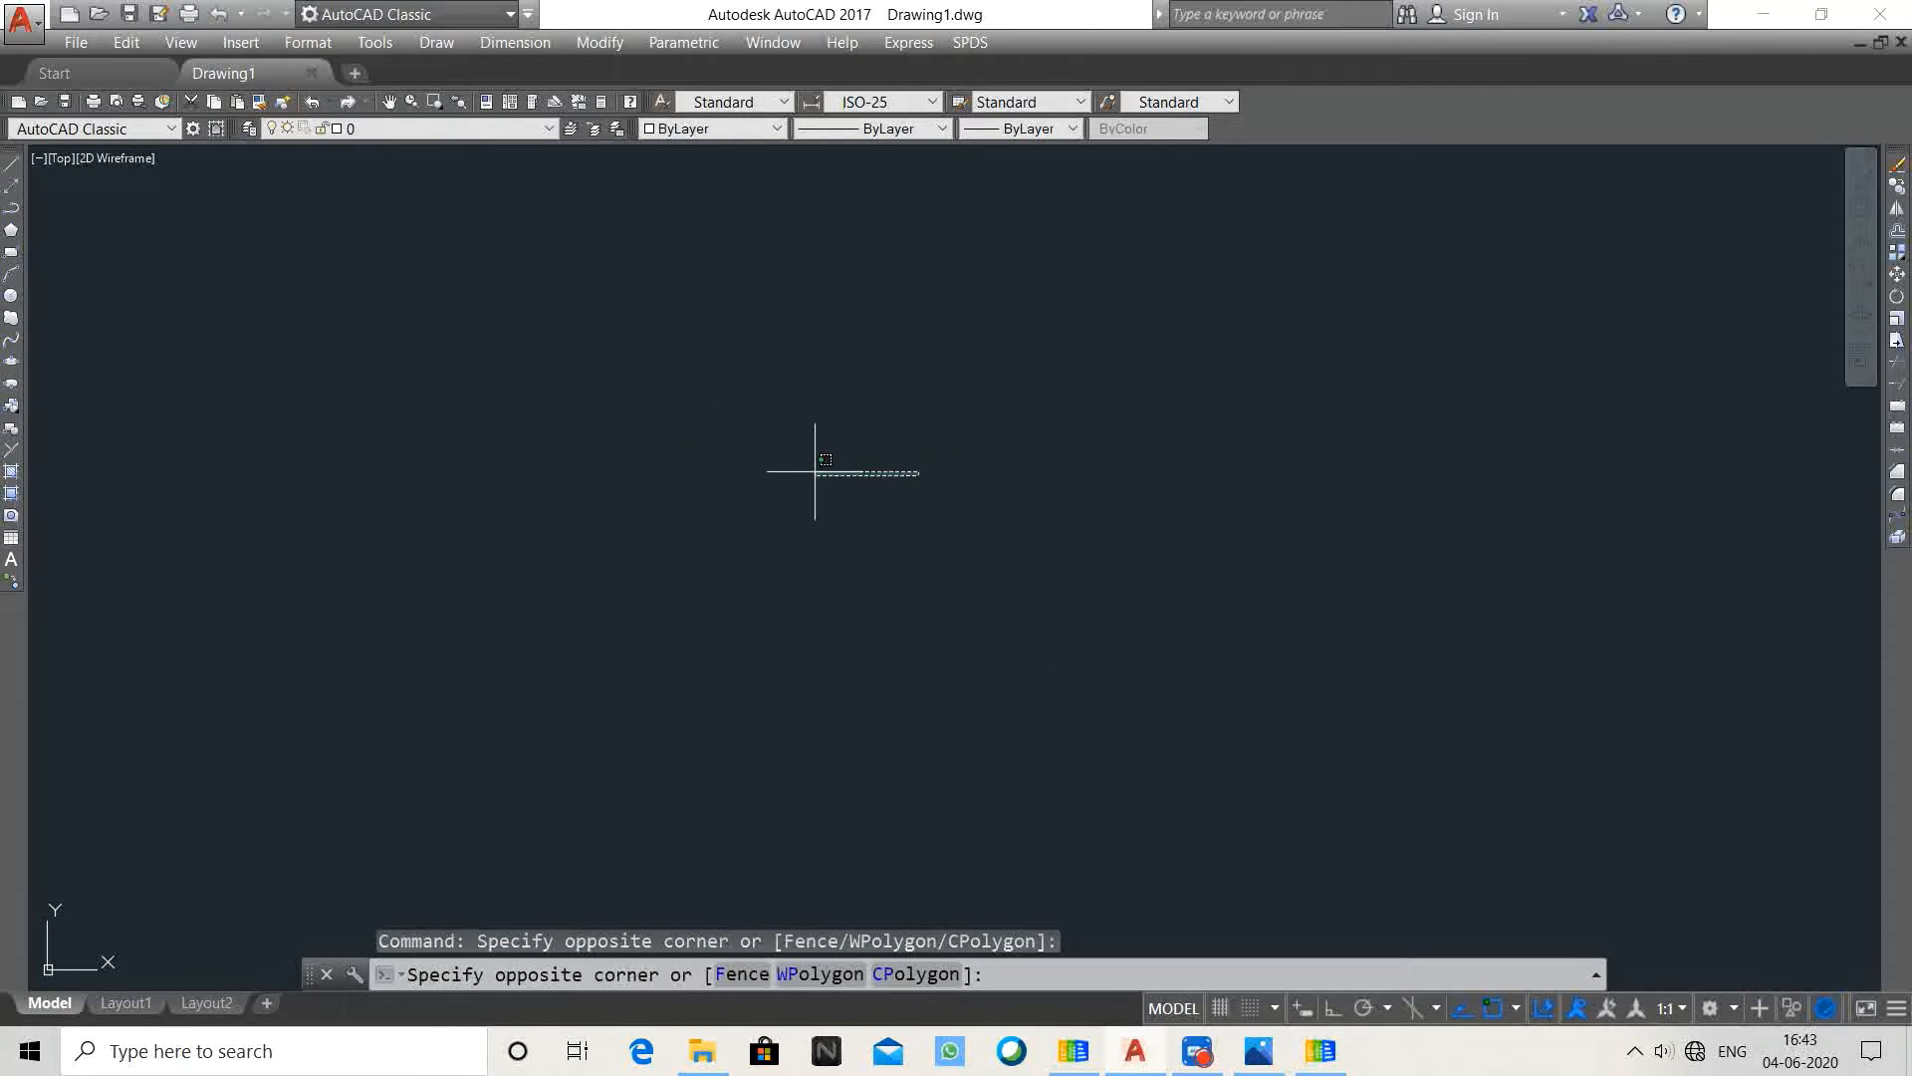
pyautogui.click(666, 428)
pyautogui.click(778, 625)
pyautogui.click(666, 461)
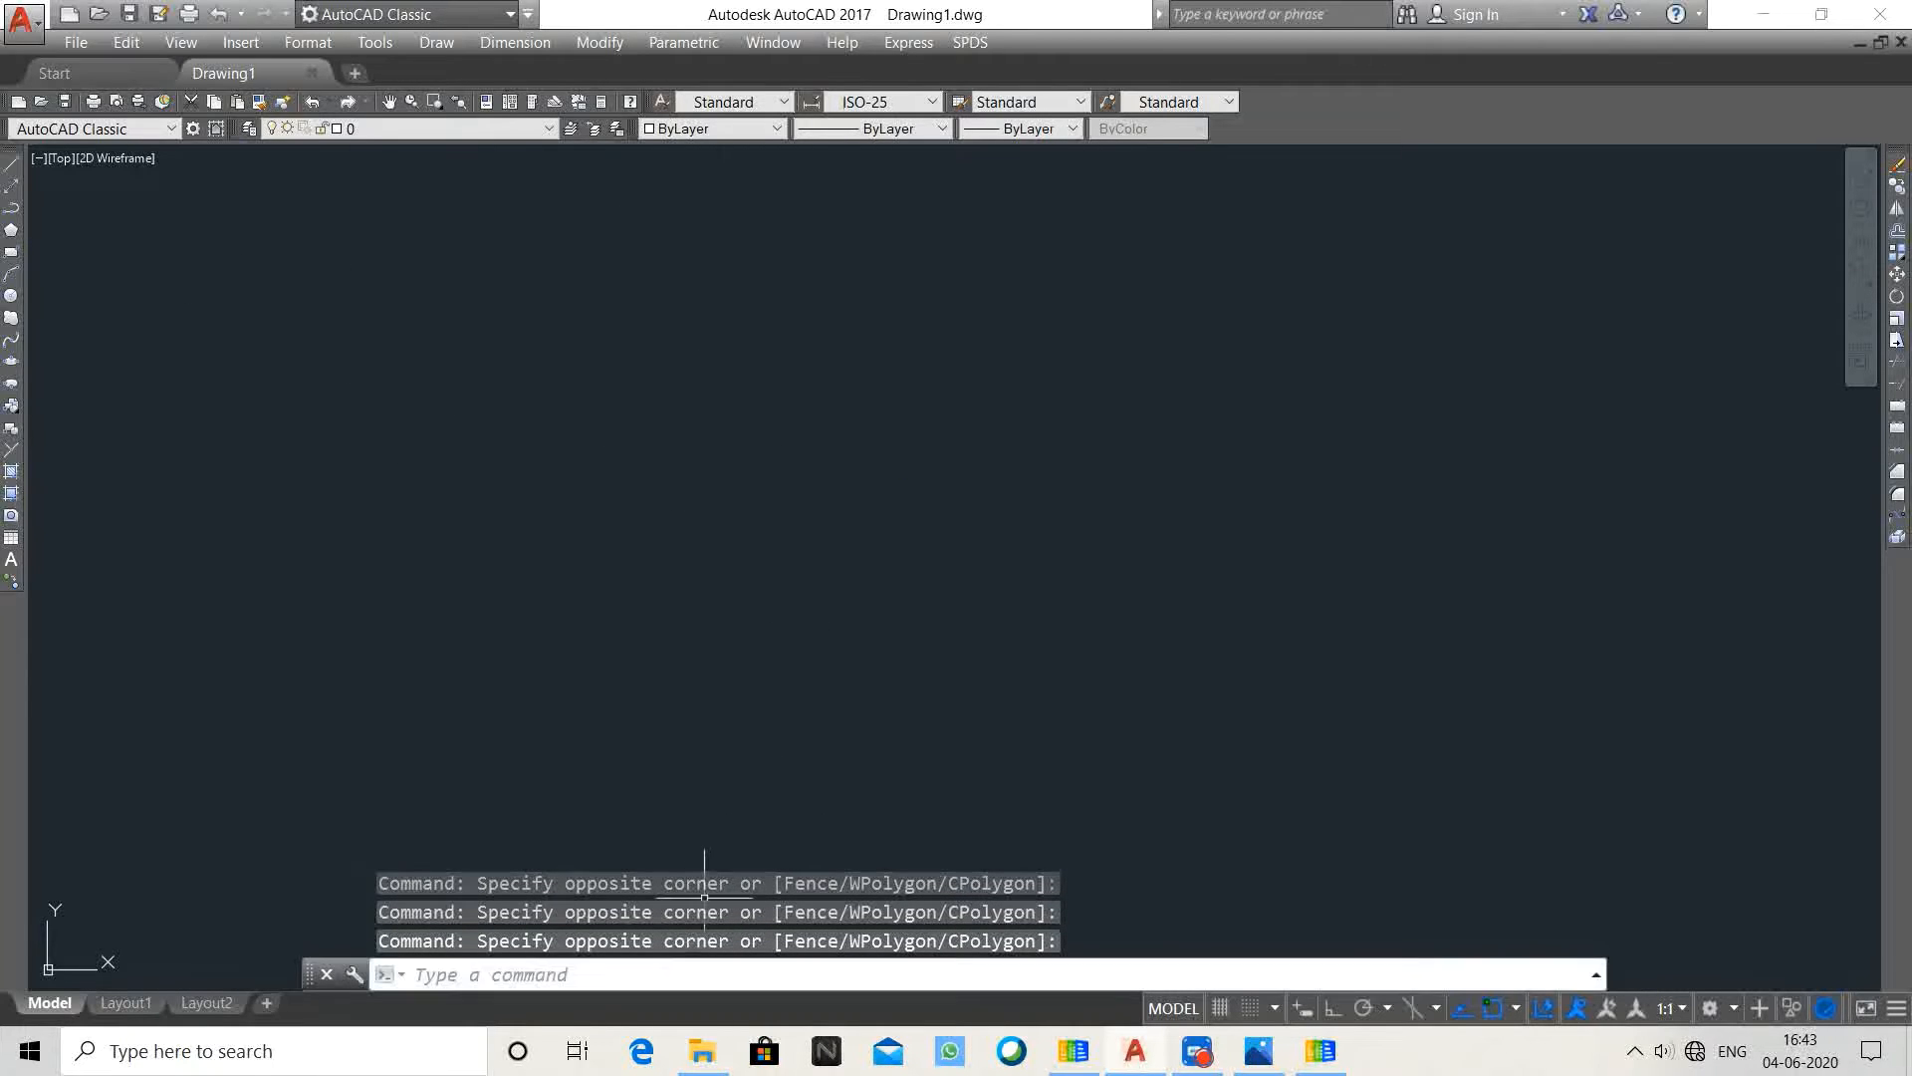
# Step: Open the Layer Properties Manager and enlarge it so all the layer property columns fit
pyautogui.write('1a')
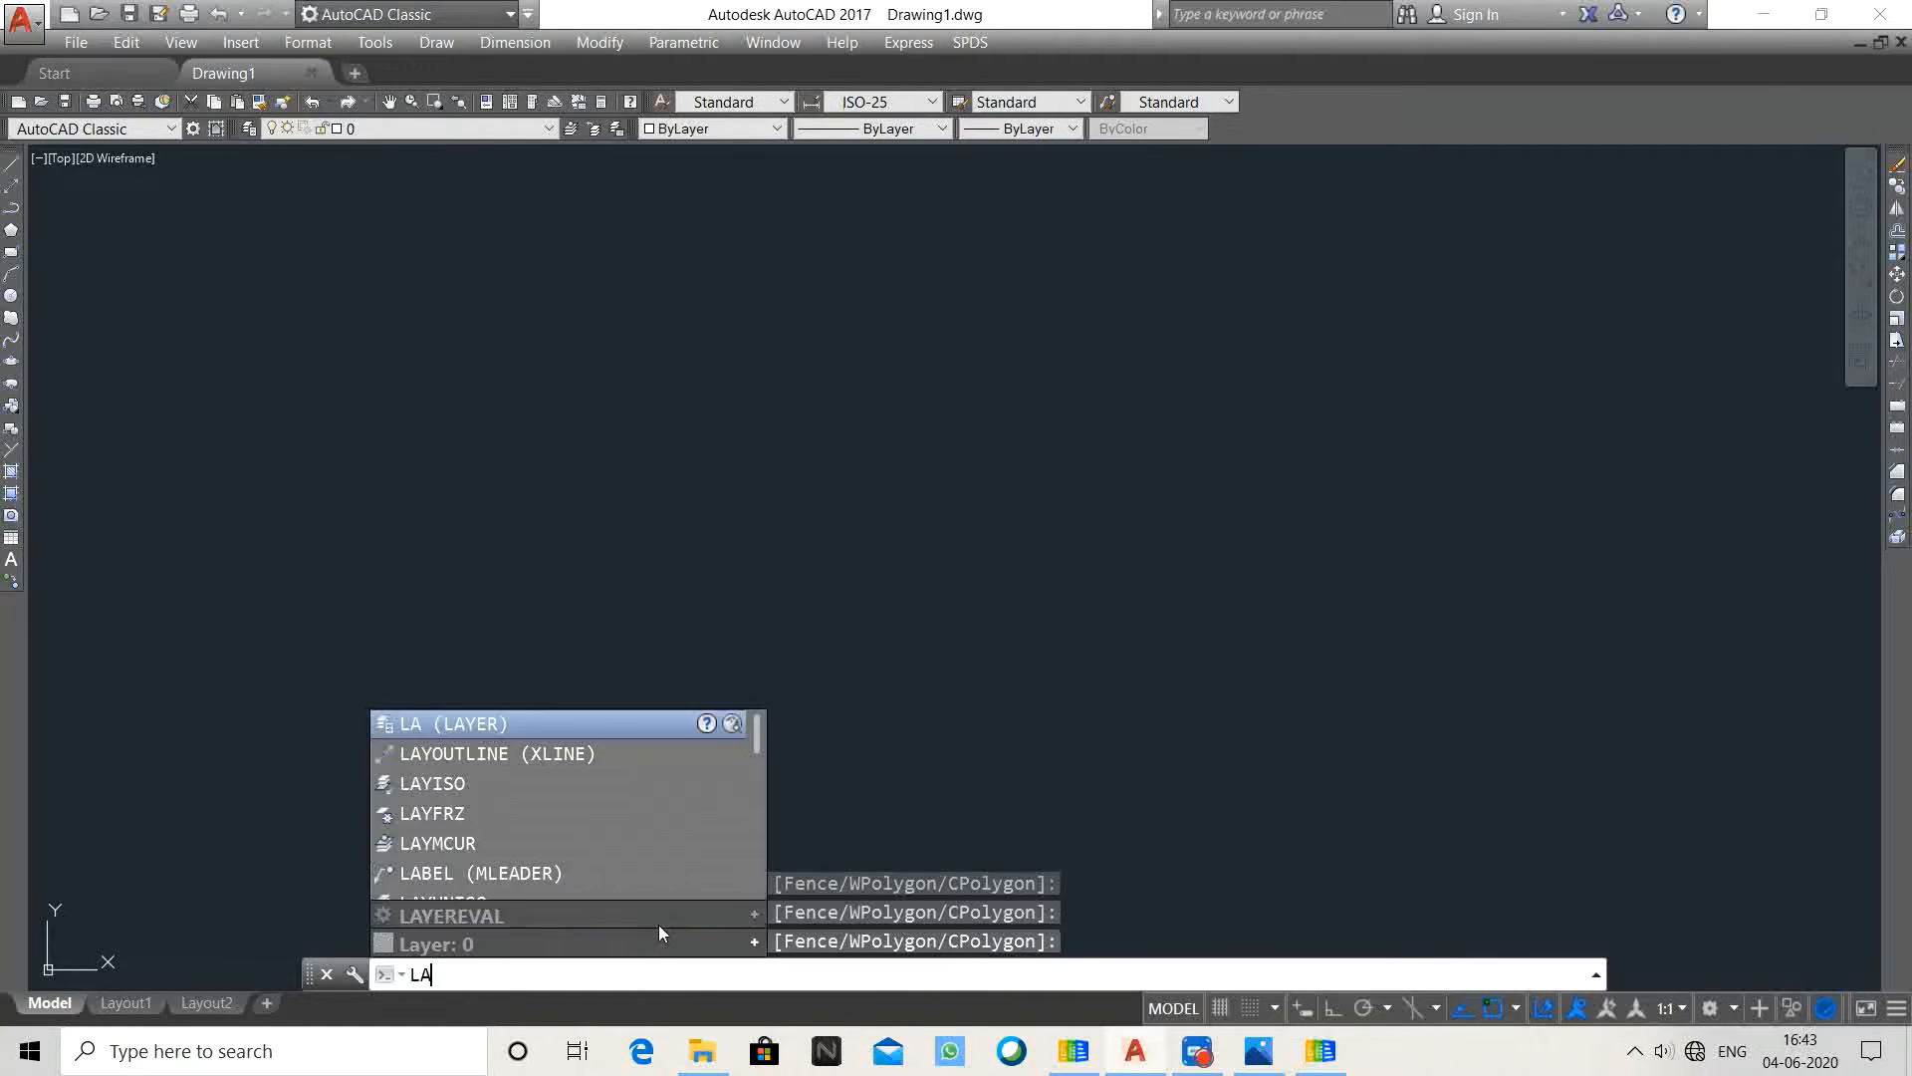
pyautogui.click(457, 725)
pyautogui.press('Return')
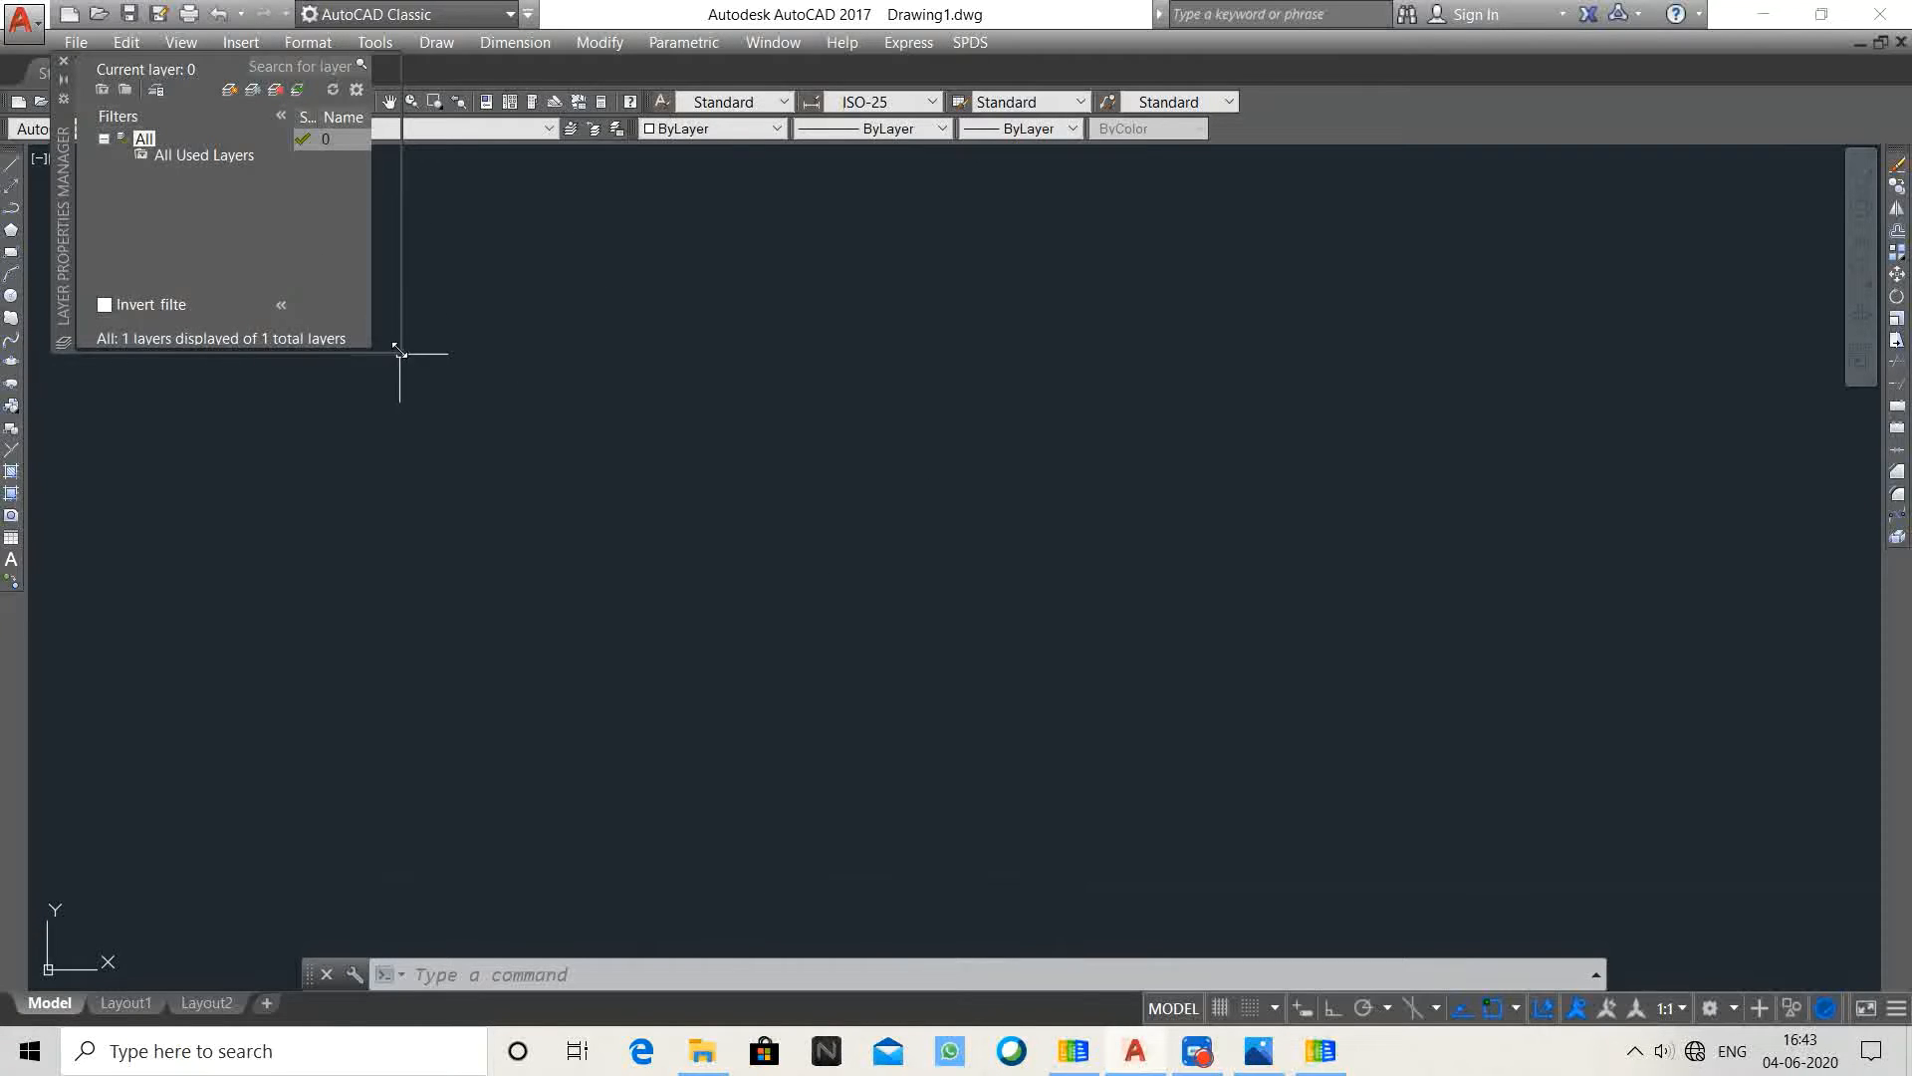
pyautogui.moveTo(405, 351); pyautogui.dragTo(1377, 815)
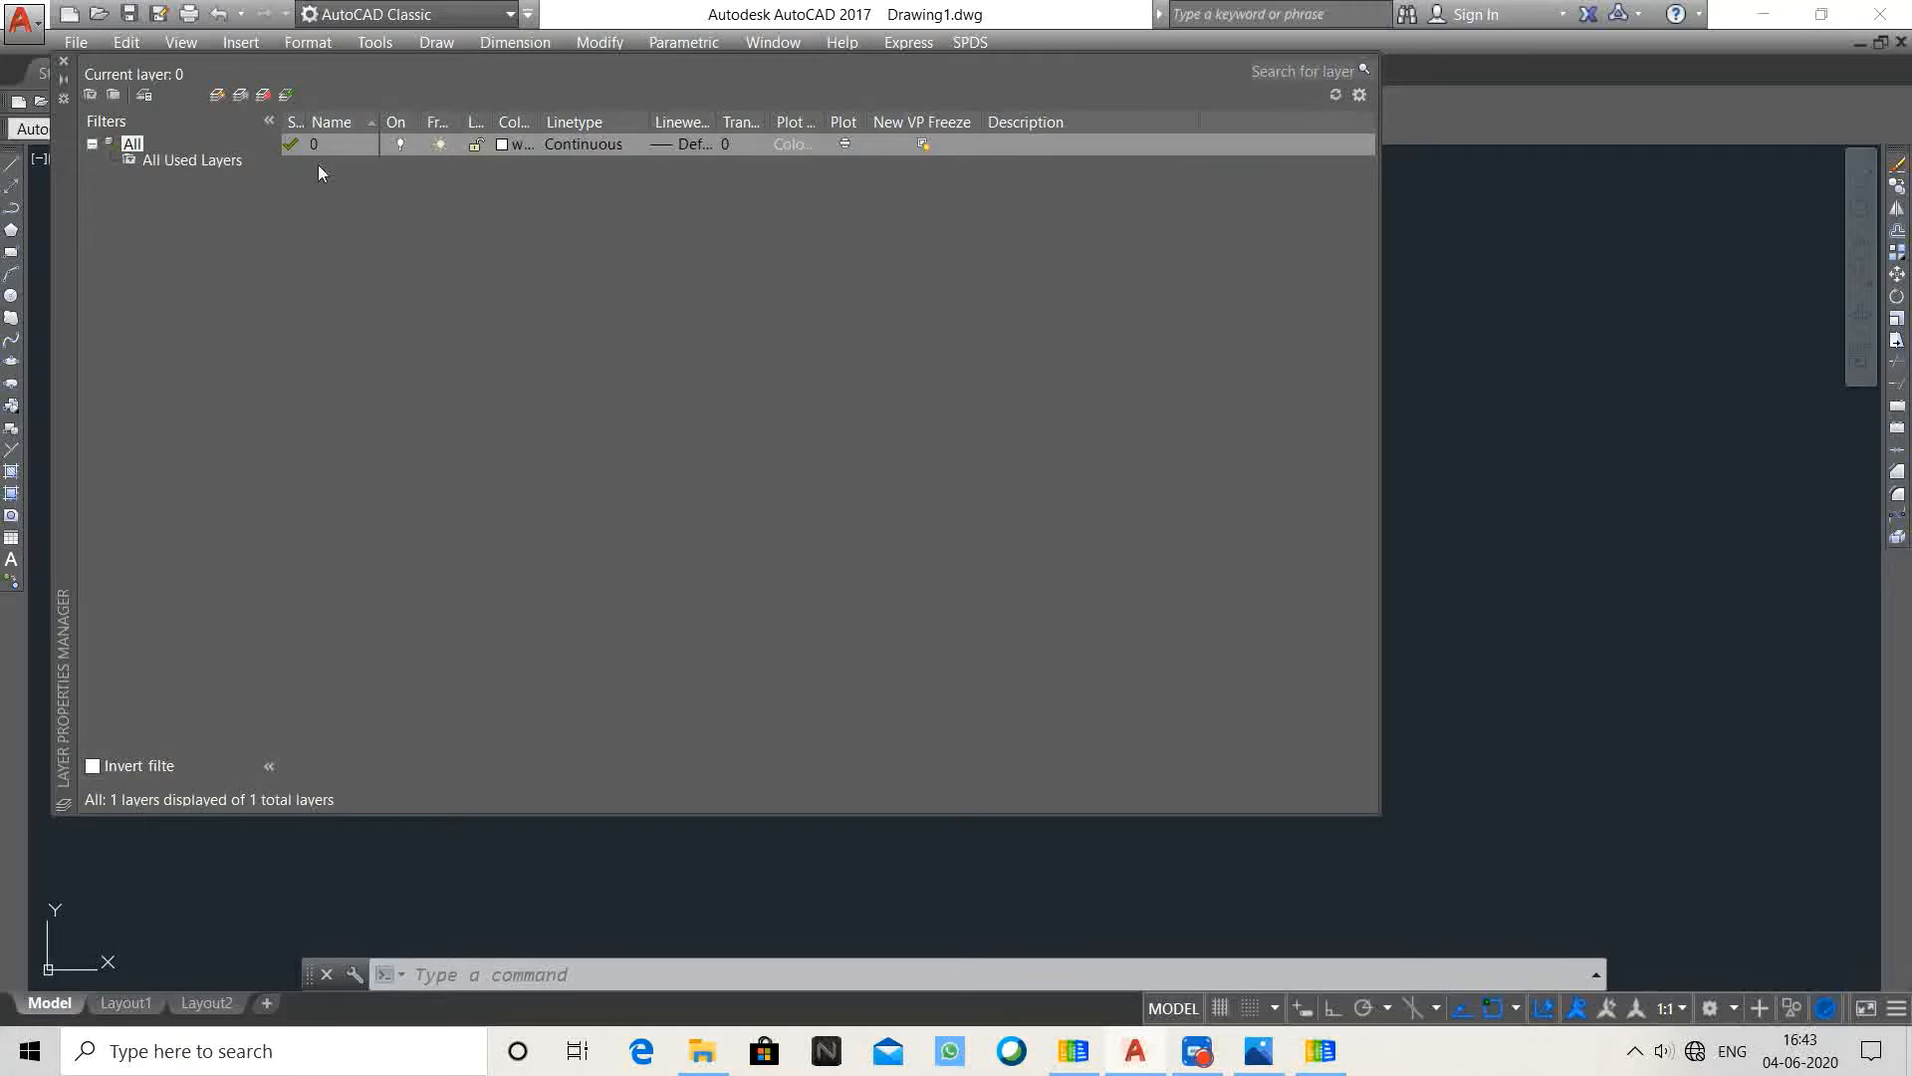
pyautogui.click(400, 146)
# Step: Create a new layer and replace its default name with one for dimensions
pyautogui.click(216, 100)
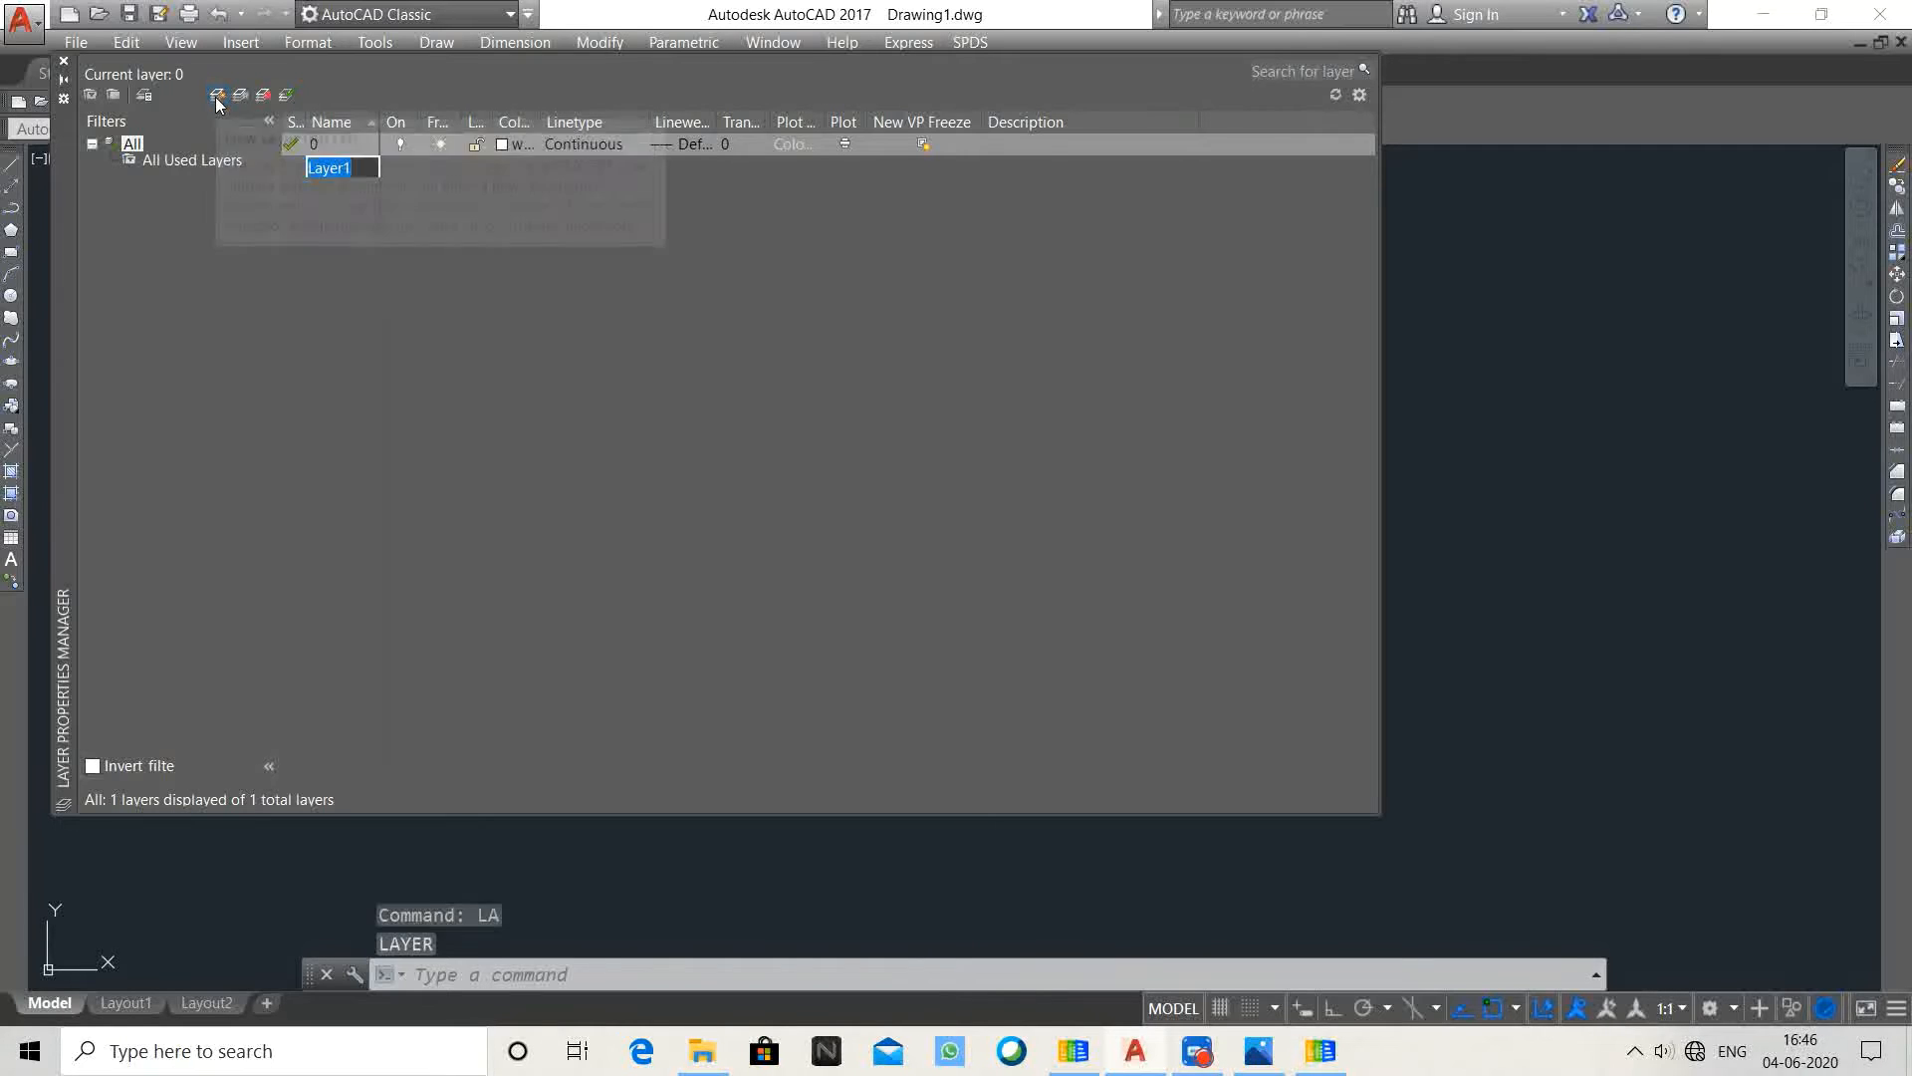
pyautogui.click(356, 169)
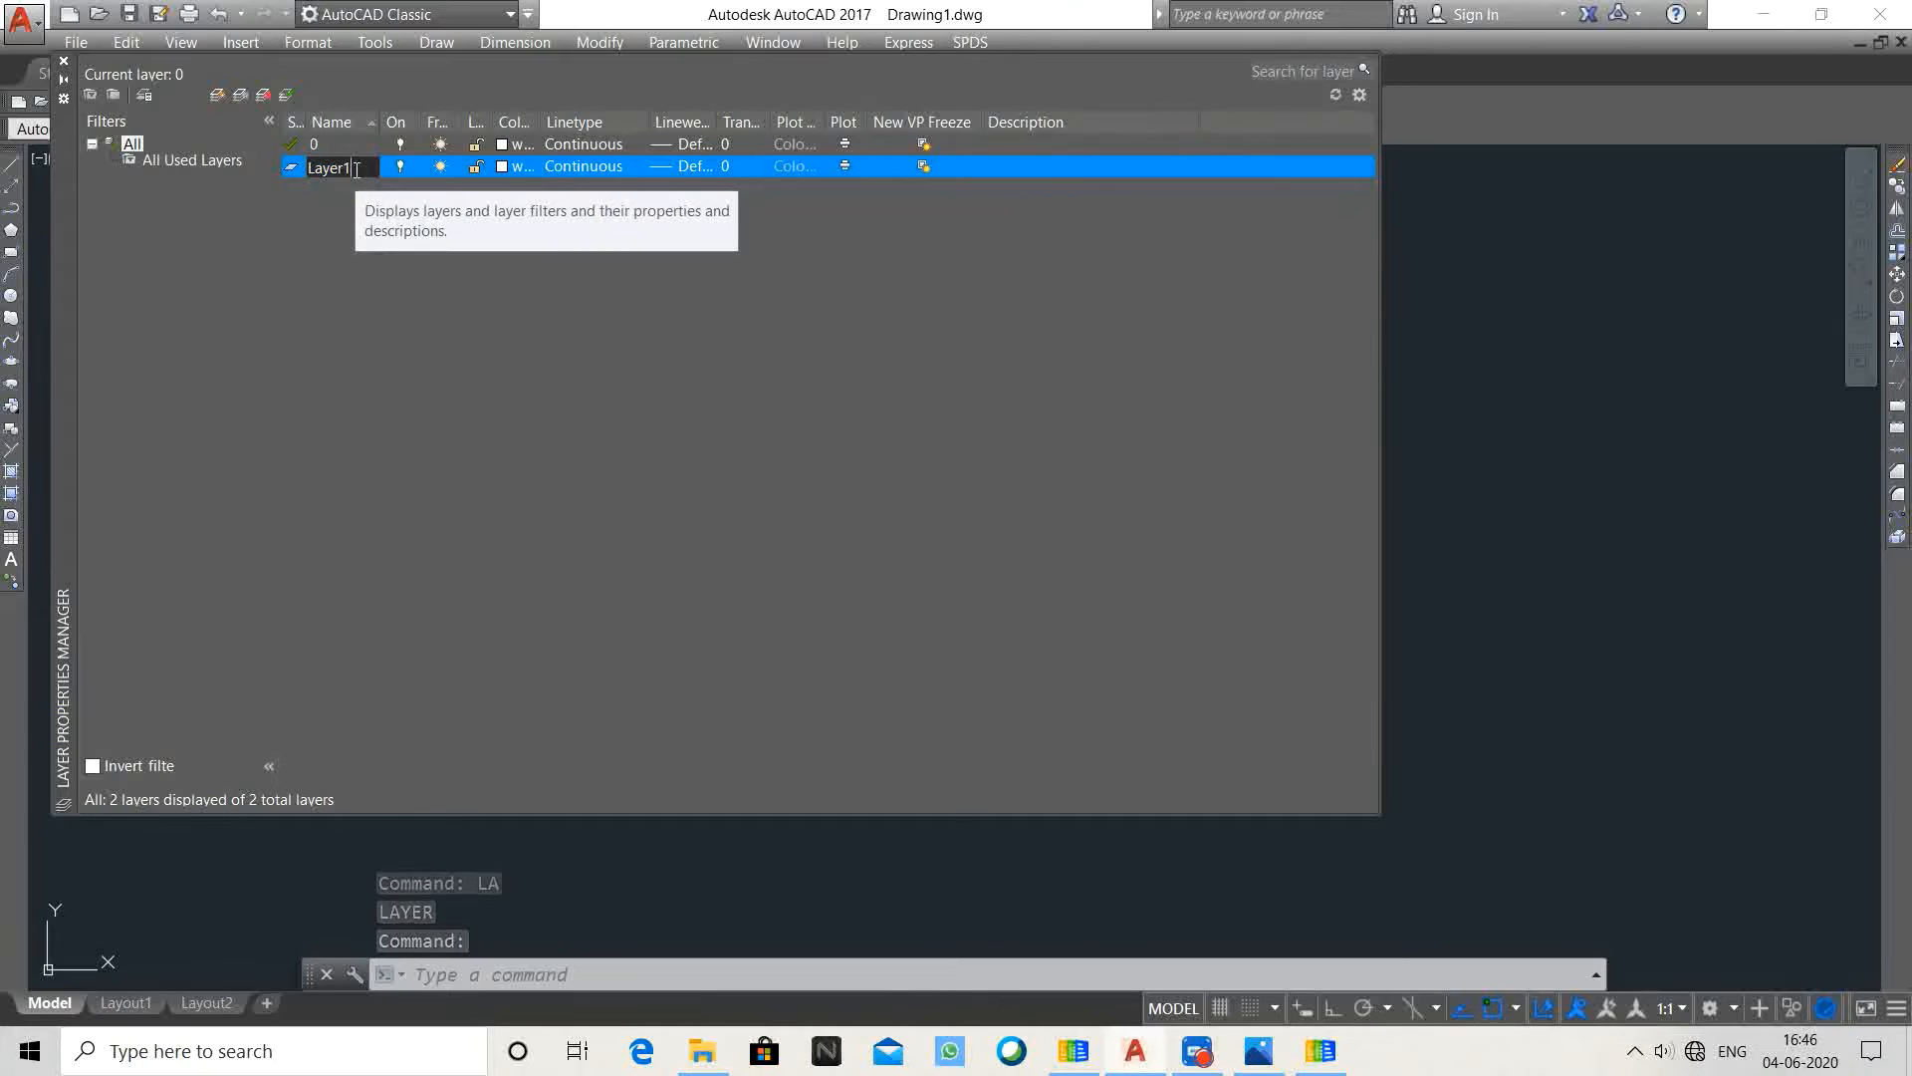
pyautogui.press('BackSpace')
pyautogui.press('BackSpace')
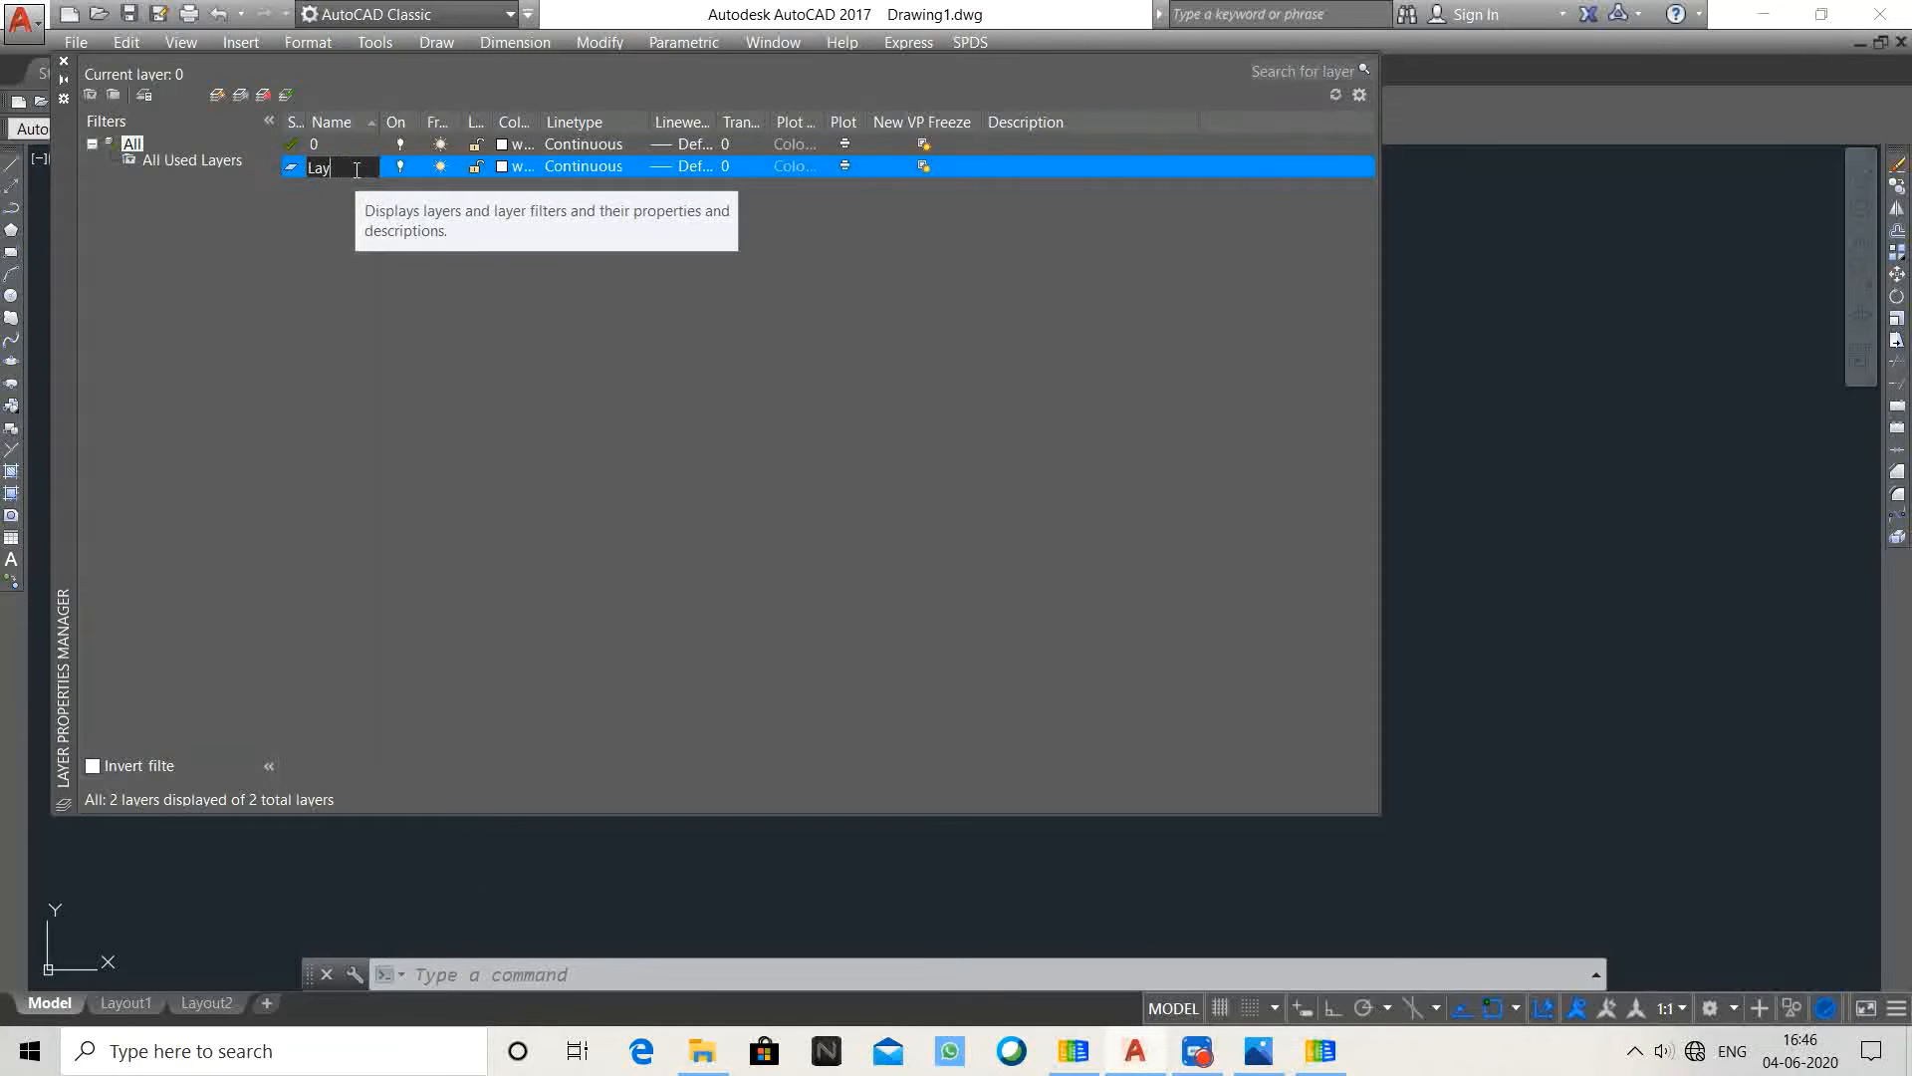
pyautogui.write('D')
pyautogui.write('imensi...')
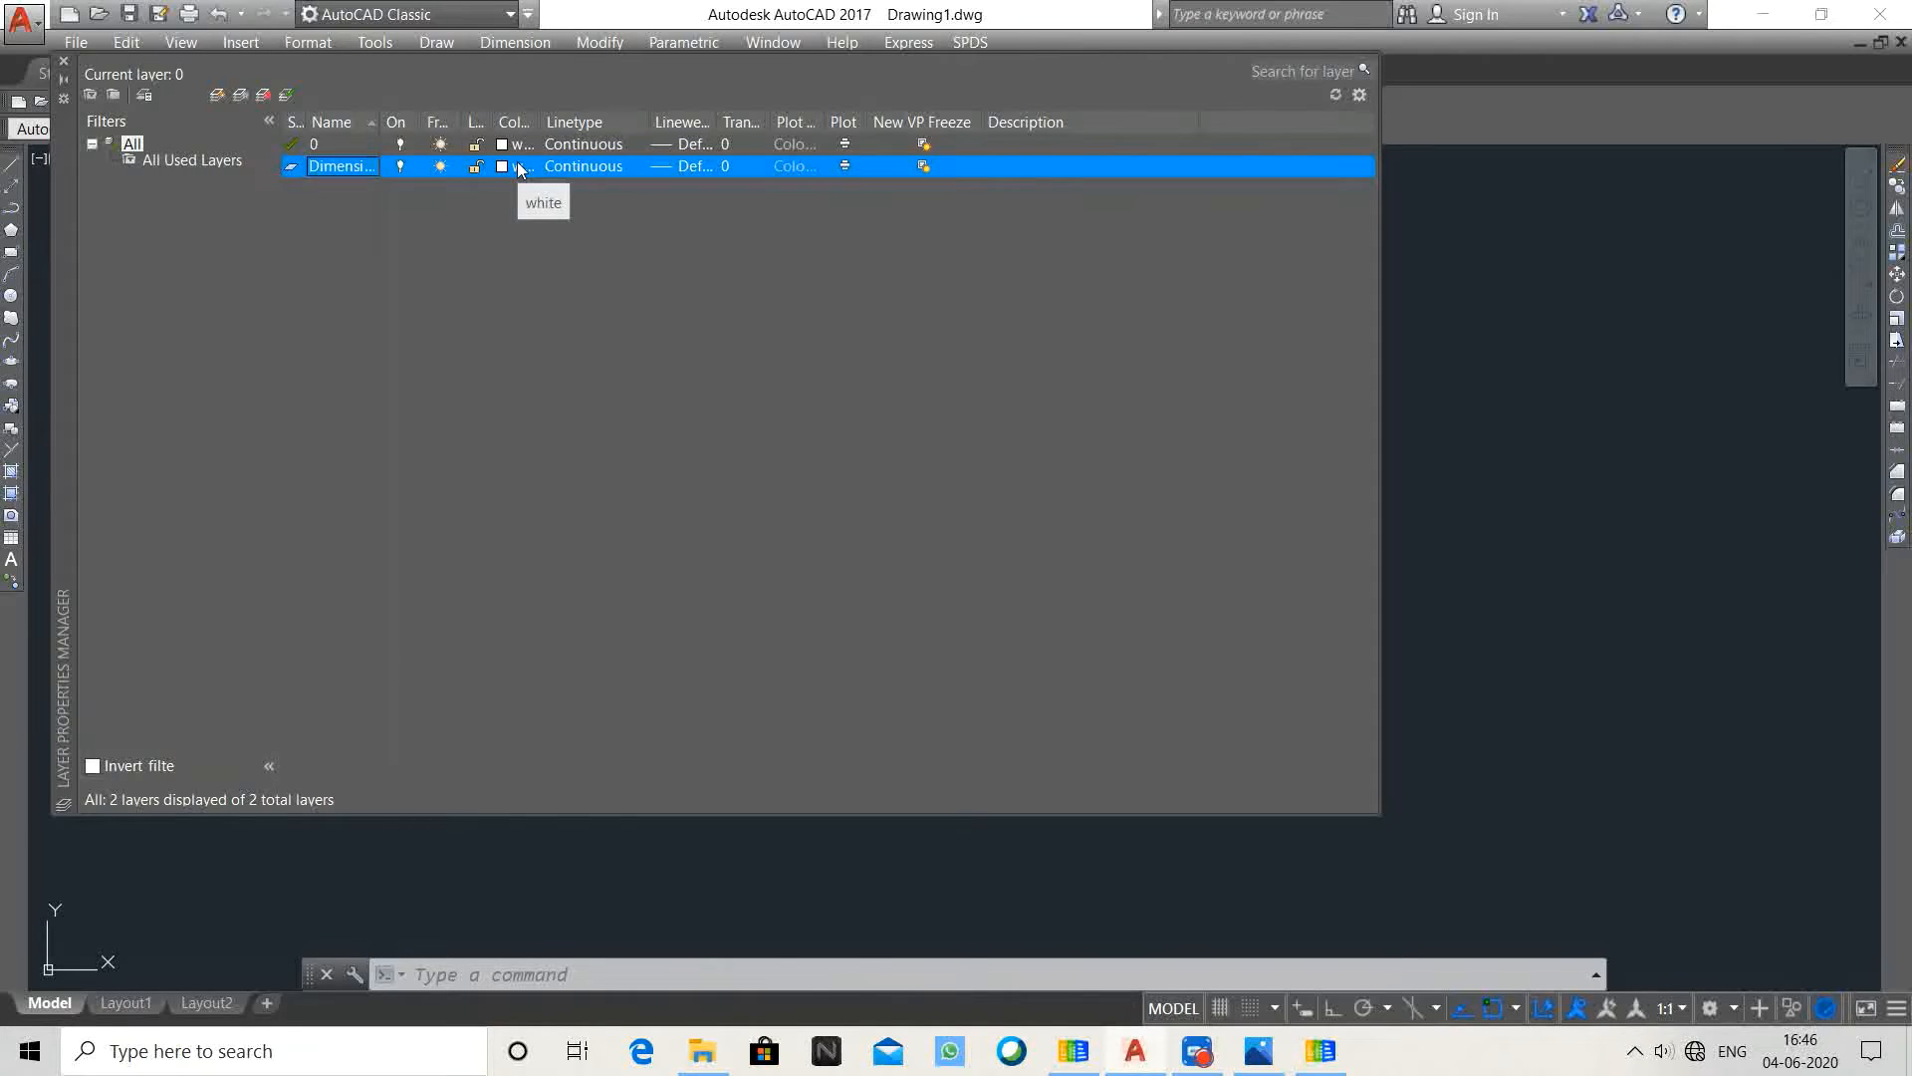
# Step: Set the dimension layer's colour to yellow, index color 50
pyautogui.click(517, 166)
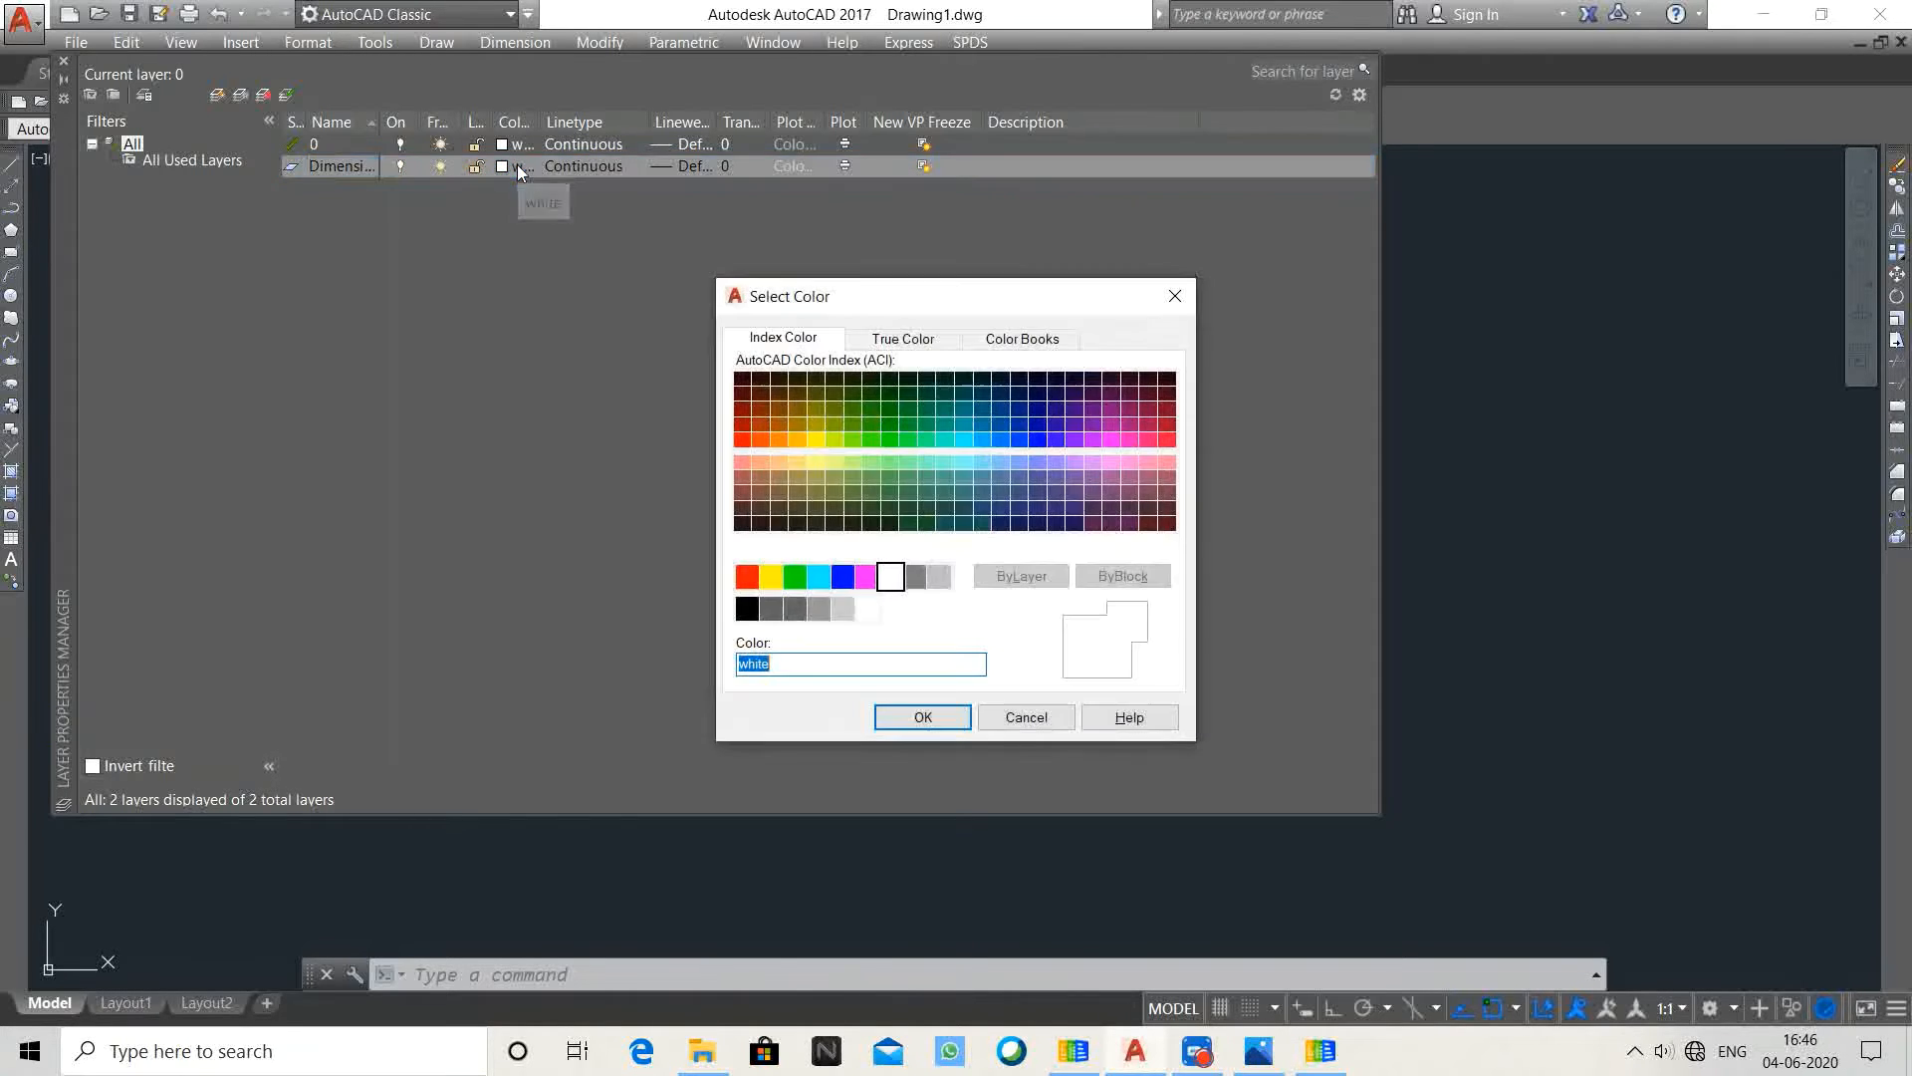
pyautogui.click(816, 439)
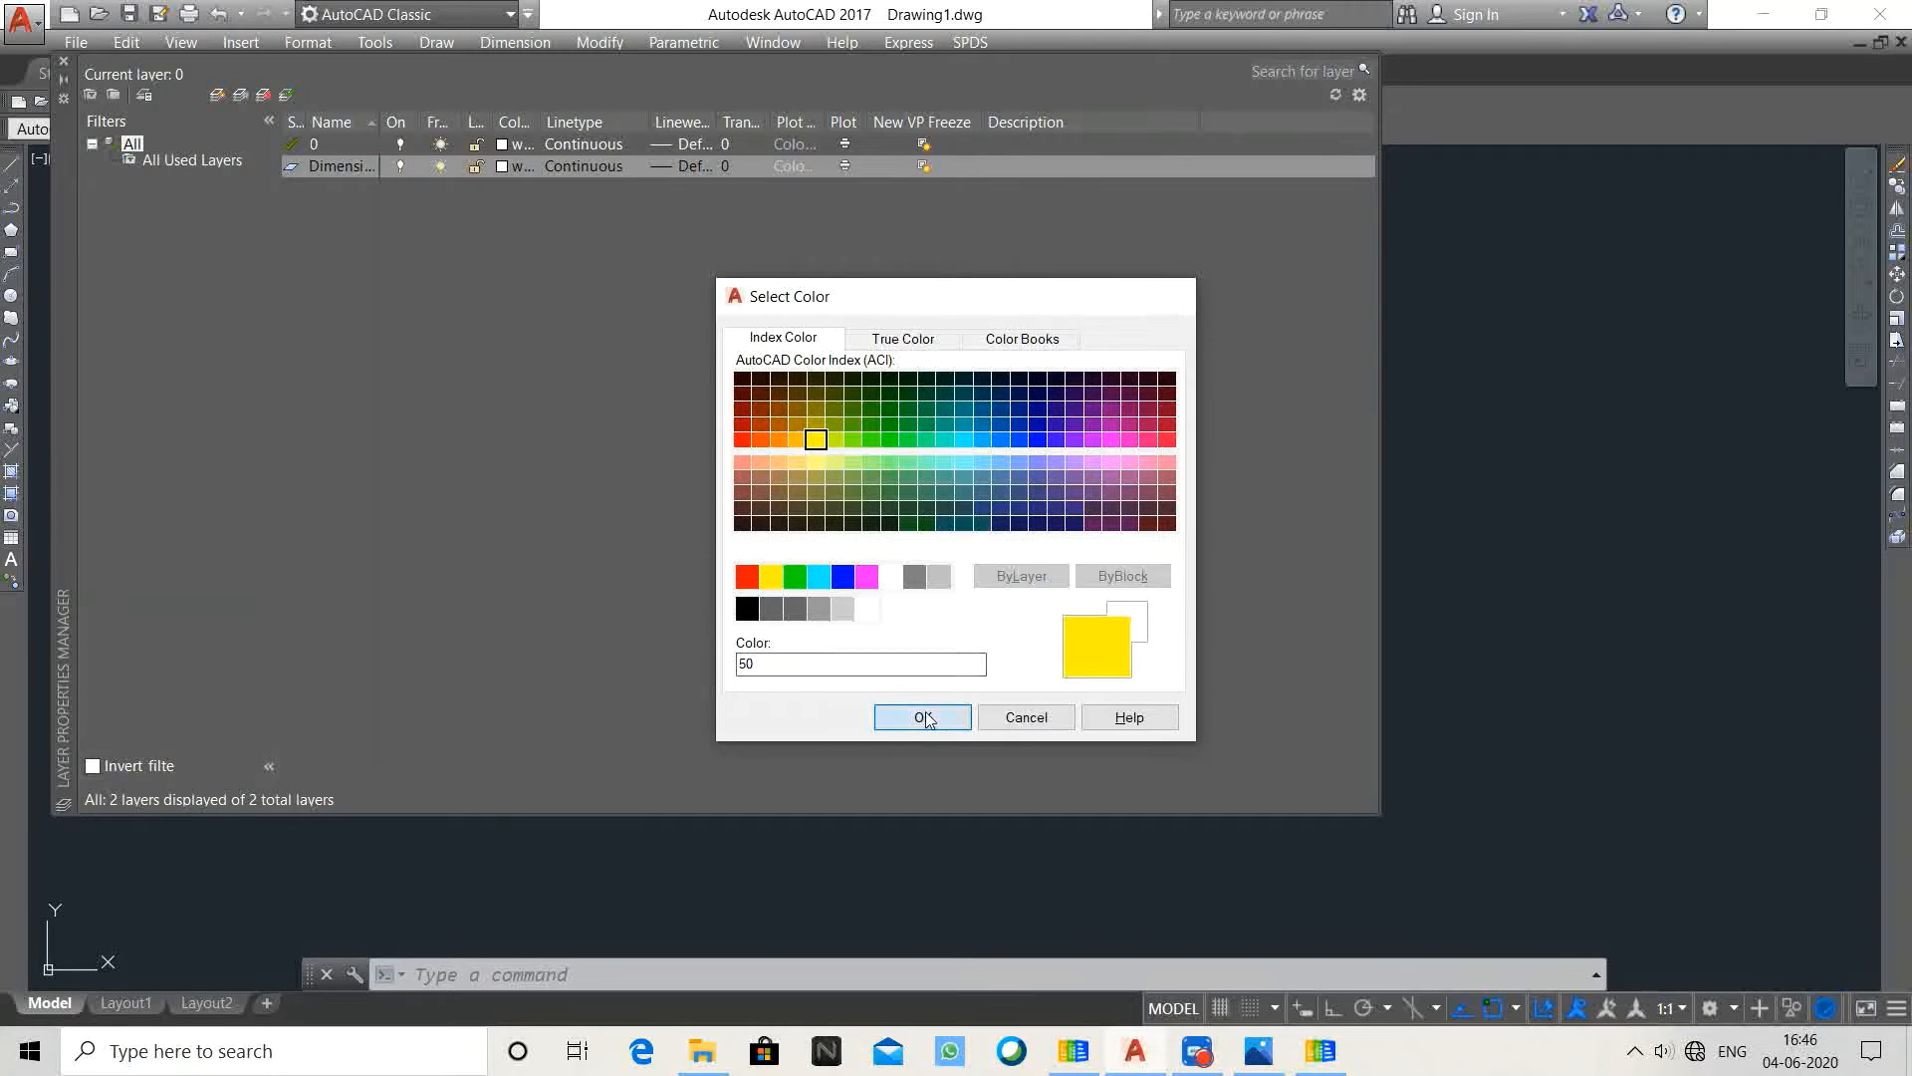
pyautogui.click(923, 718)
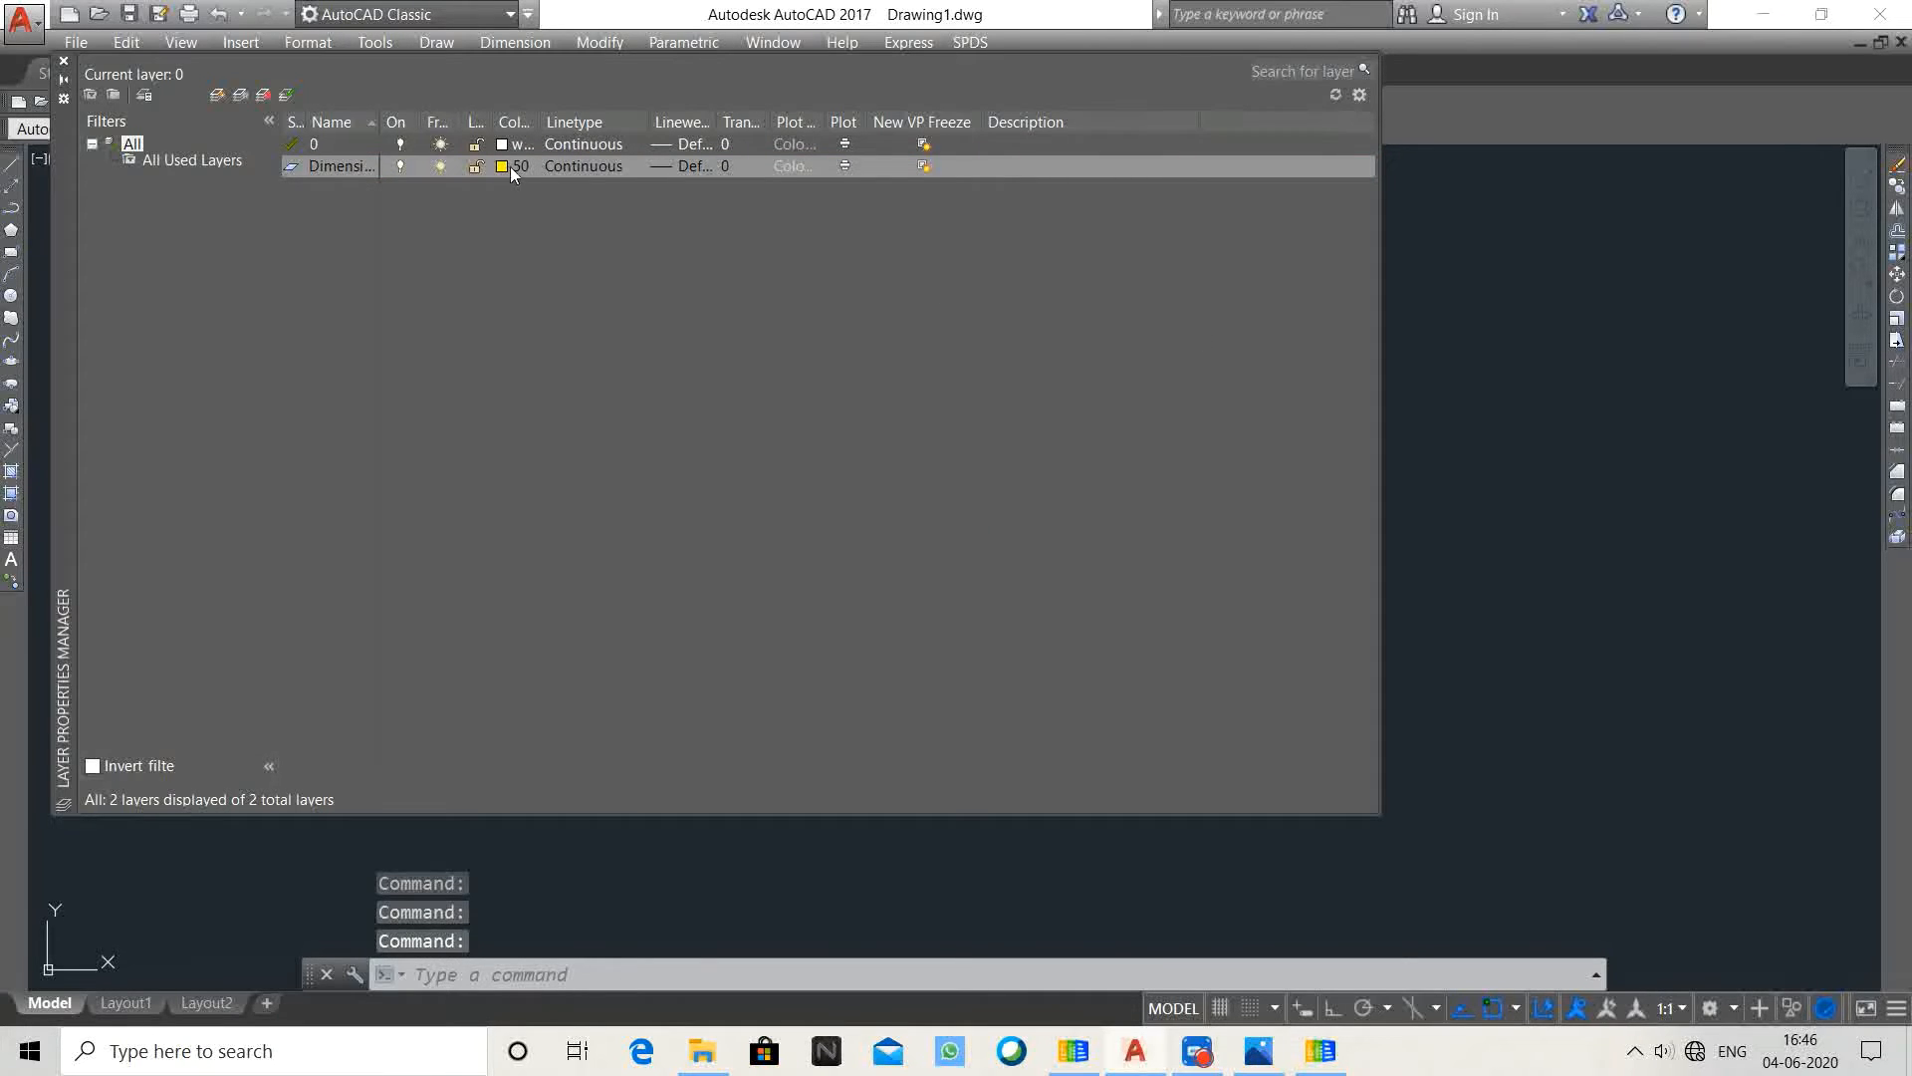
# Step: Look through the True Color and Color Books options for the dimension layer and accept the colour 255,255,0
pyautogui.click(510, 166)
pyautogui.click(904, 339)
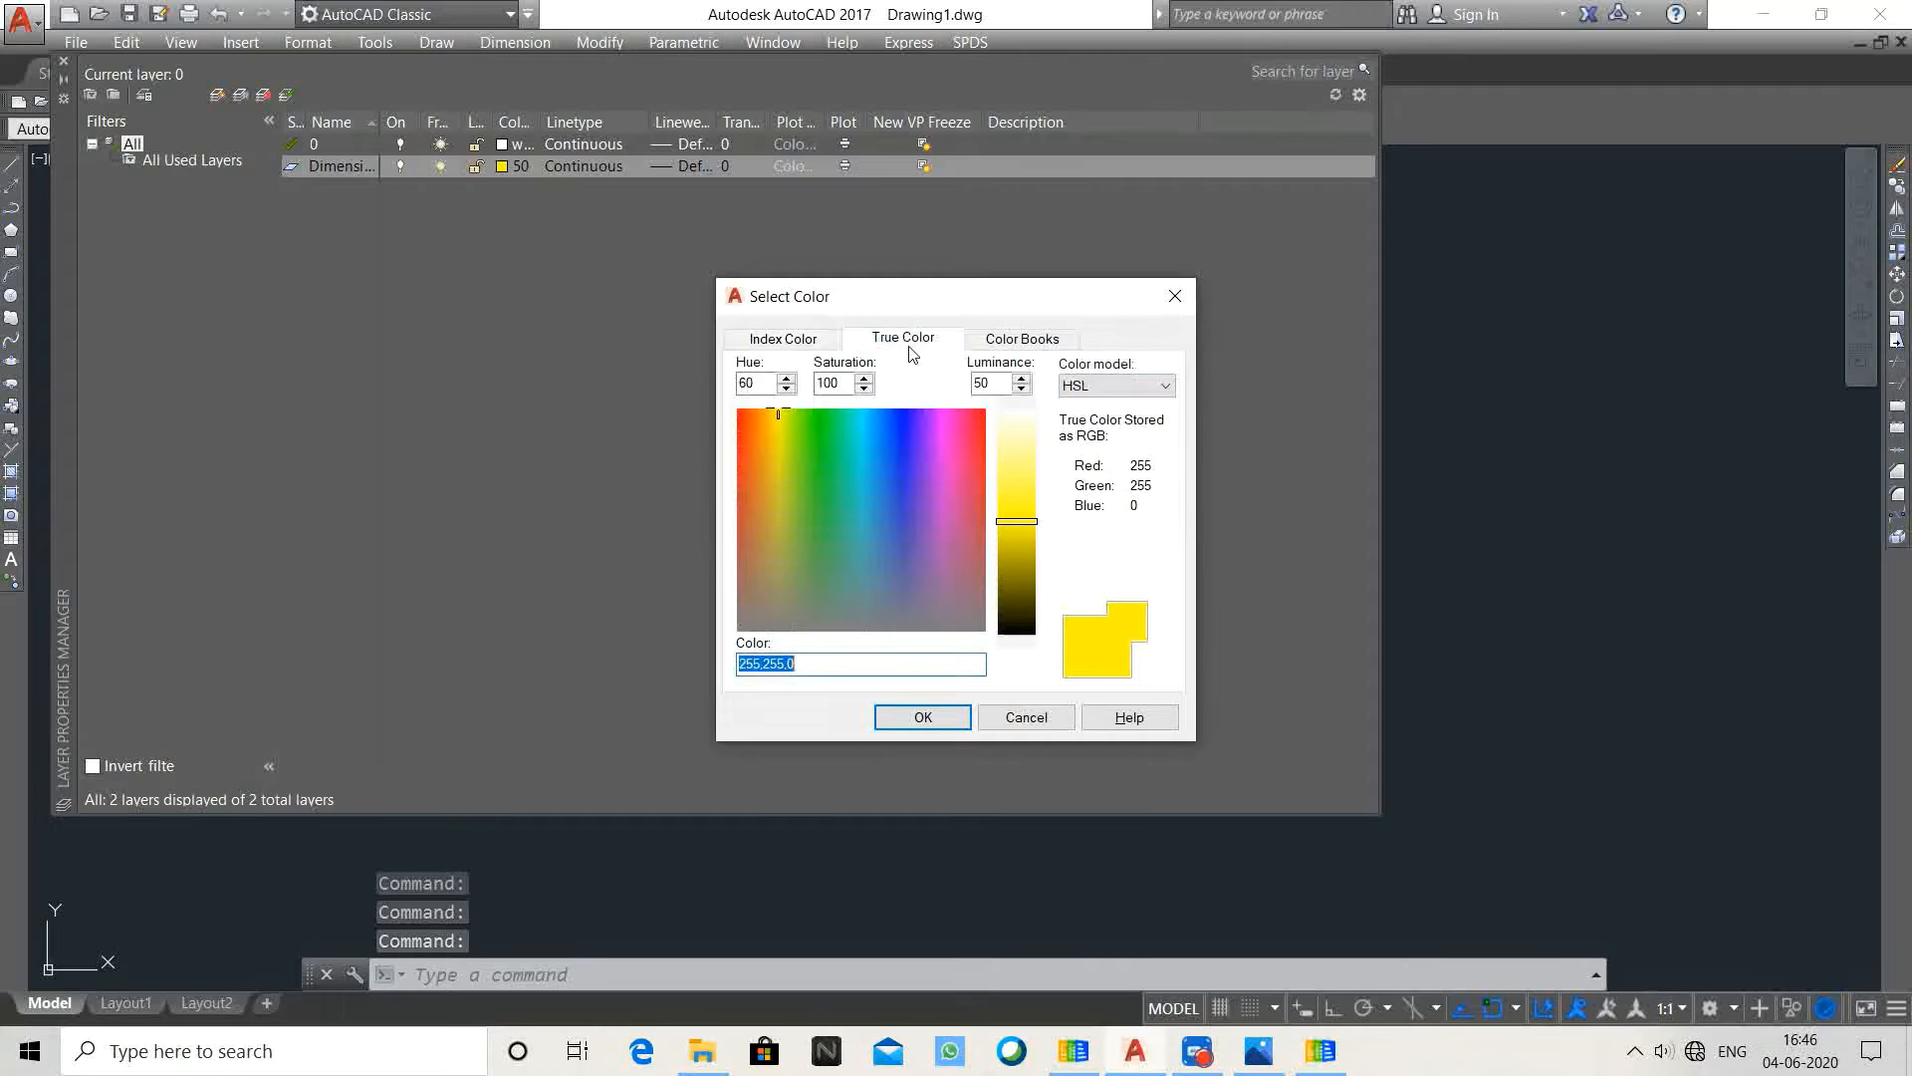
pyautogui.click(784, 337)
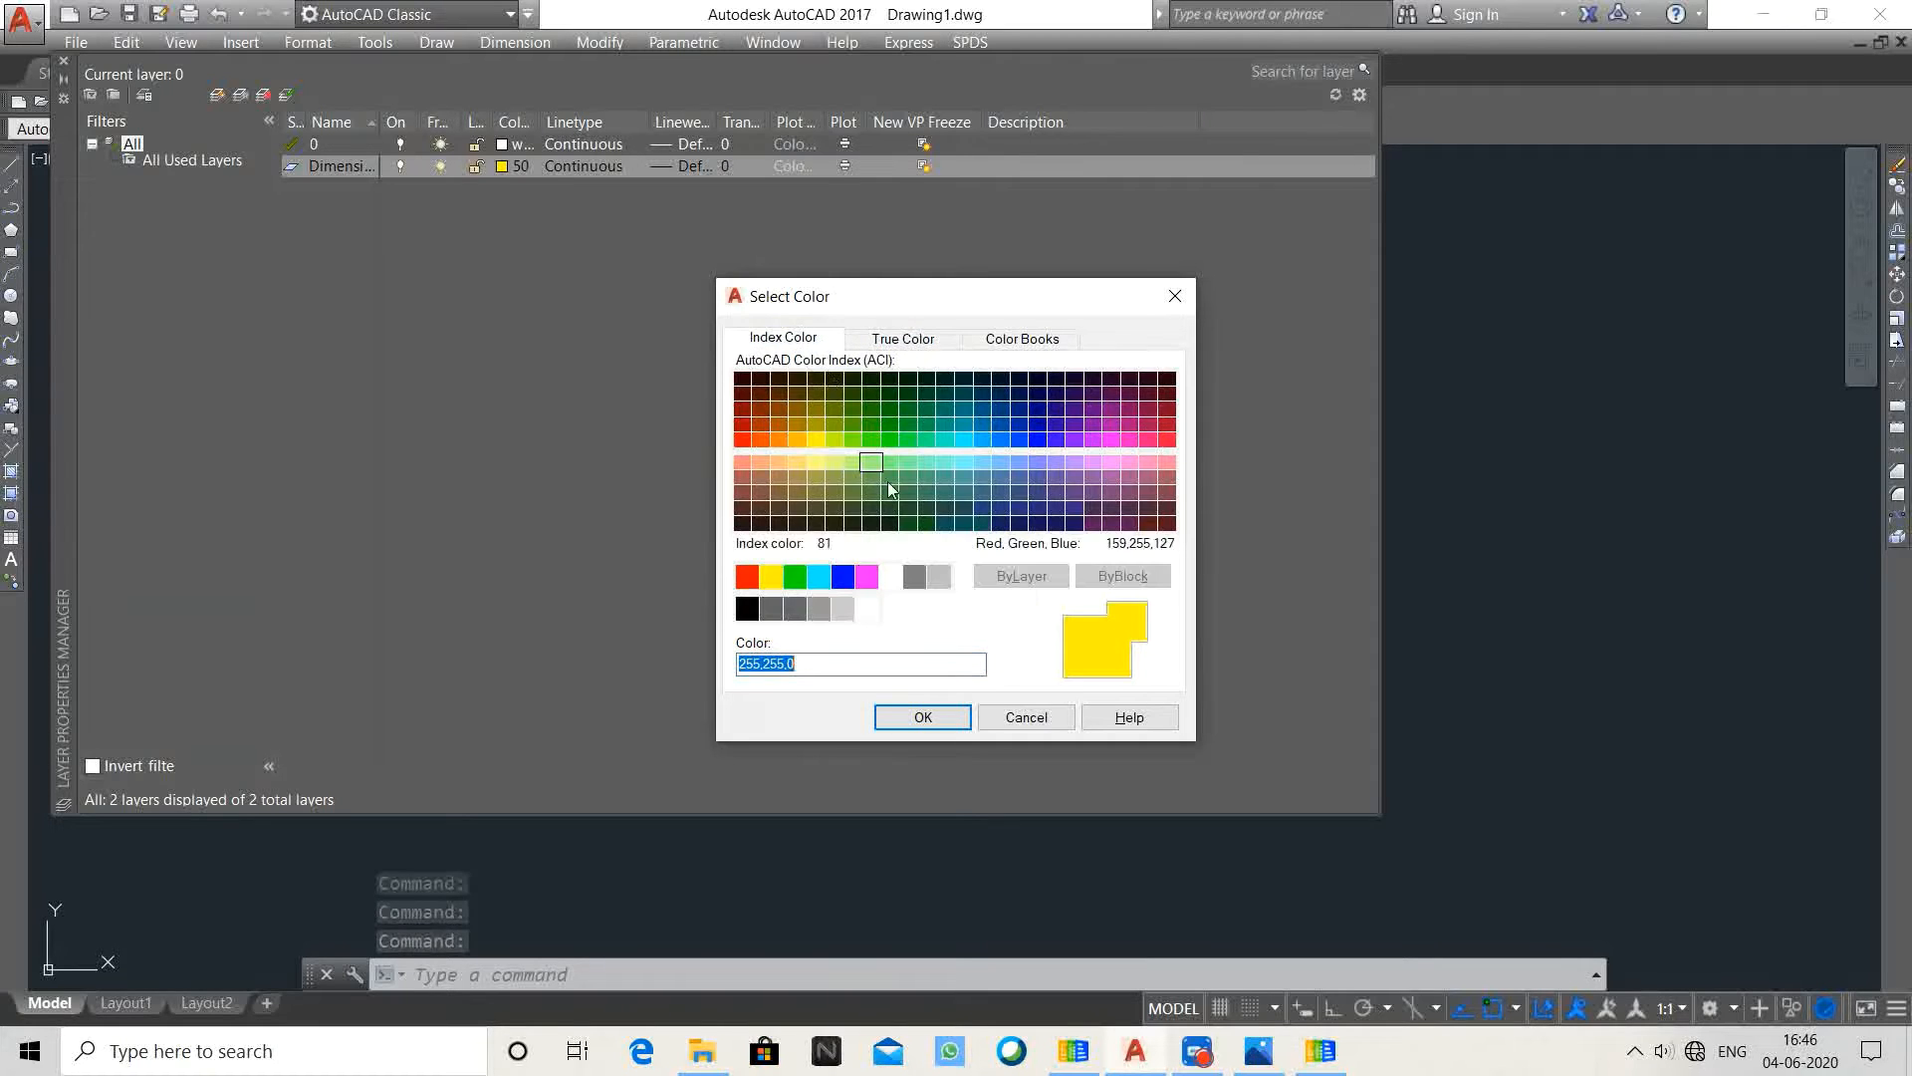
pyautogui.click(913, 340)
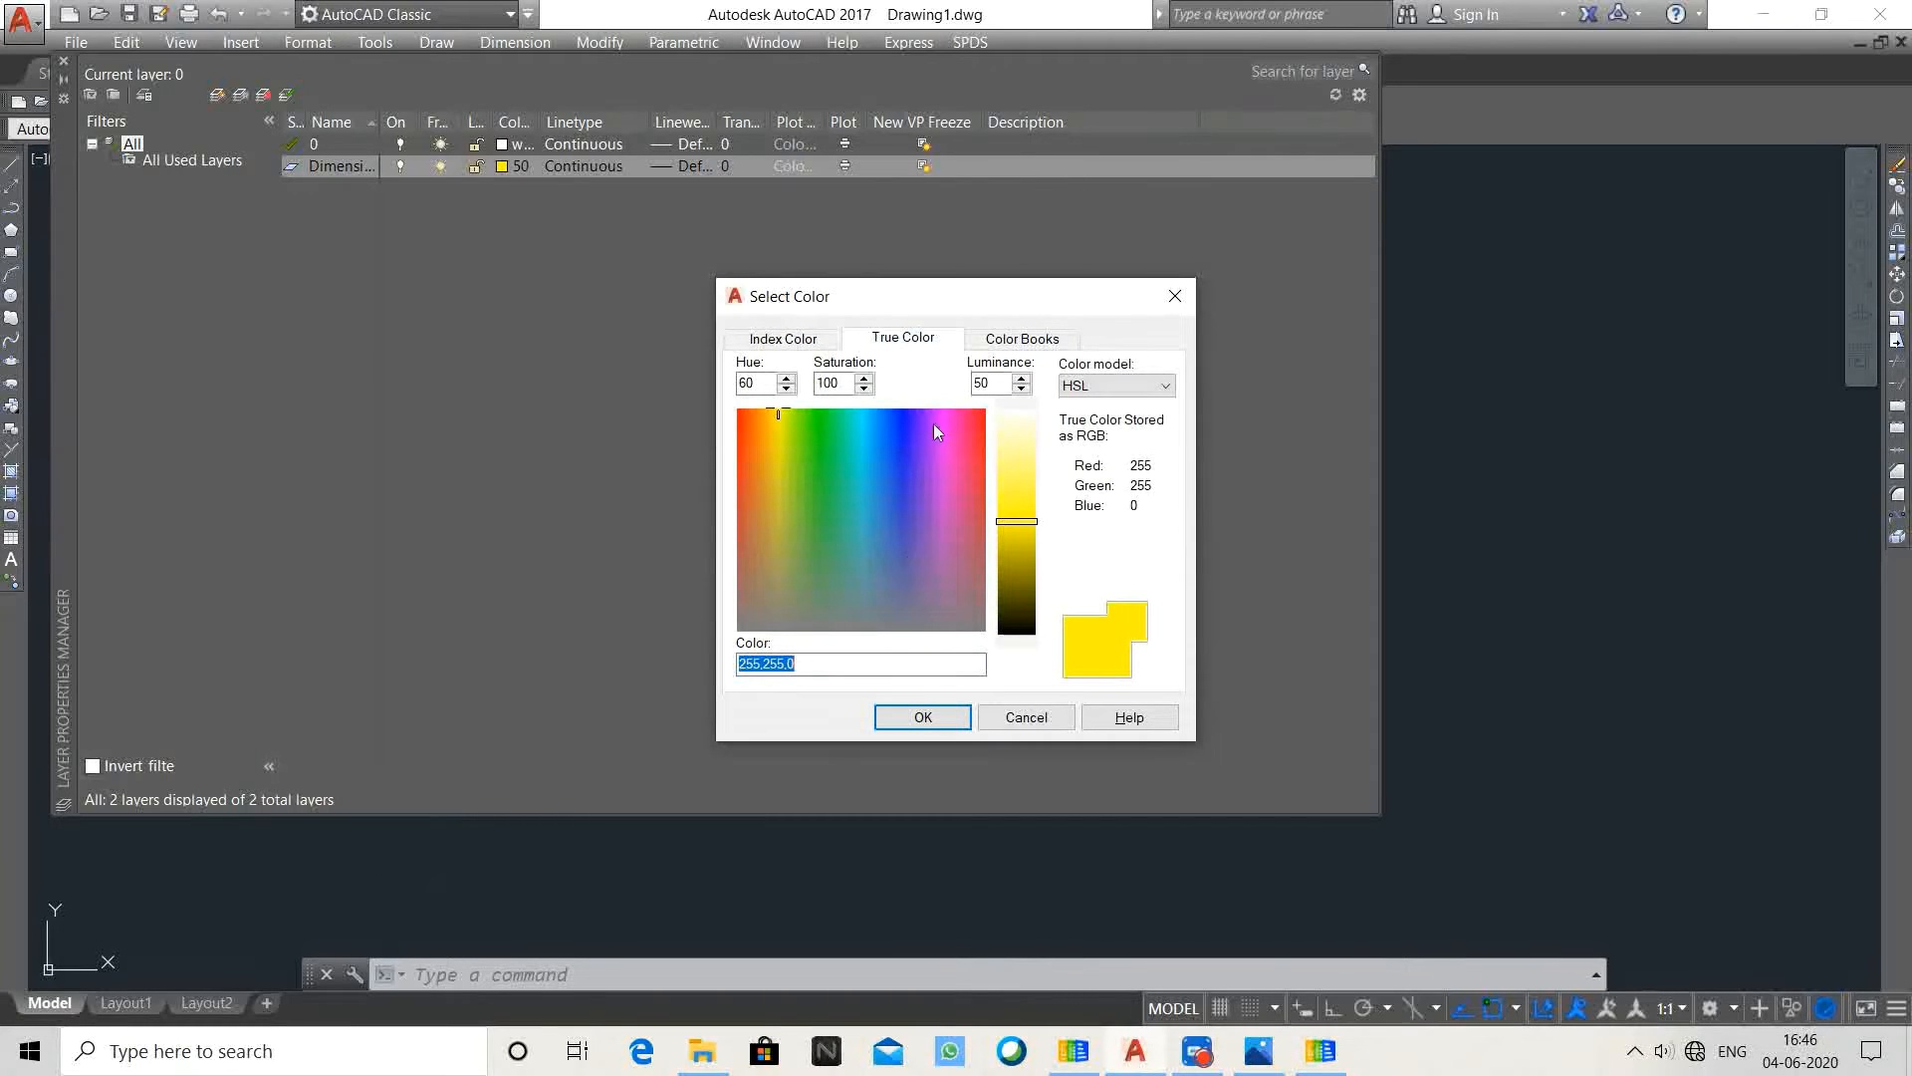
pyautogui.click(1011, 342)
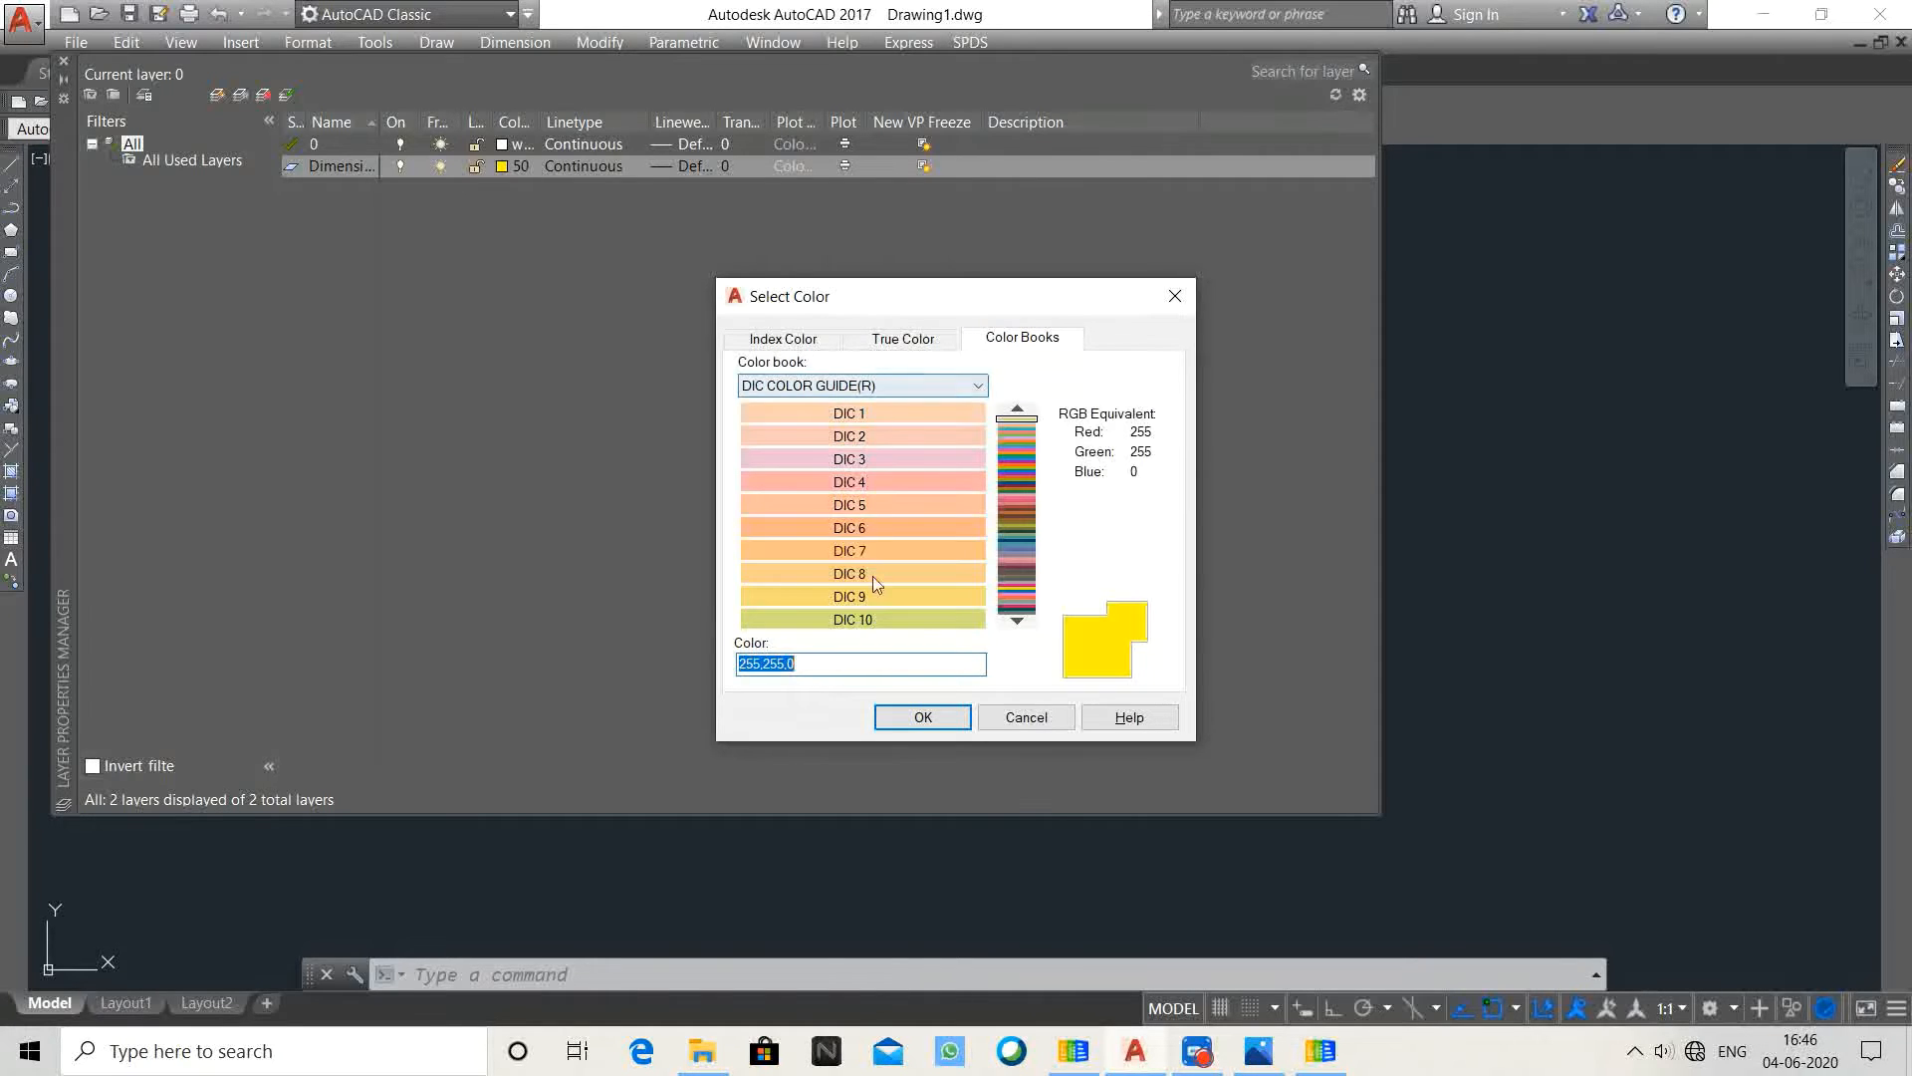
pyautogui.click(923, 717)
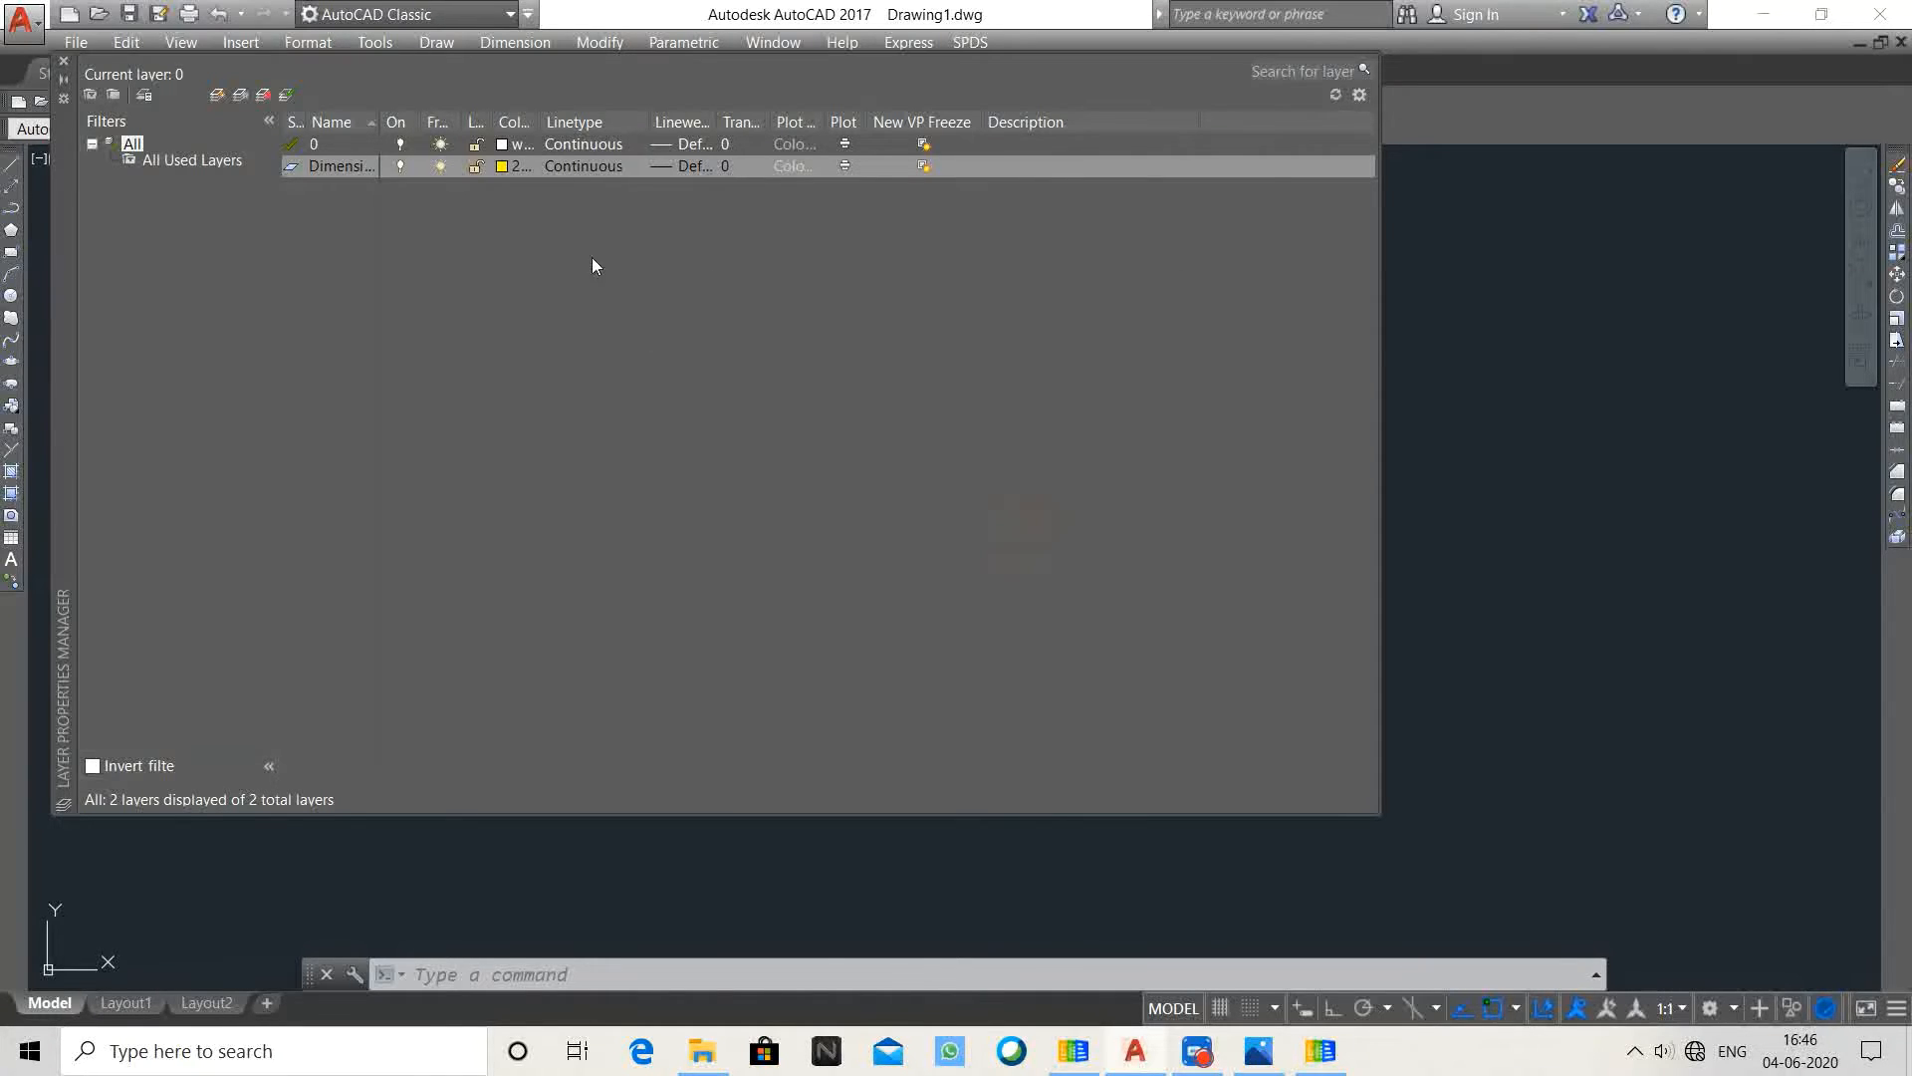
# Step: Load the ACAD_ISO10W100 dash-dot linetype from acadiso.lin and assign it to the dimension layer
pyautogui.click(575, 165)
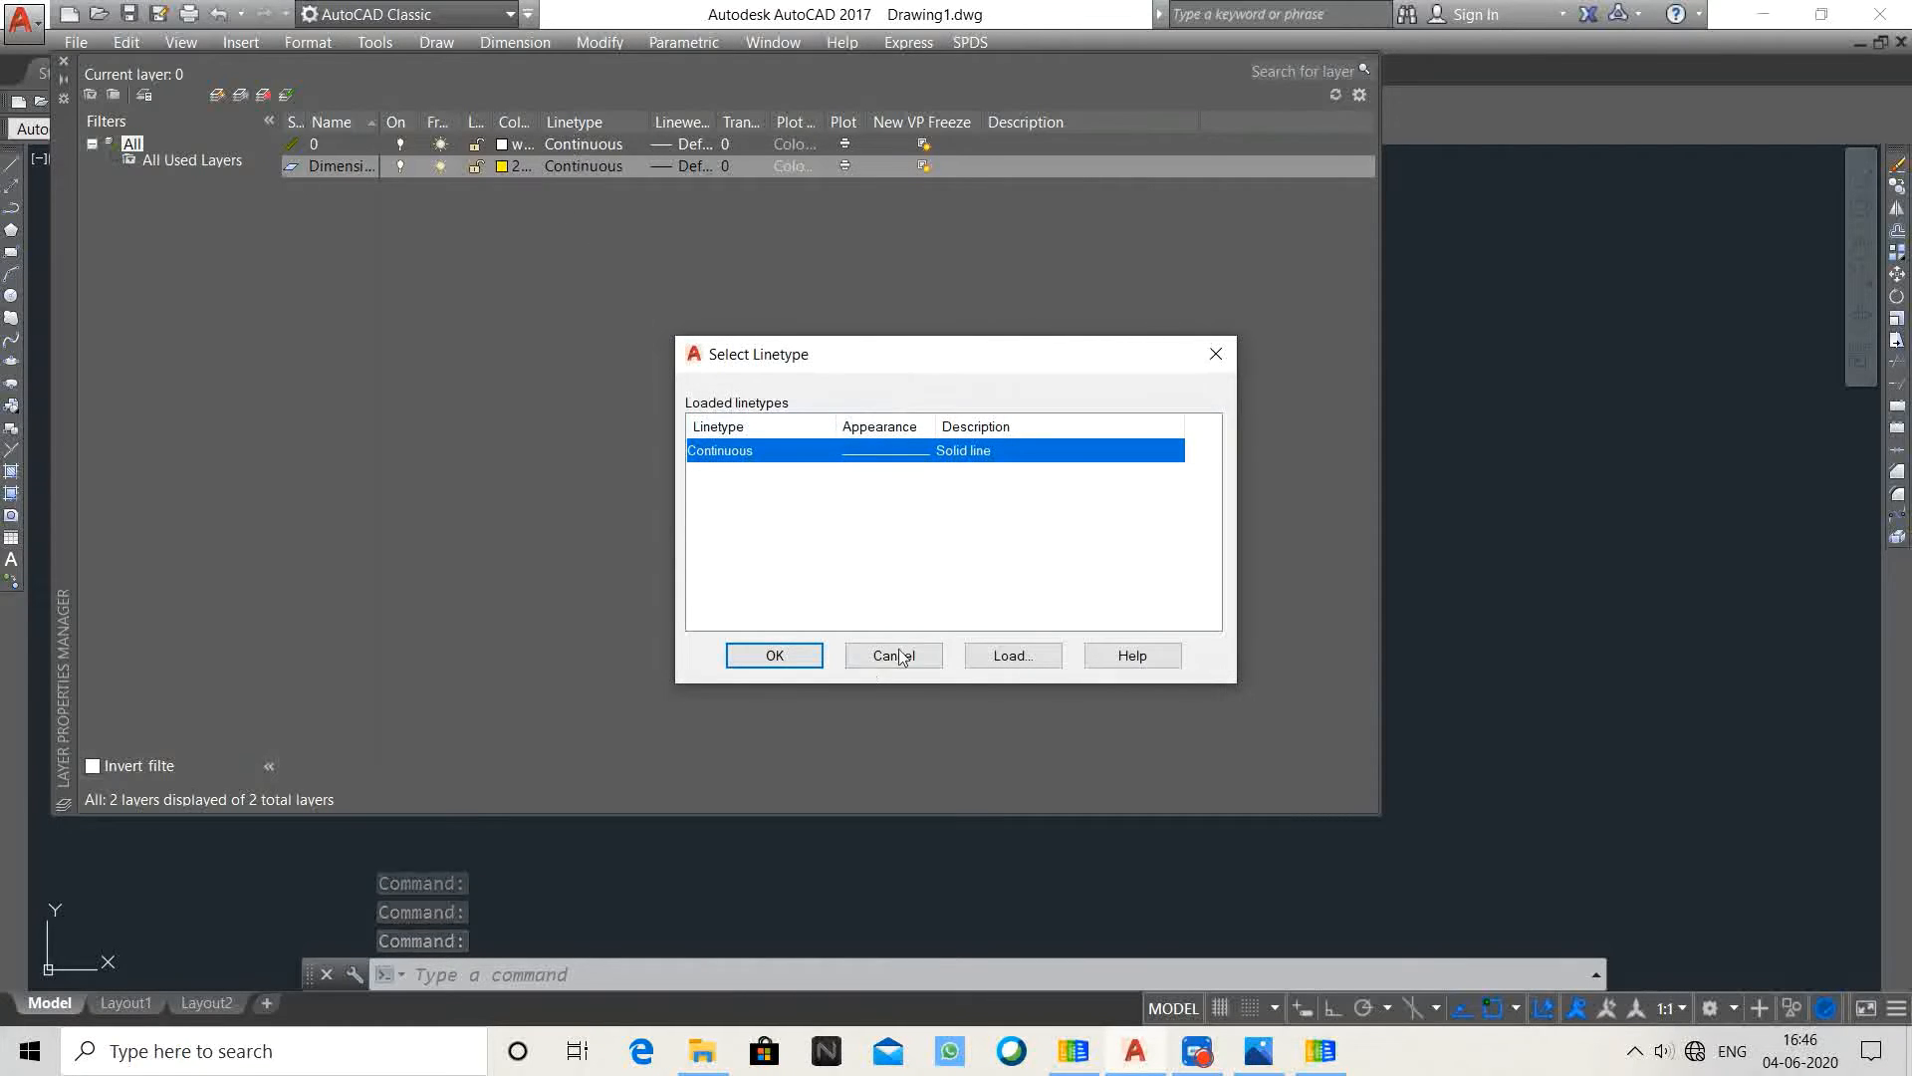
pyautogui.click(1011, 658)
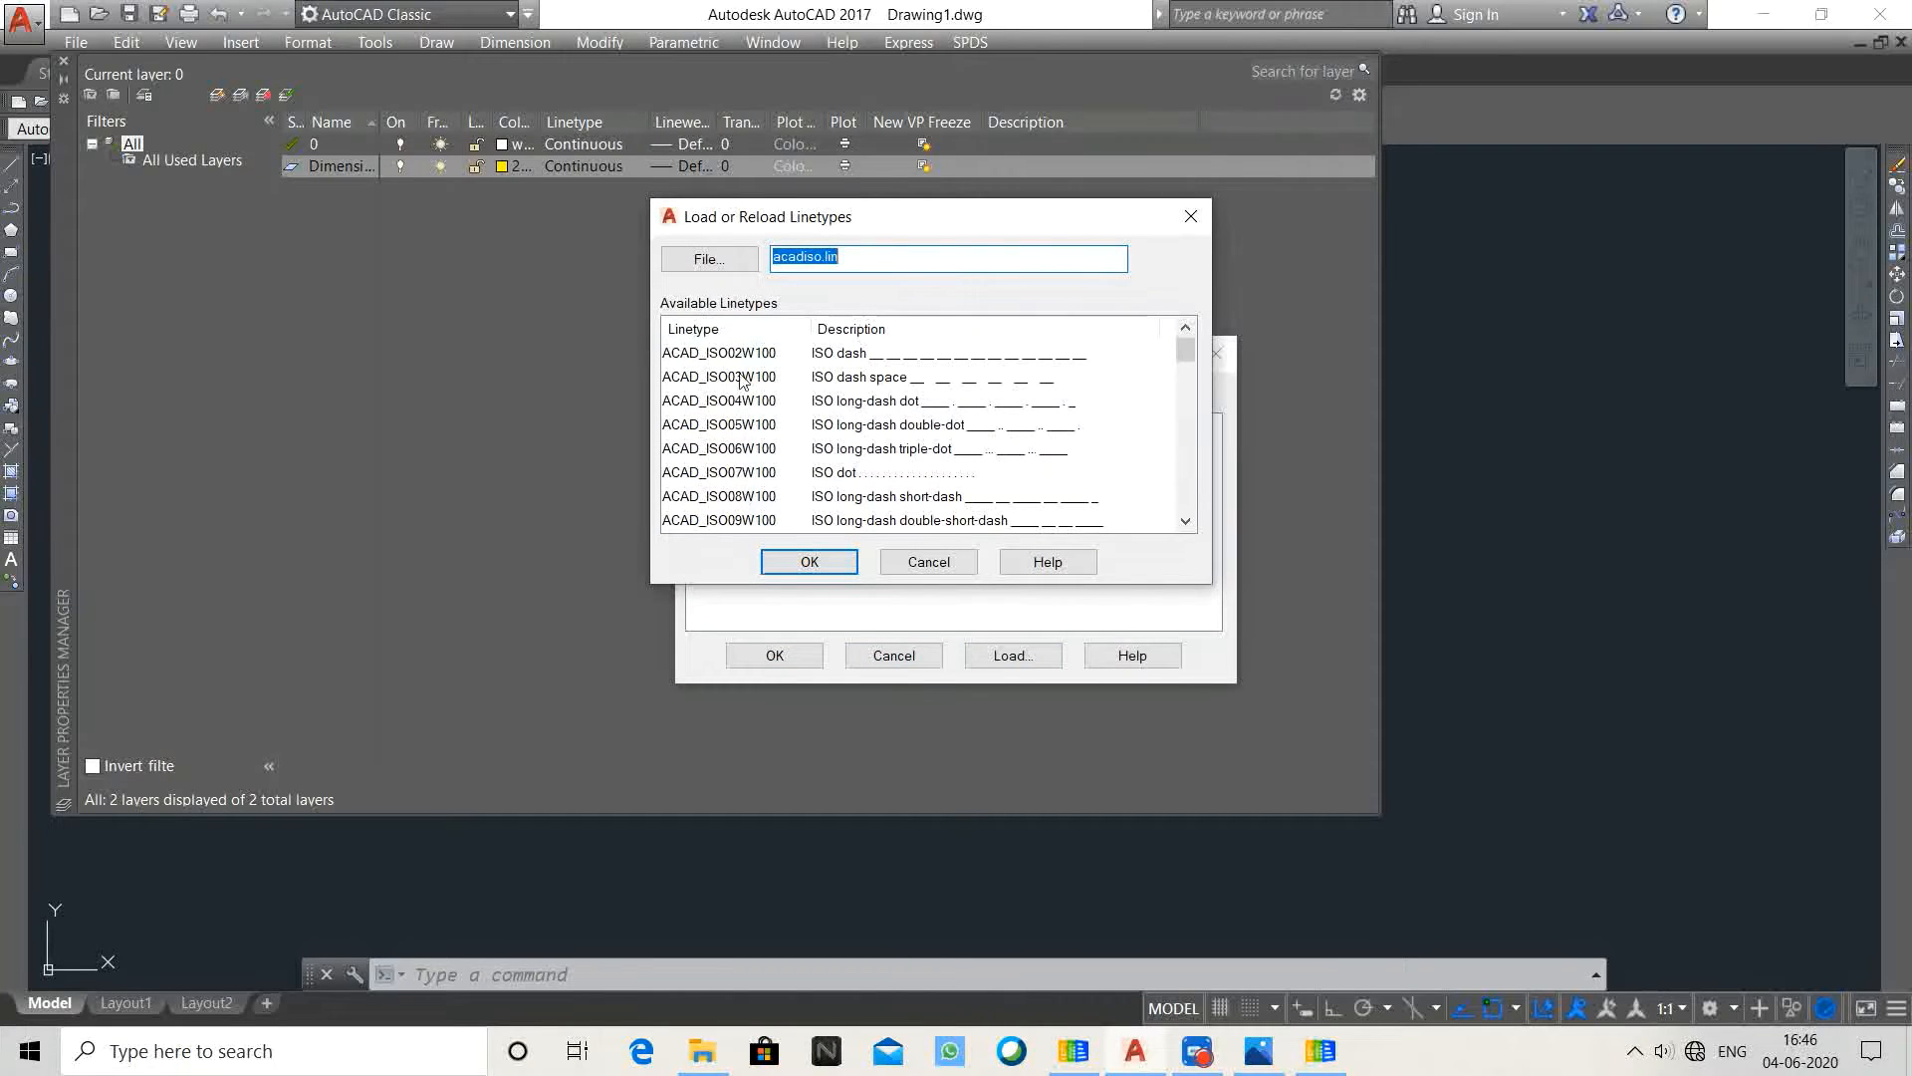
pyautogui.press('Tab')
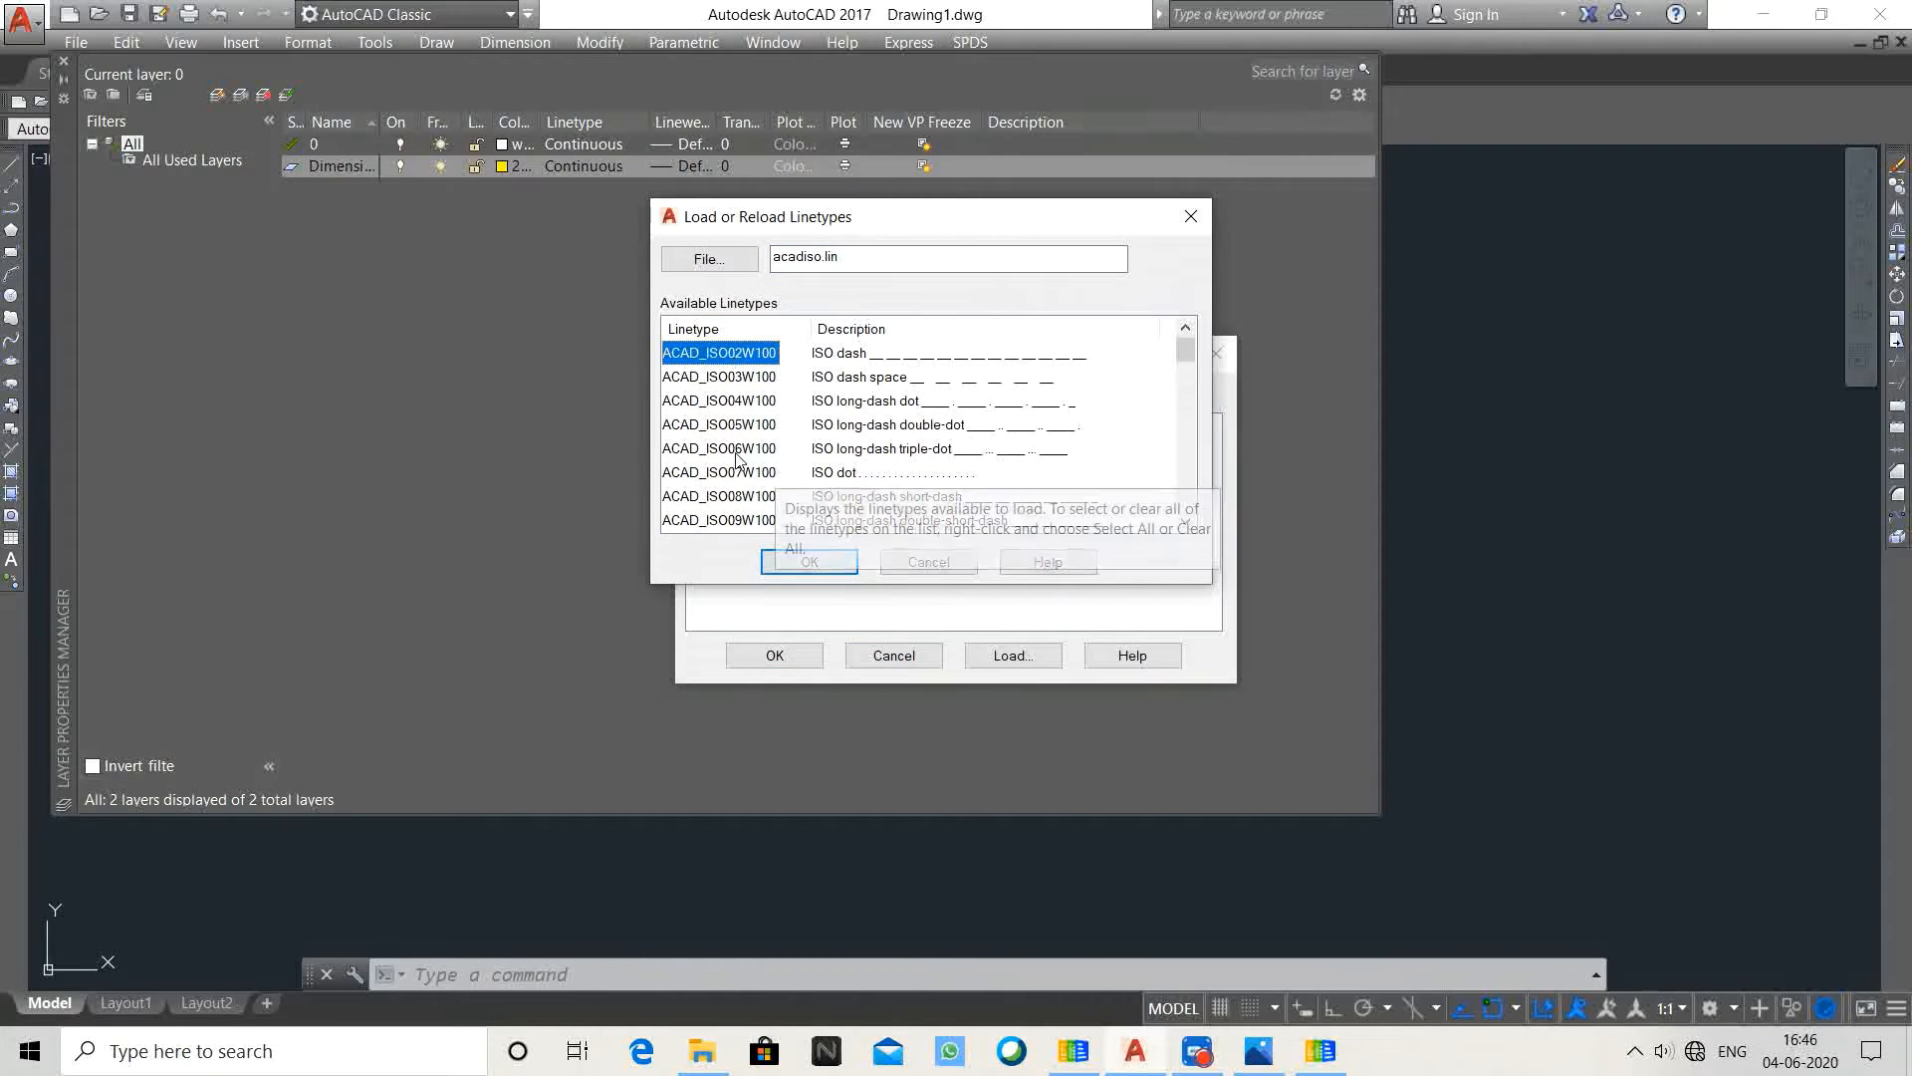
pyautogui.scroll(-3, 747, 463)
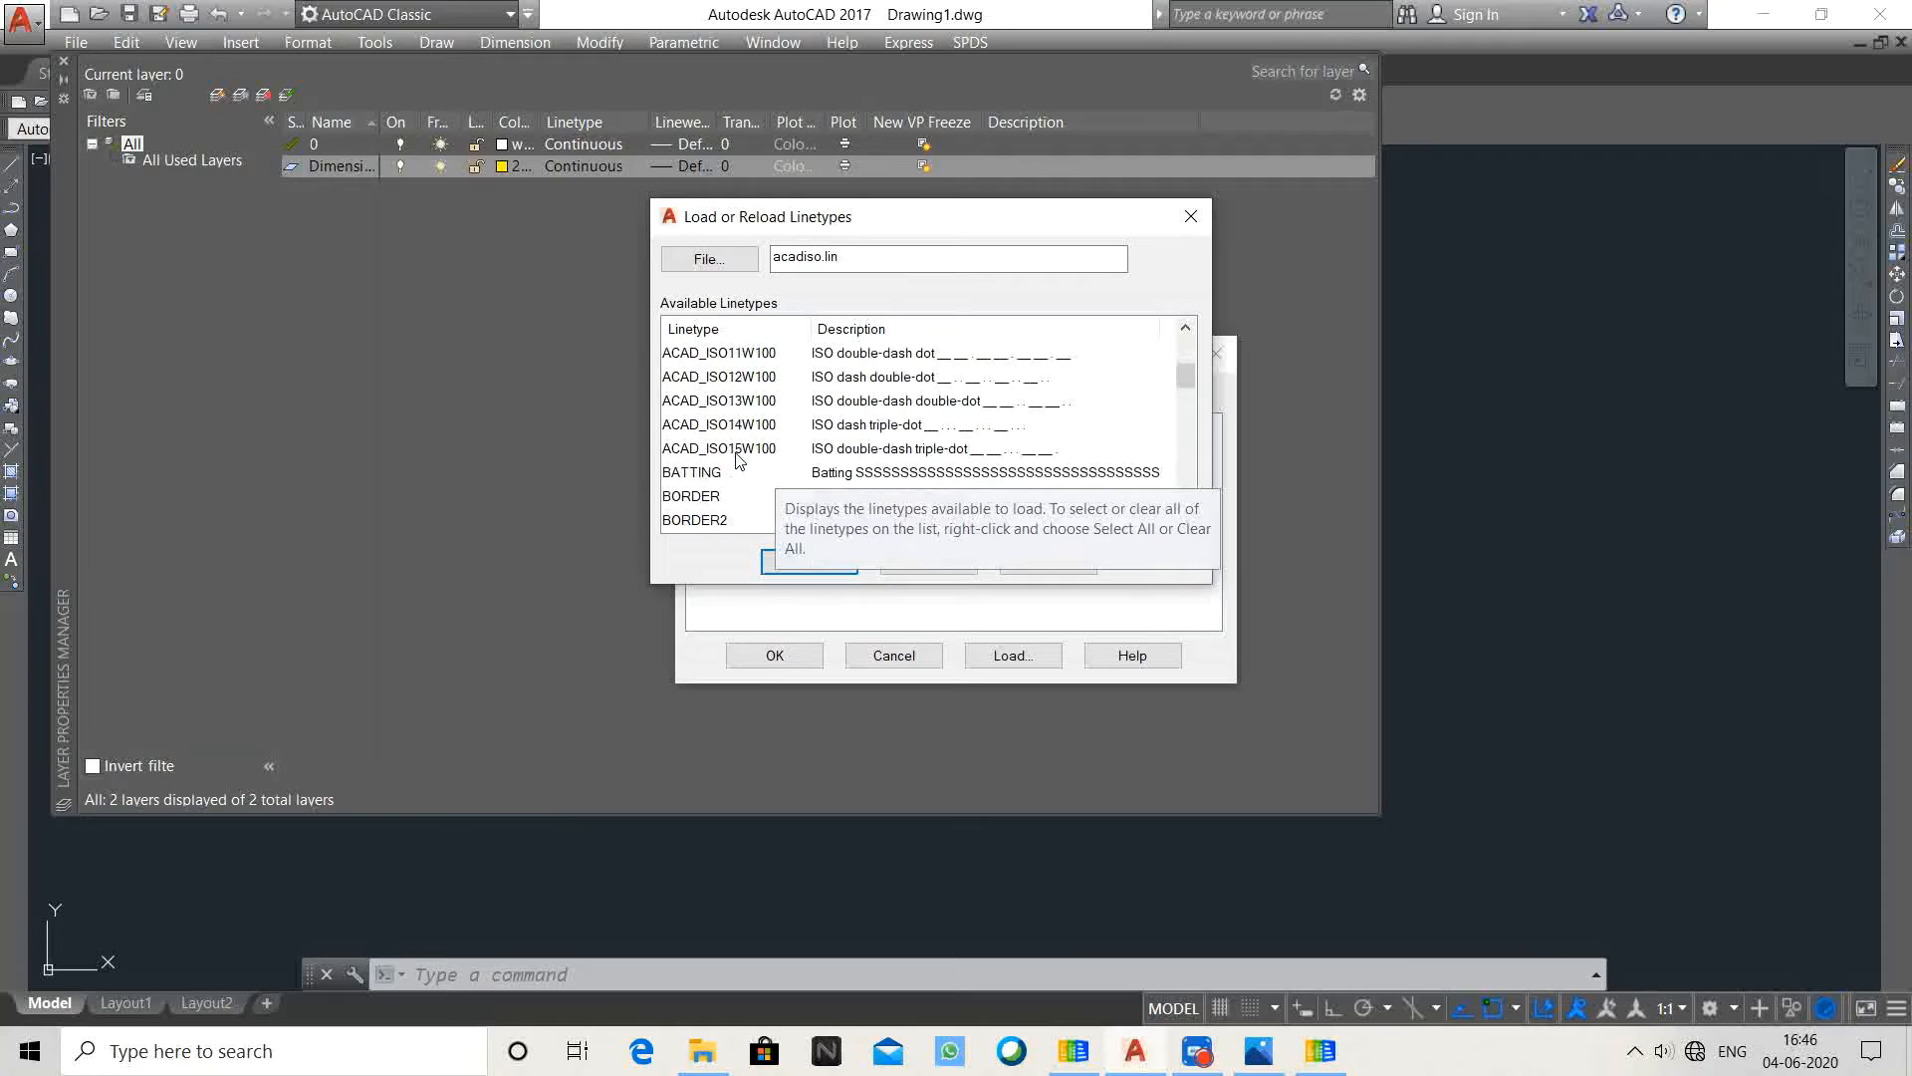
pyautogui.click(718, 359)
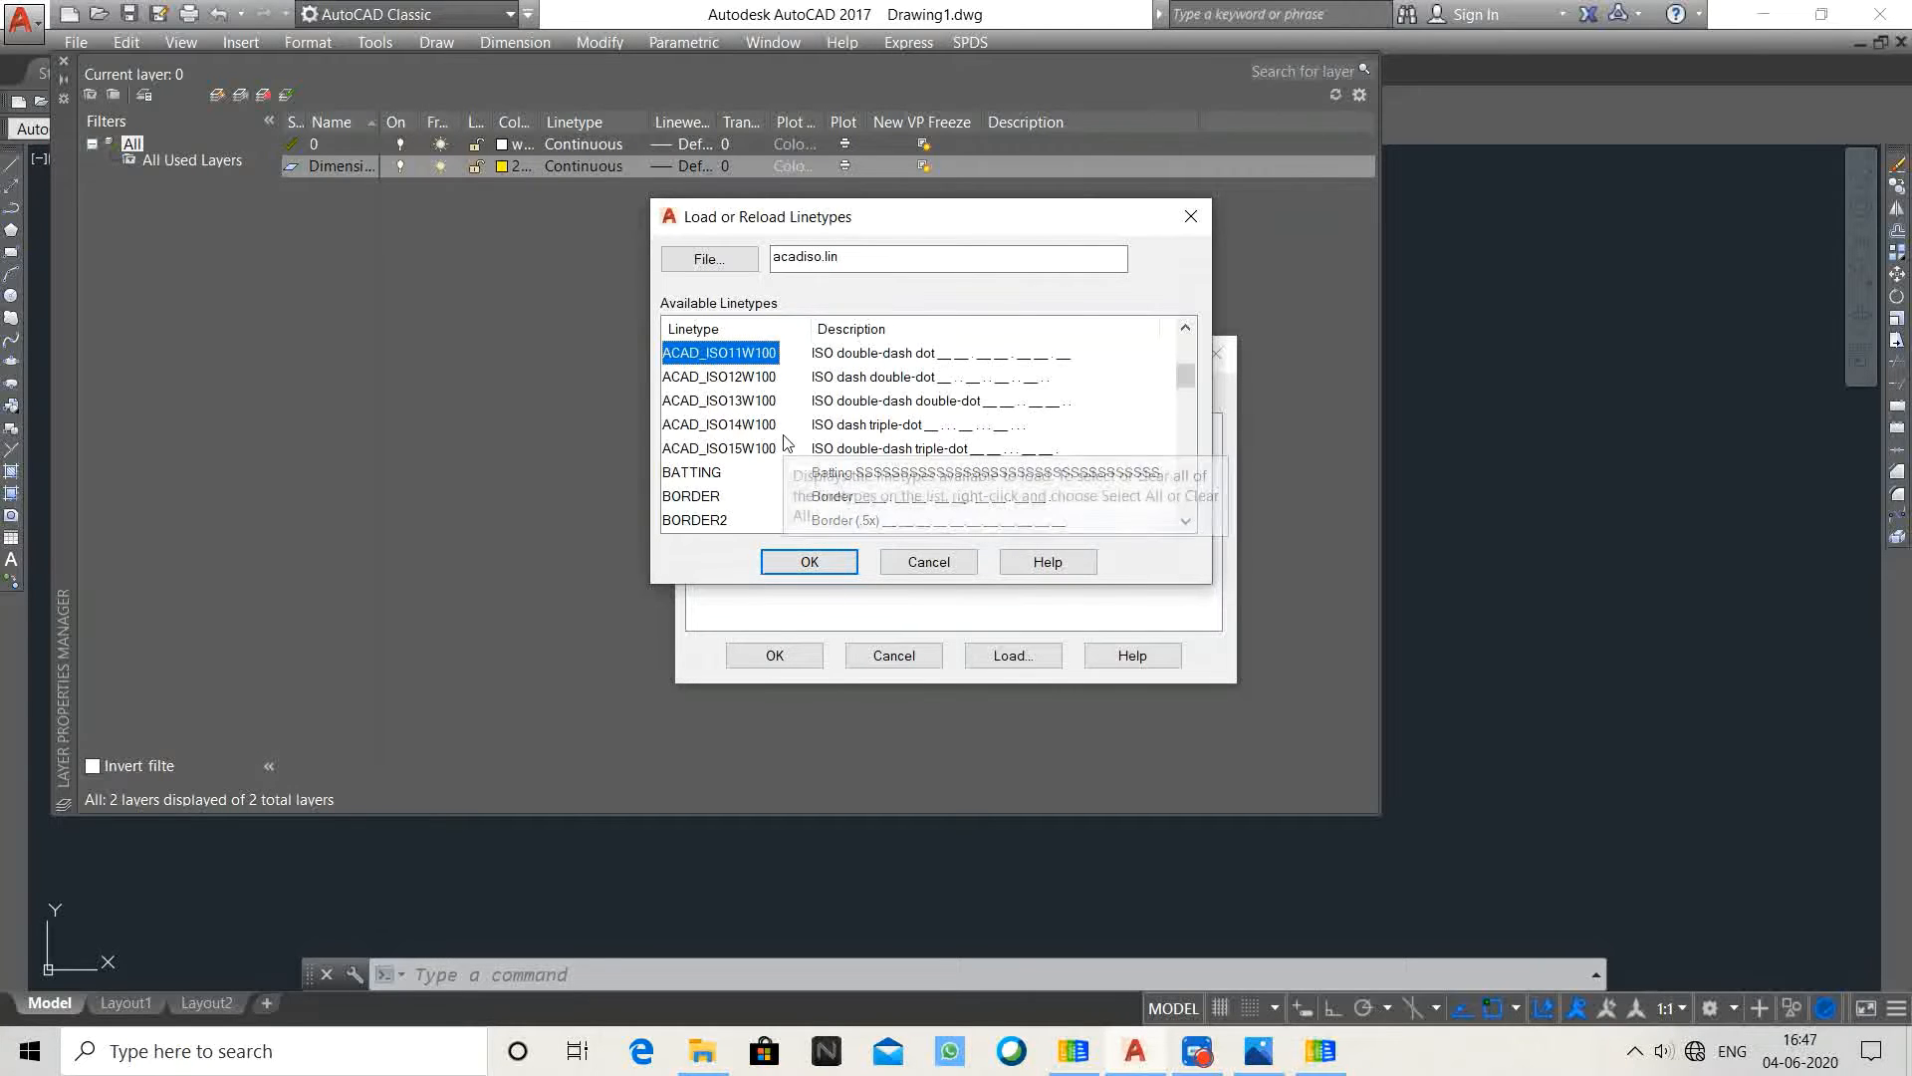
pyautogui.scroll(1, 787, 443)
pyautogui.click(725, 404)
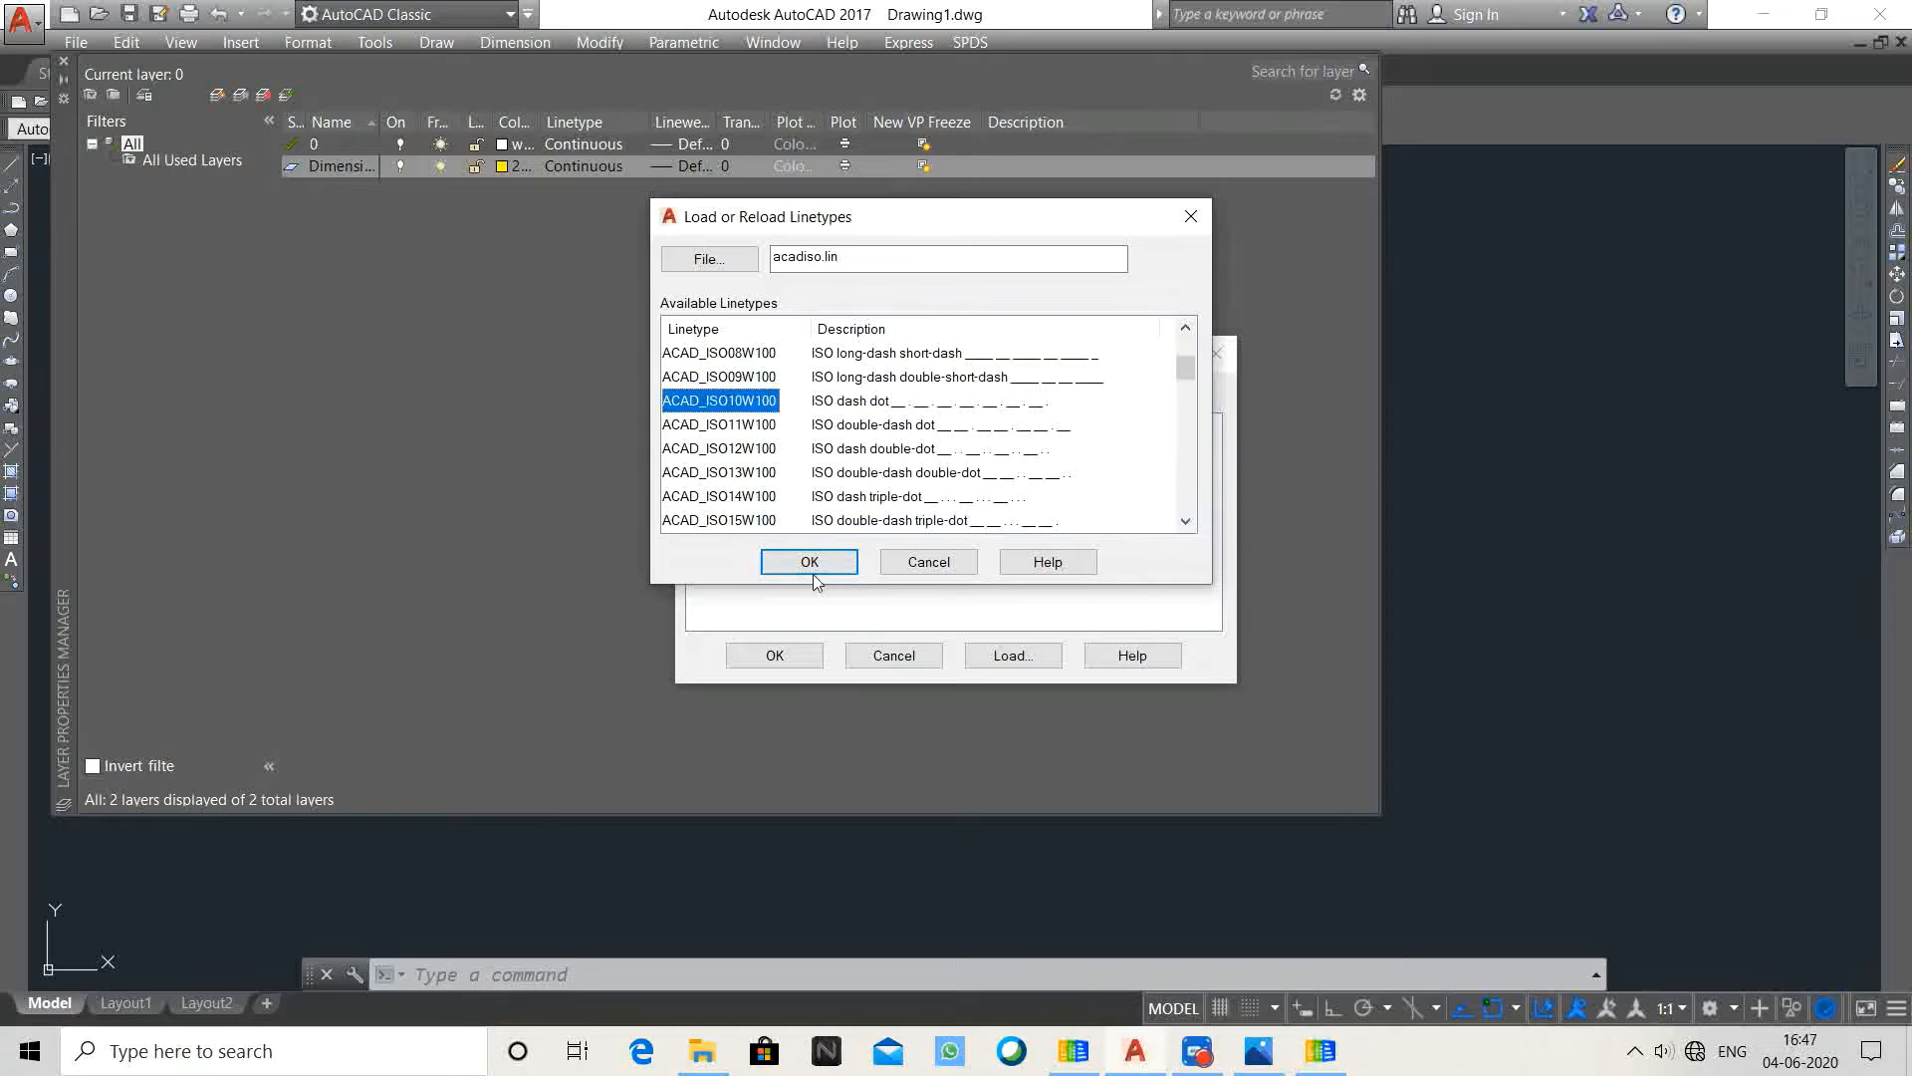
pyautogui.click(830, 562)
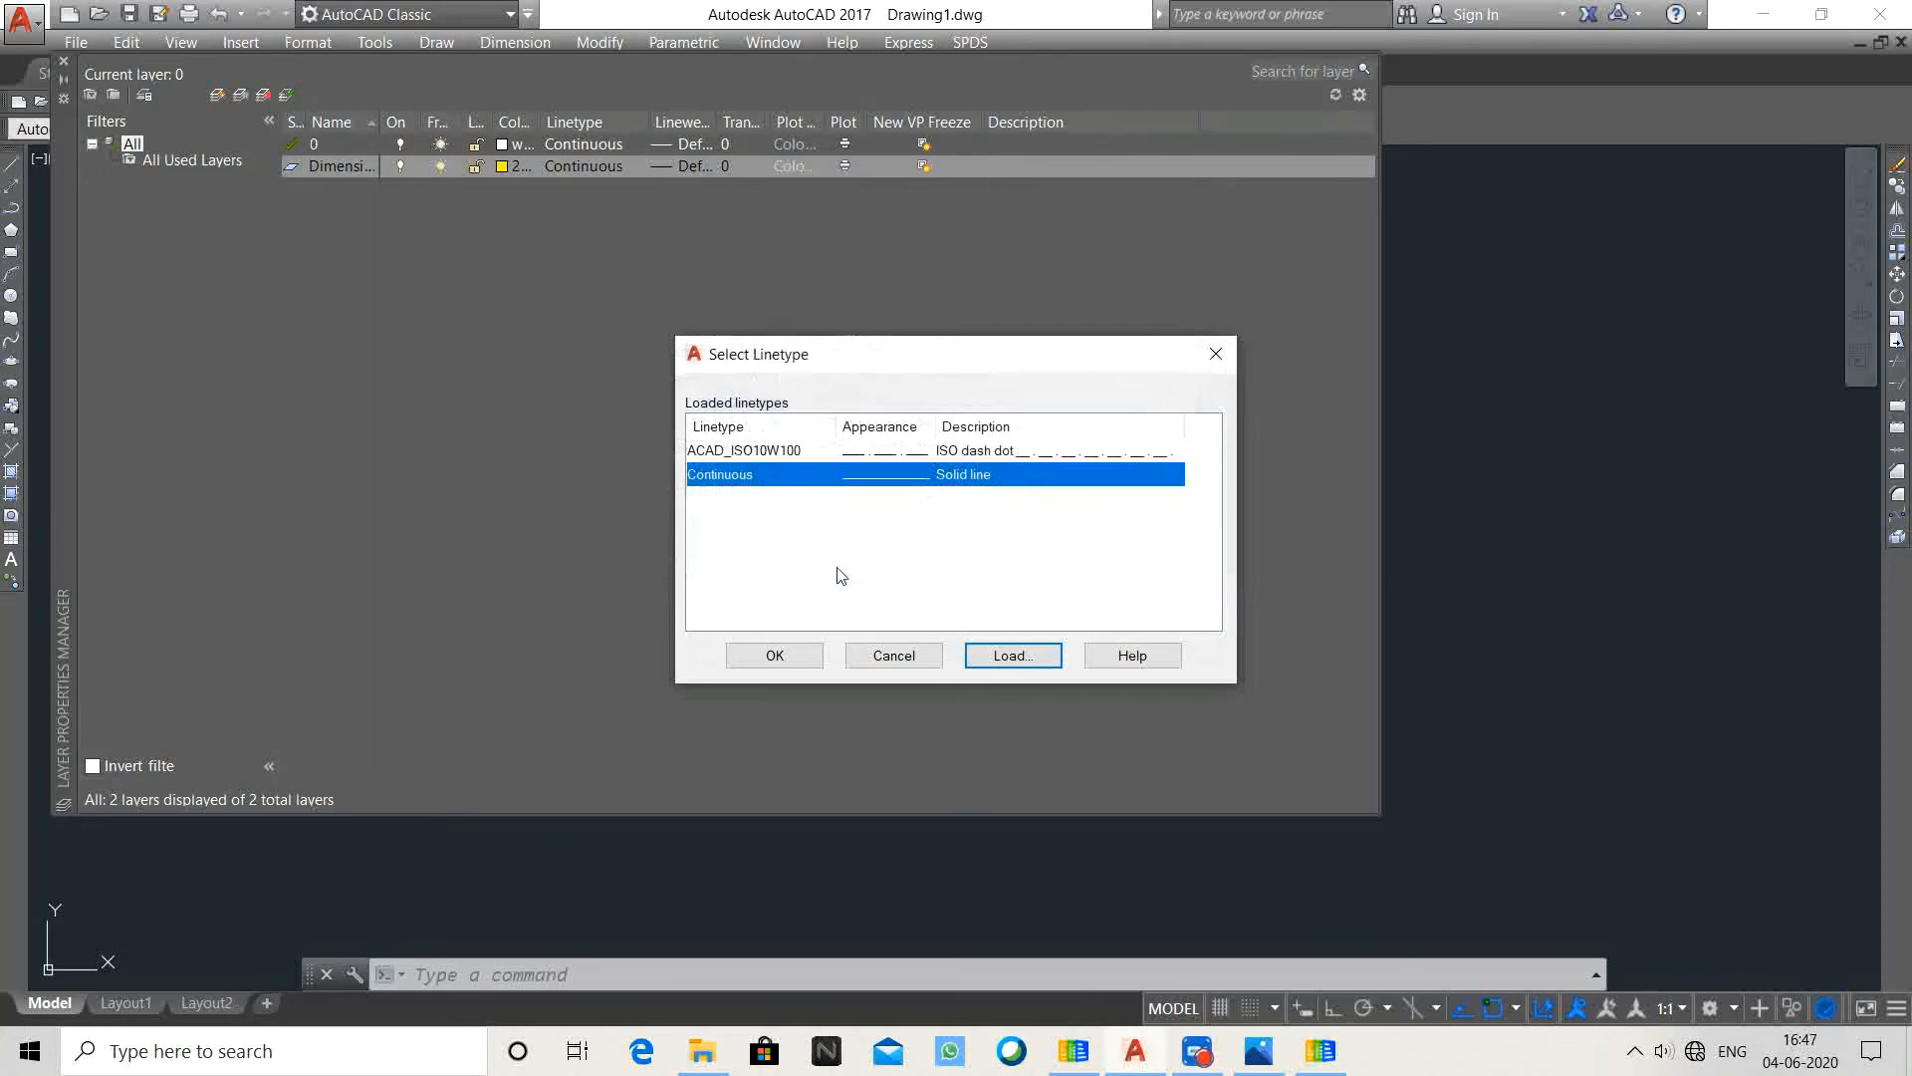
pyautogui.click(846, 452)
pyautogui.click(795, 657)
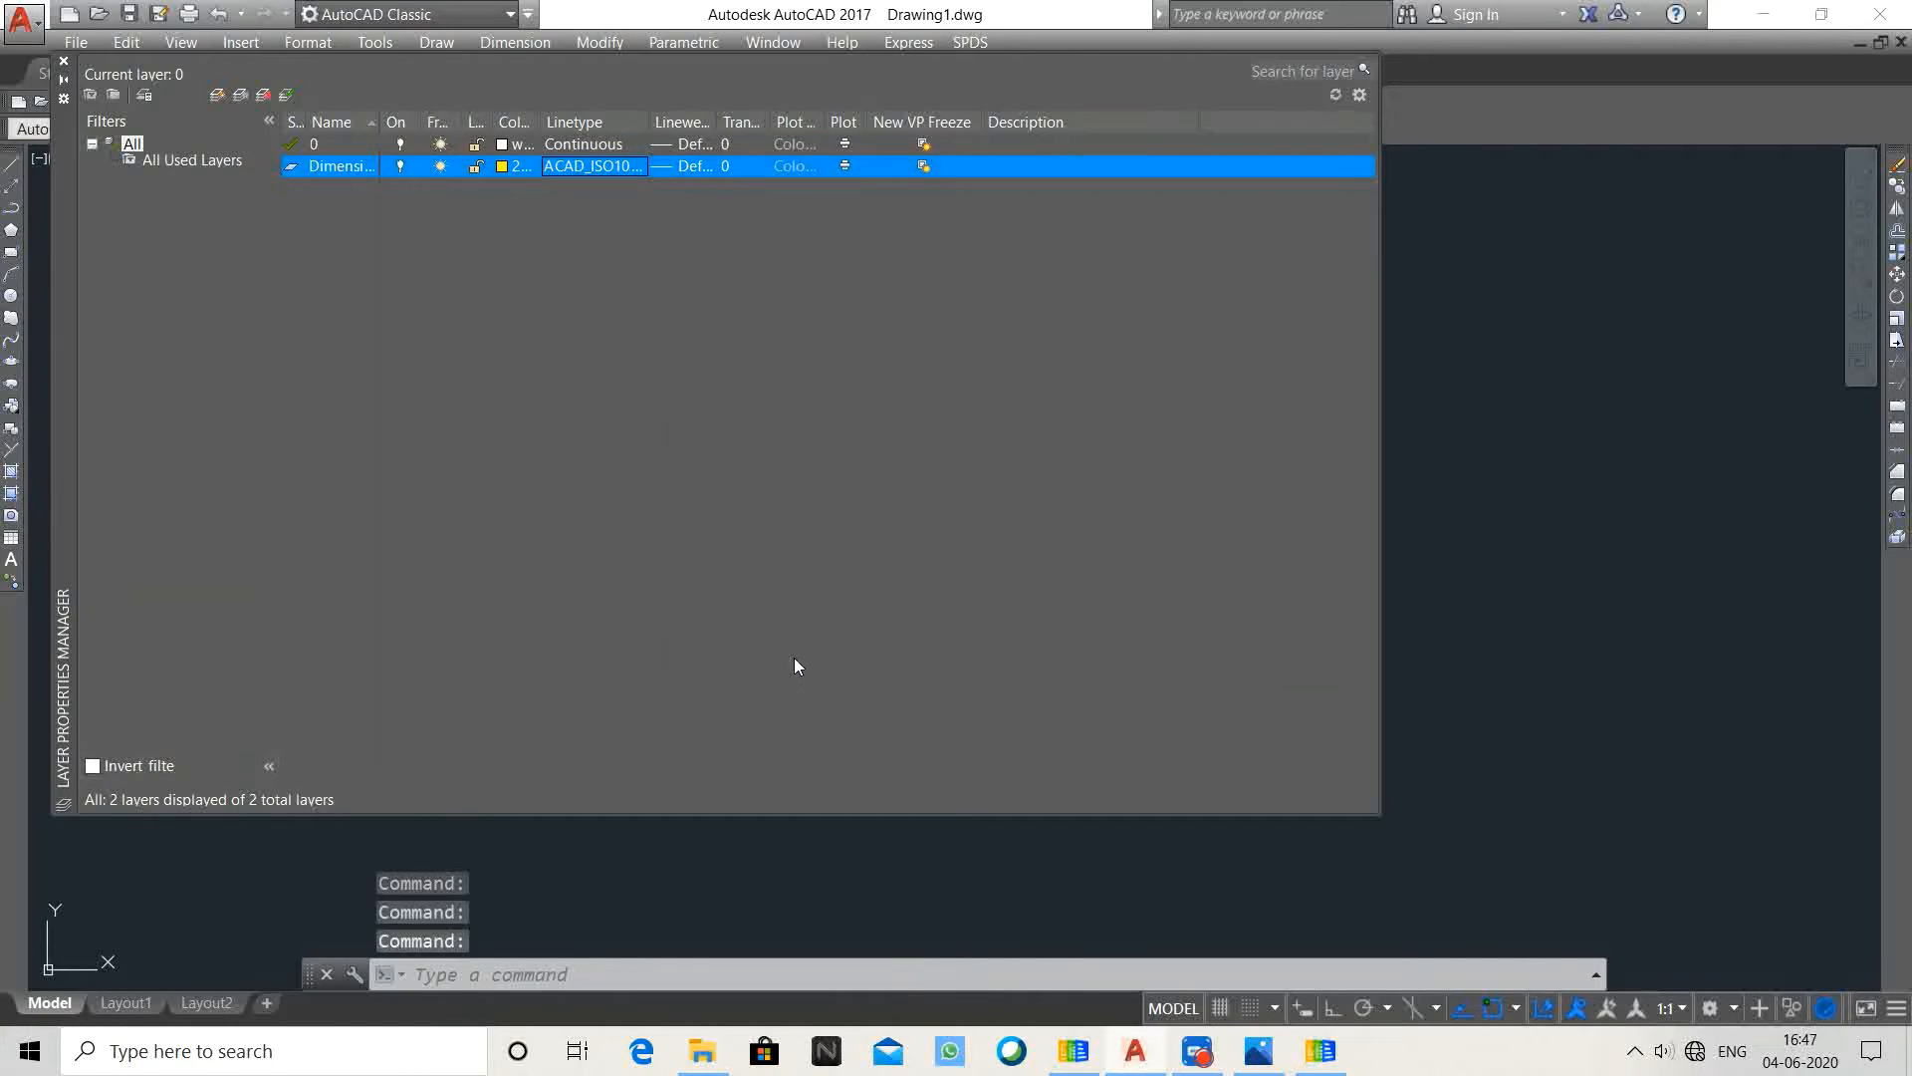
# Step: Examine the available lineweights and transparency values for the dimension layer, keeping Default and 0
pyautogui.click(683, 166)
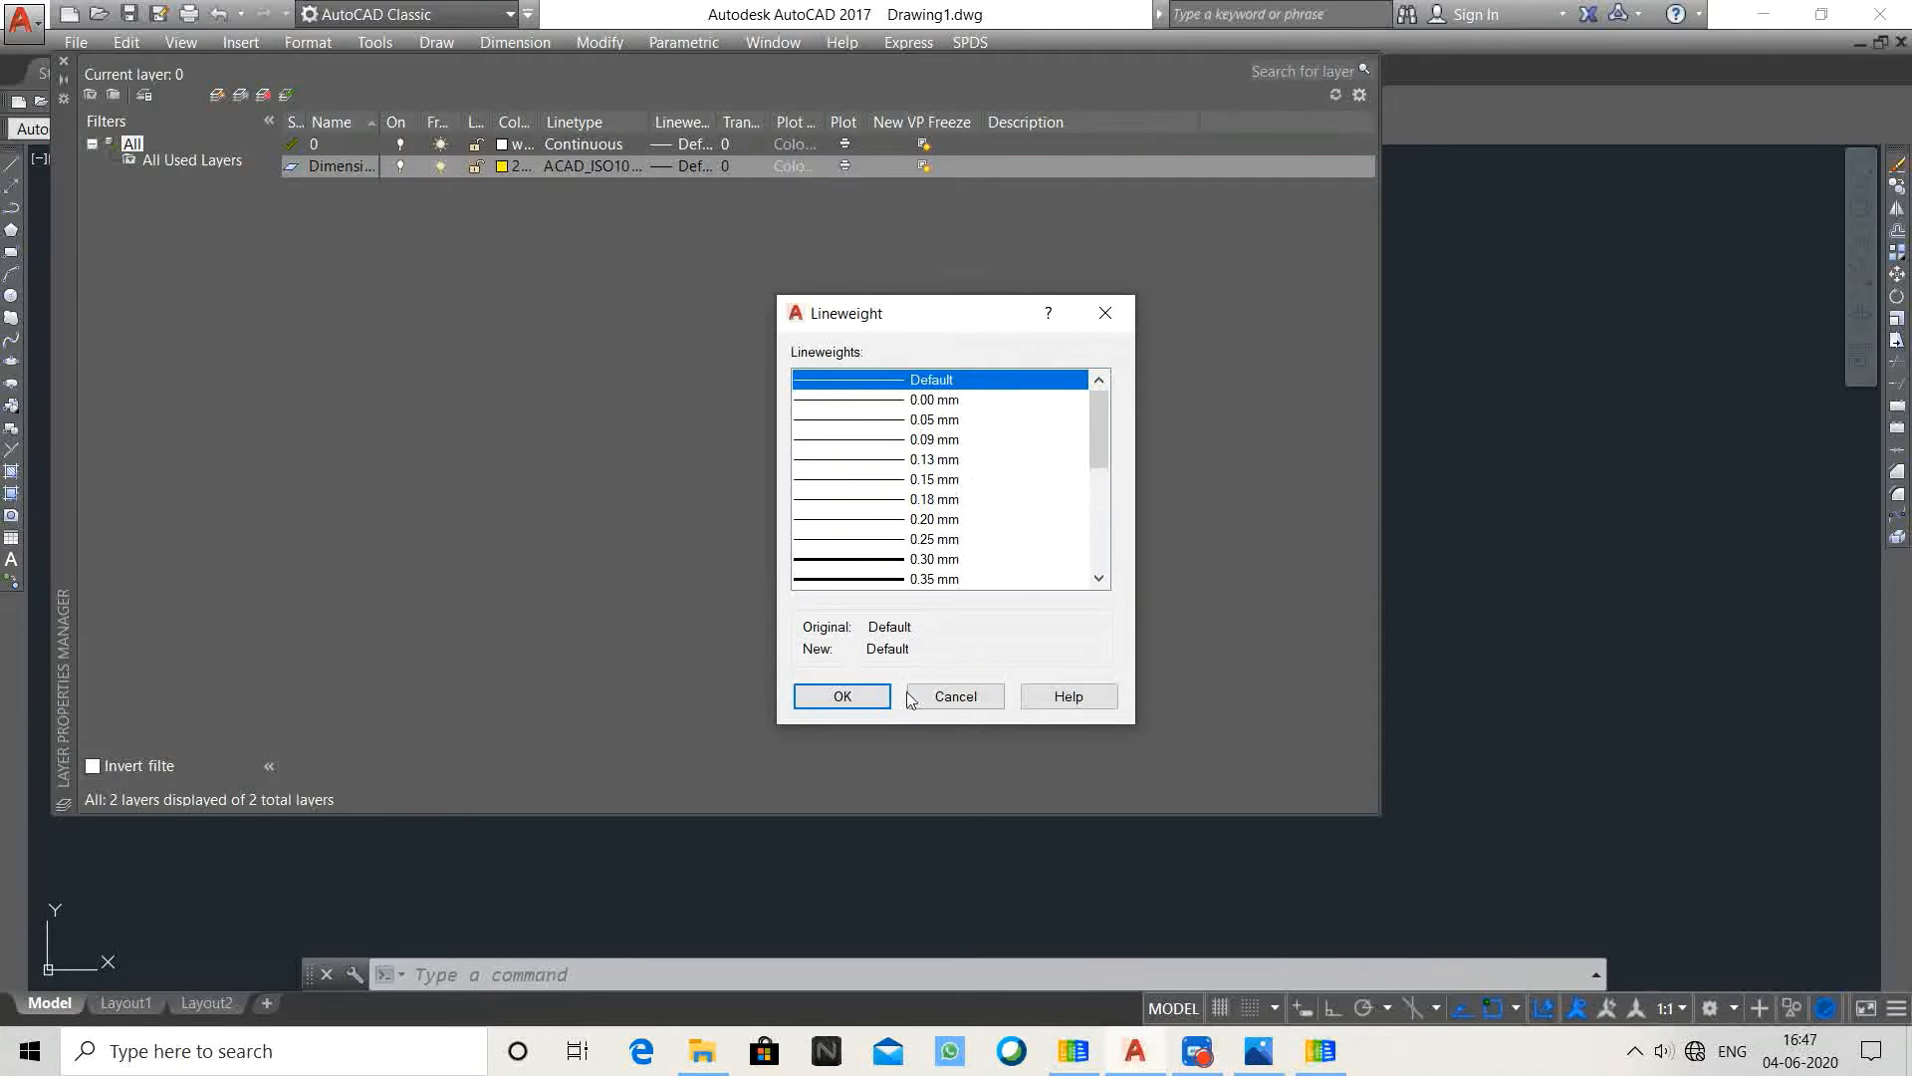
pyautogui.click(842, 697)
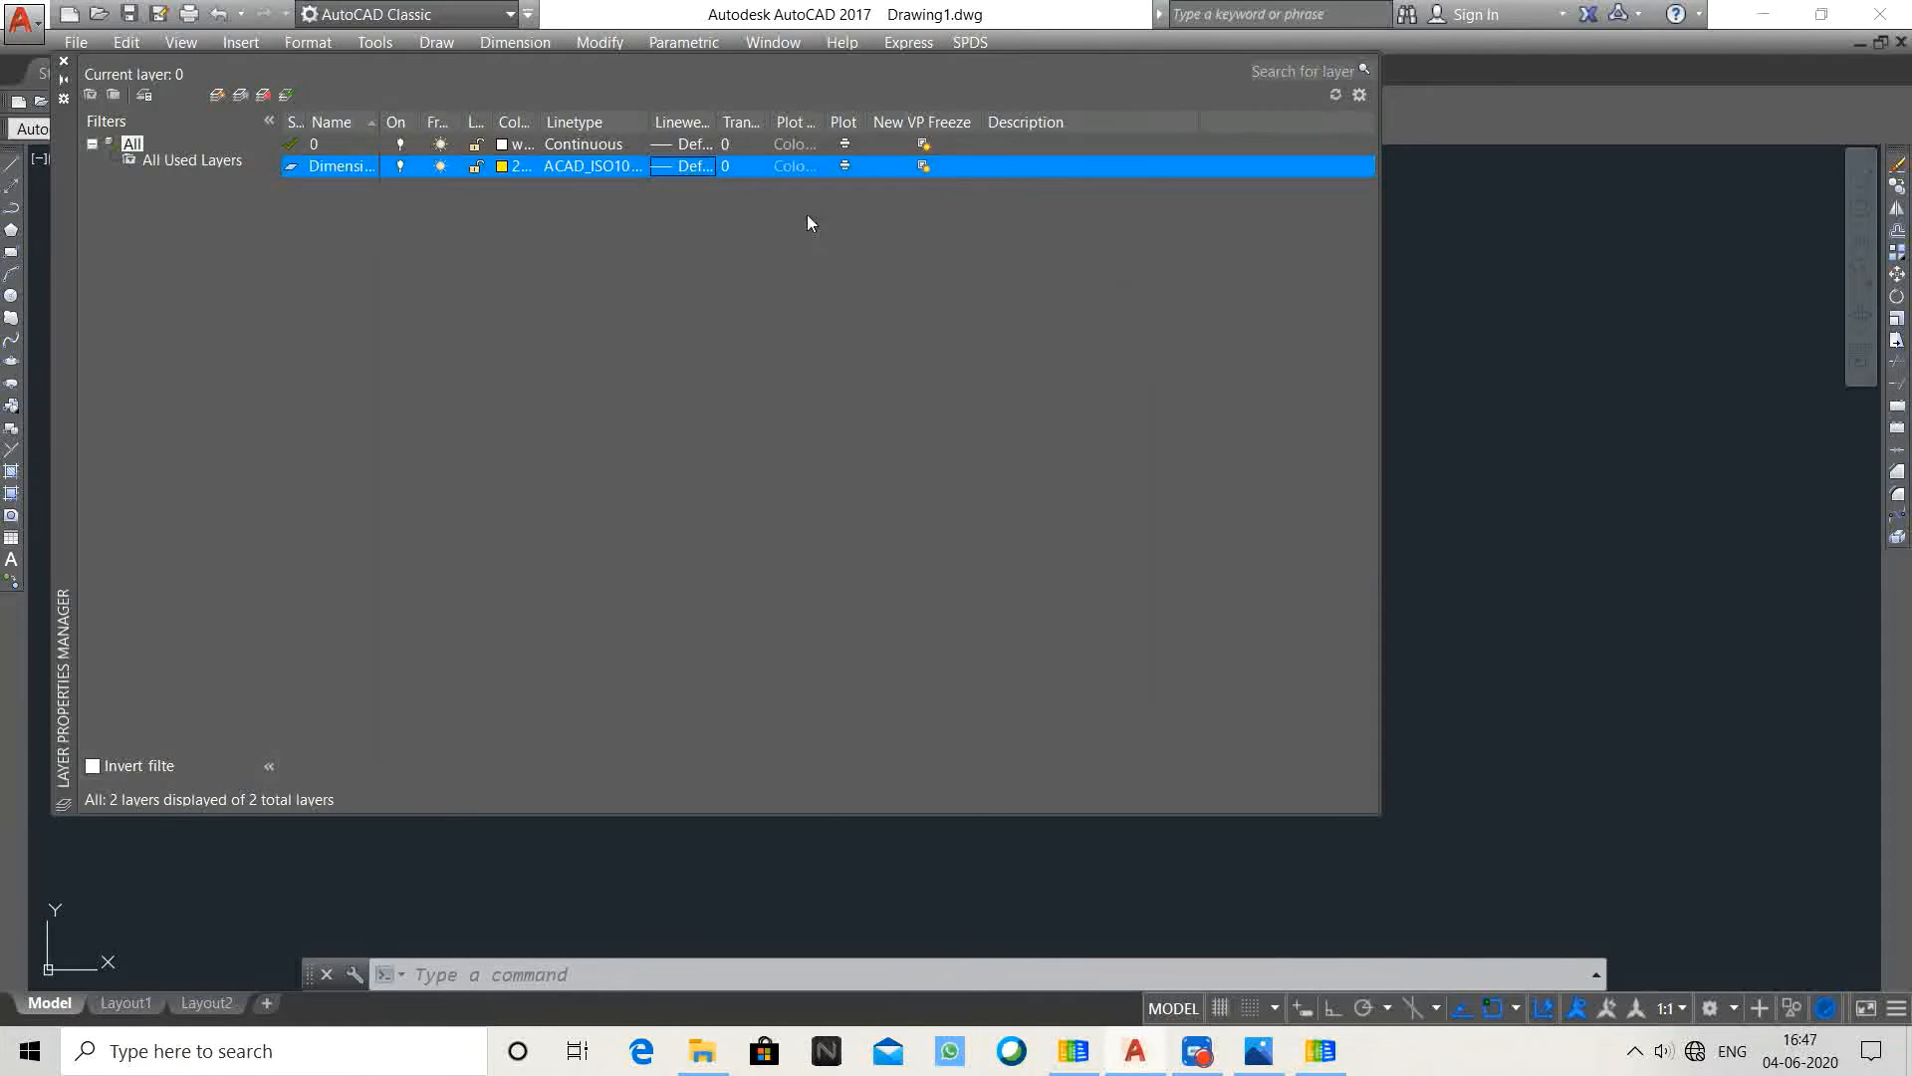
pyautogui.click(739, 165)
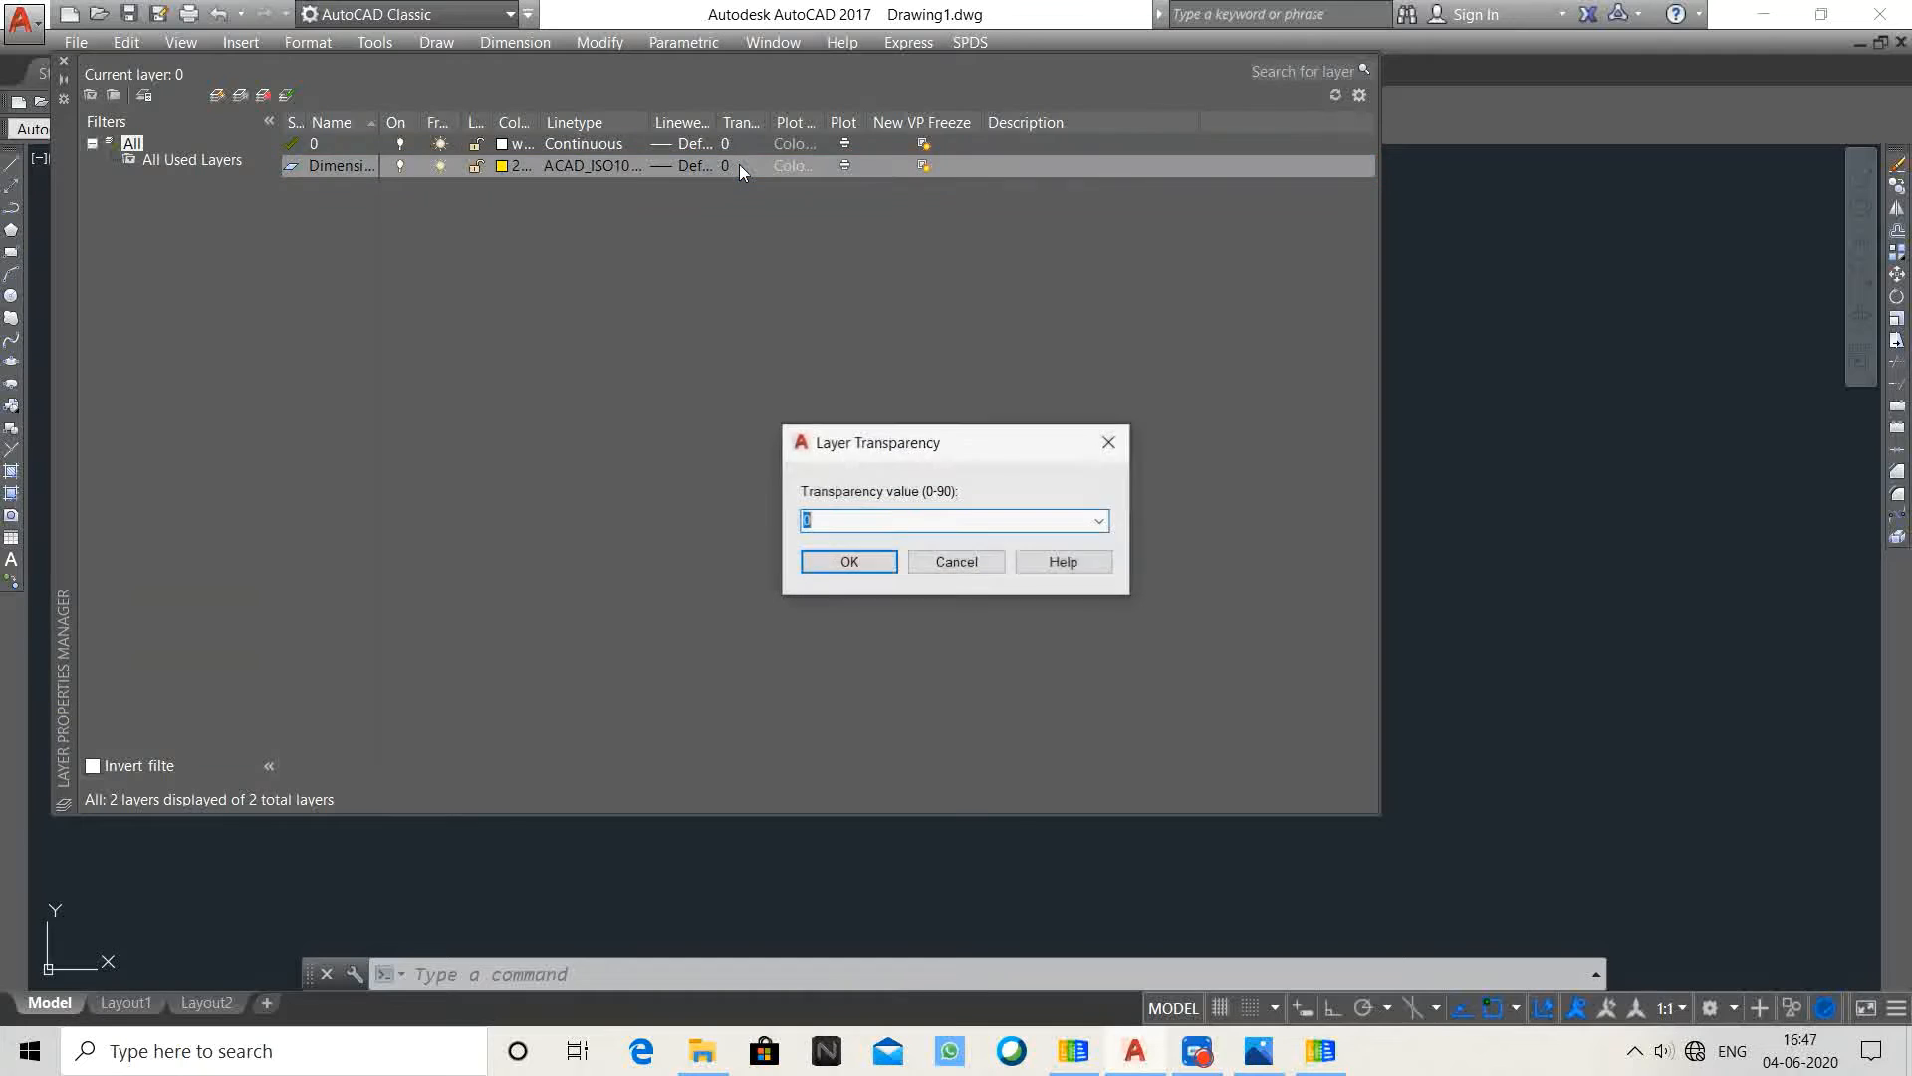
pyautogui.click(1099, 525)
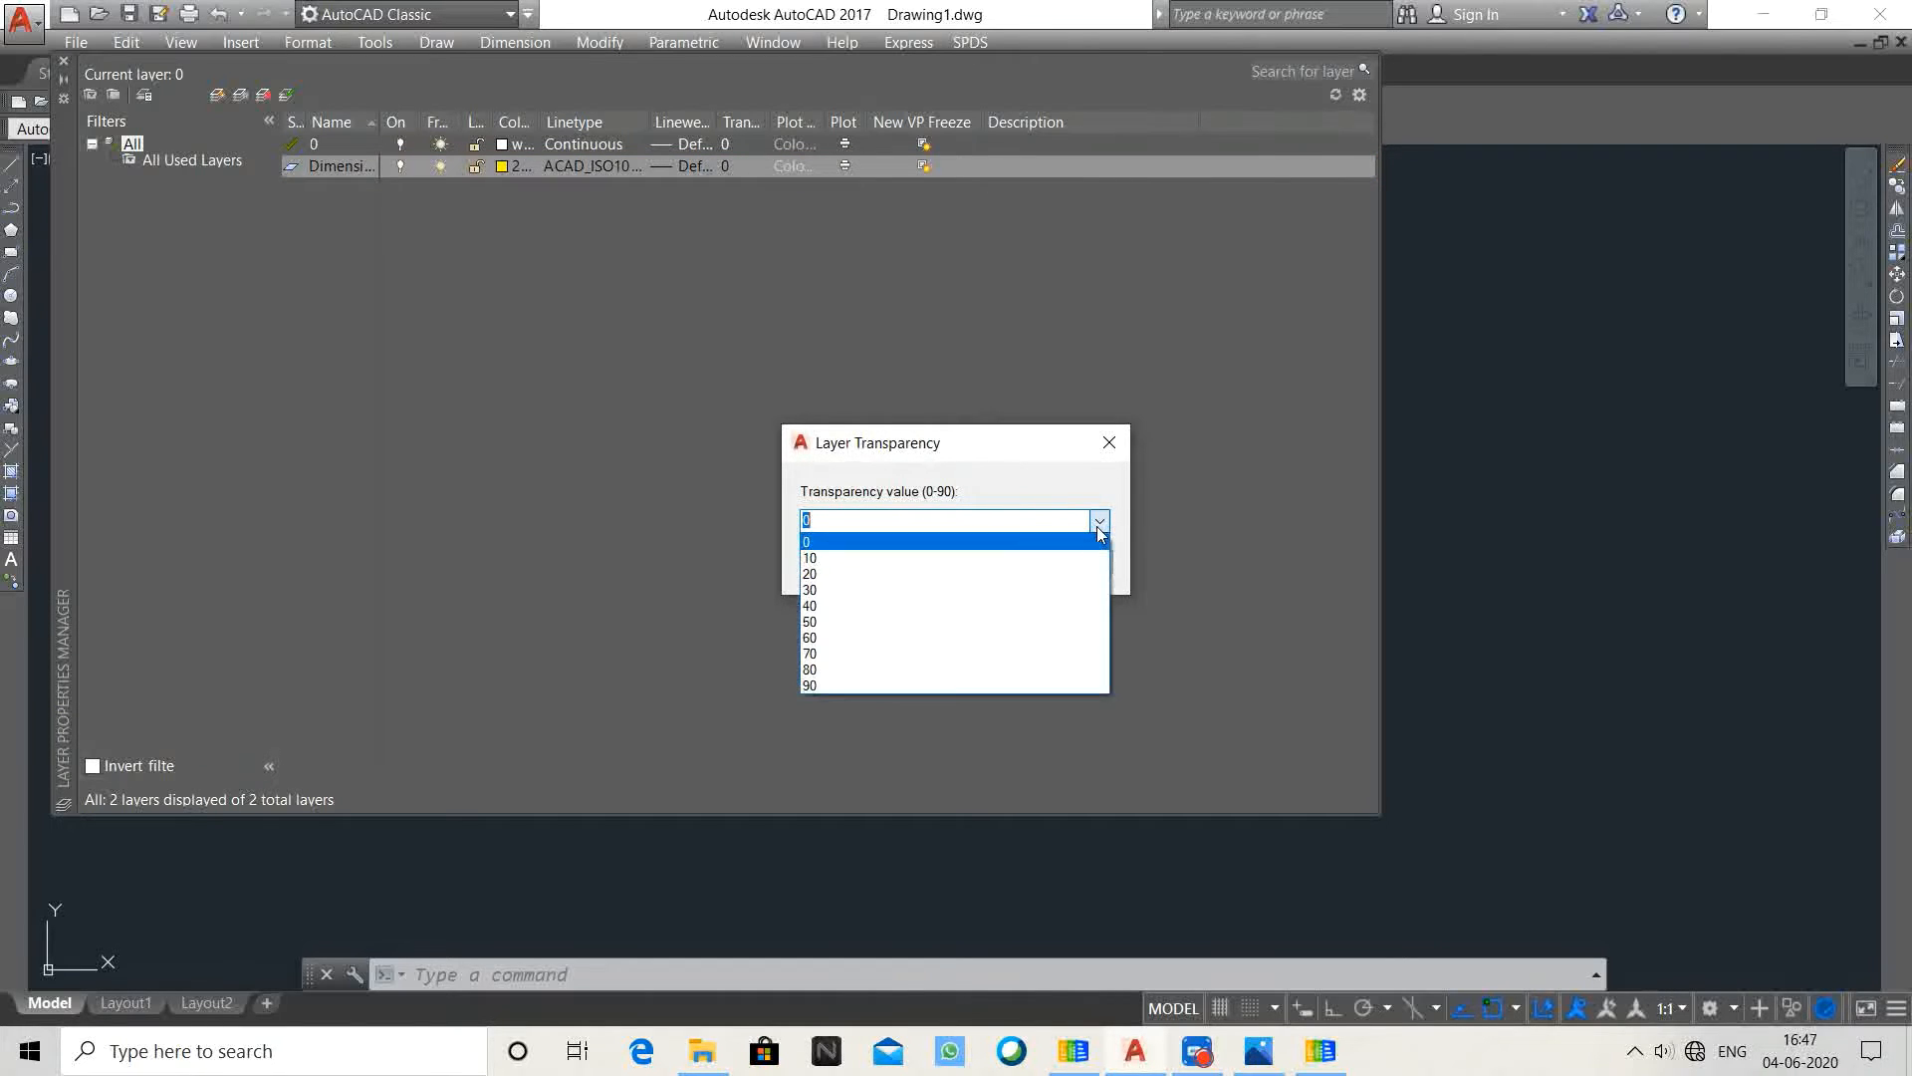
pyautogui.click(1099, 525)
pyautogui.click(1100, 525)
pyautogui.click(1099, 525)
pyautogui.click(1099, 525)
pyautogui.click(1100, 525)
pyautogui.click(863, 559)
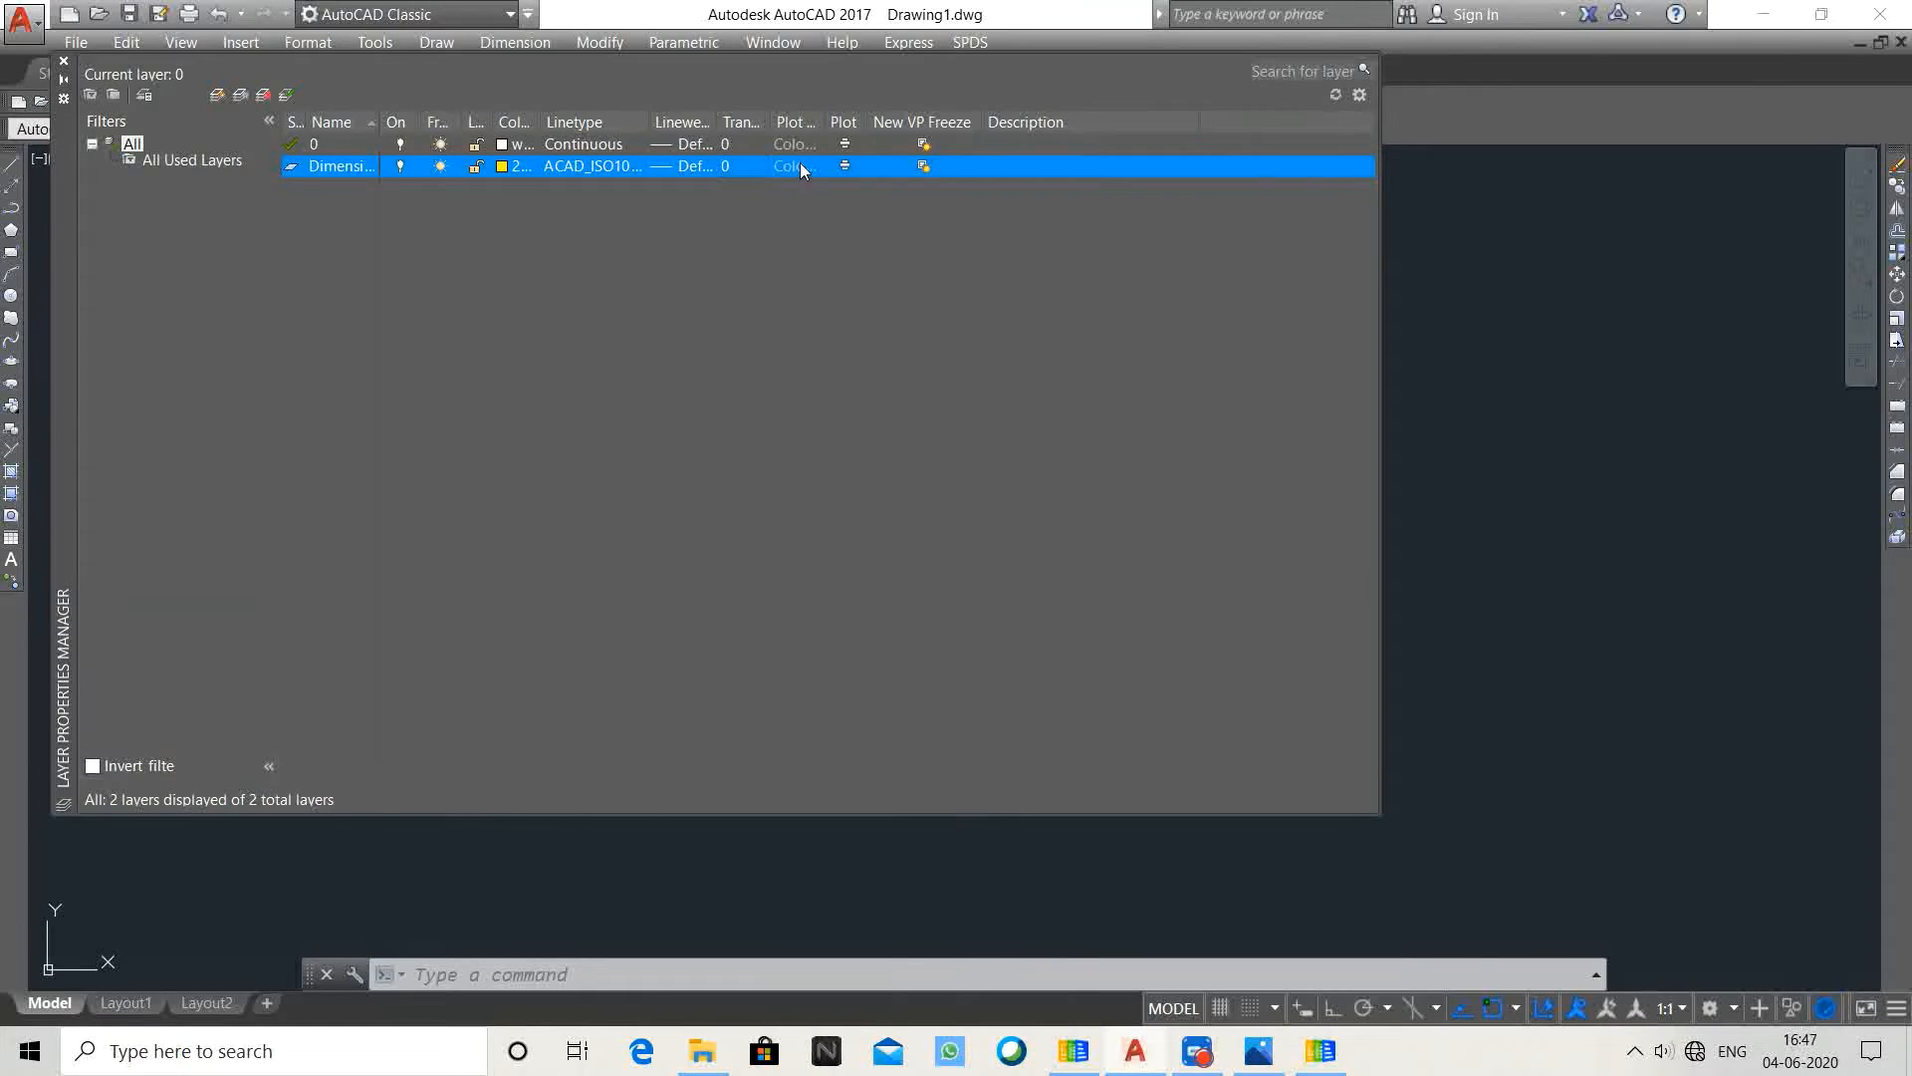
# Step: Widen the Plot Style column and toggle New VP Freeze for the dimension layer
pyautogui.moveTo(824, 122); pyautogui.dragTo(854, 124)
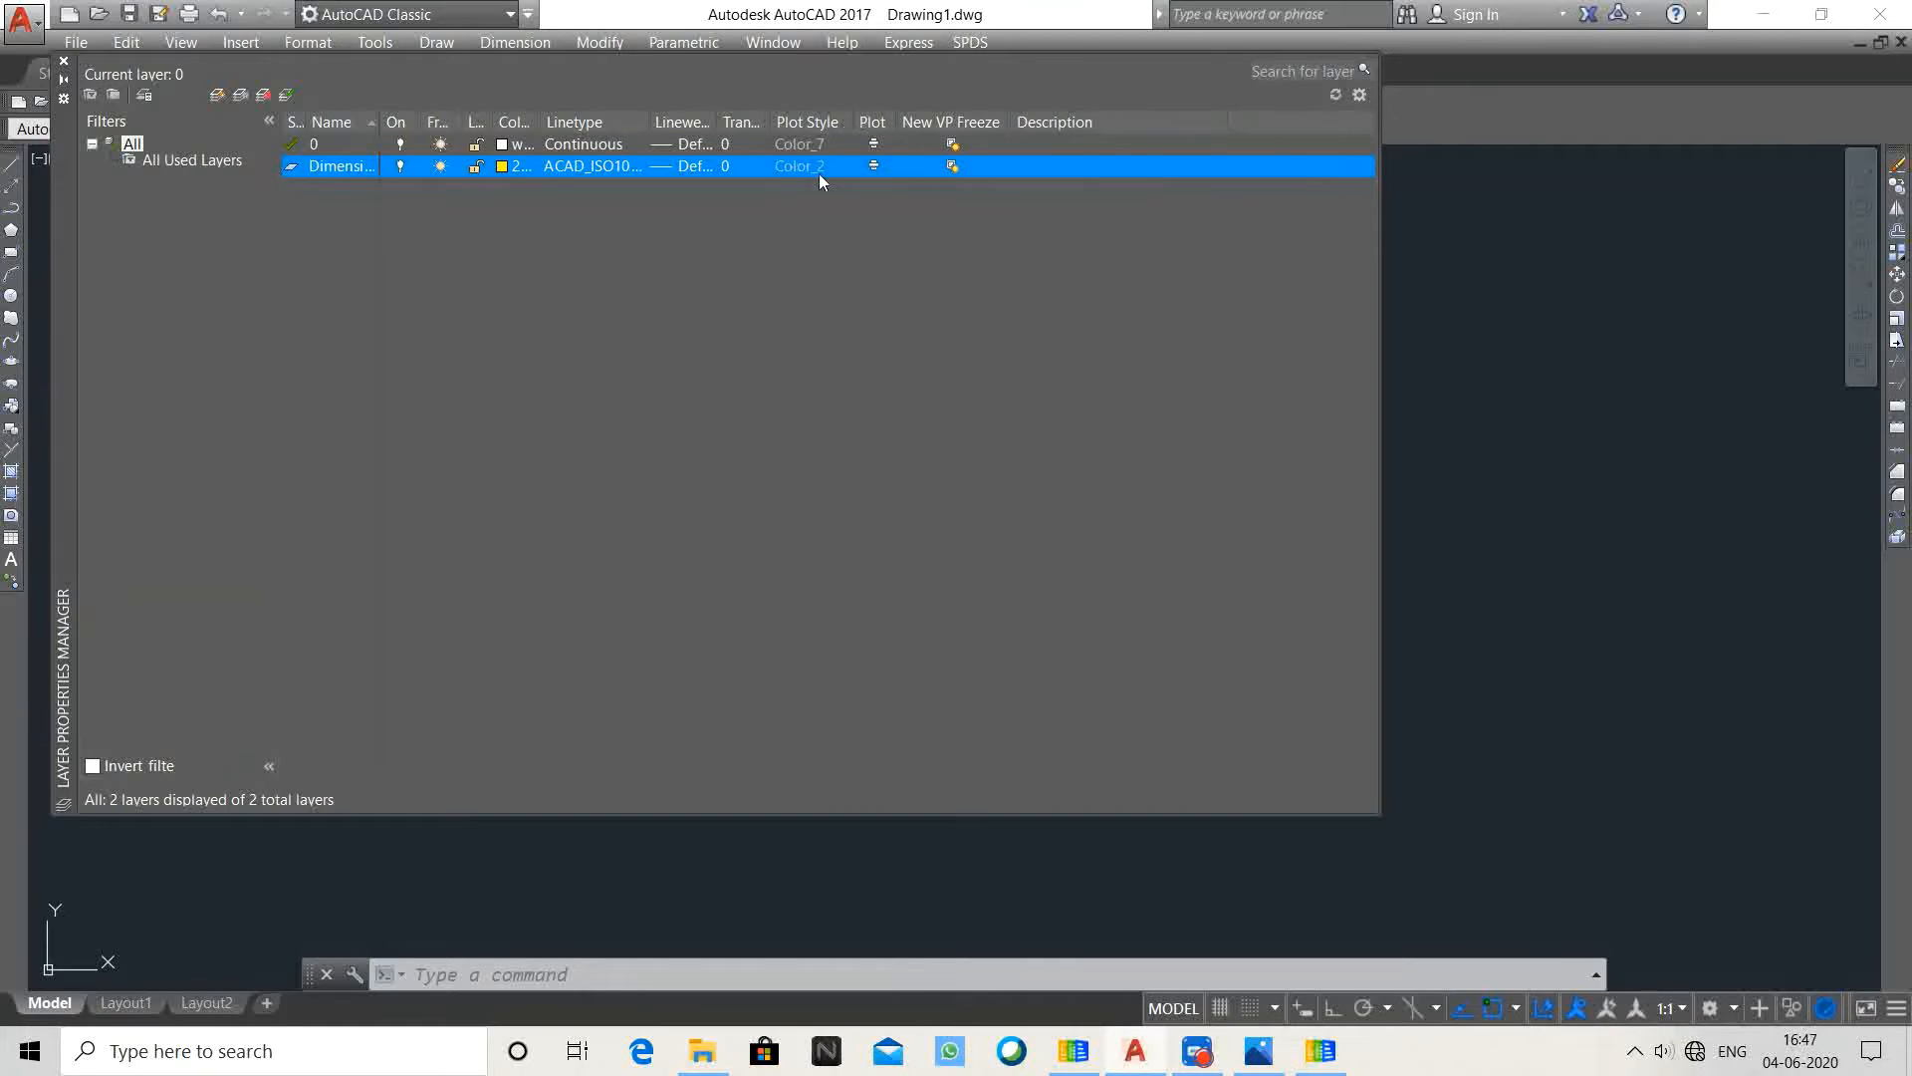
pyautogui.click(875, 166)
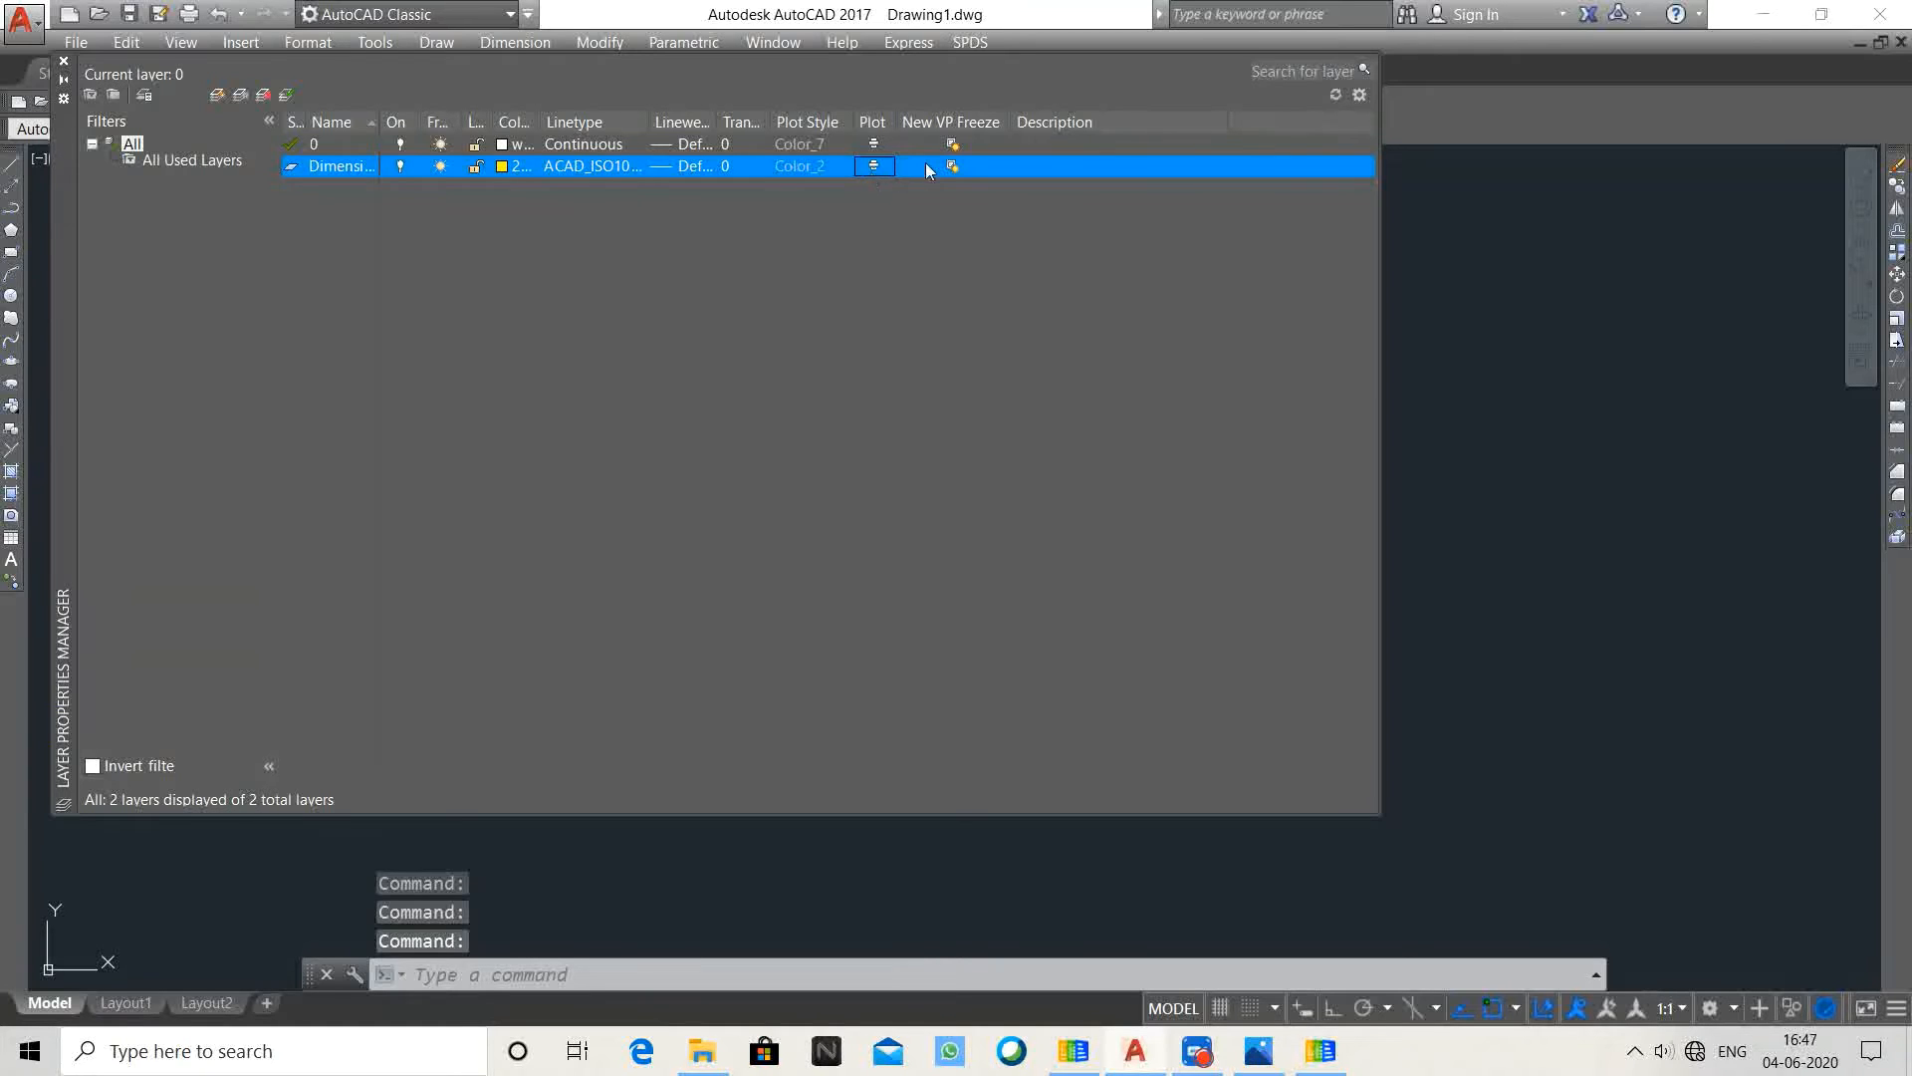
pyautogui.click(952, 165)
# Step: Delete the dimension layer, leaving only layer 0 in the layer list
pyautogui.click(1048, 169)
pyautogui.rightClick(1046, 167)
pyautogui.click(1026, 164)
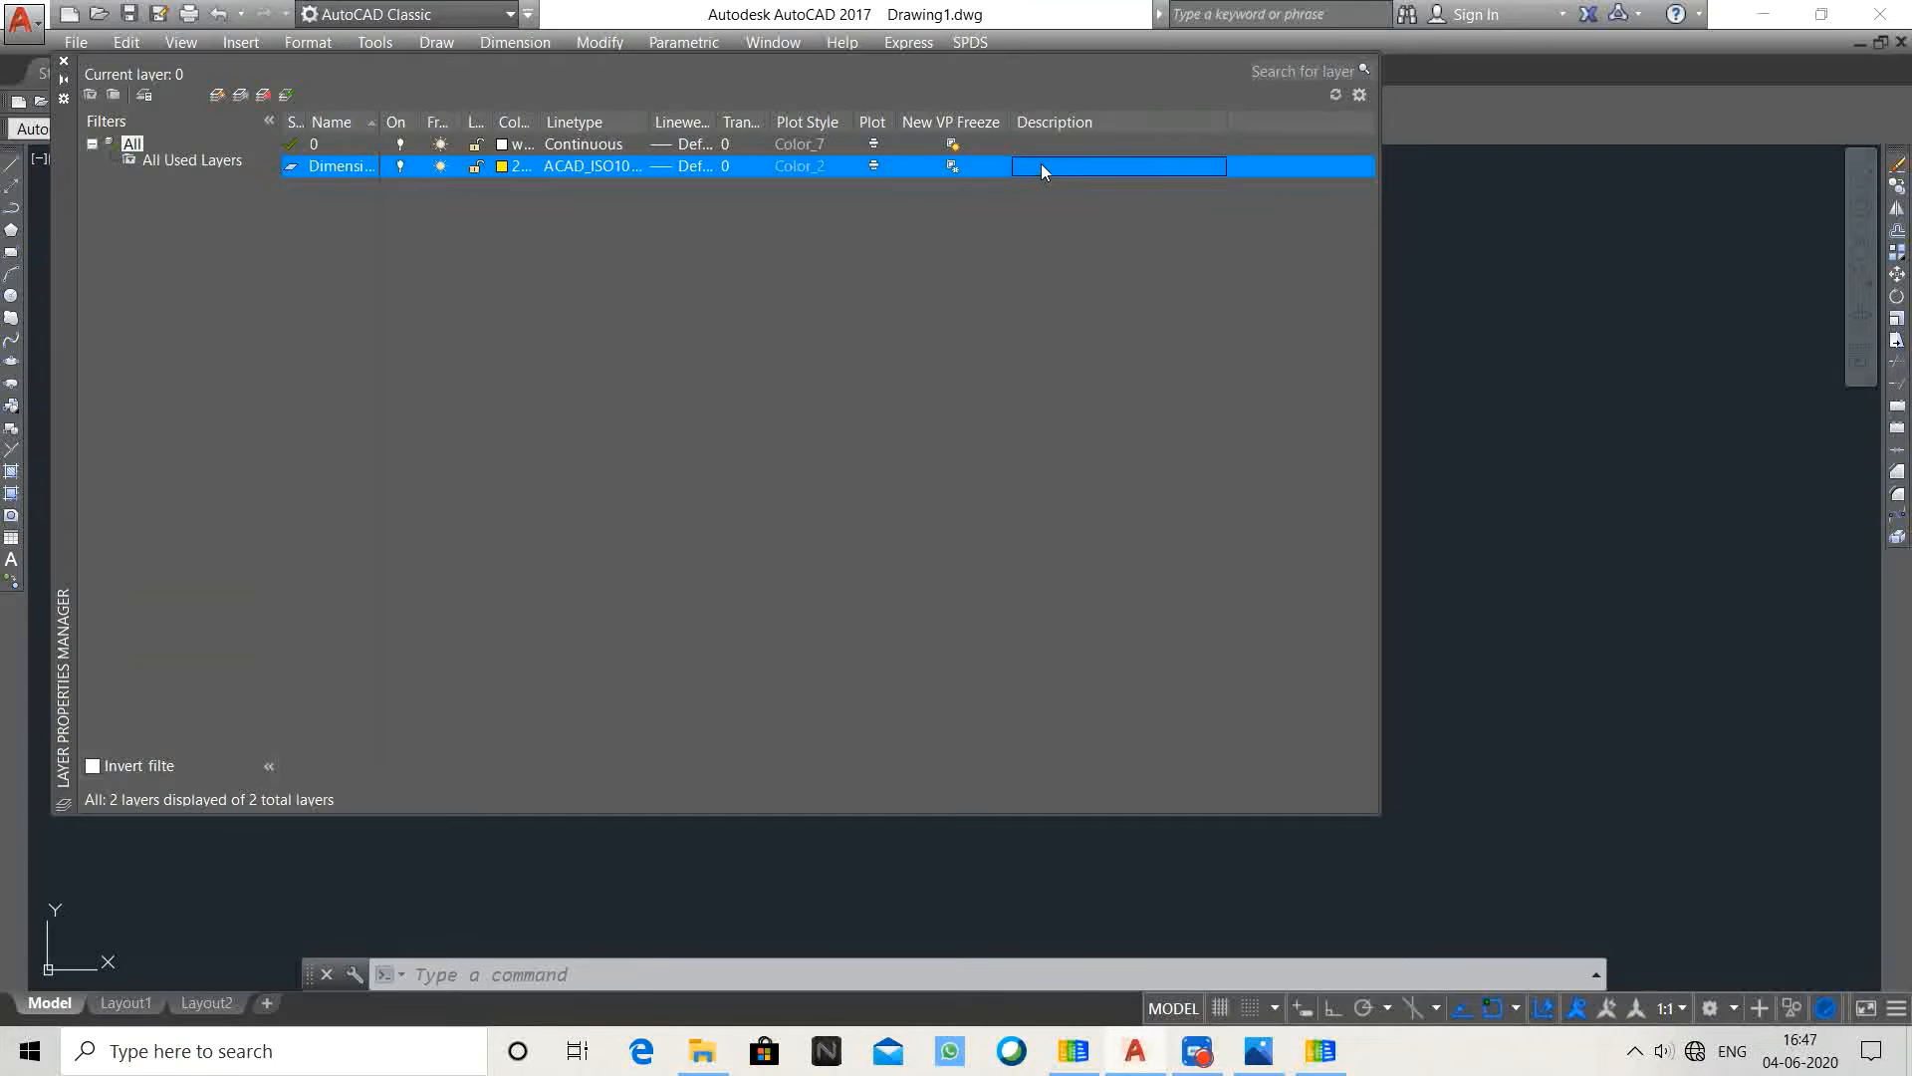
pyautogui.rightClick(1045, 166)
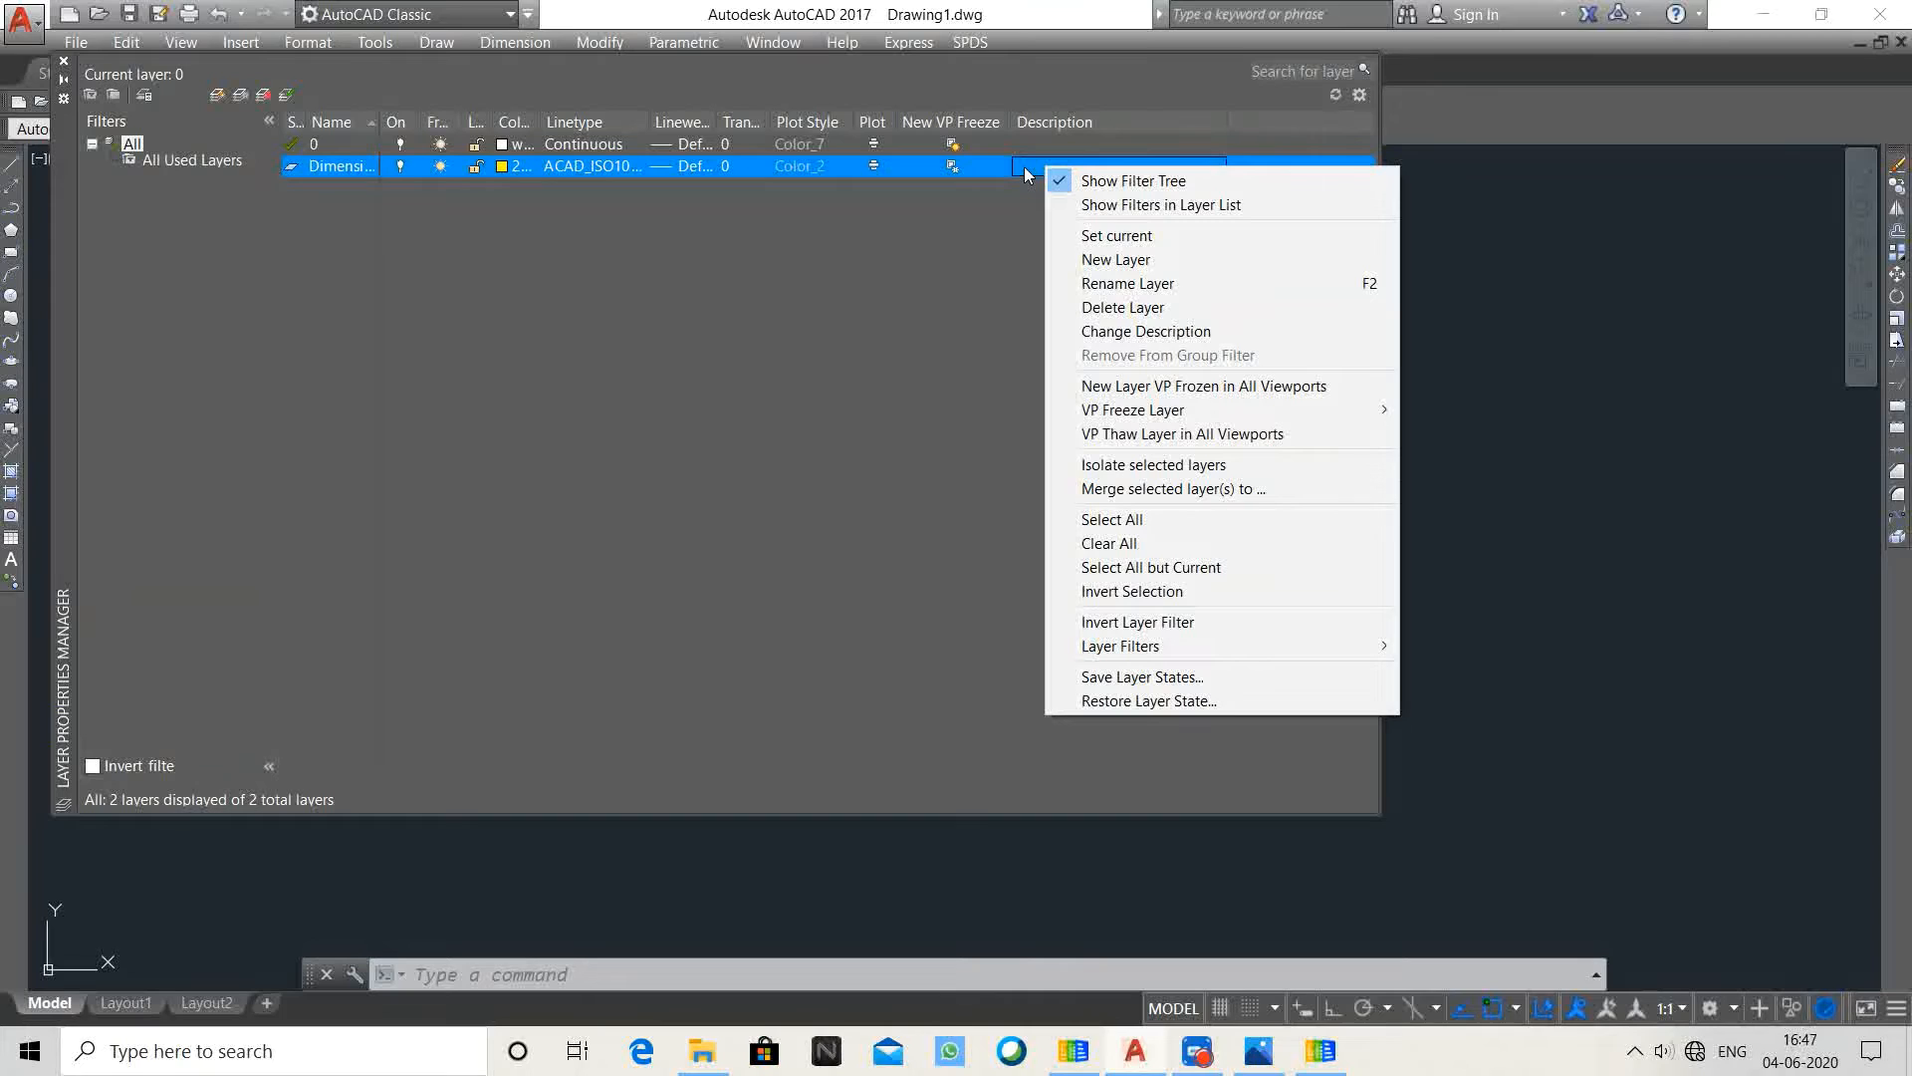
pyautogui.press('Escape')
pyautogui.press('Delete')
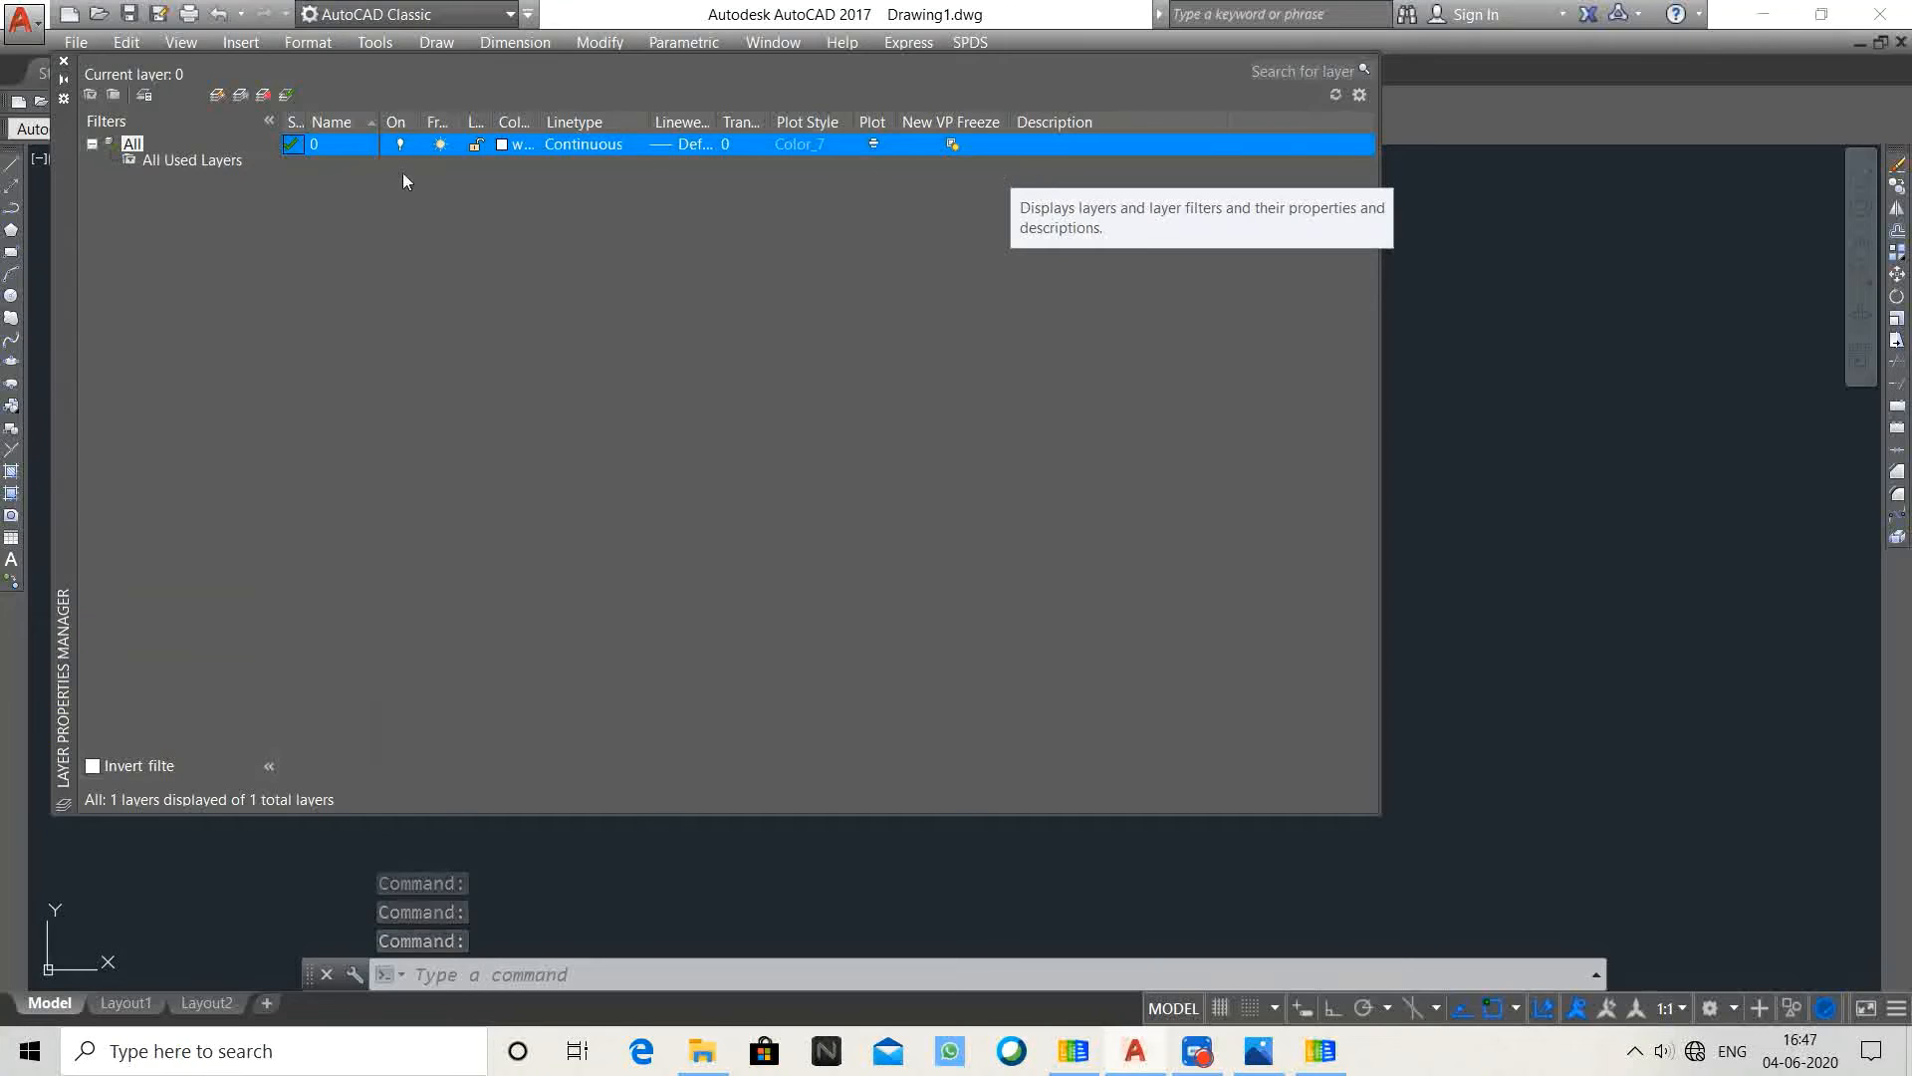
pyautogui.rightClick(1072, 150)
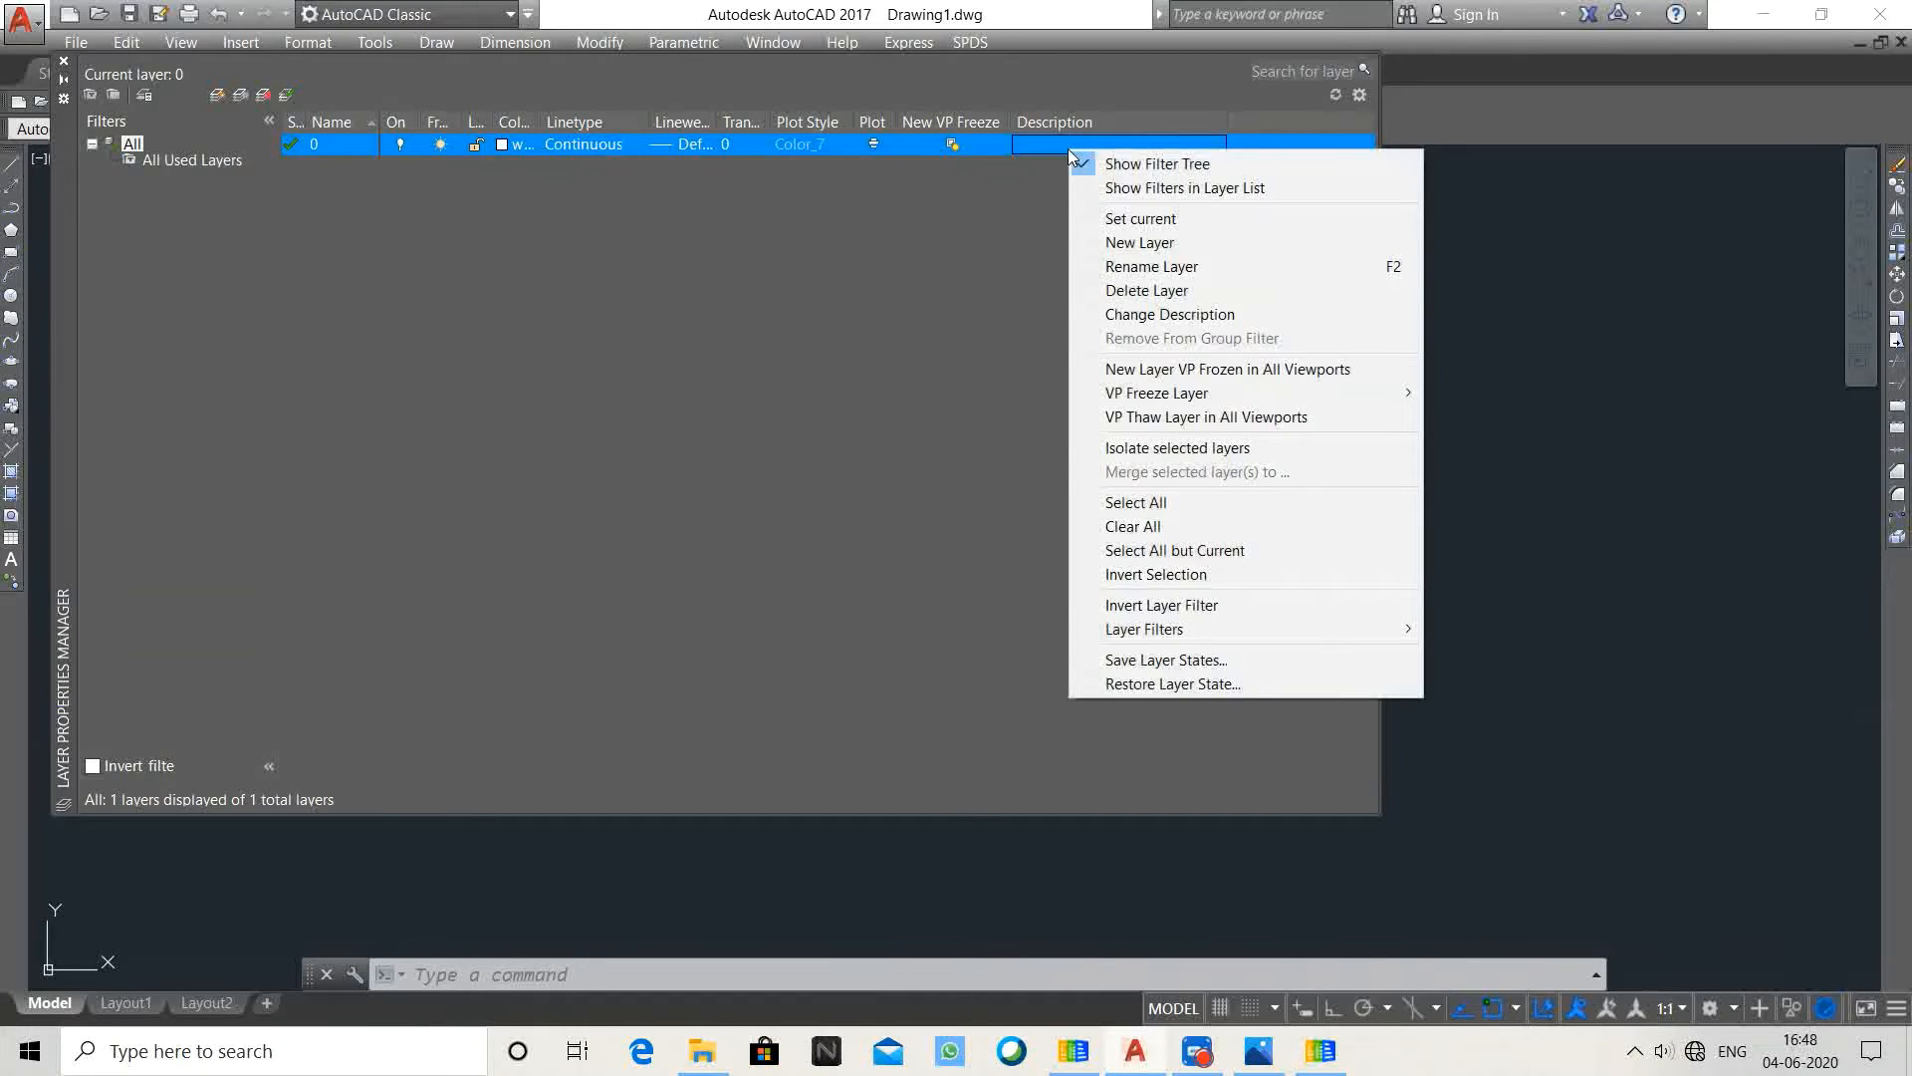
pyautogui.click(955, 236)
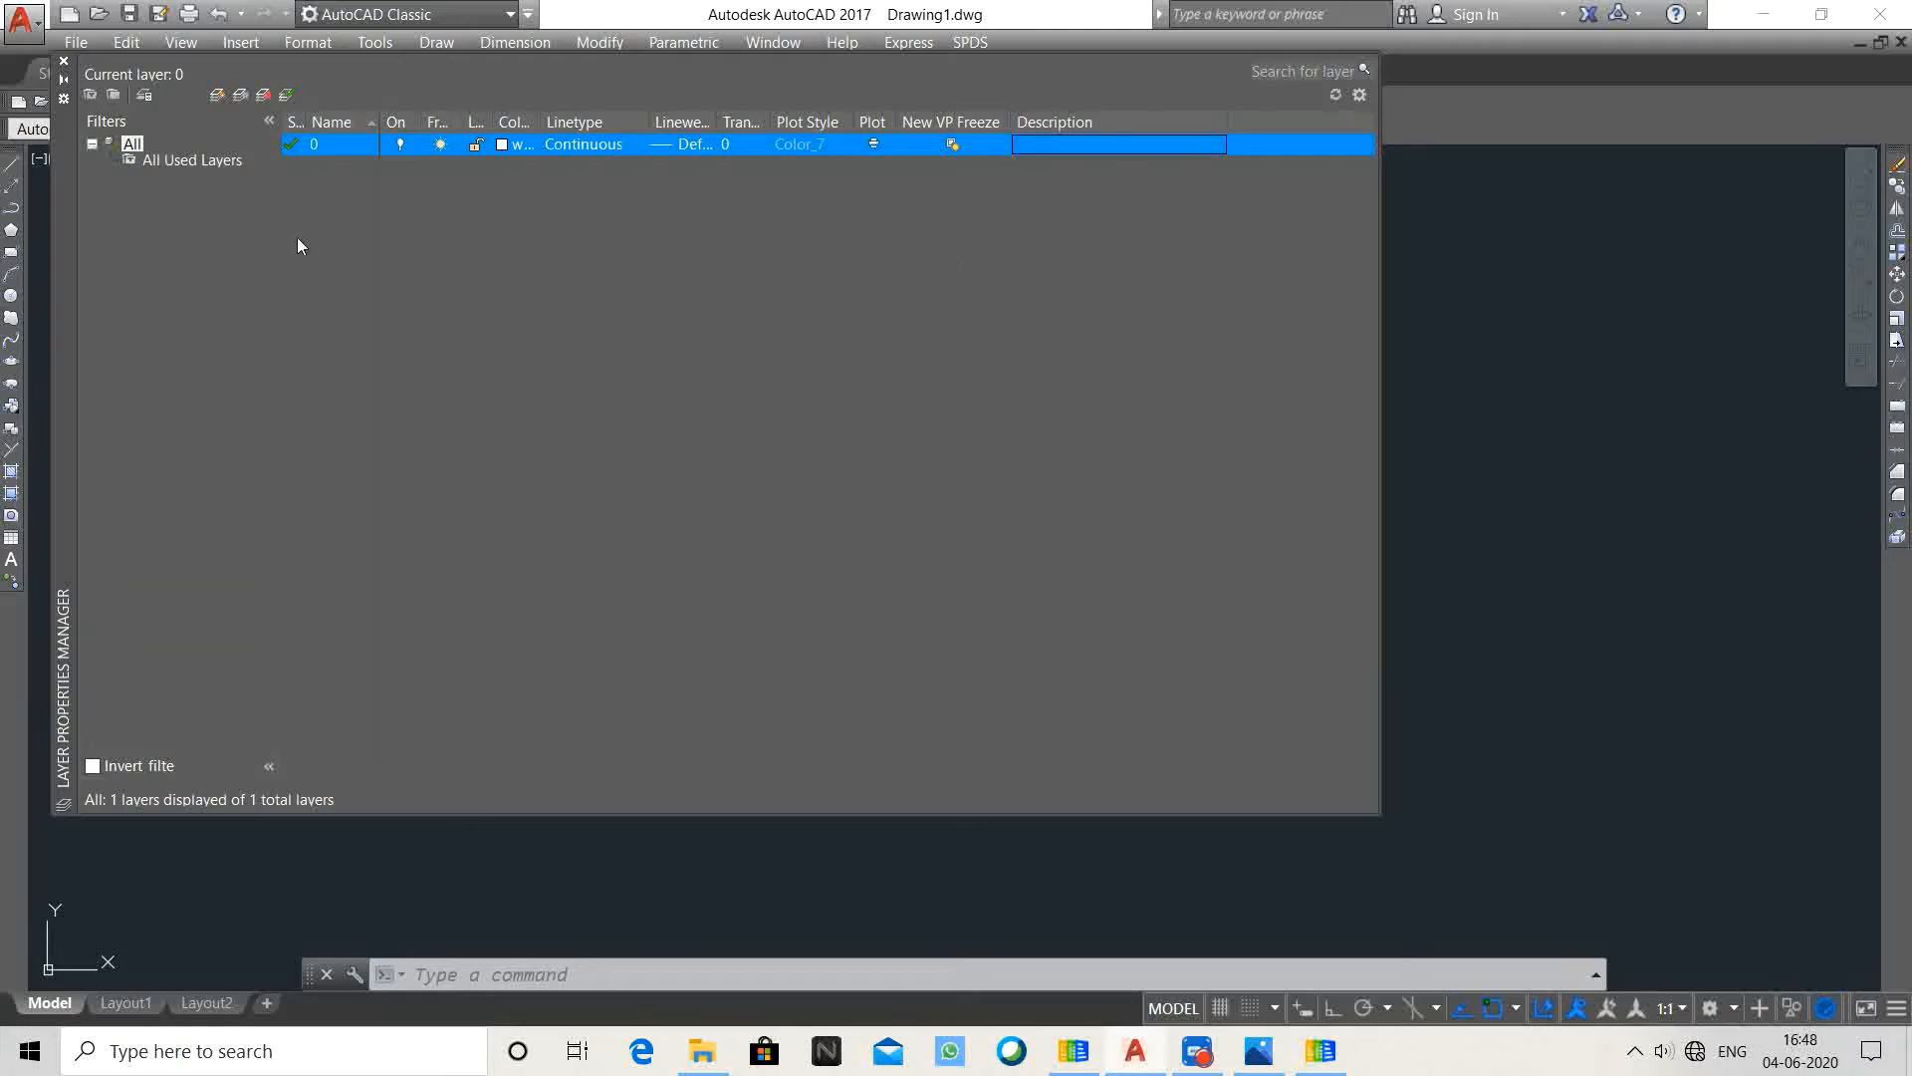
# Step: Create a new layer named Dimesions
pyautogui.click(218, 95)
pyautogui.click(359, 169)
pyautogui.doubleClick(359, 170)
pyautogui.write('D')
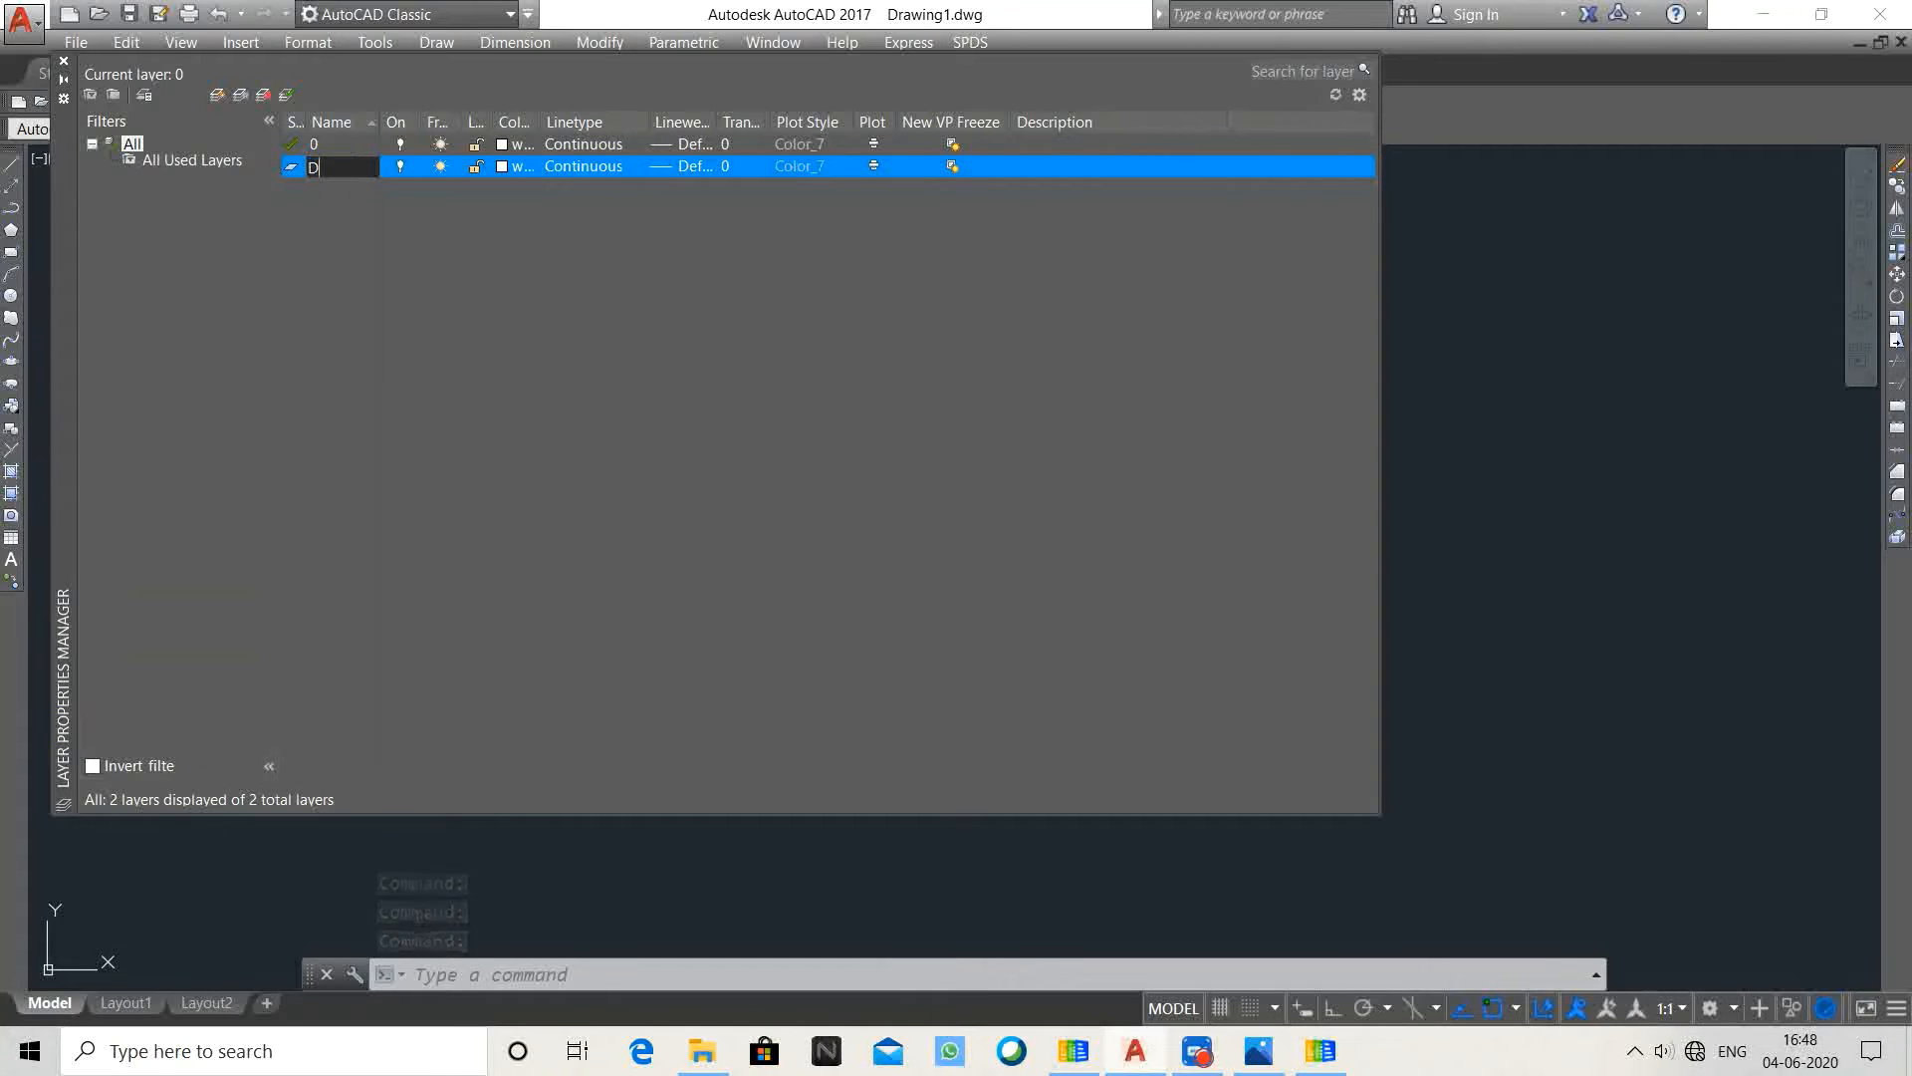
pyautogui.write('imesions')
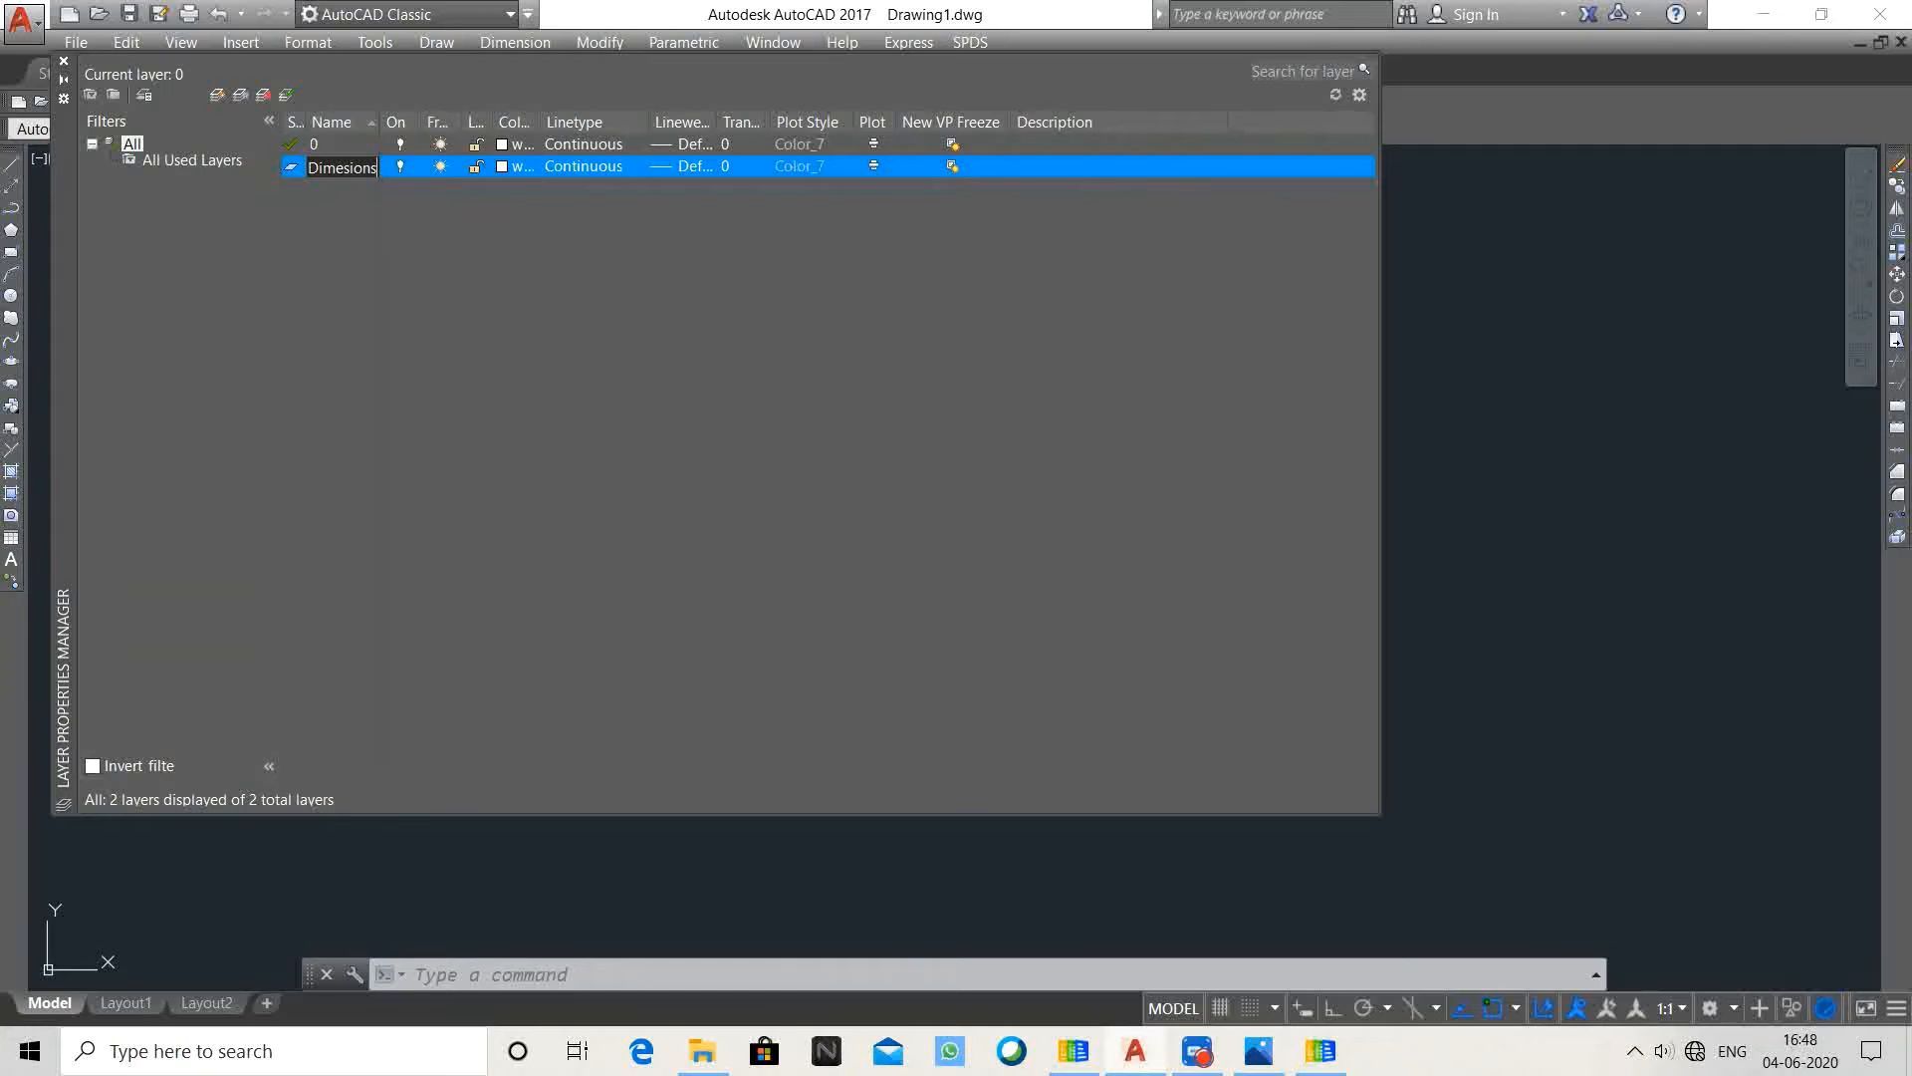
# Step: Set the Dimesions layer's colour to index 50 and its linetype to ACAD_ISO10W100
pyautogui.click(511, 170)
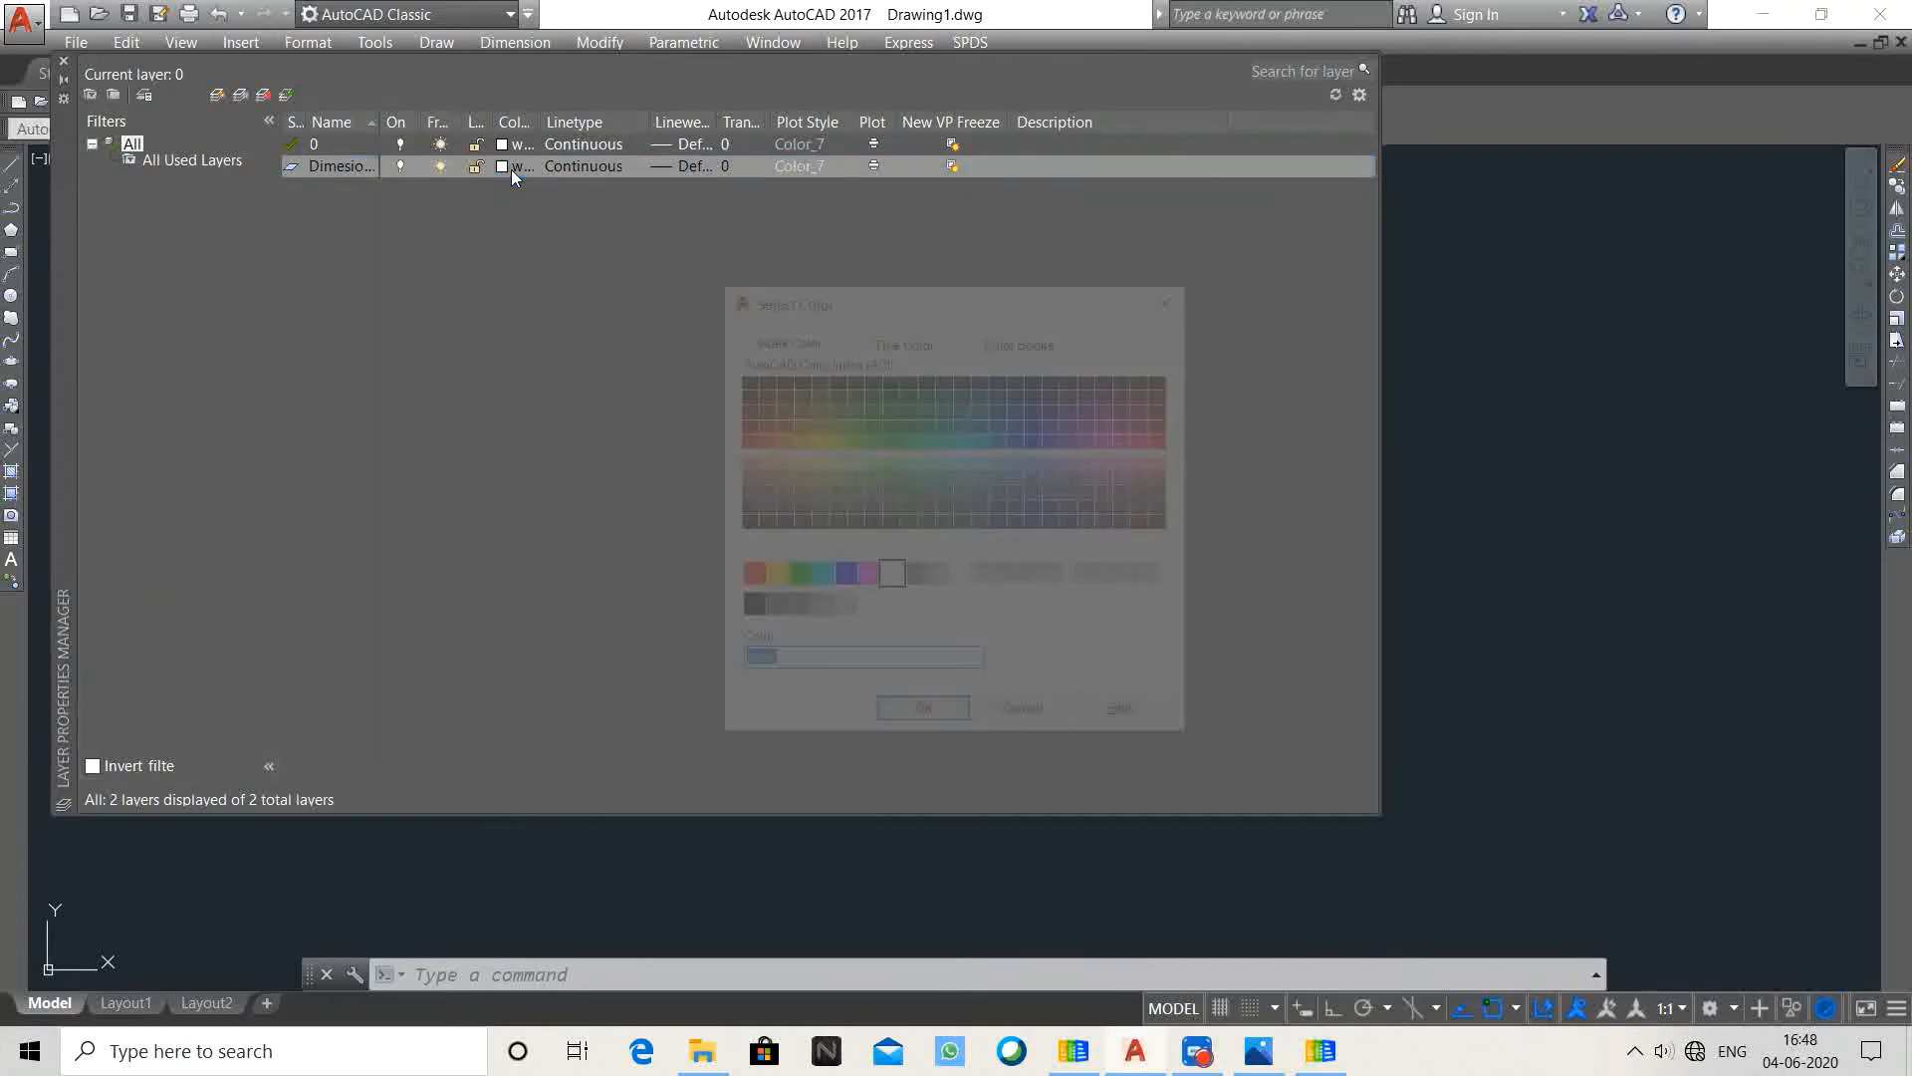
pyautogui.click(814, 440)
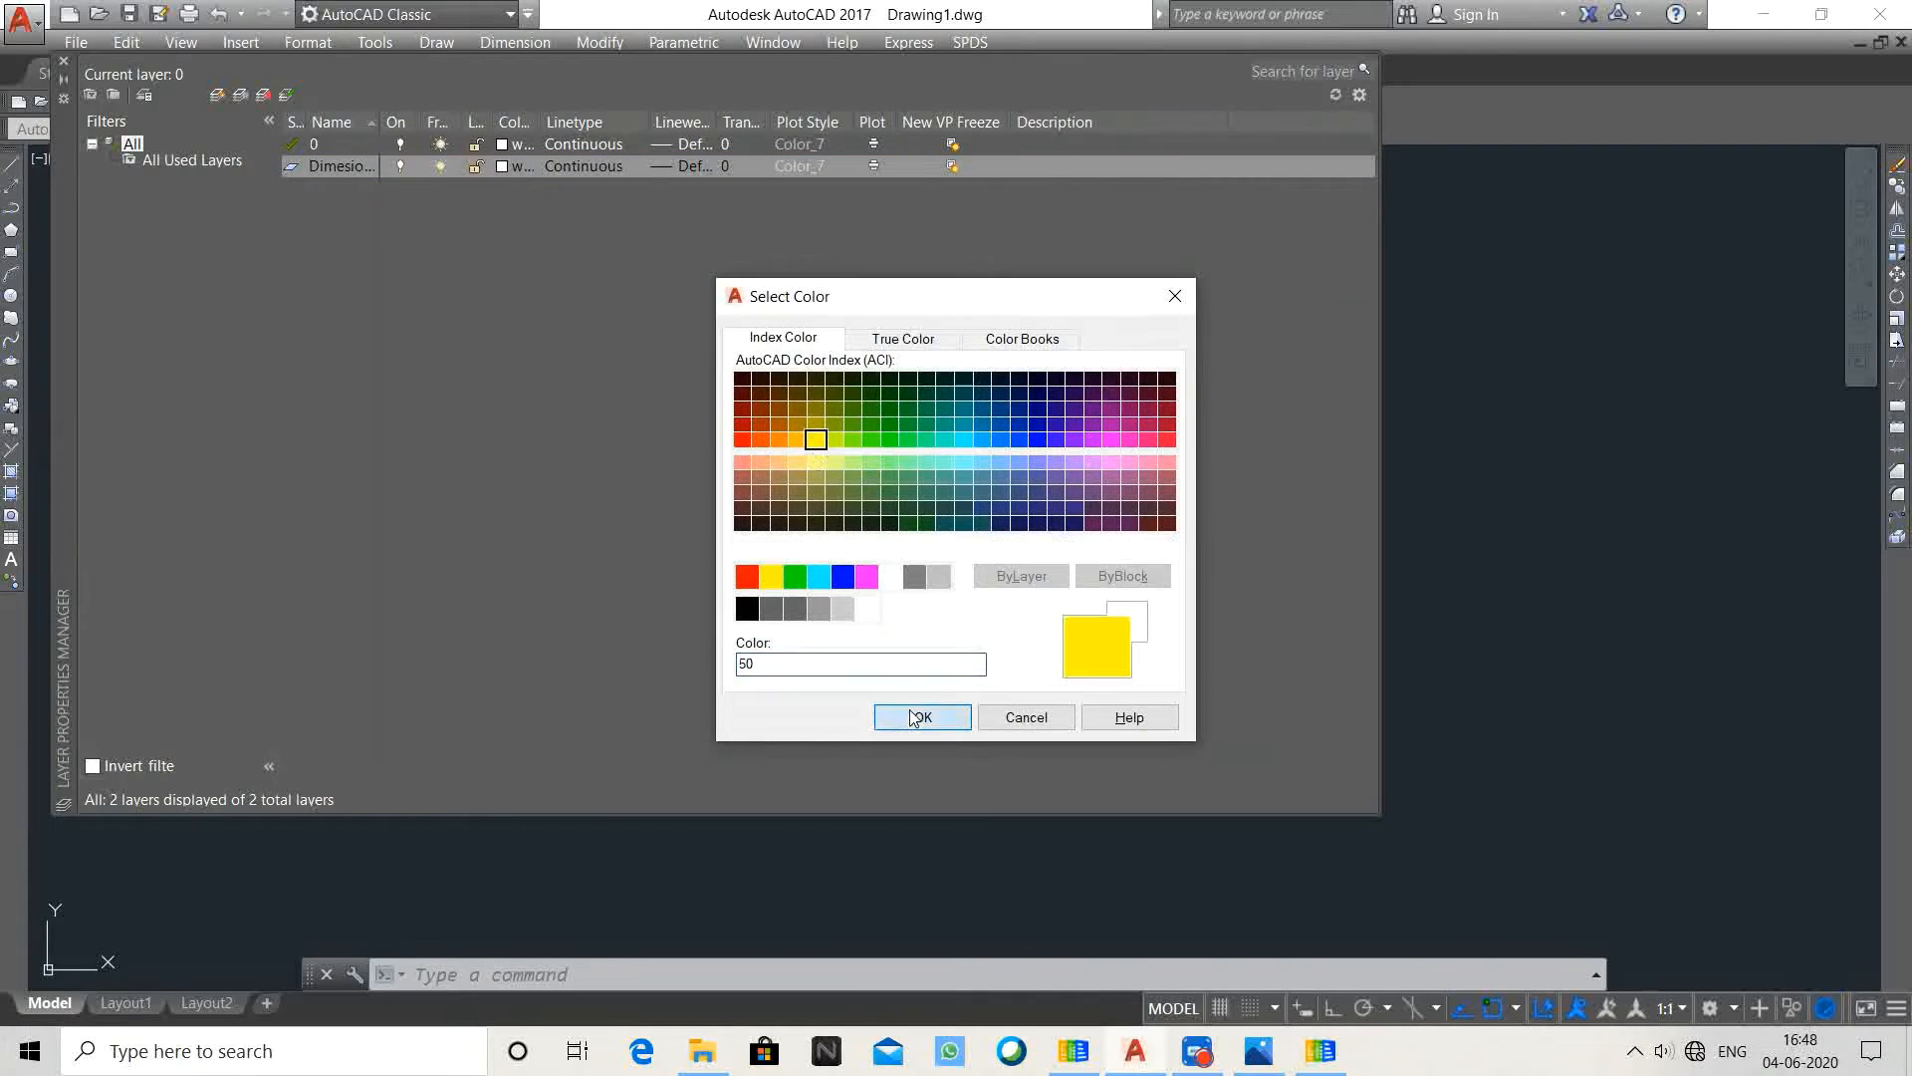
pyautogui.click(916, 717)
pyautogui.click(588, 167)
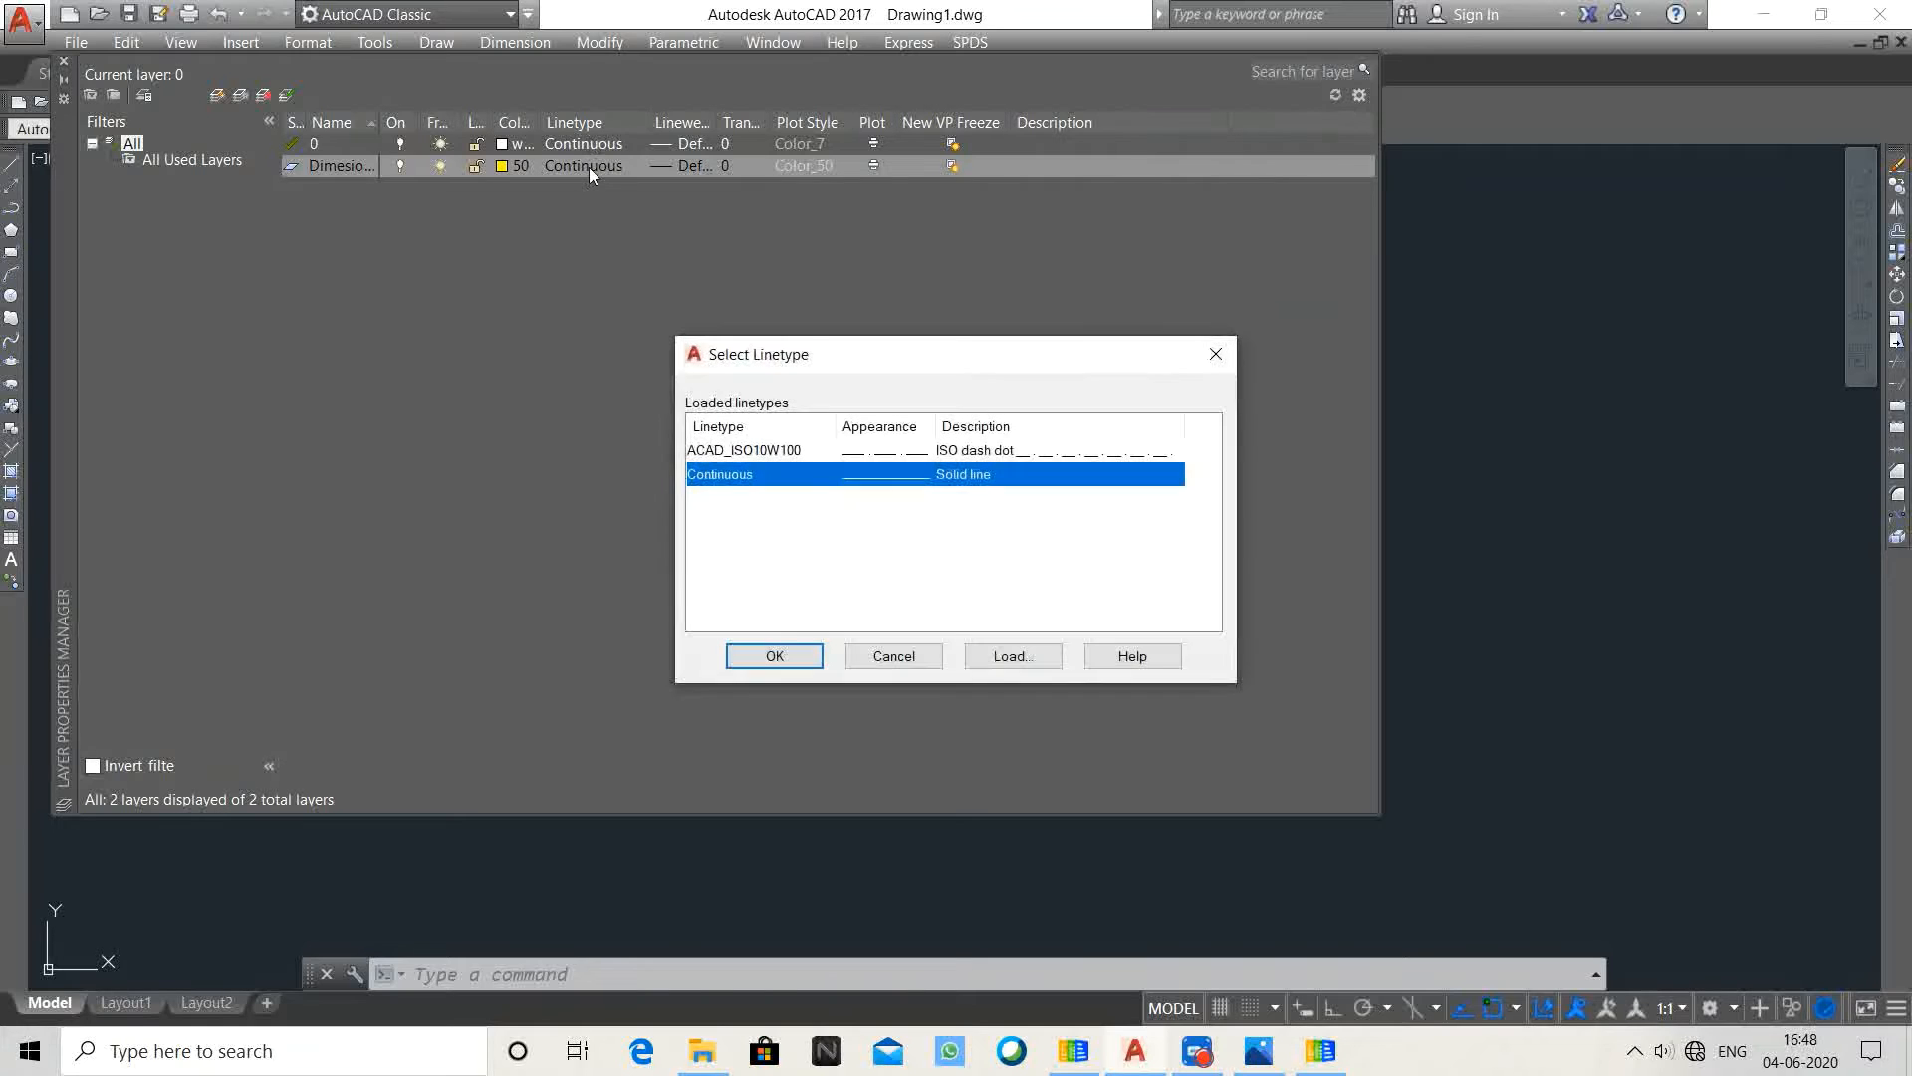
pyautogui.click(866, 451)
pyautogui.click(800, 657)
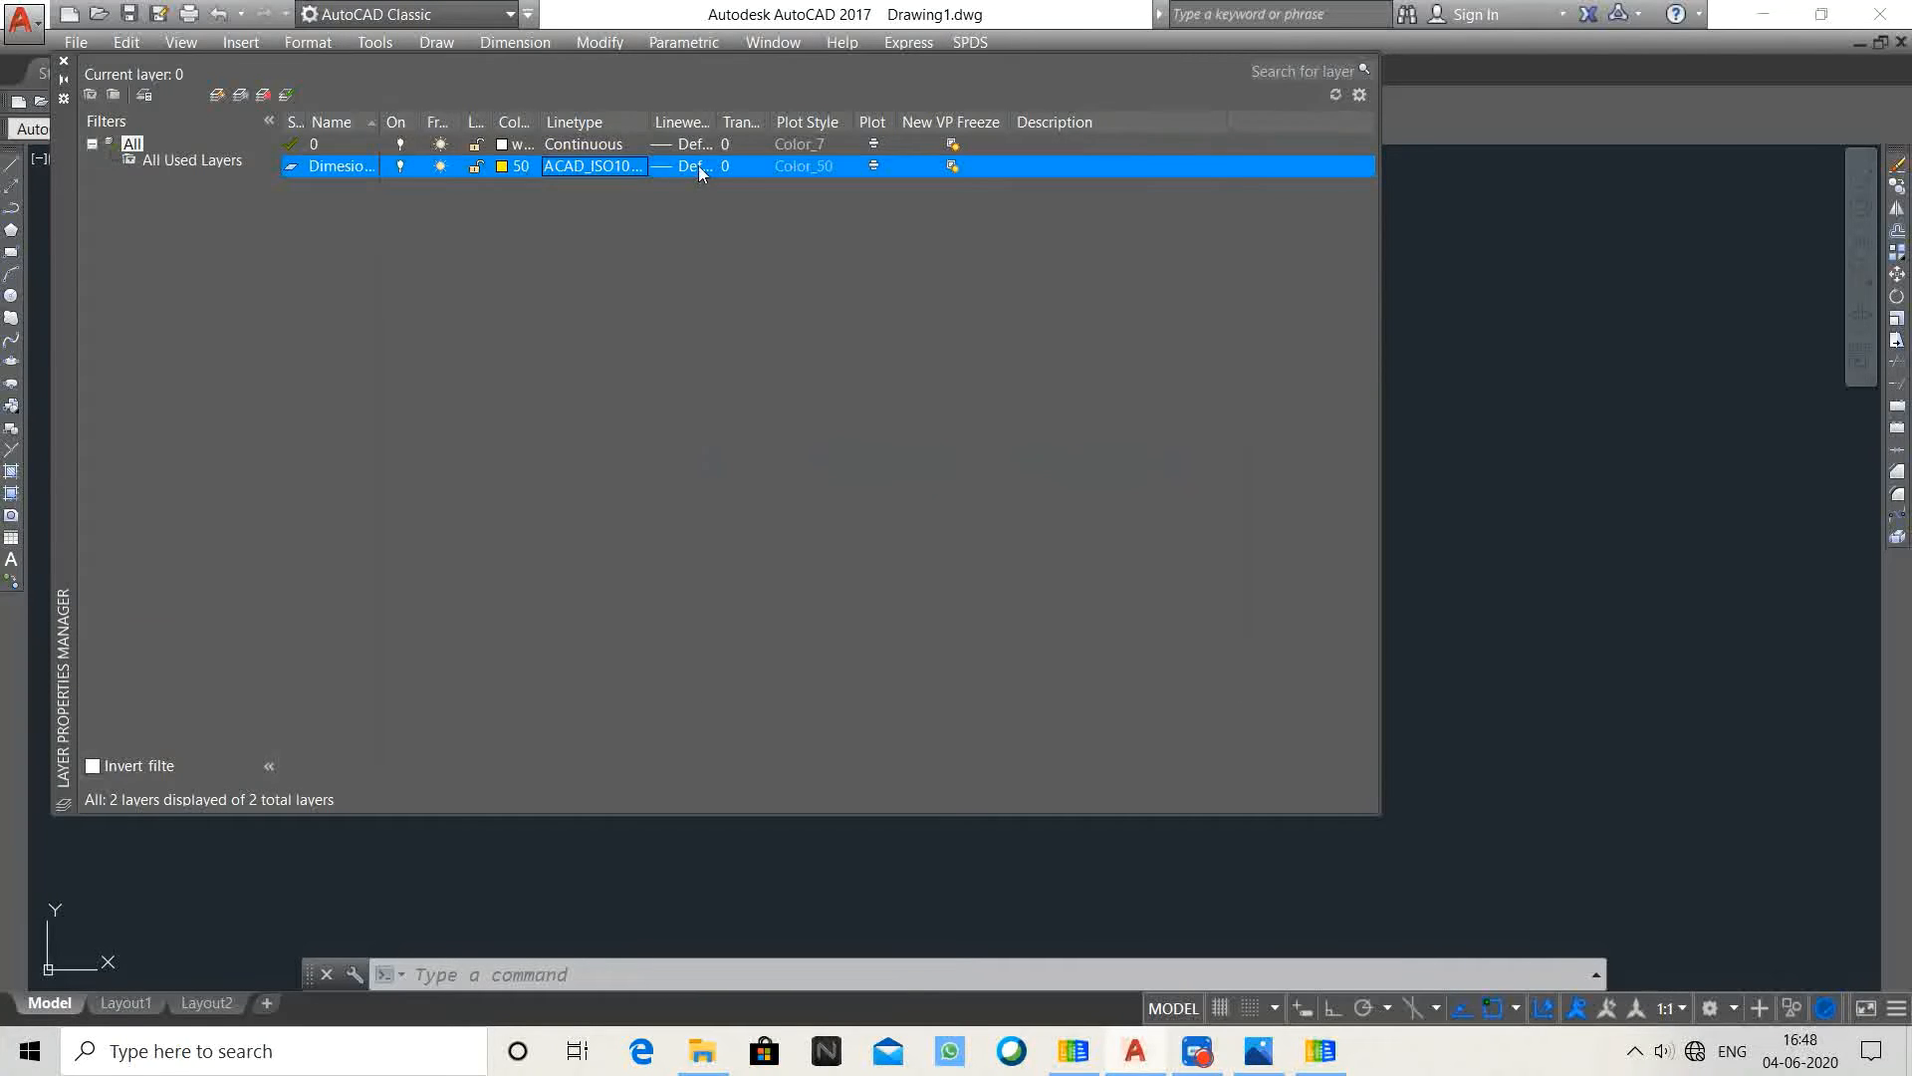
# Step: Create a new layer named Draw and set its colour to index 160
pyautogui.click(217, 95)
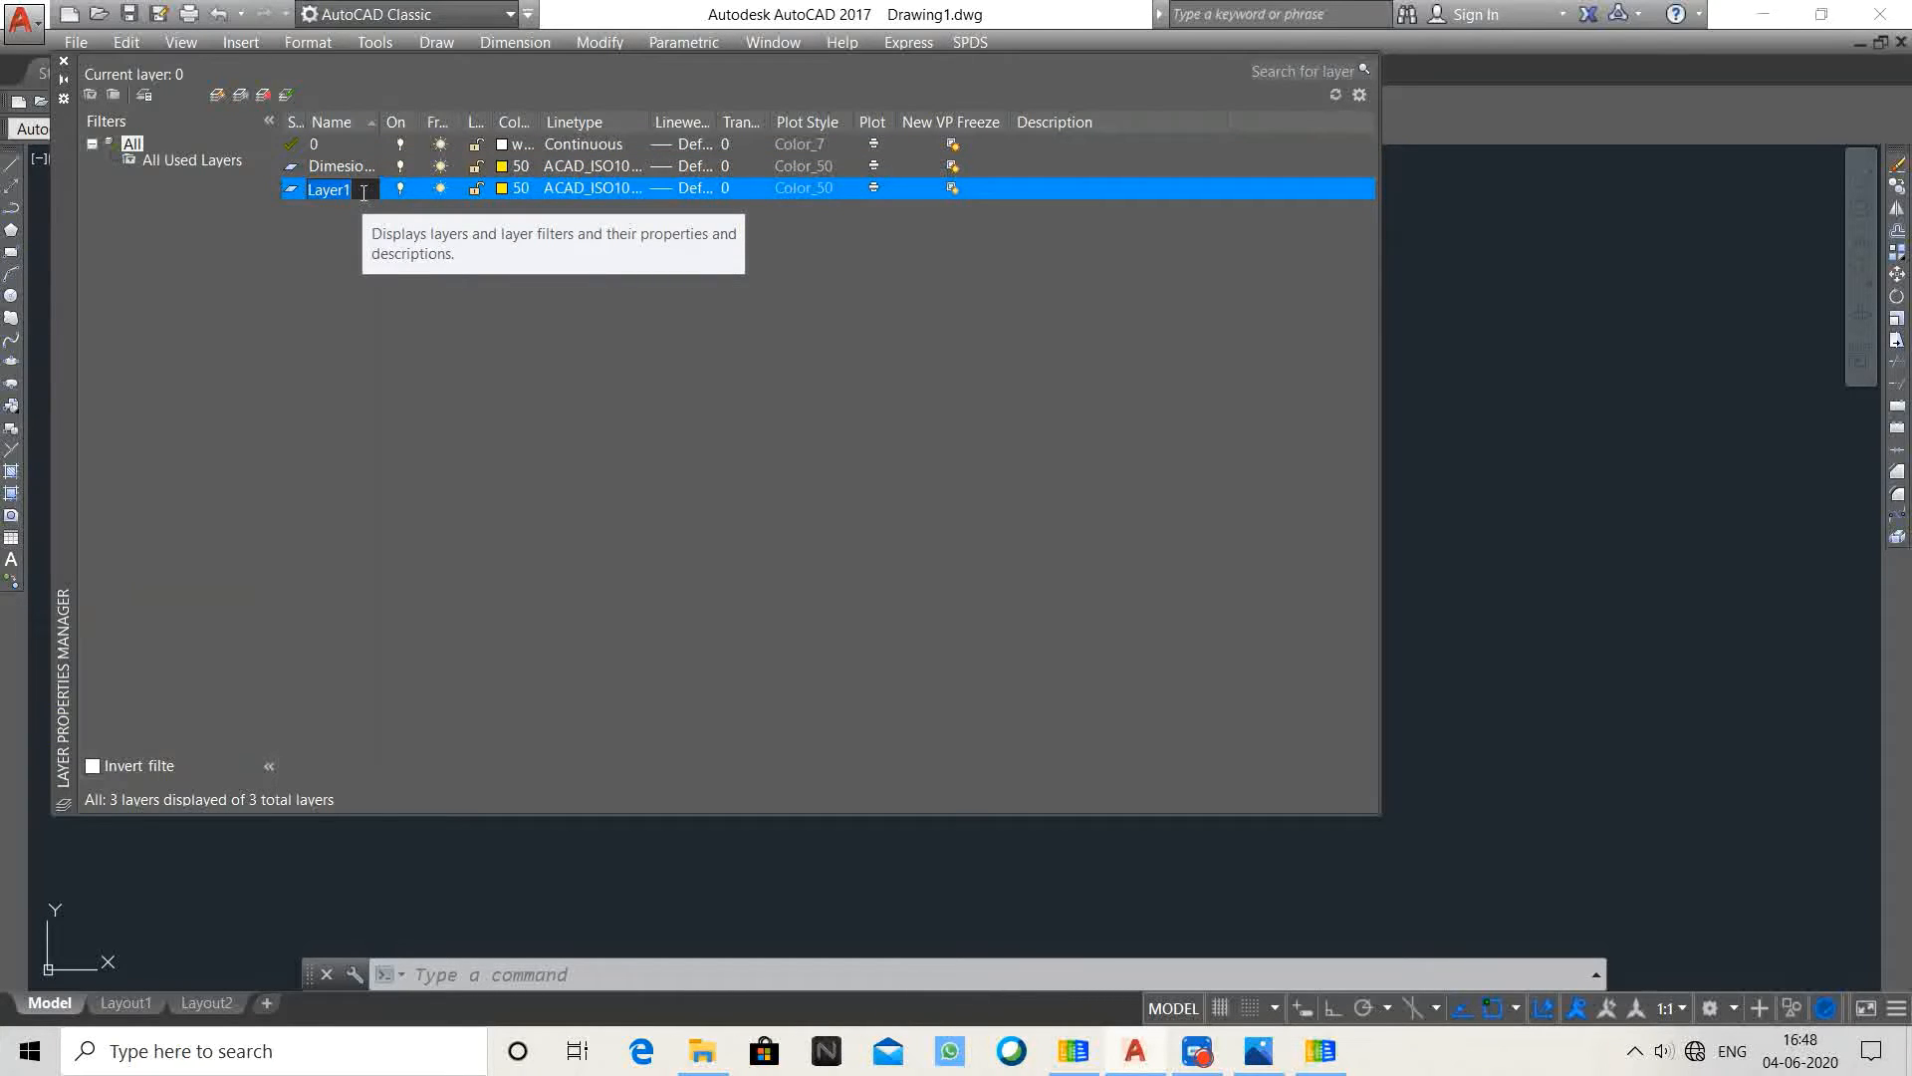
pyautogui.write('Draw')
pyautogui.click(513, 189)
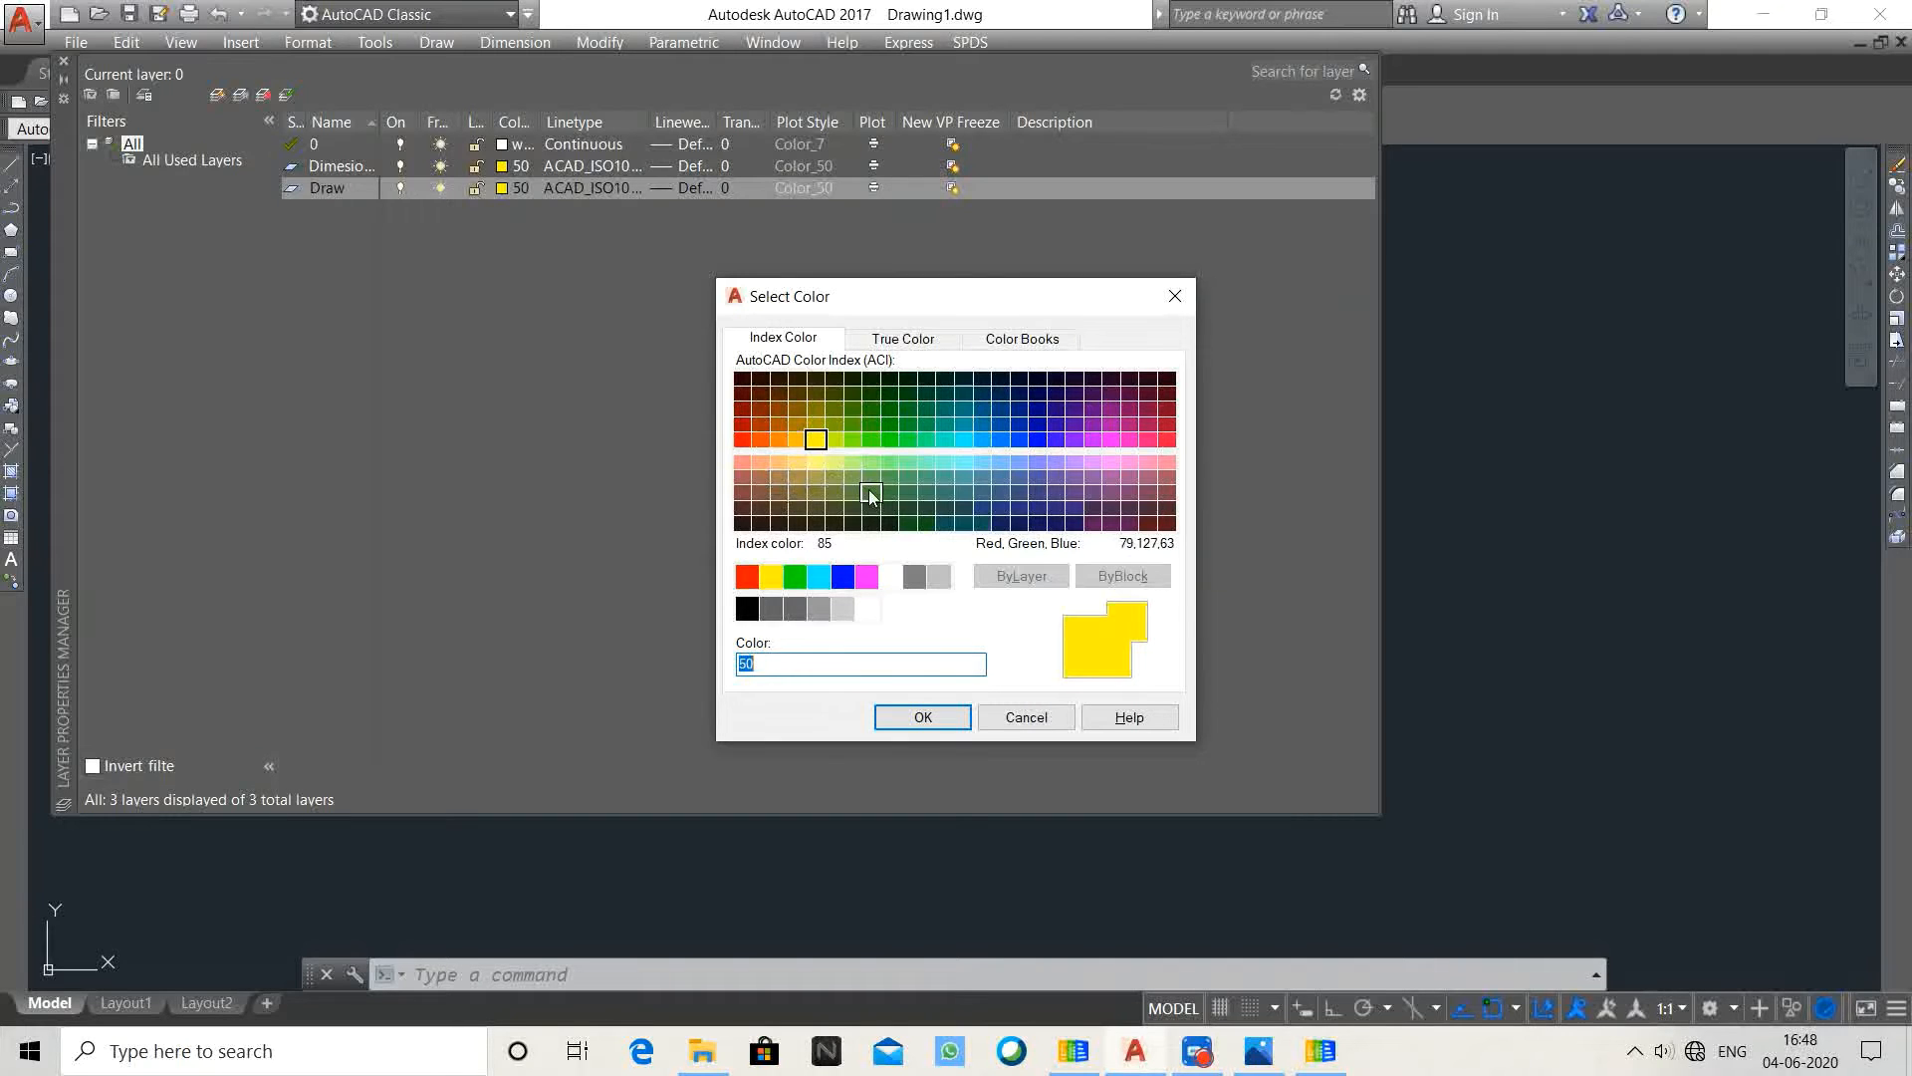
pyautogui.click(1019, 439)
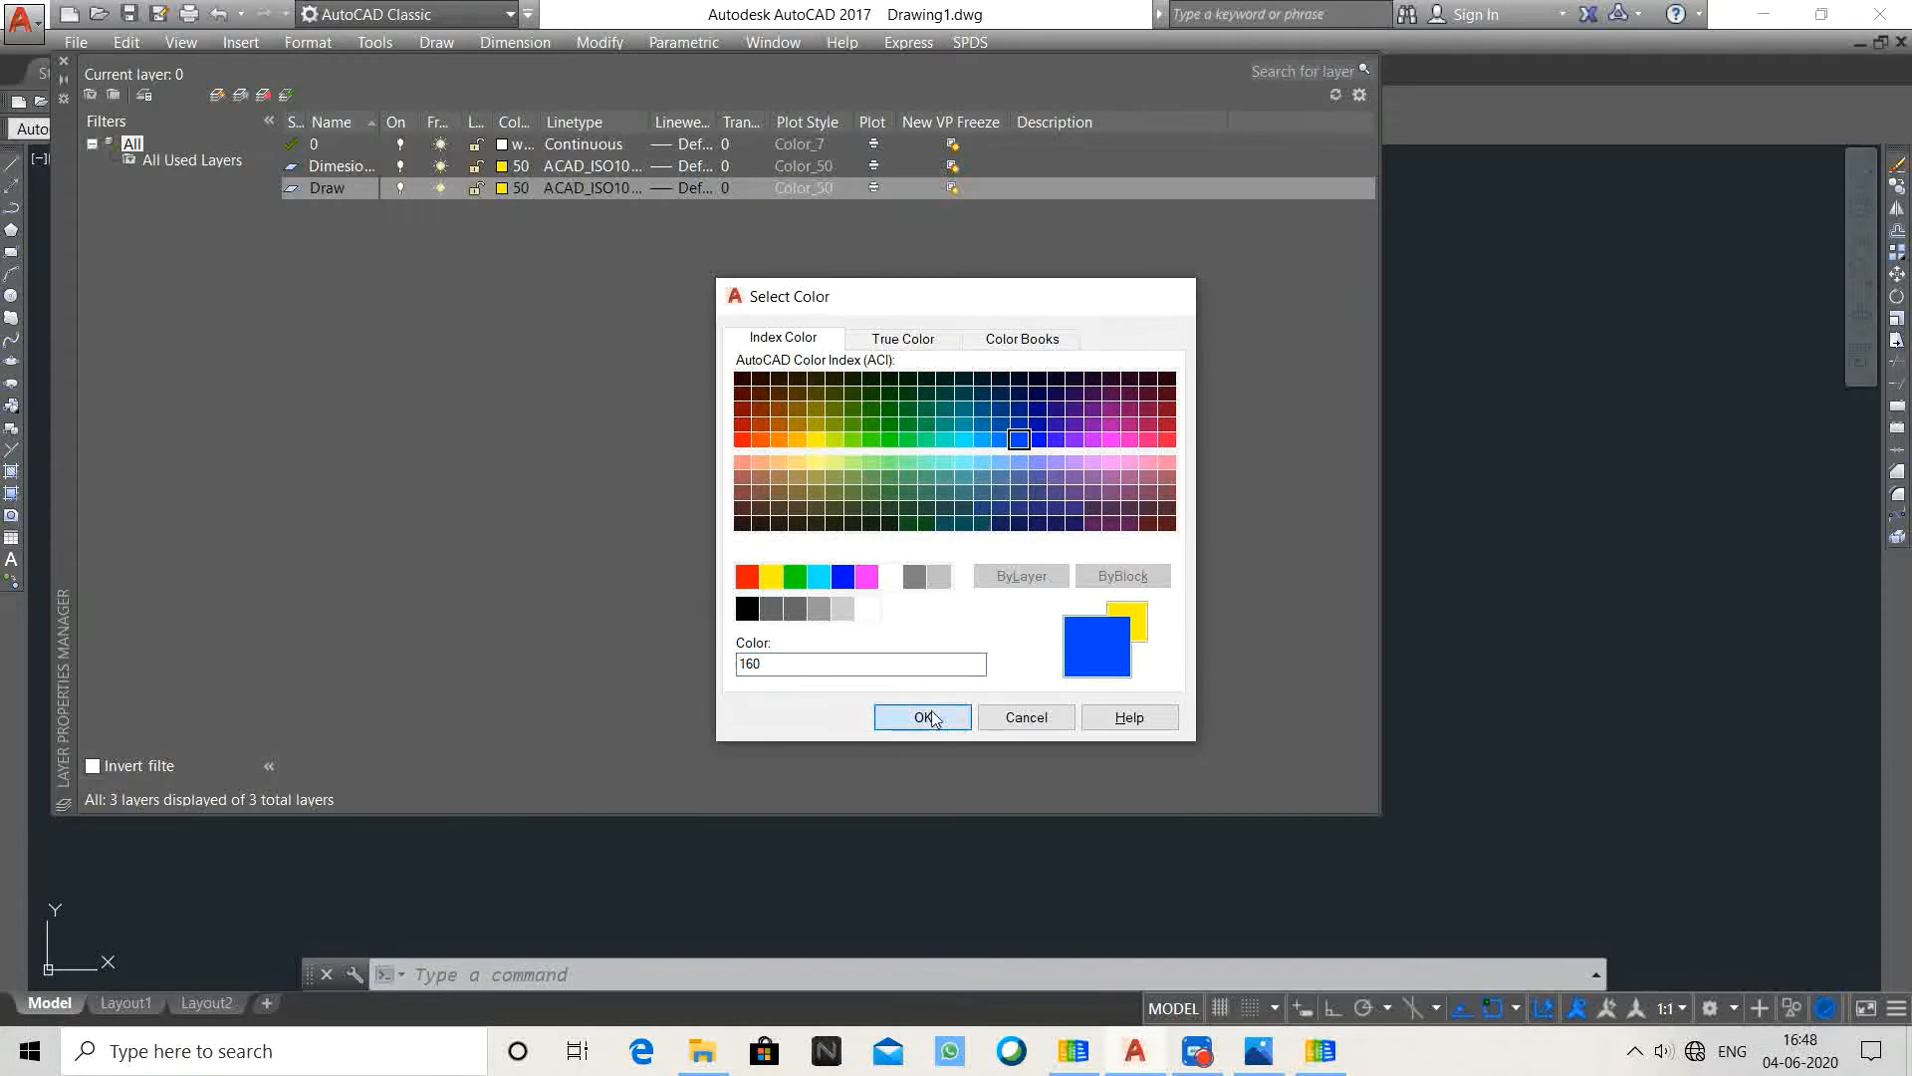
pyautogui.click(924, 717)
# Step: Set the Draw layer's lineweight to 0.15 mm and view its transparency setting without changing it
pyautogui.click(683, 191)
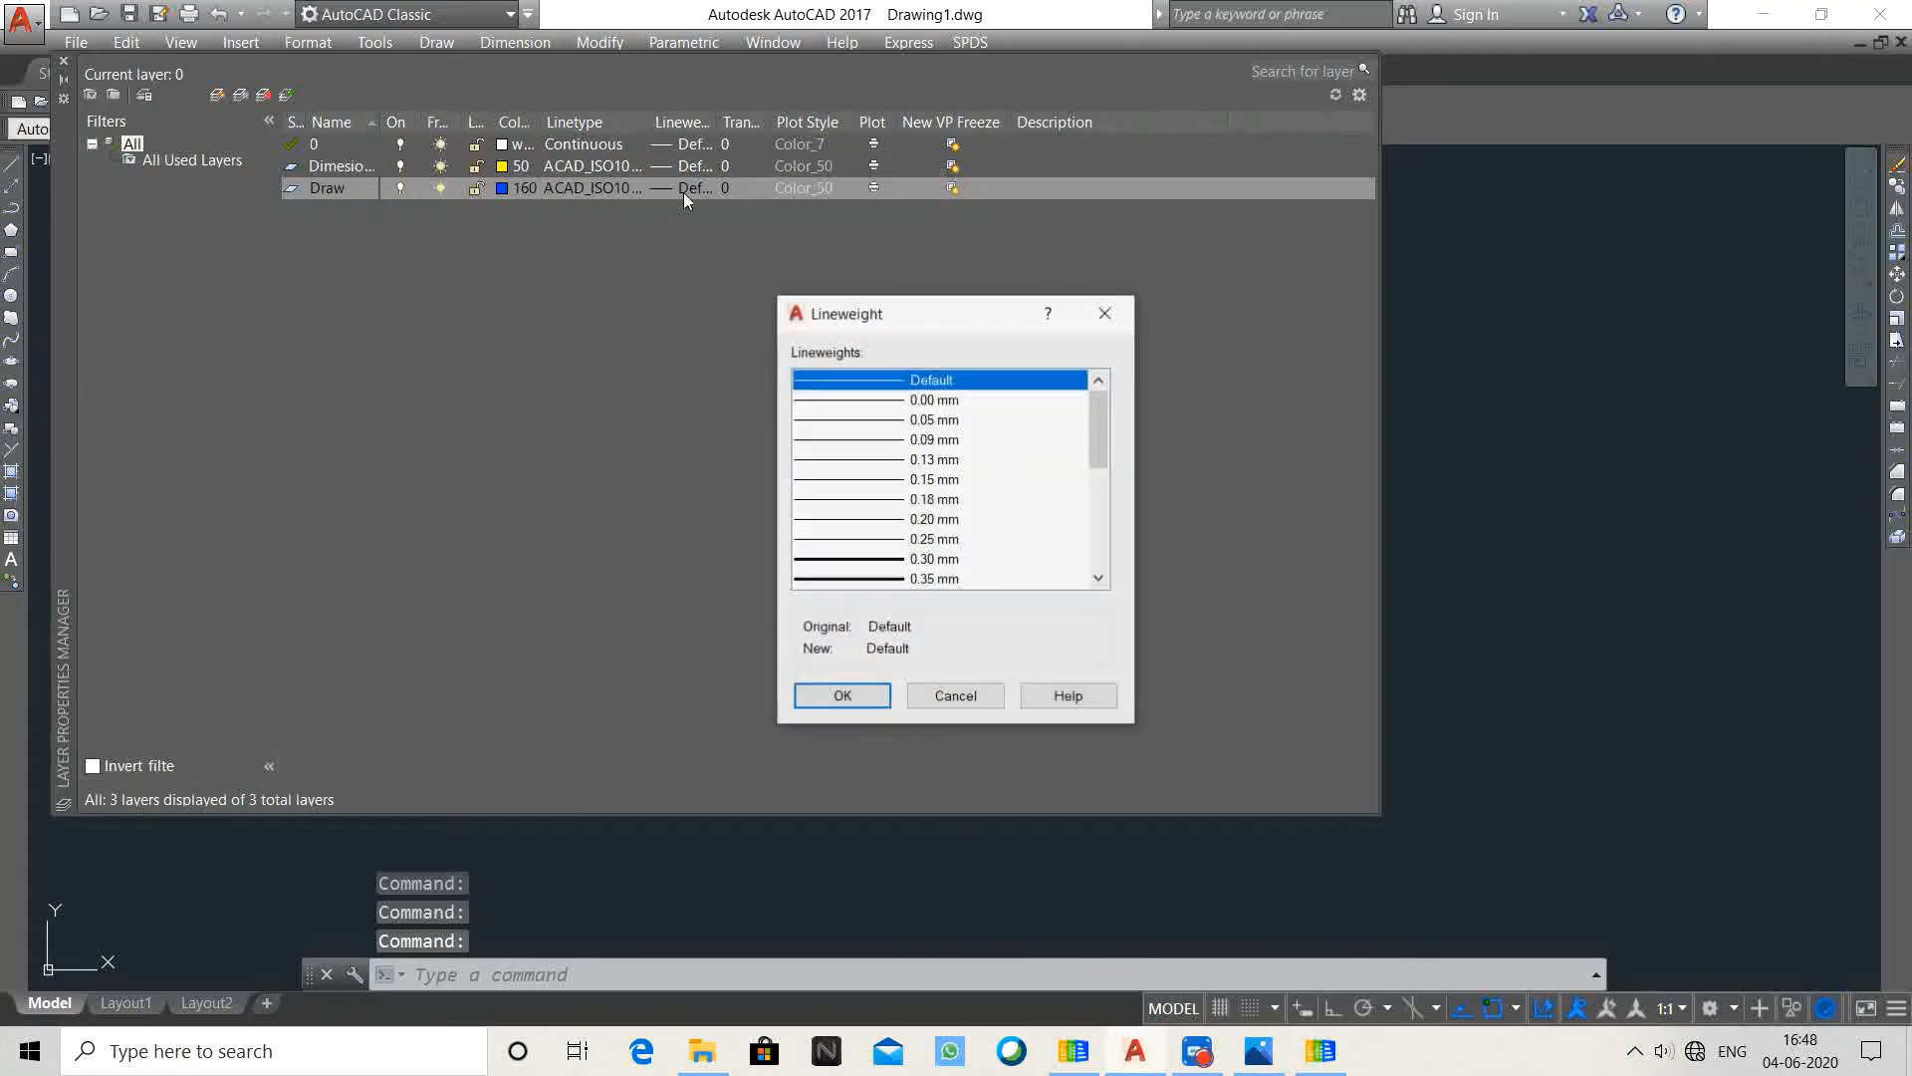
pyautogui.click(876, 478)
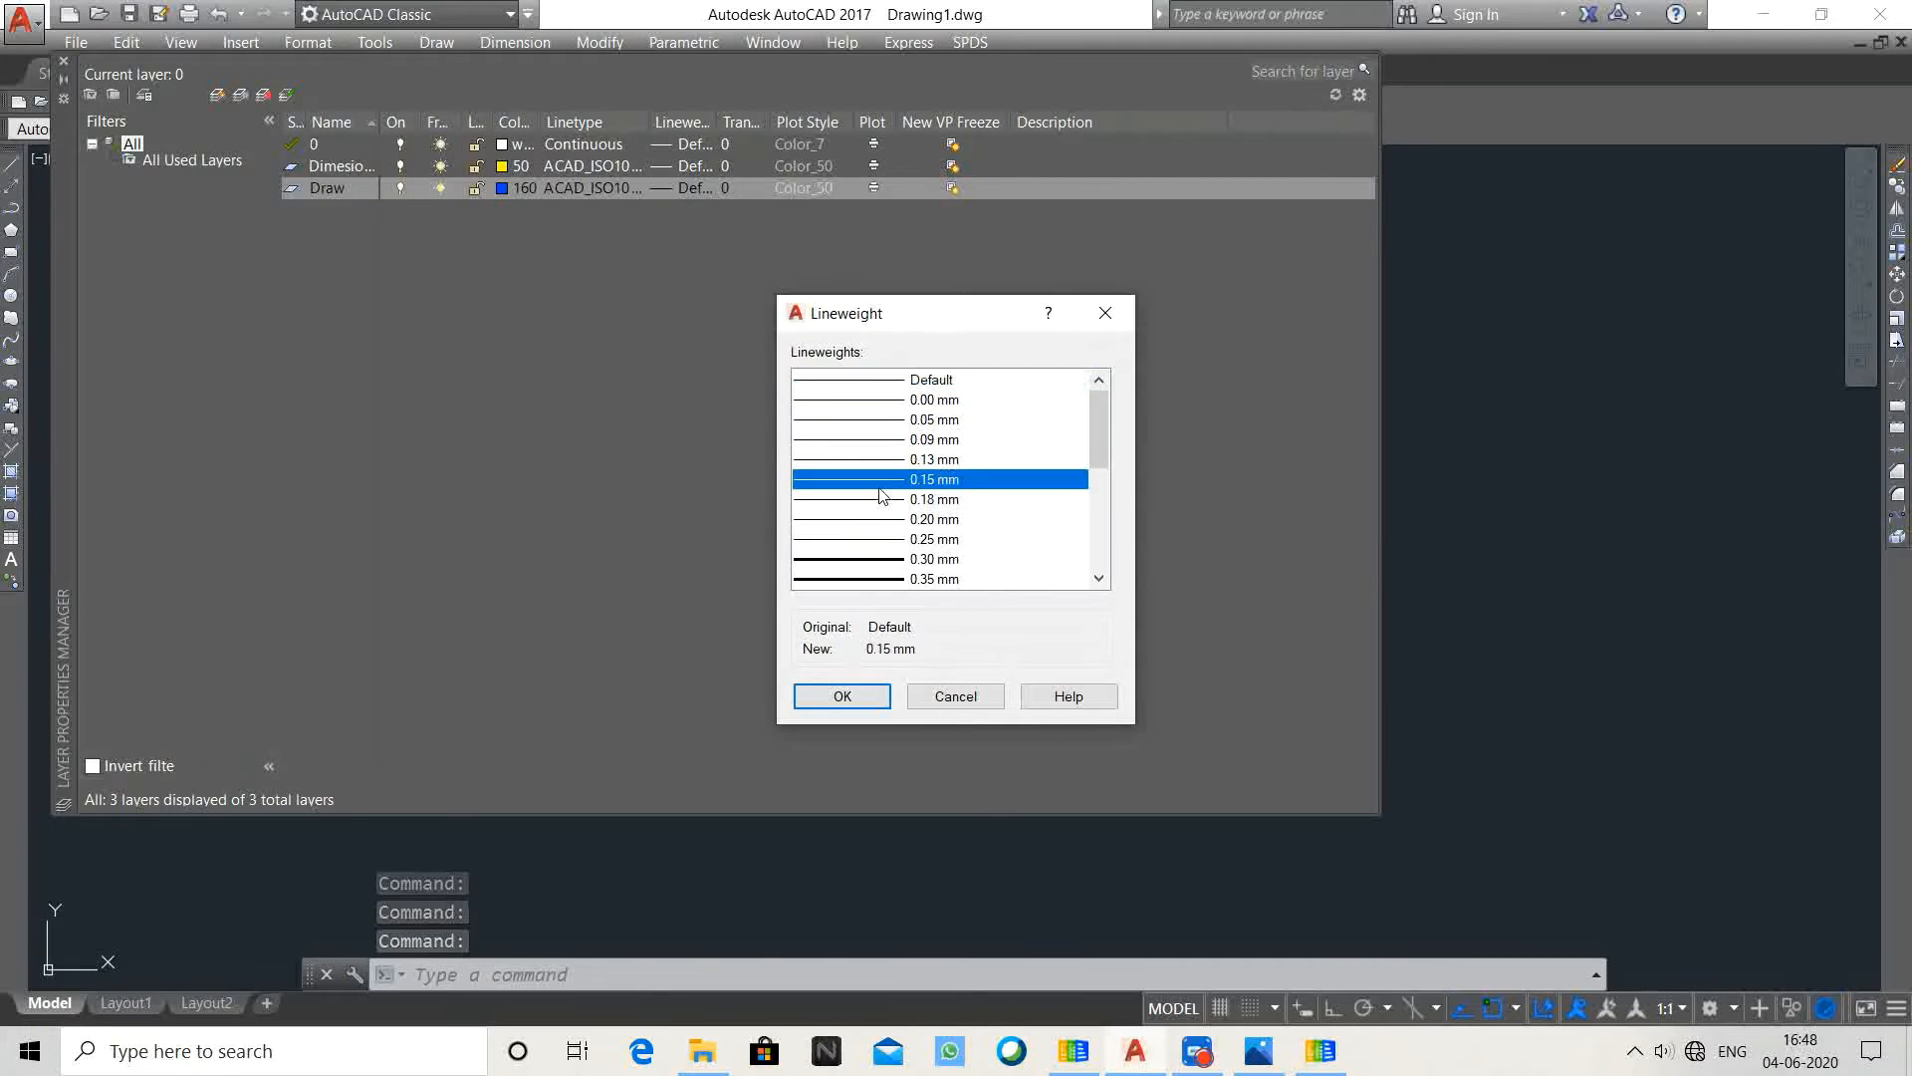
pyautogui.click(846, 695)
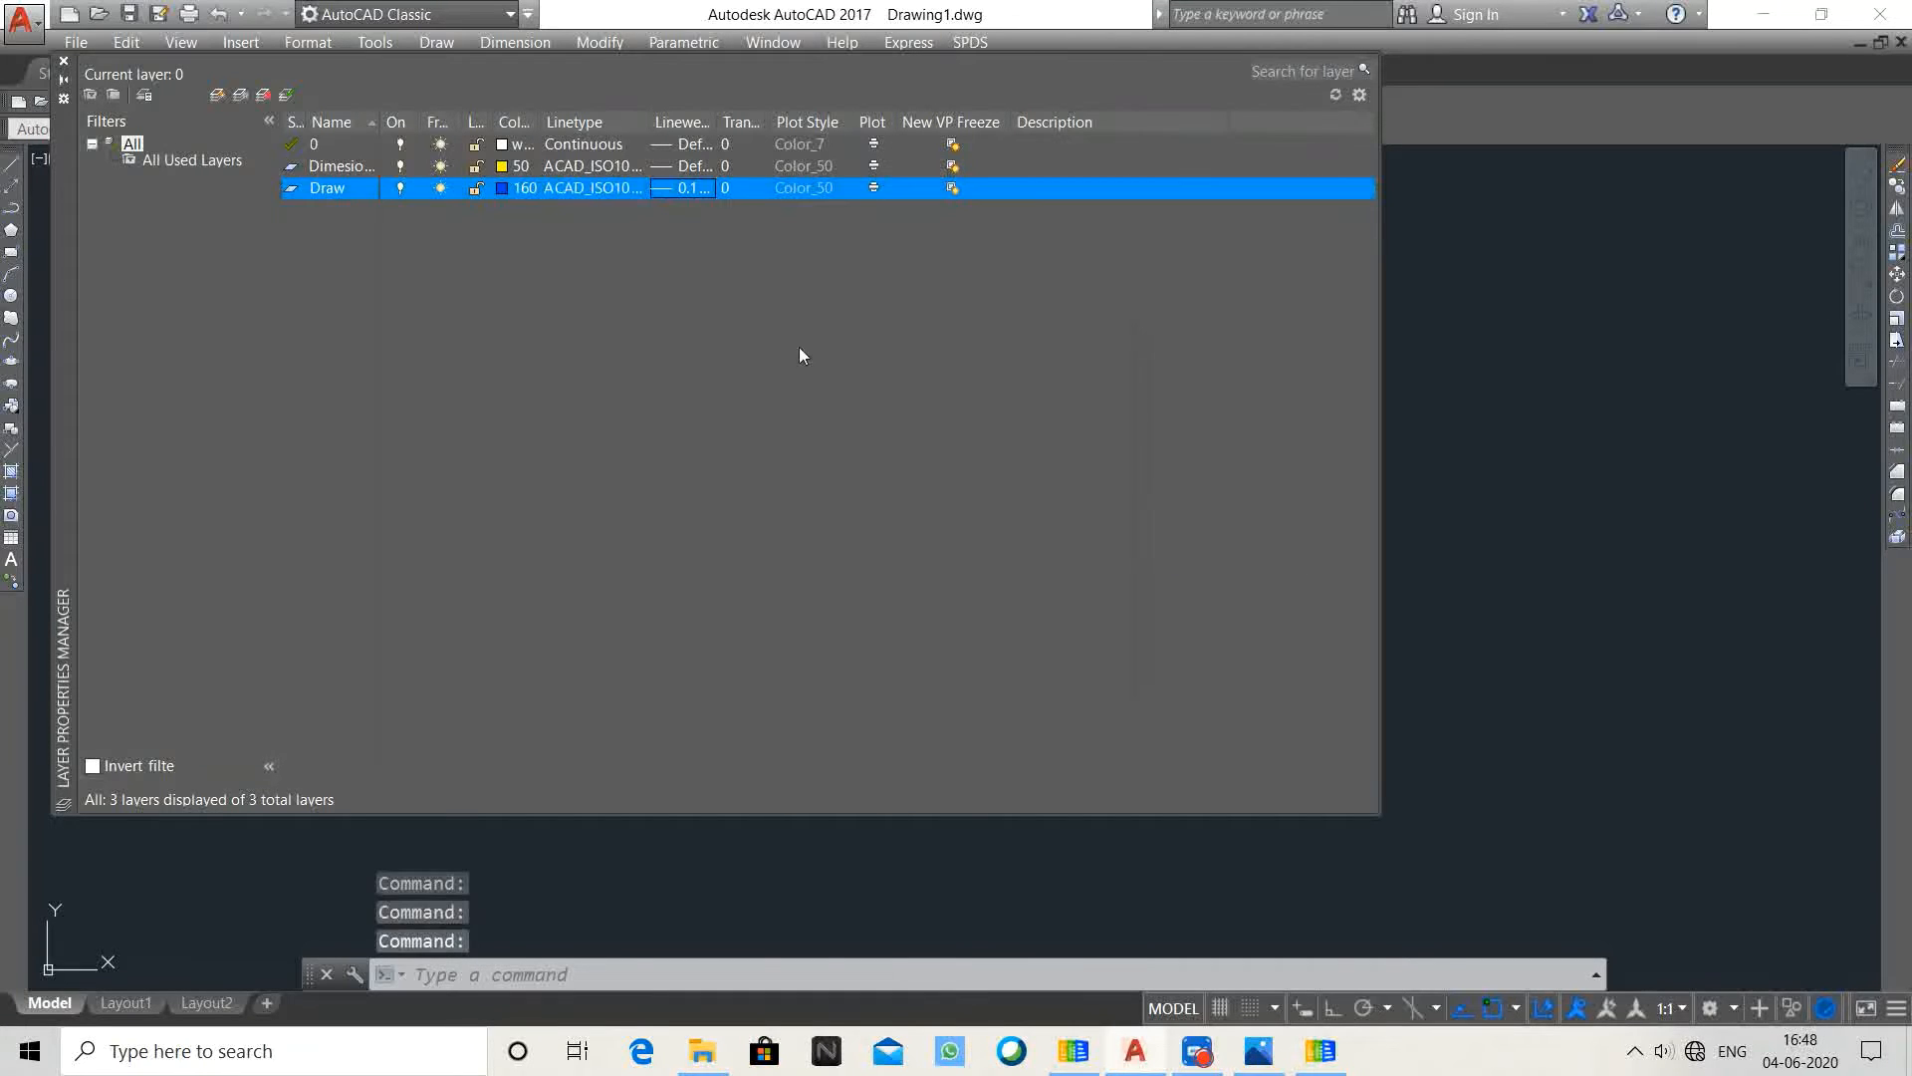
pyautogui.click(736, 188)
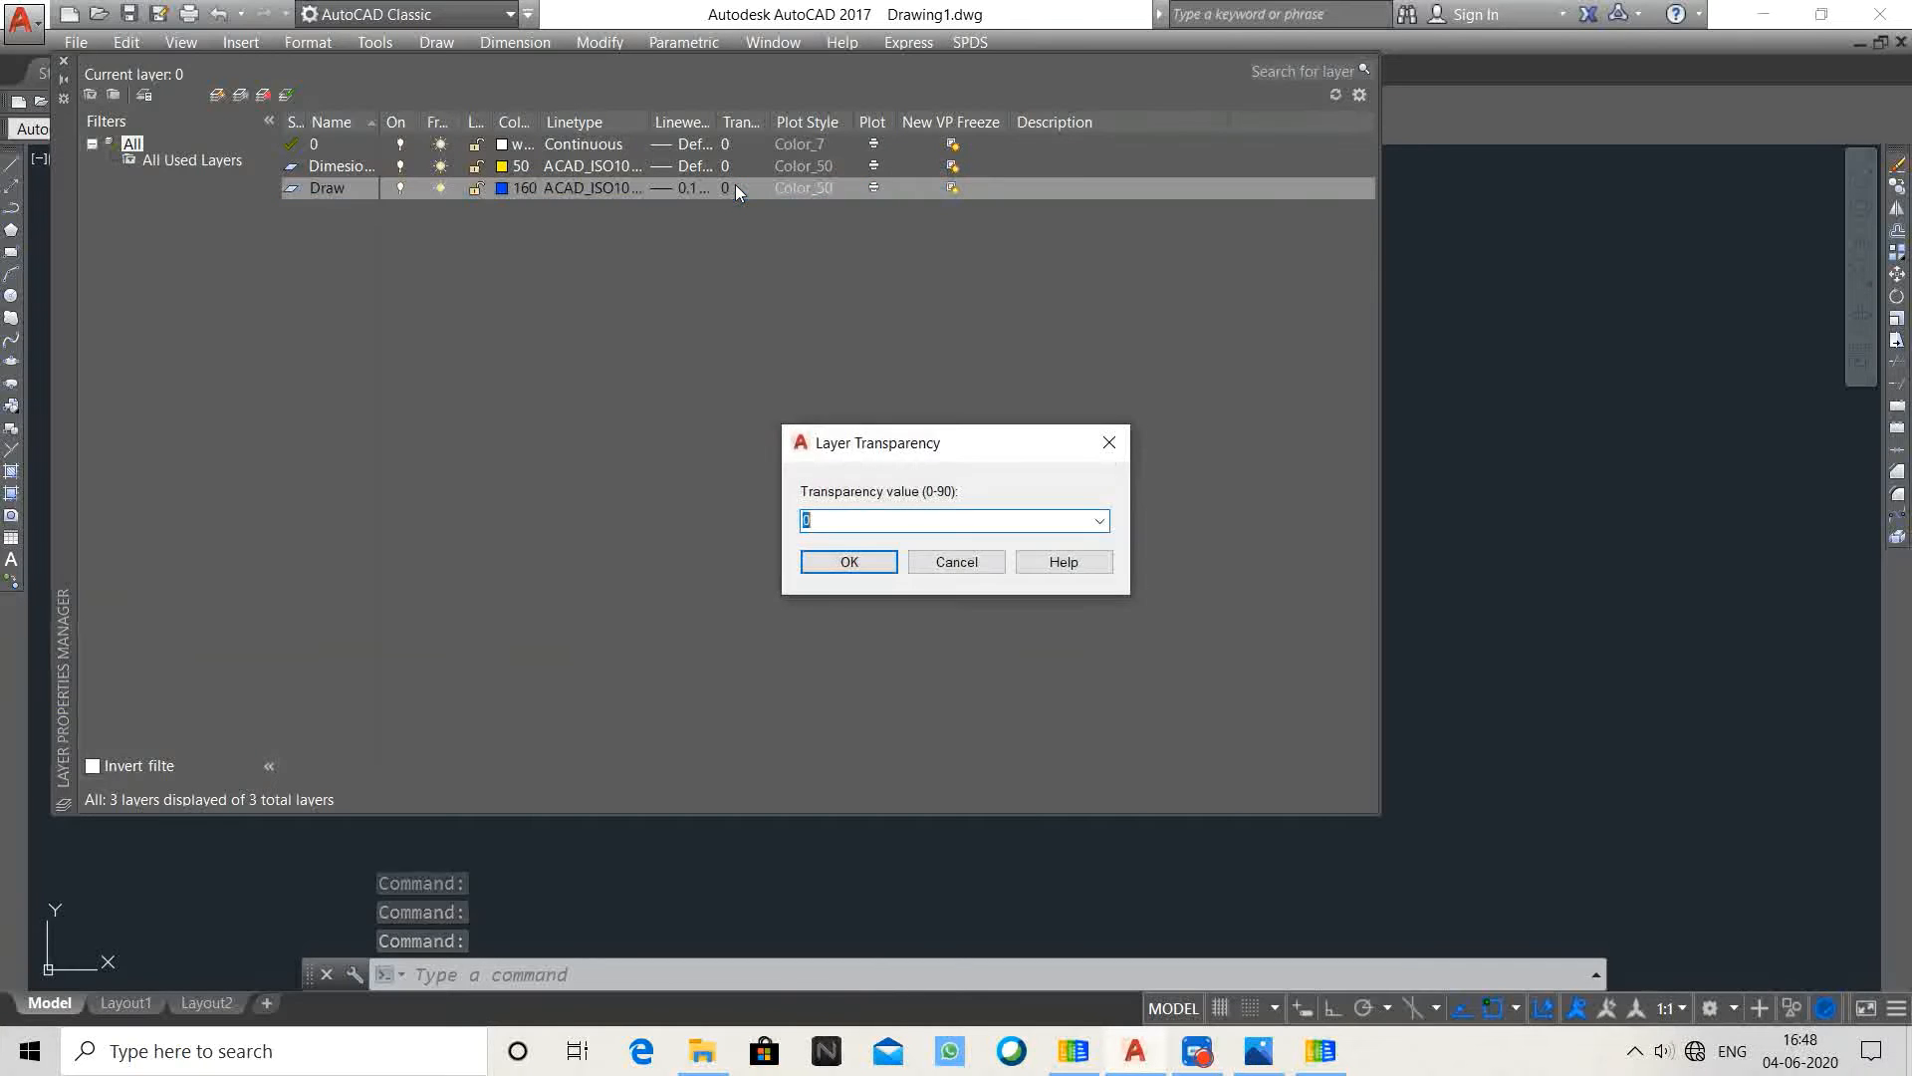
pyautogui.click(965, 564)
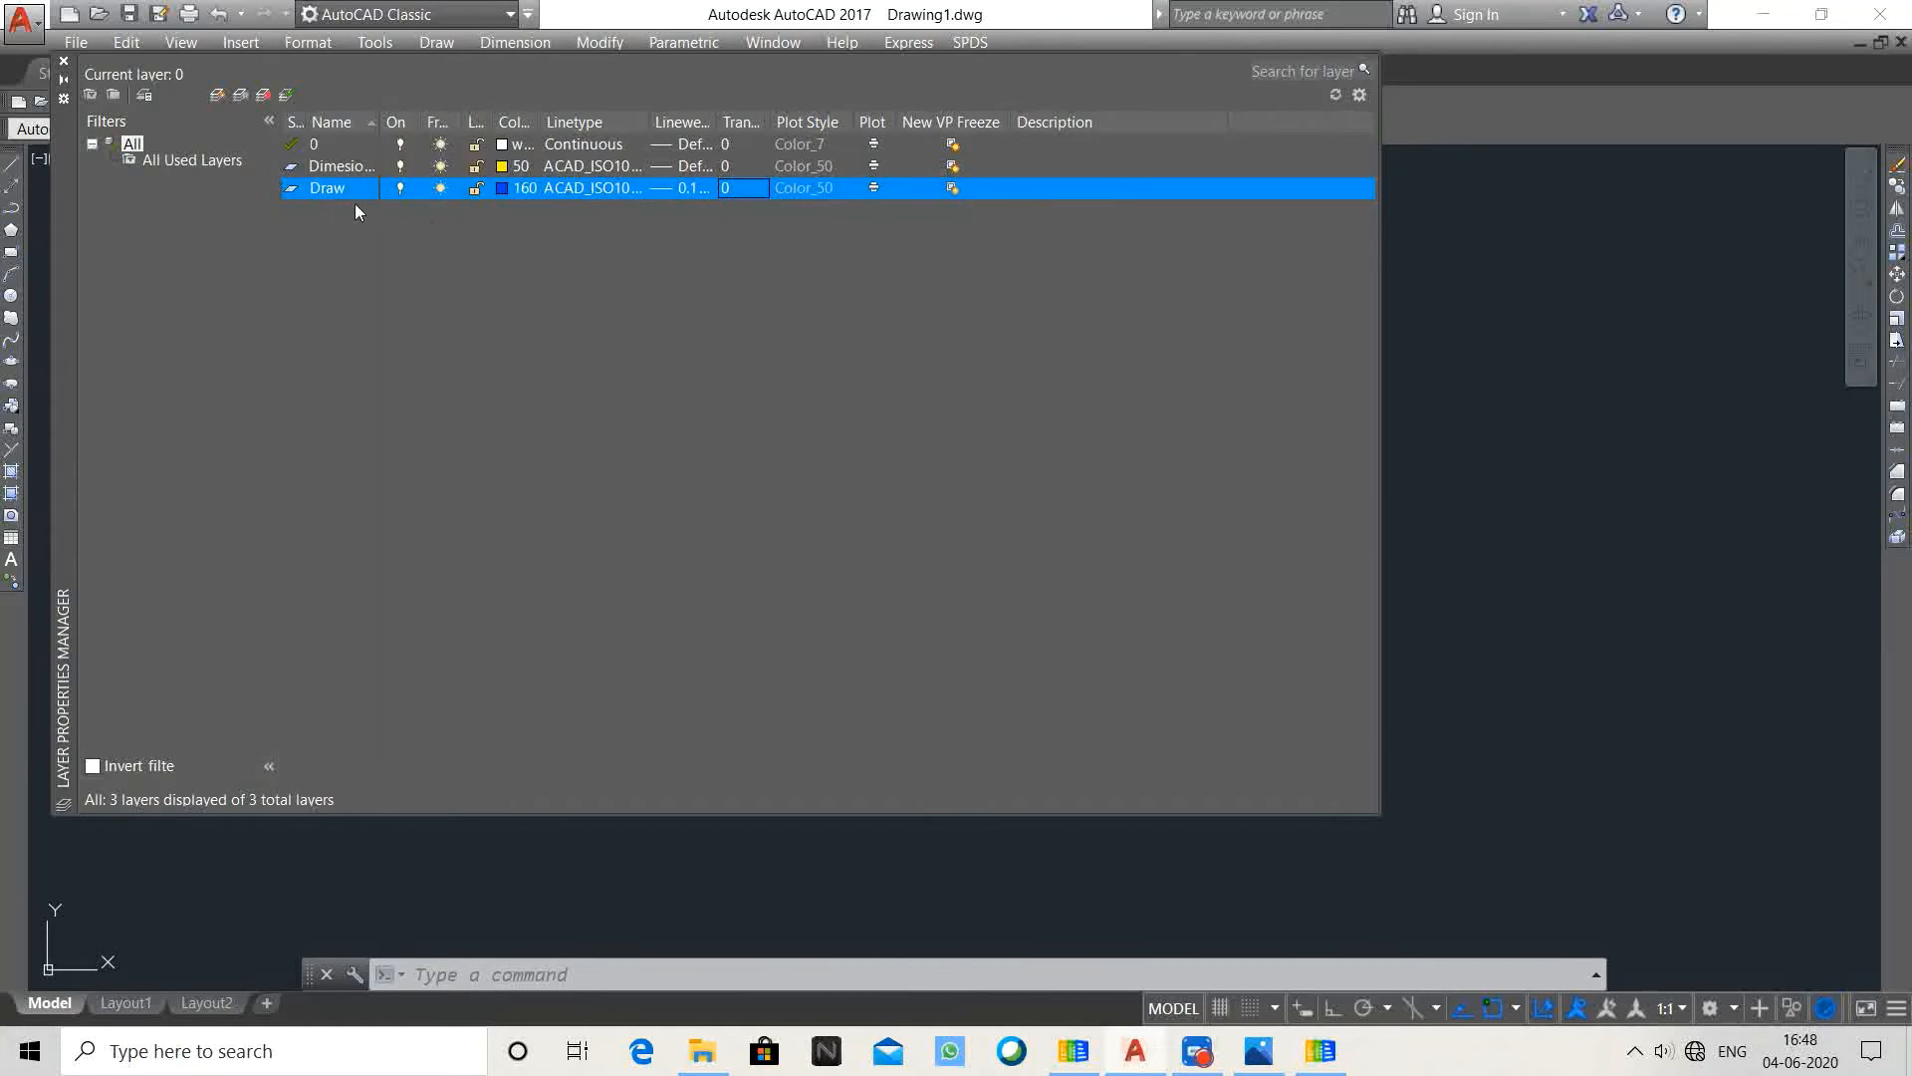
# Step: Create a new layer named Centeerline and set its colour to index 93
pyautogui.click(216, 95)
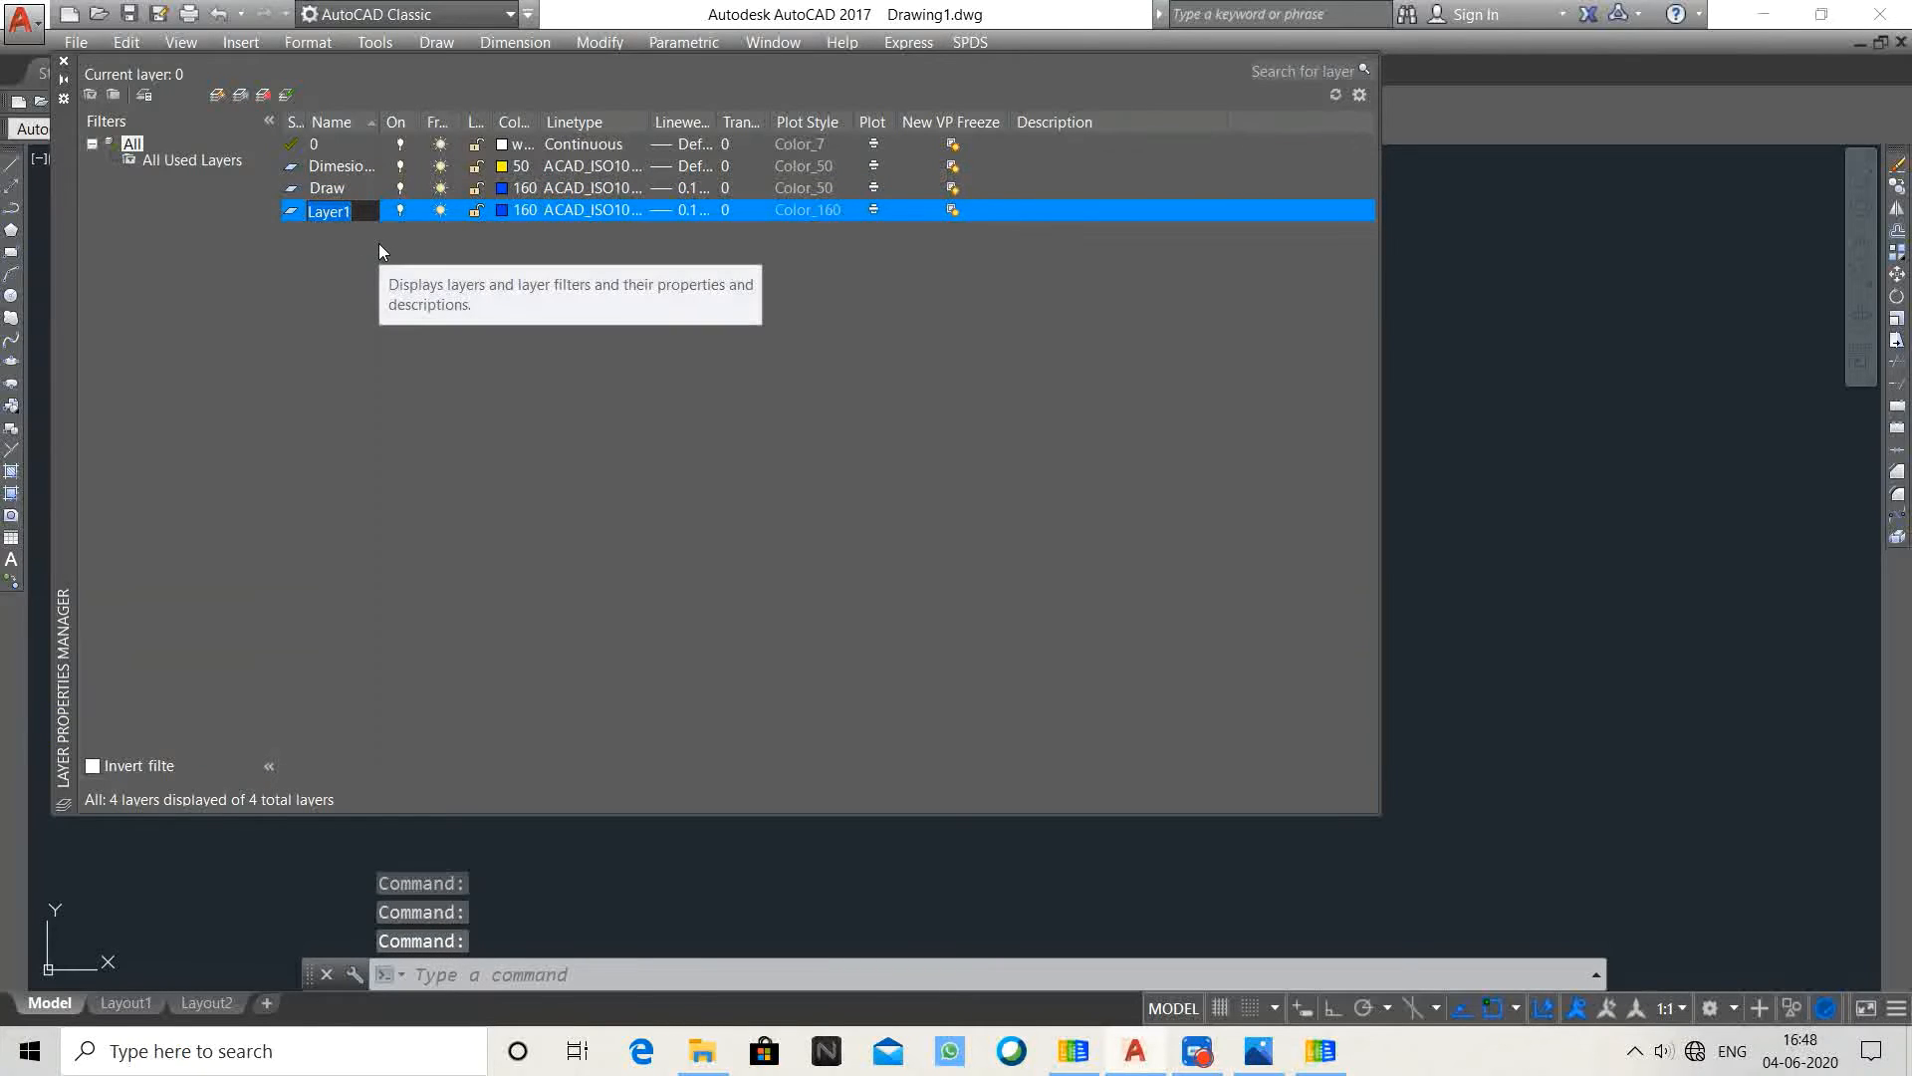
pyautogui.write('C')
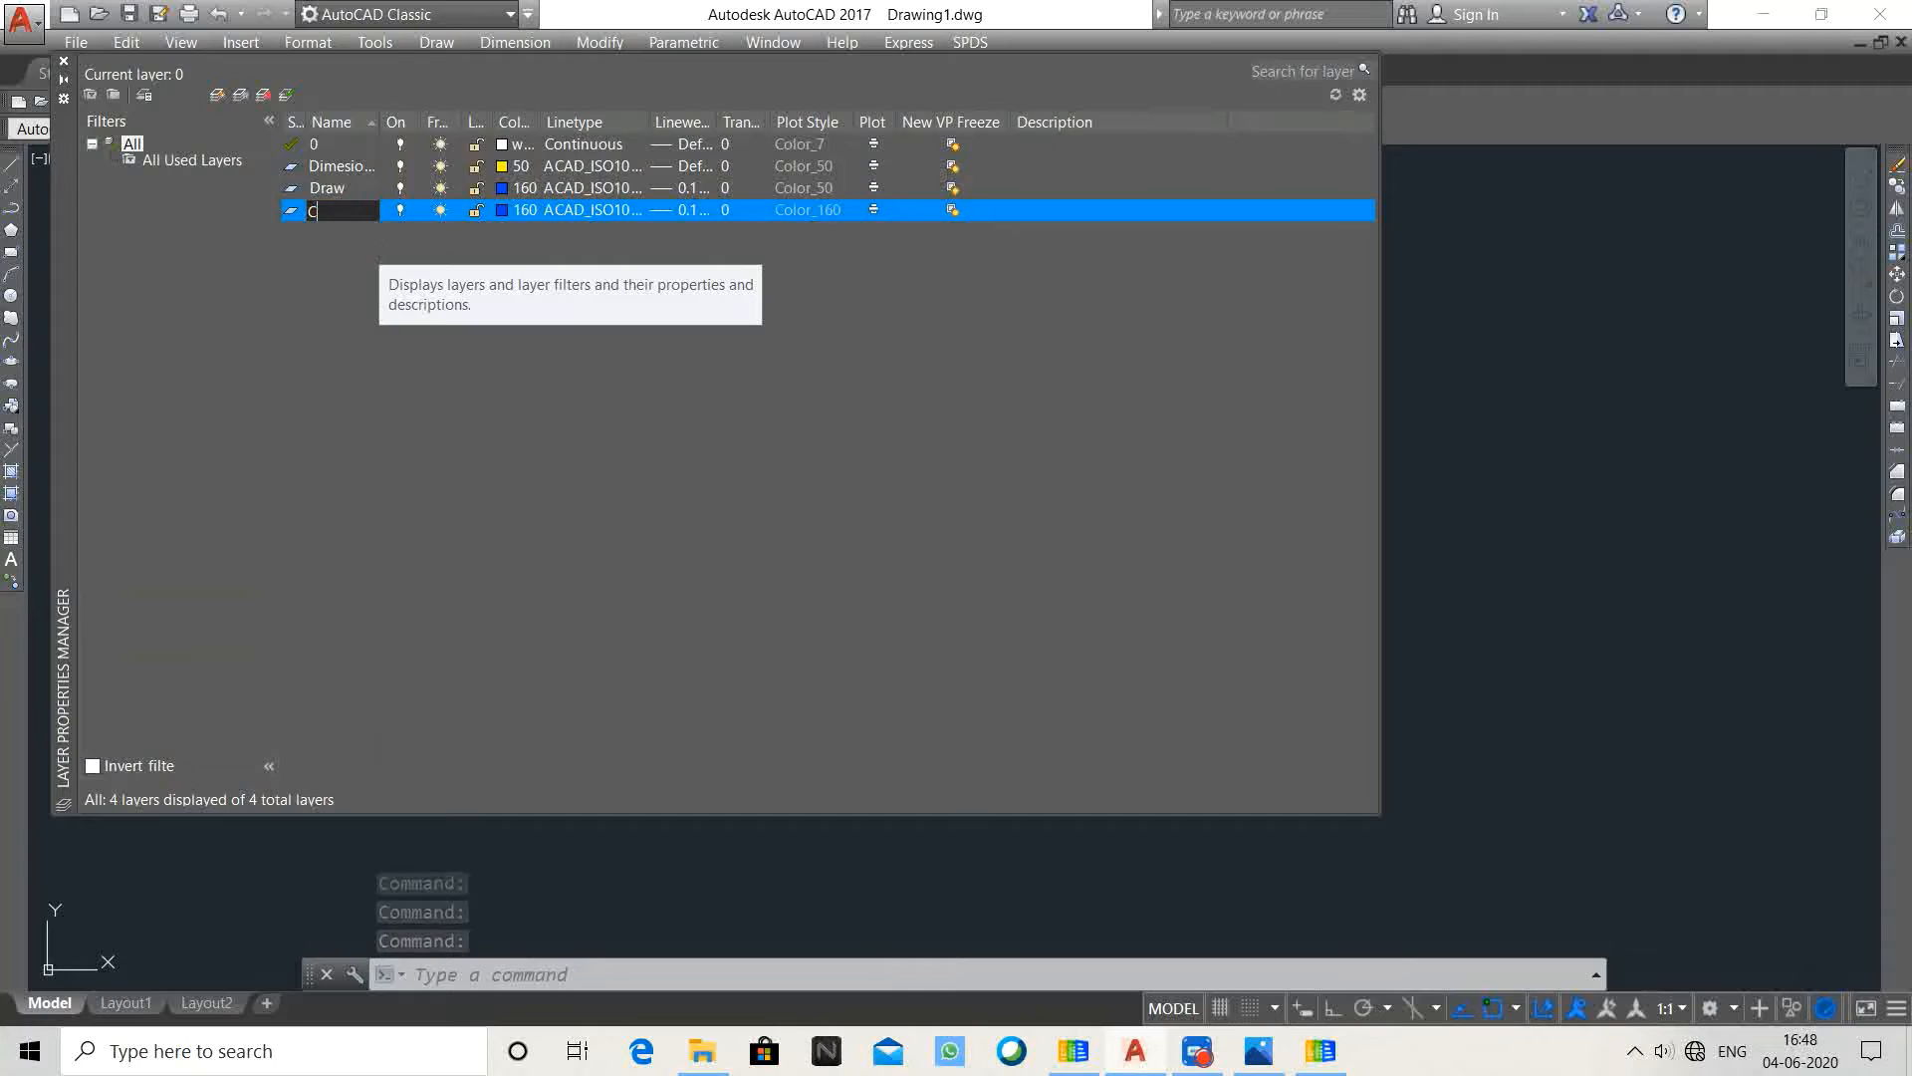
pyautogui.write('enteerline')
pyautogui.press('Return')
pyautogui.click(504, 210)
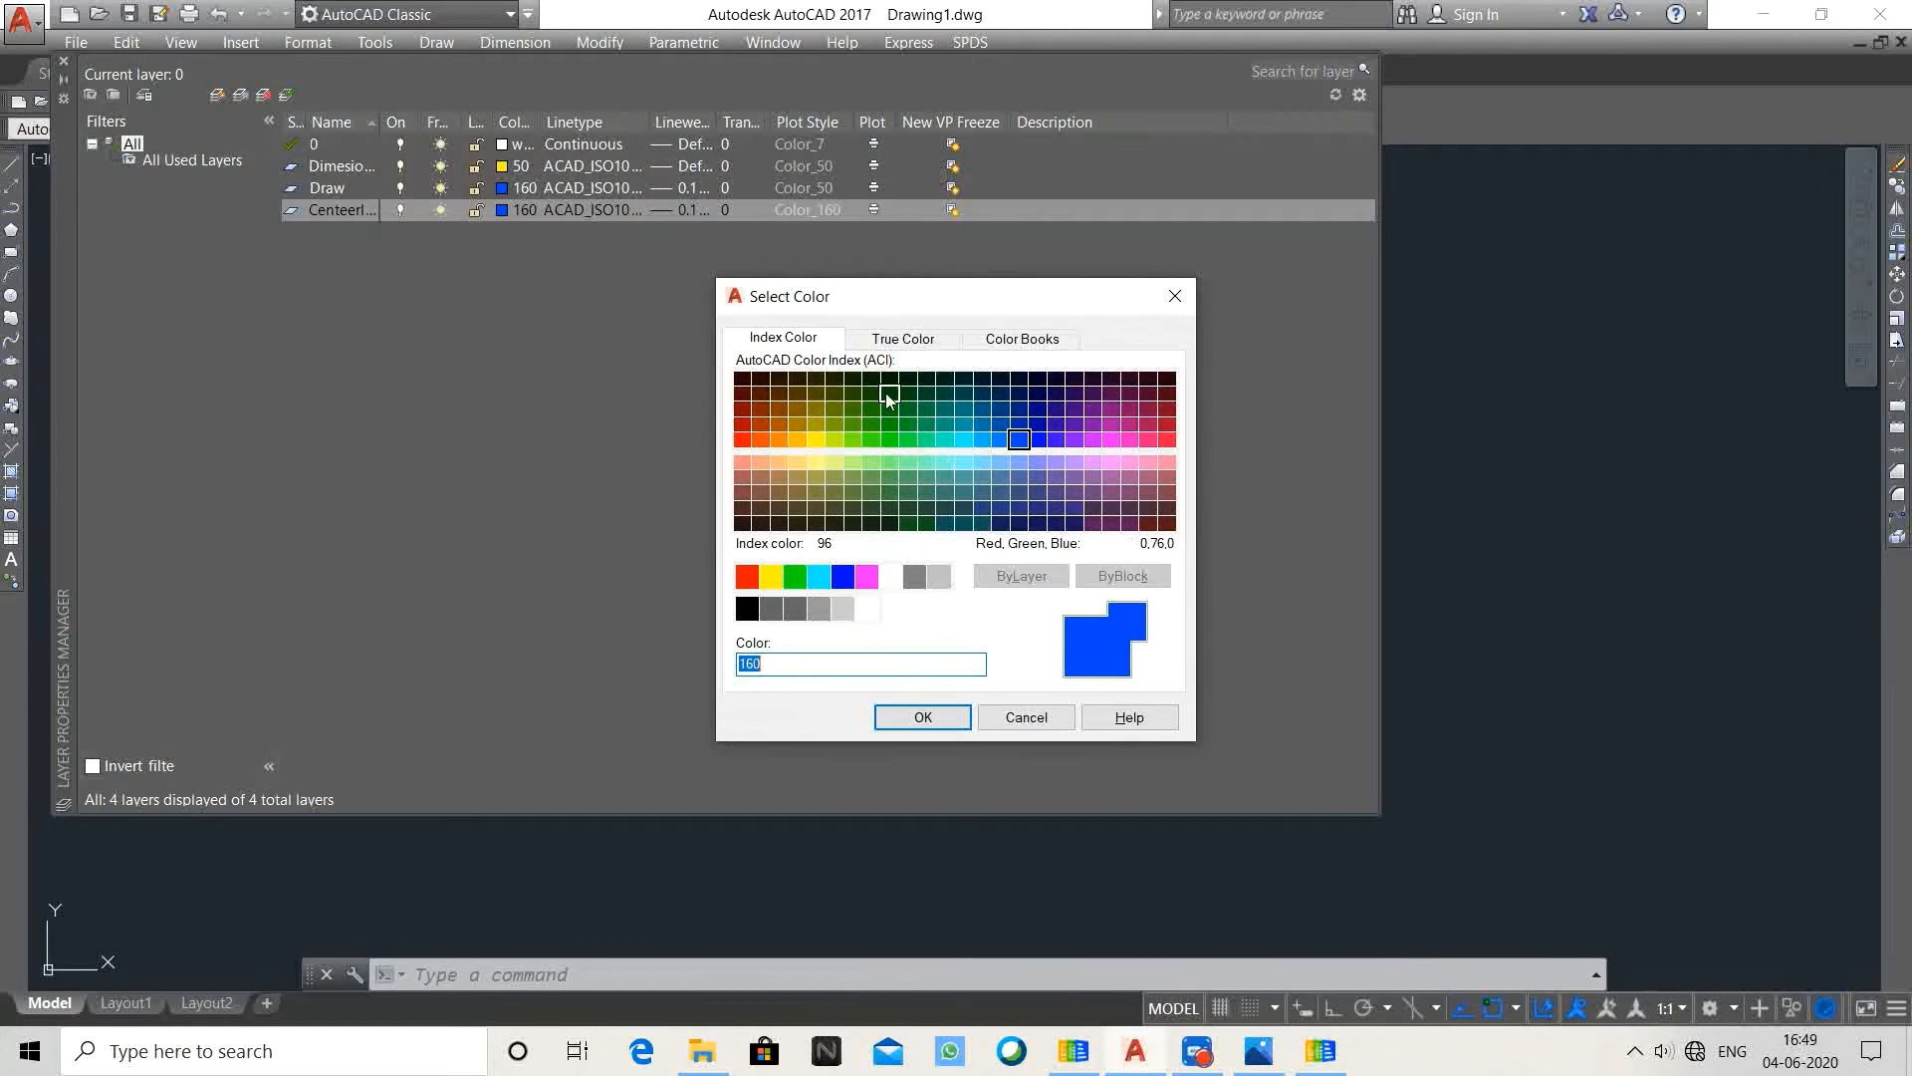
pyautogui.click(890, 479)
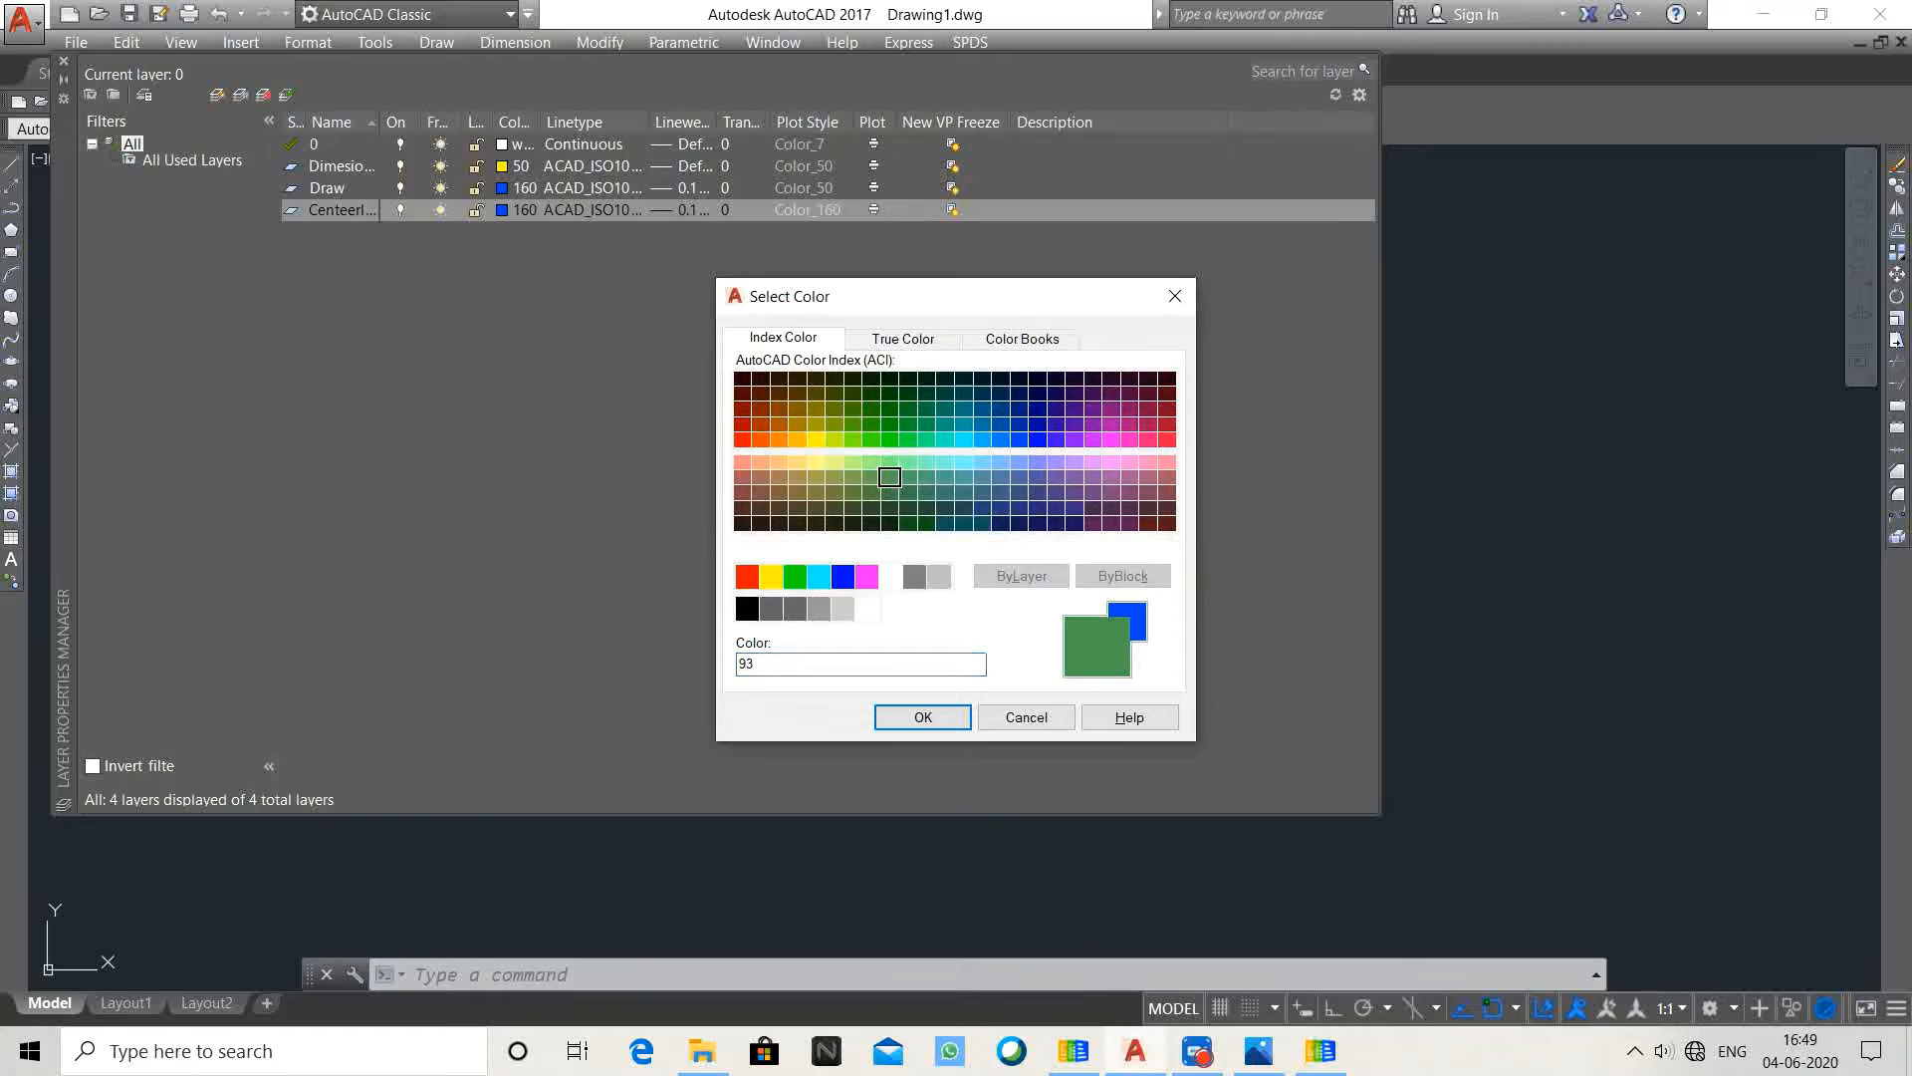
pyautogui.click(923, 717)
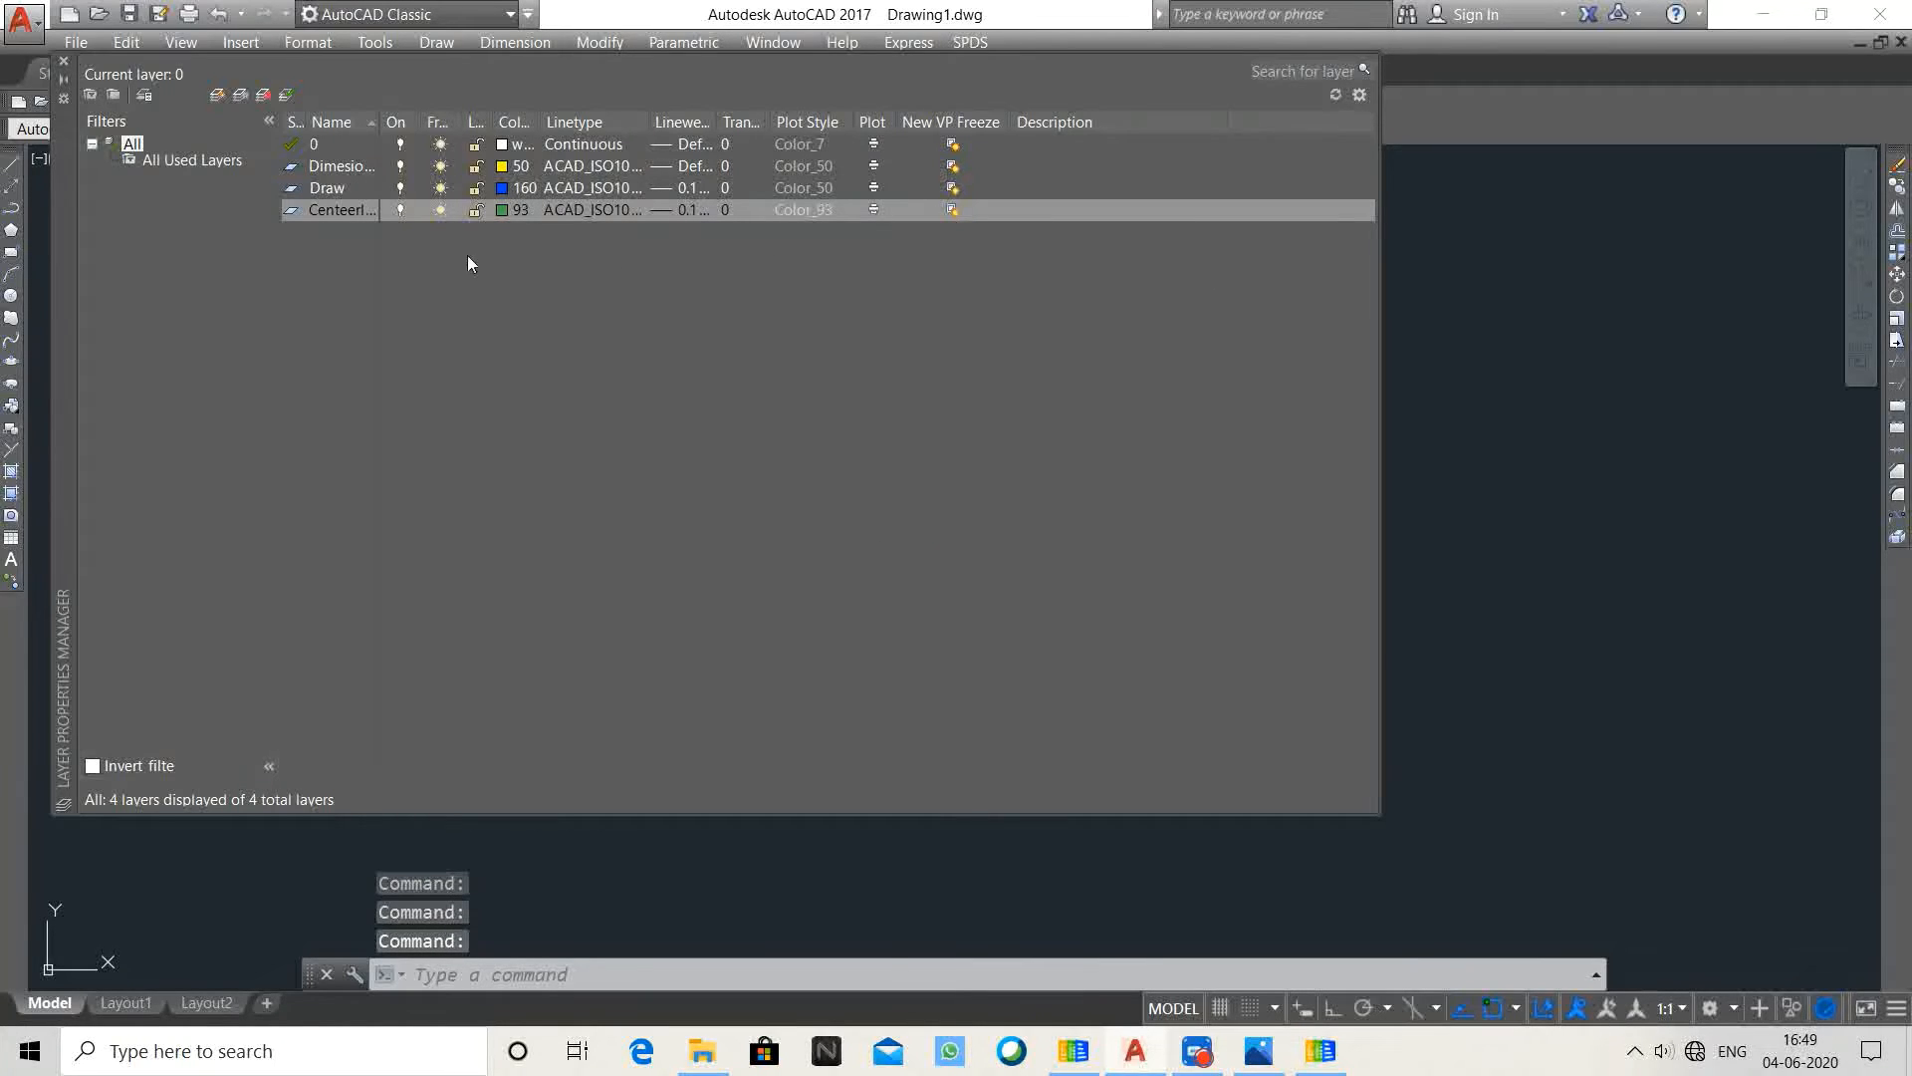
# Step: Create a new layer named Hatch with colour index 21, keeping its inherited linetype
pyautogui.click(217, 94)
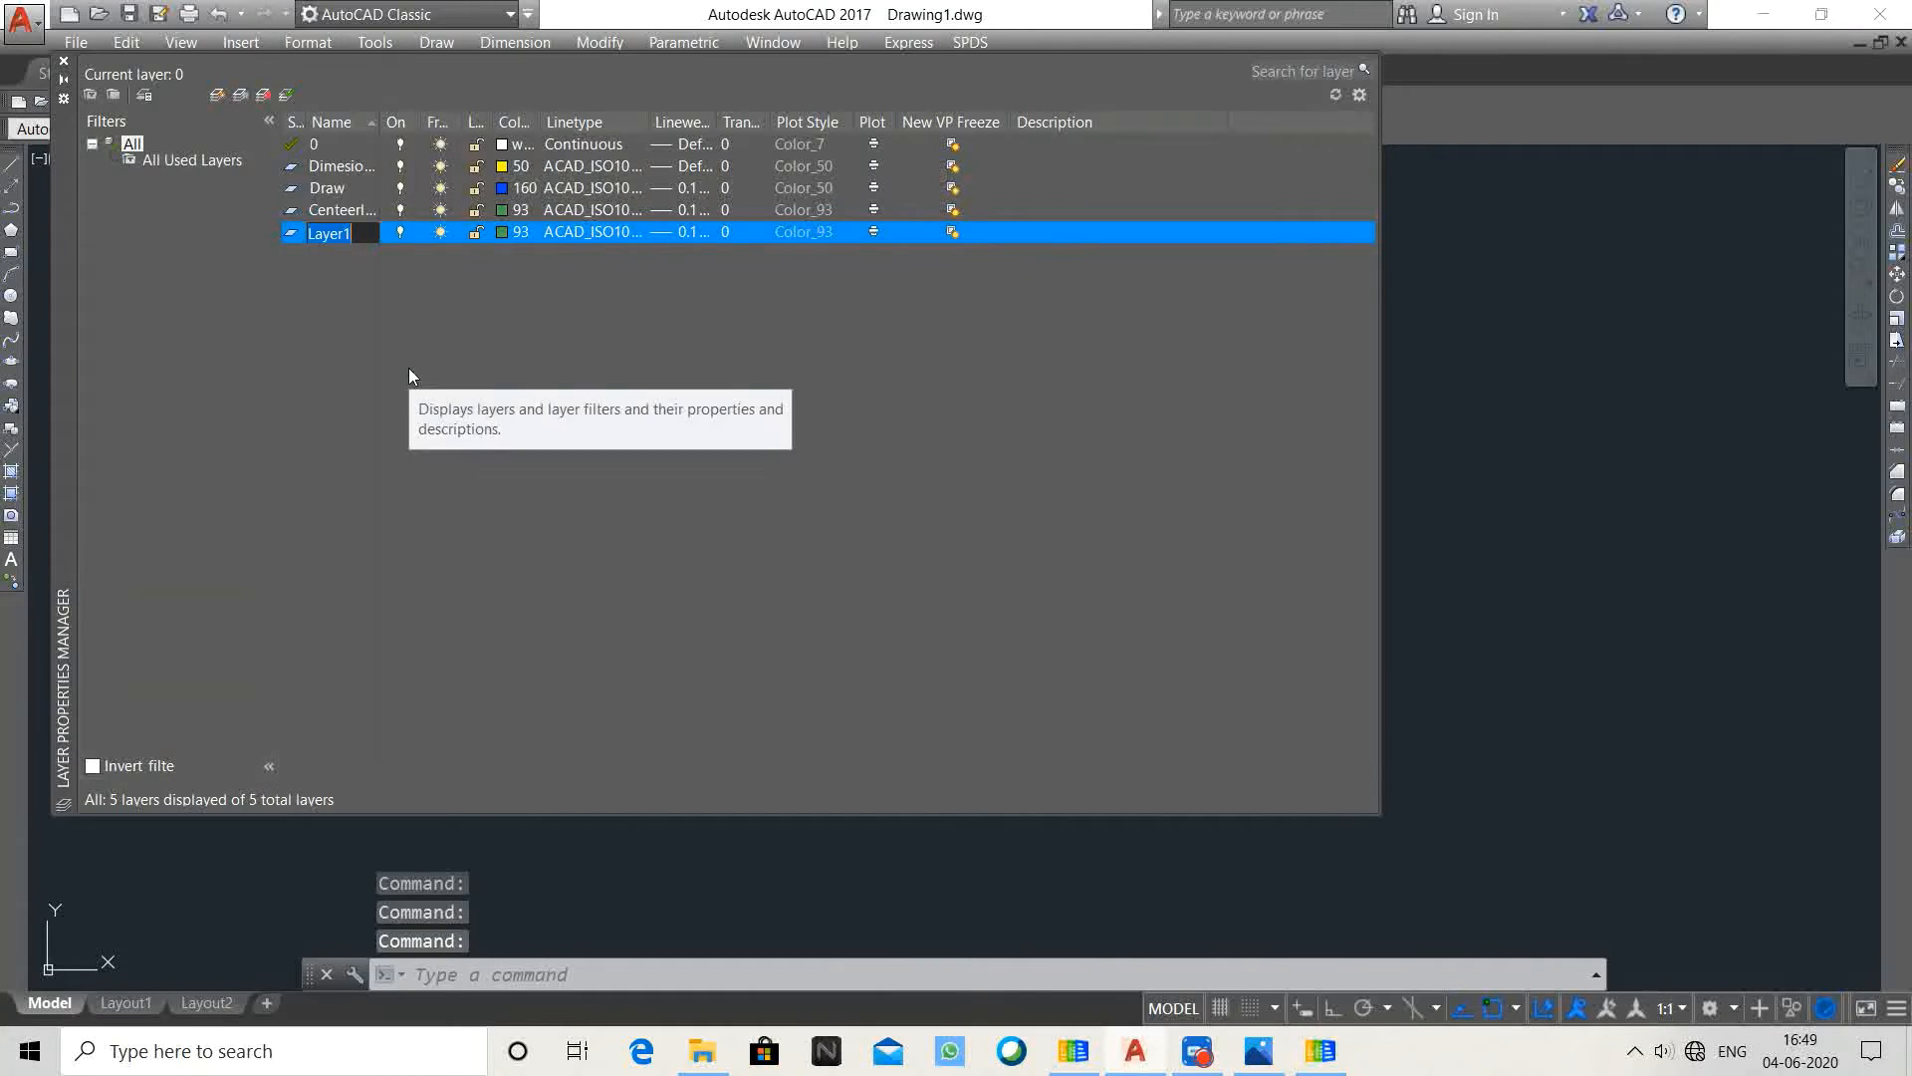
pyautogui.write('Hat')
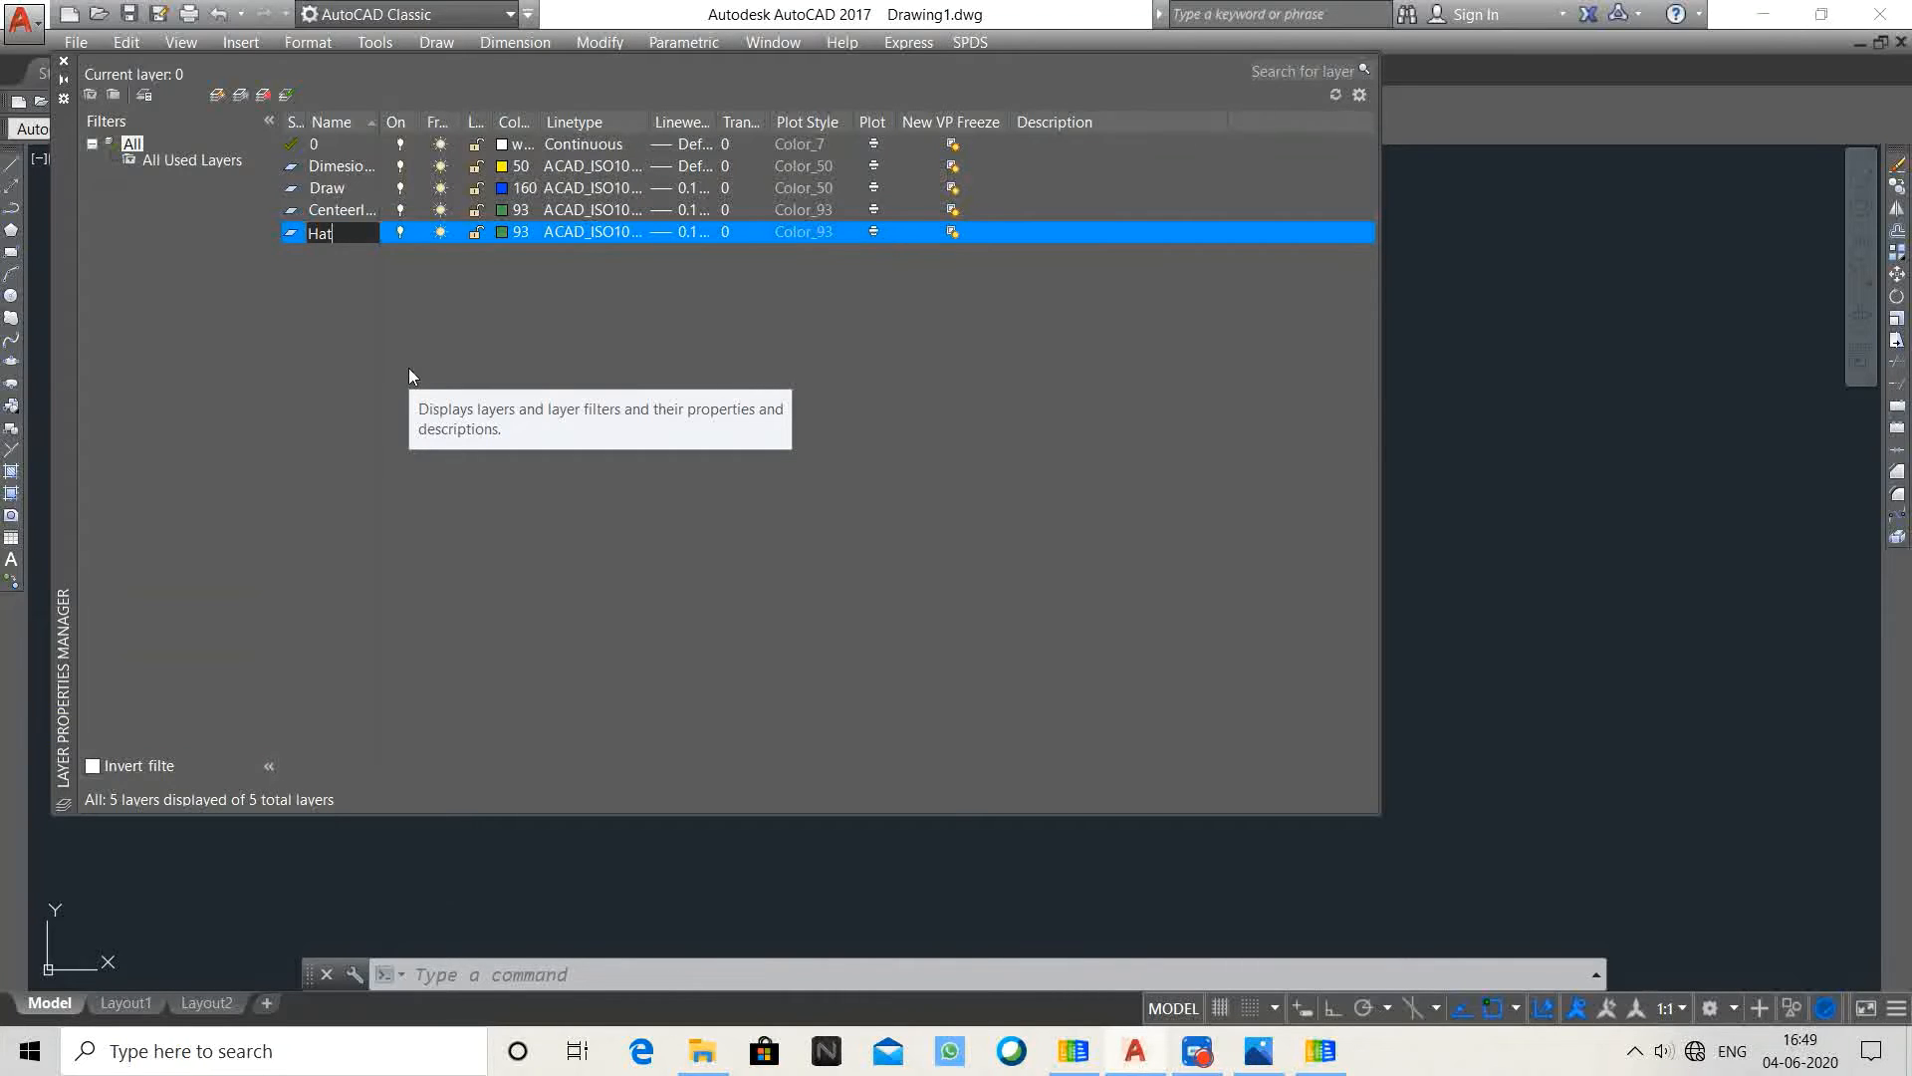
pyautogui.write('ch')
pyautogui.click(504, 233)
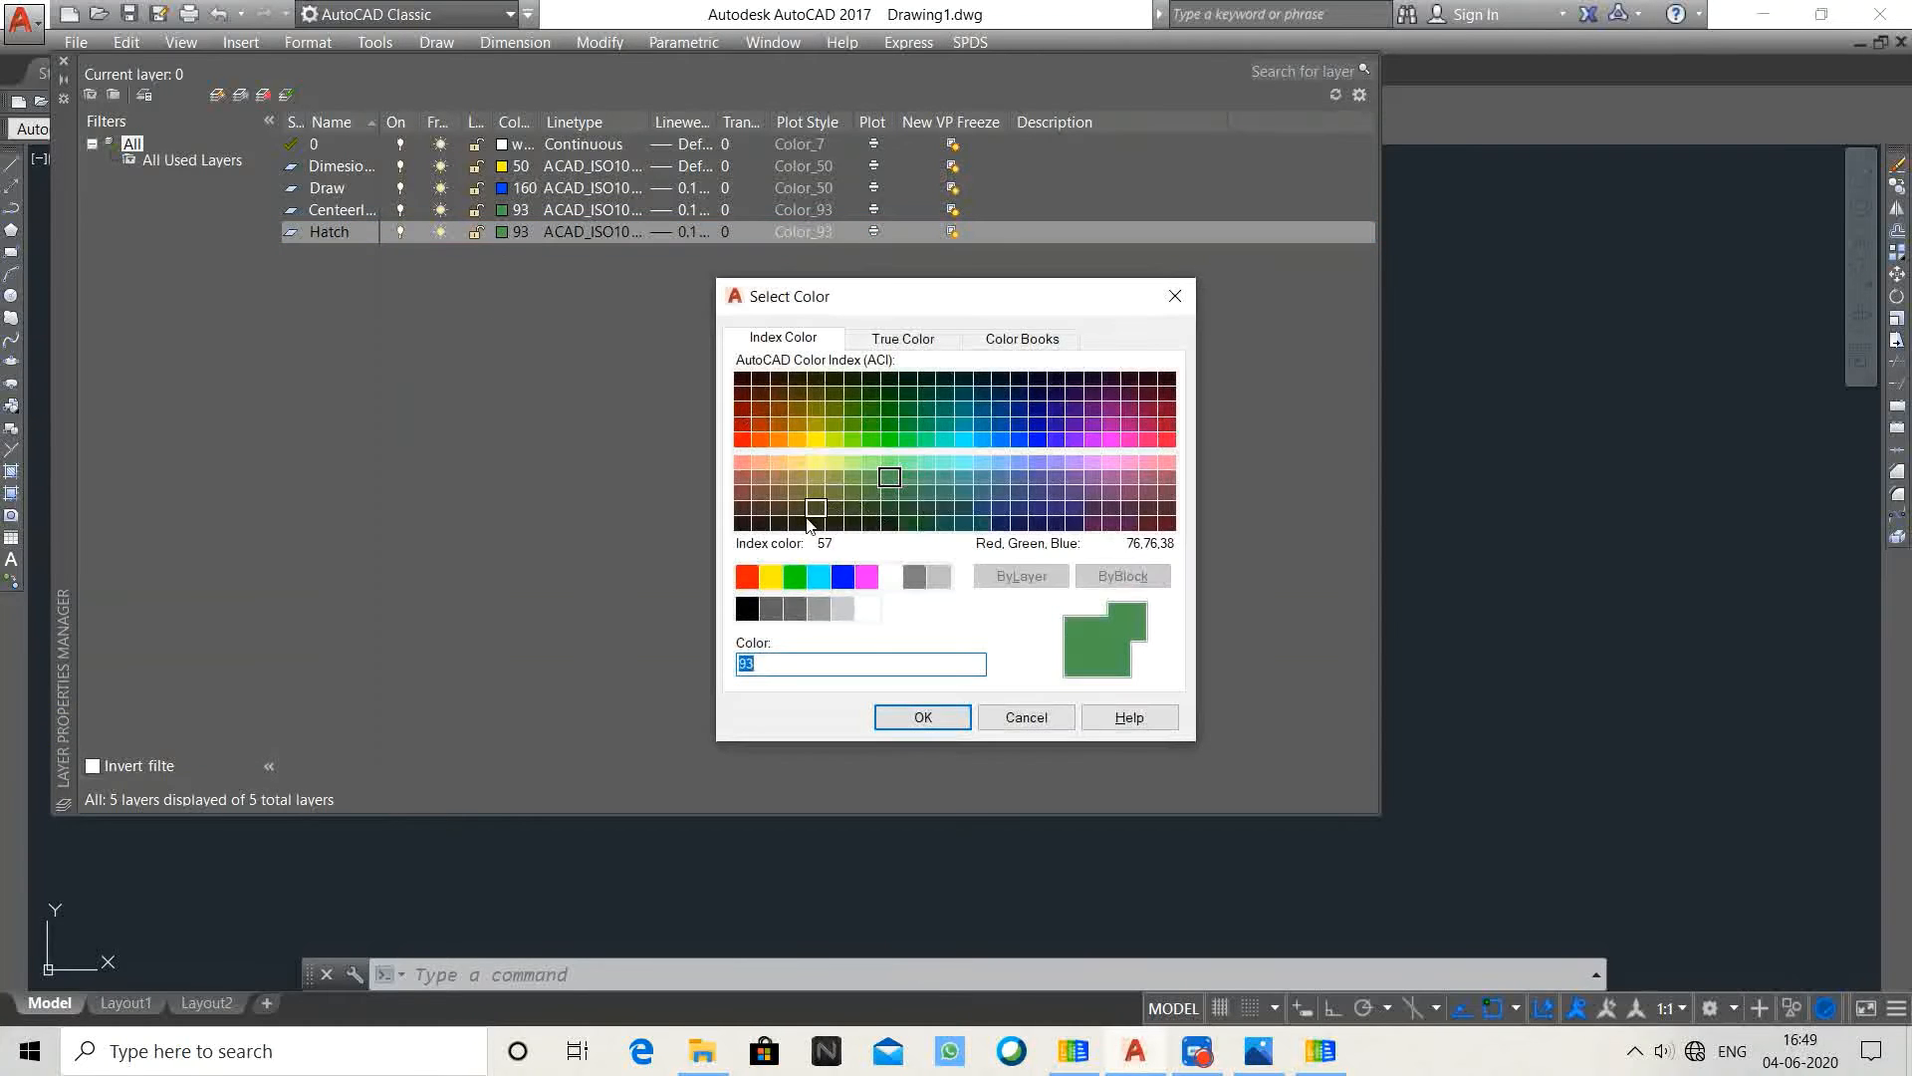
pyautogui.click(756, 464)
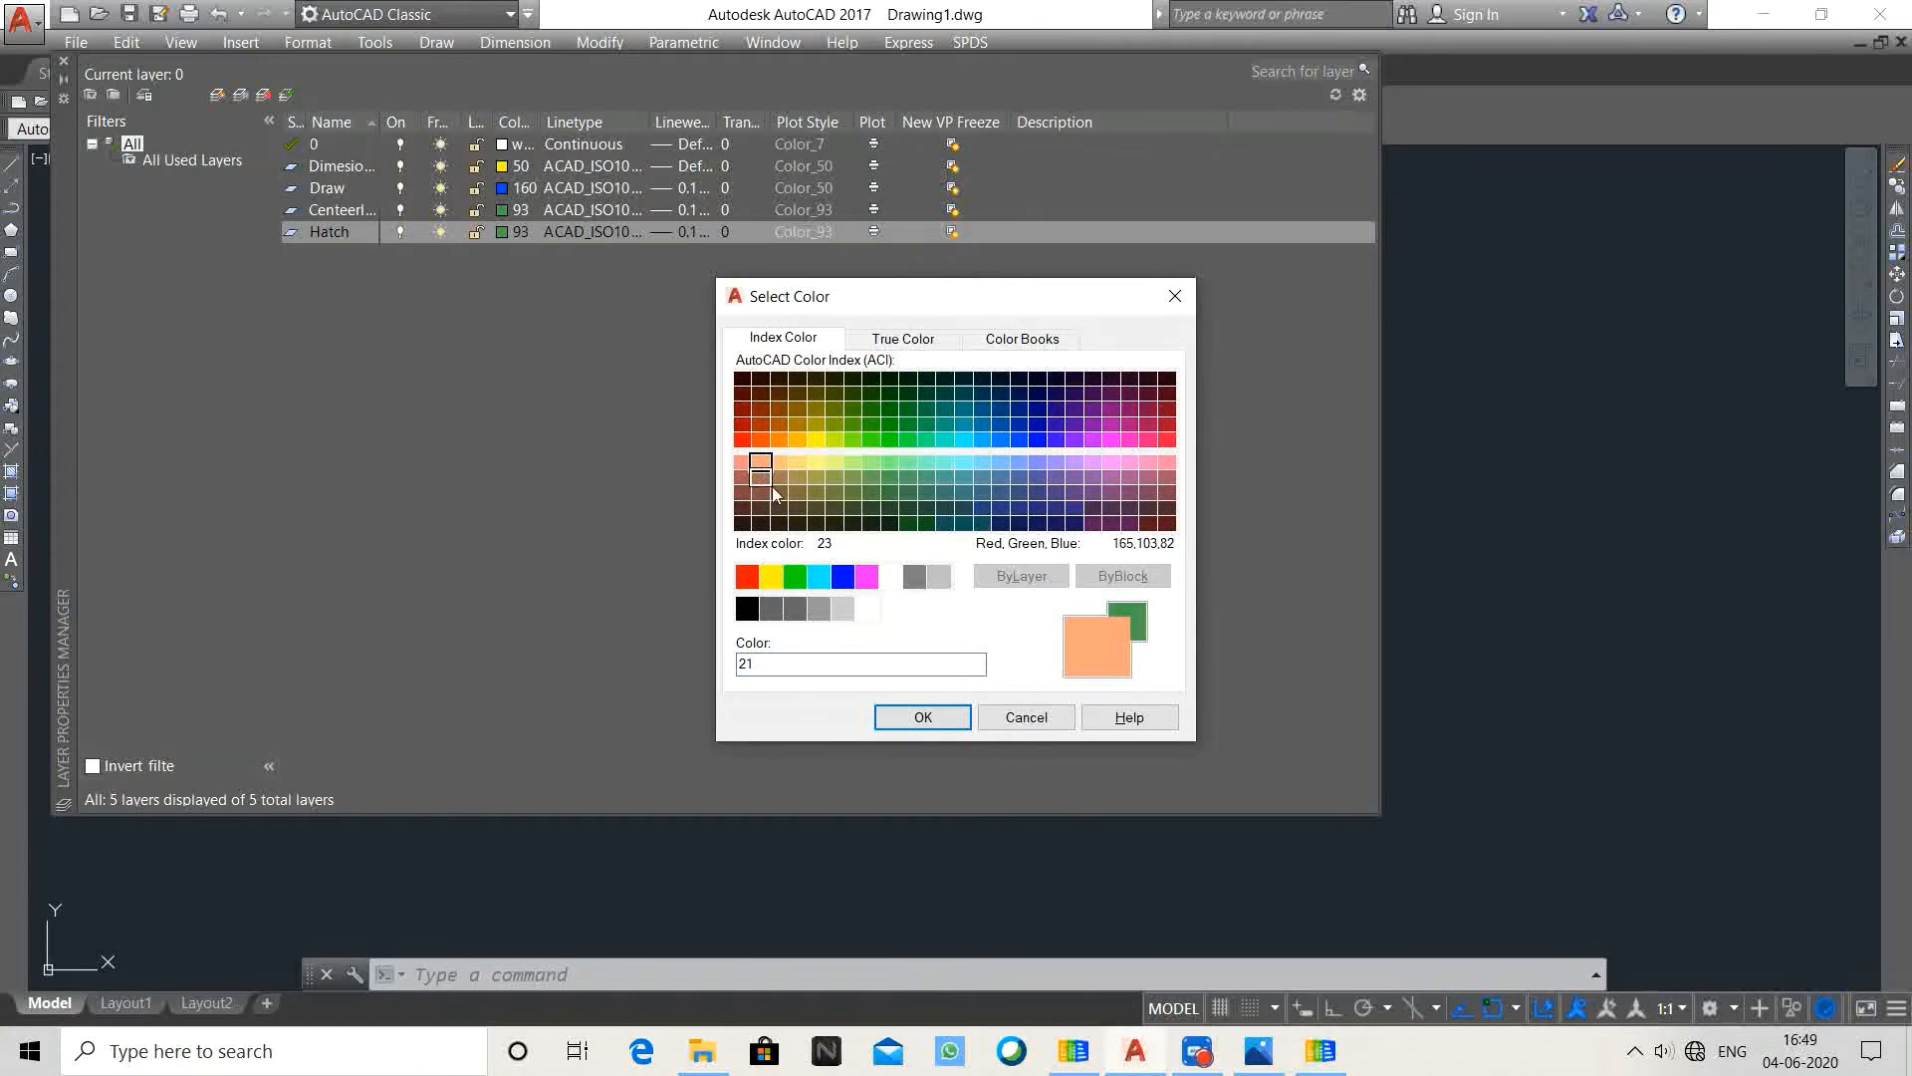
pyautogui.click(909, 716)
pyautogui.click(594, 233)
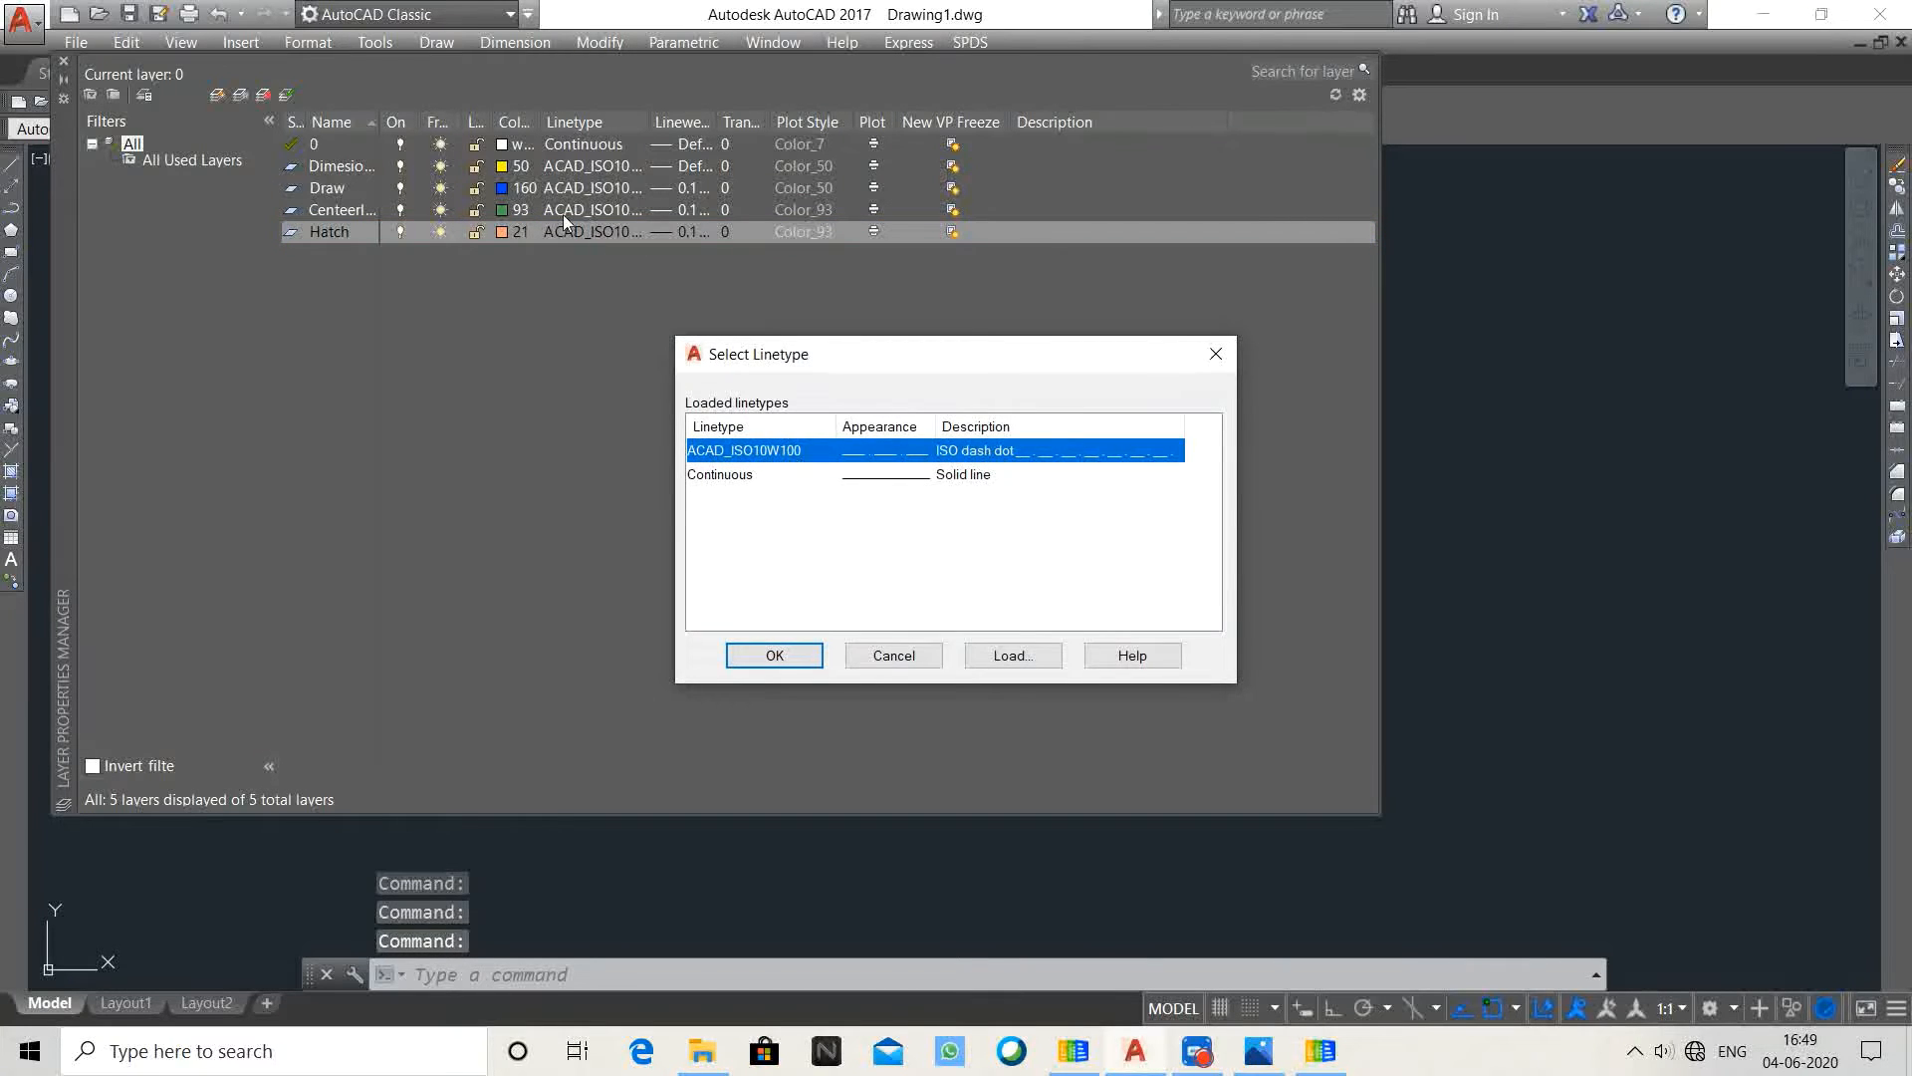
pyautogui.click(901, 657)
# Step: Load the CENTER linetype and assign it to the Centeerline layer
pyautogui.click(595, 209)
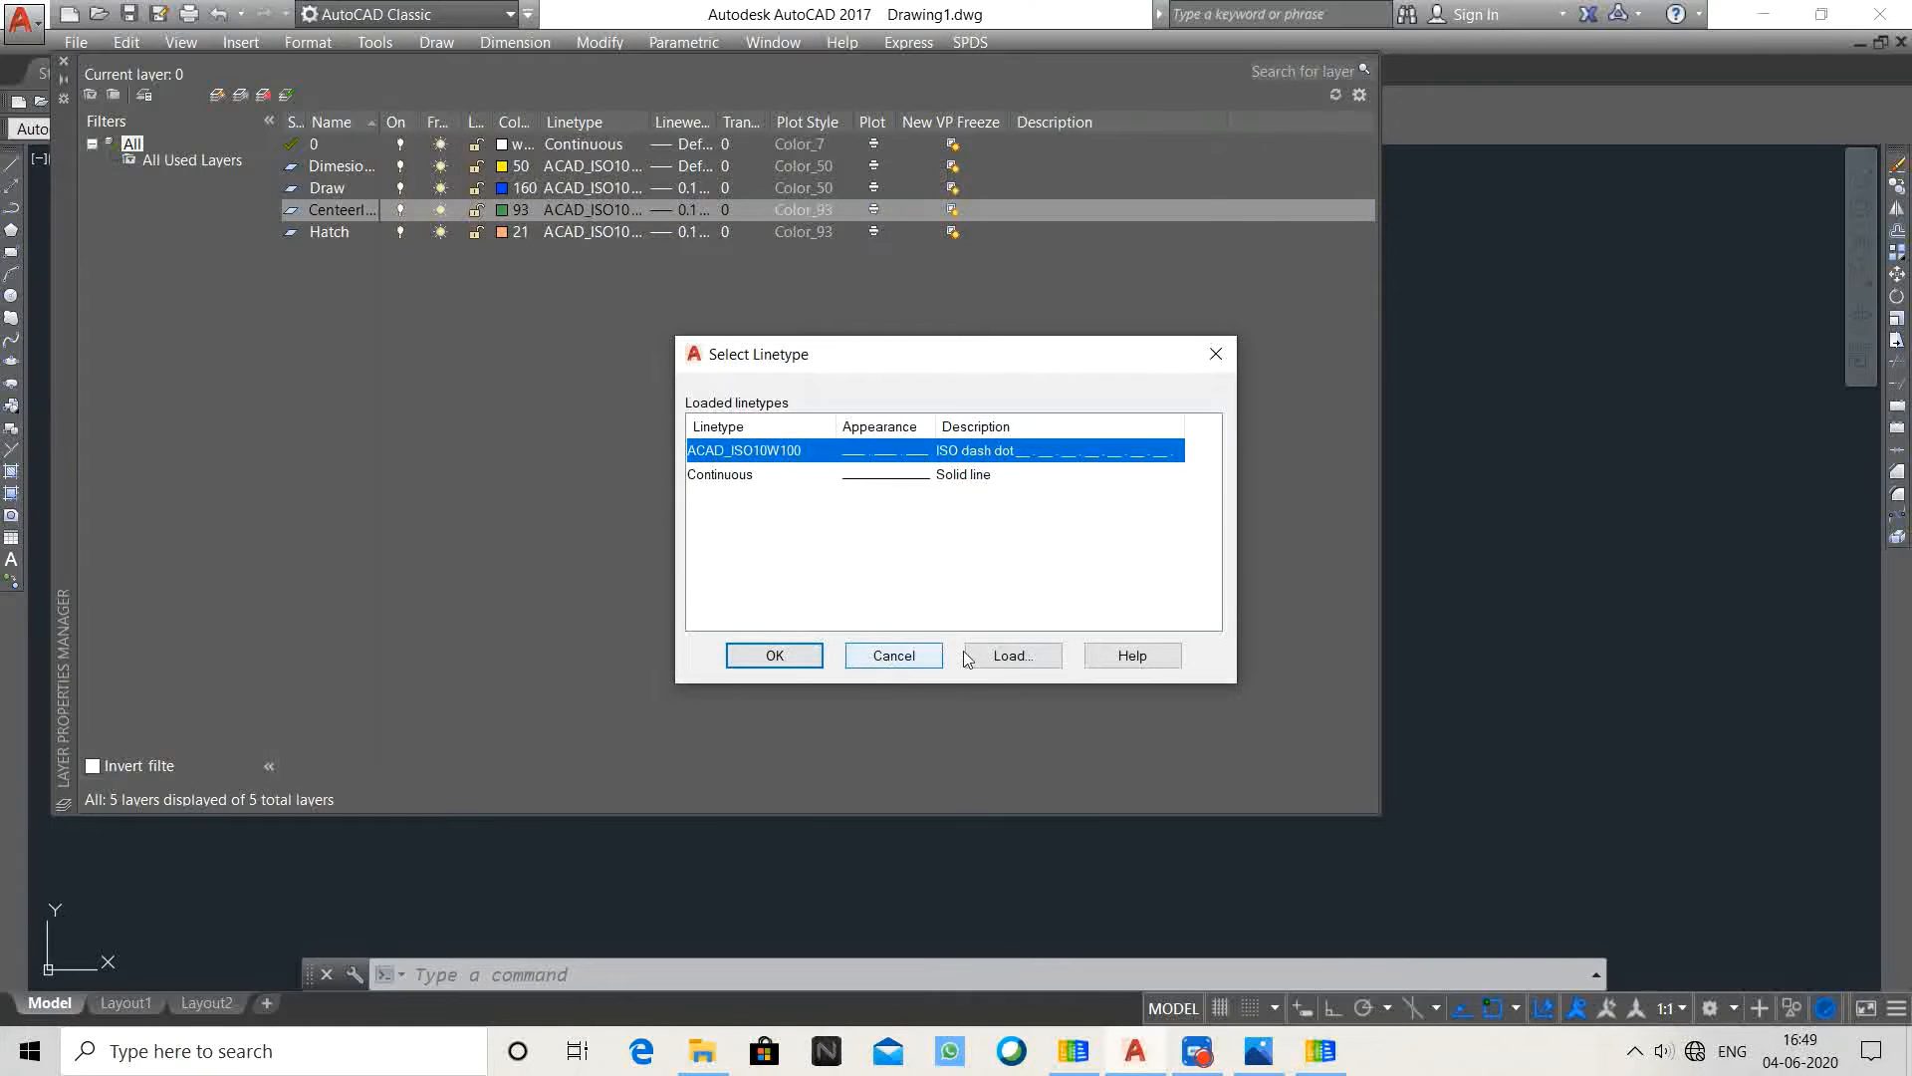
pyautogui.click(1013, 655)
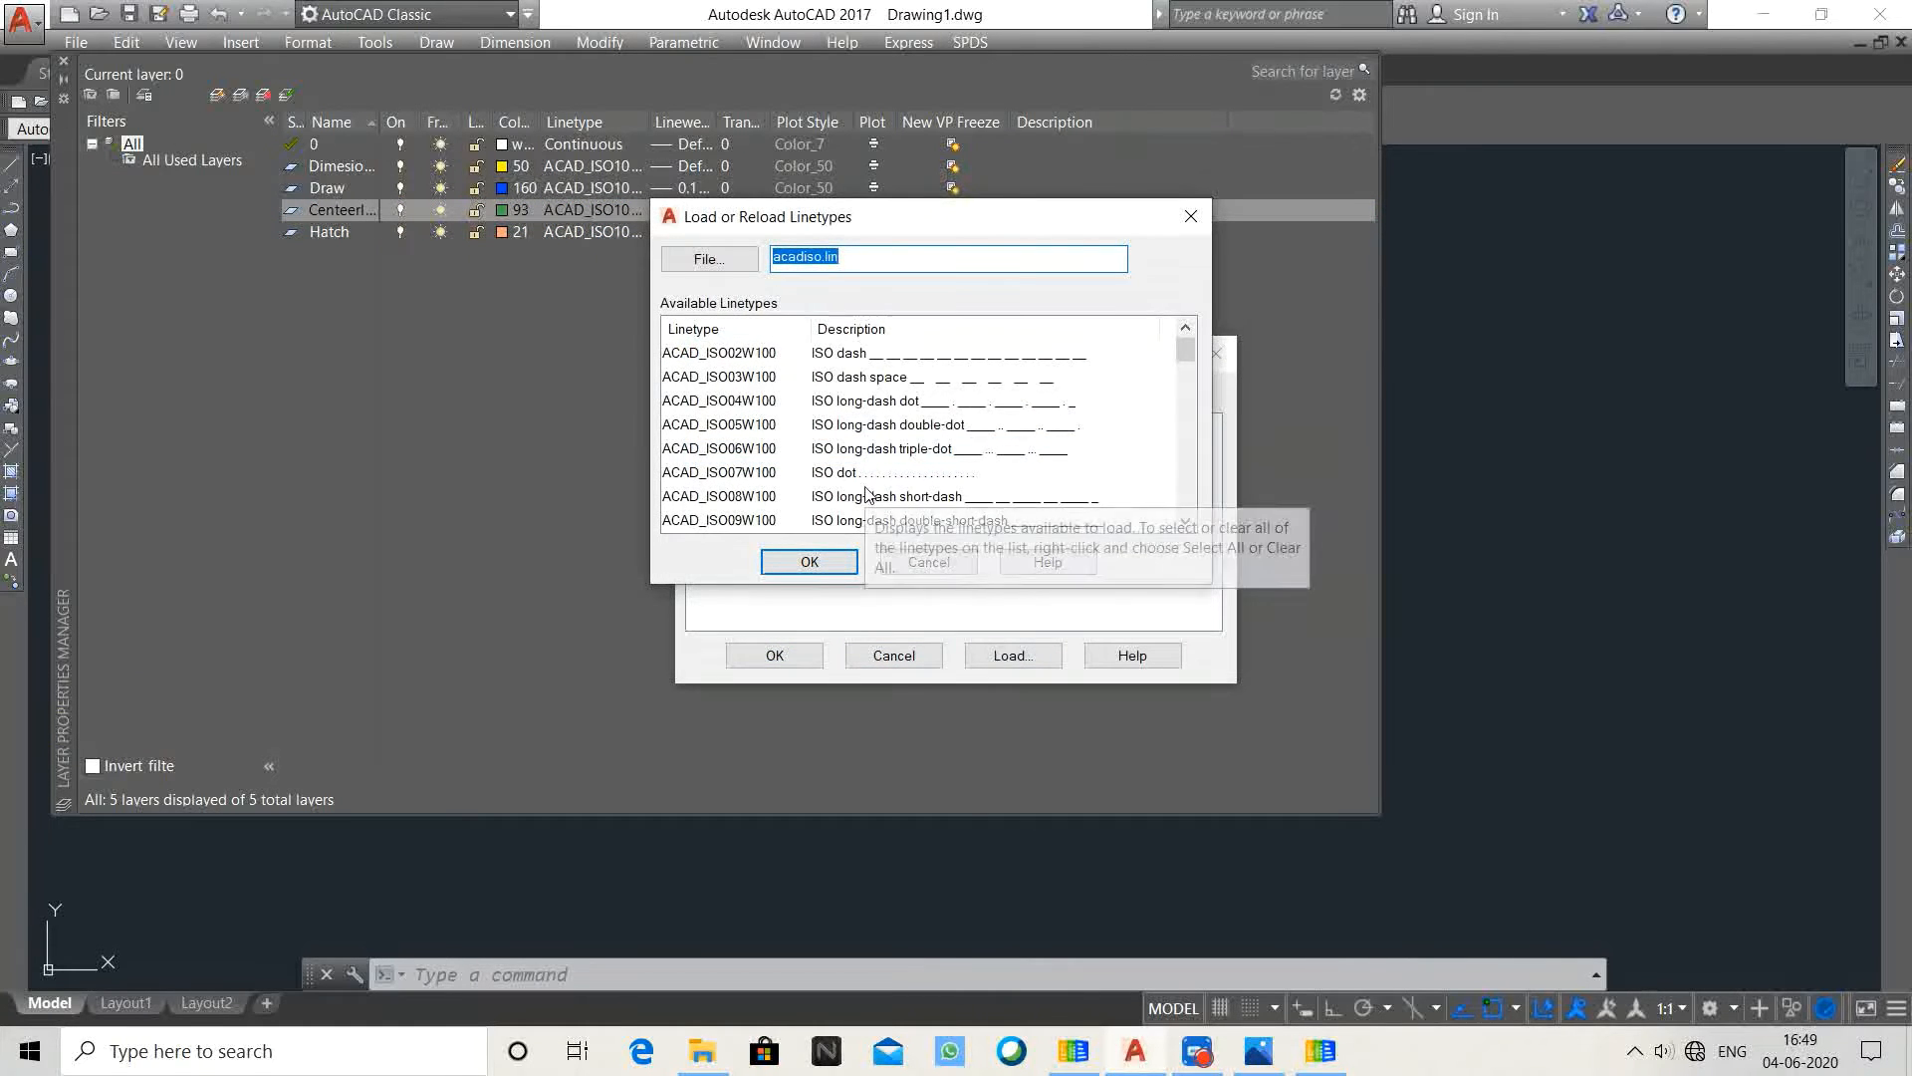
pyautogui.write('c')
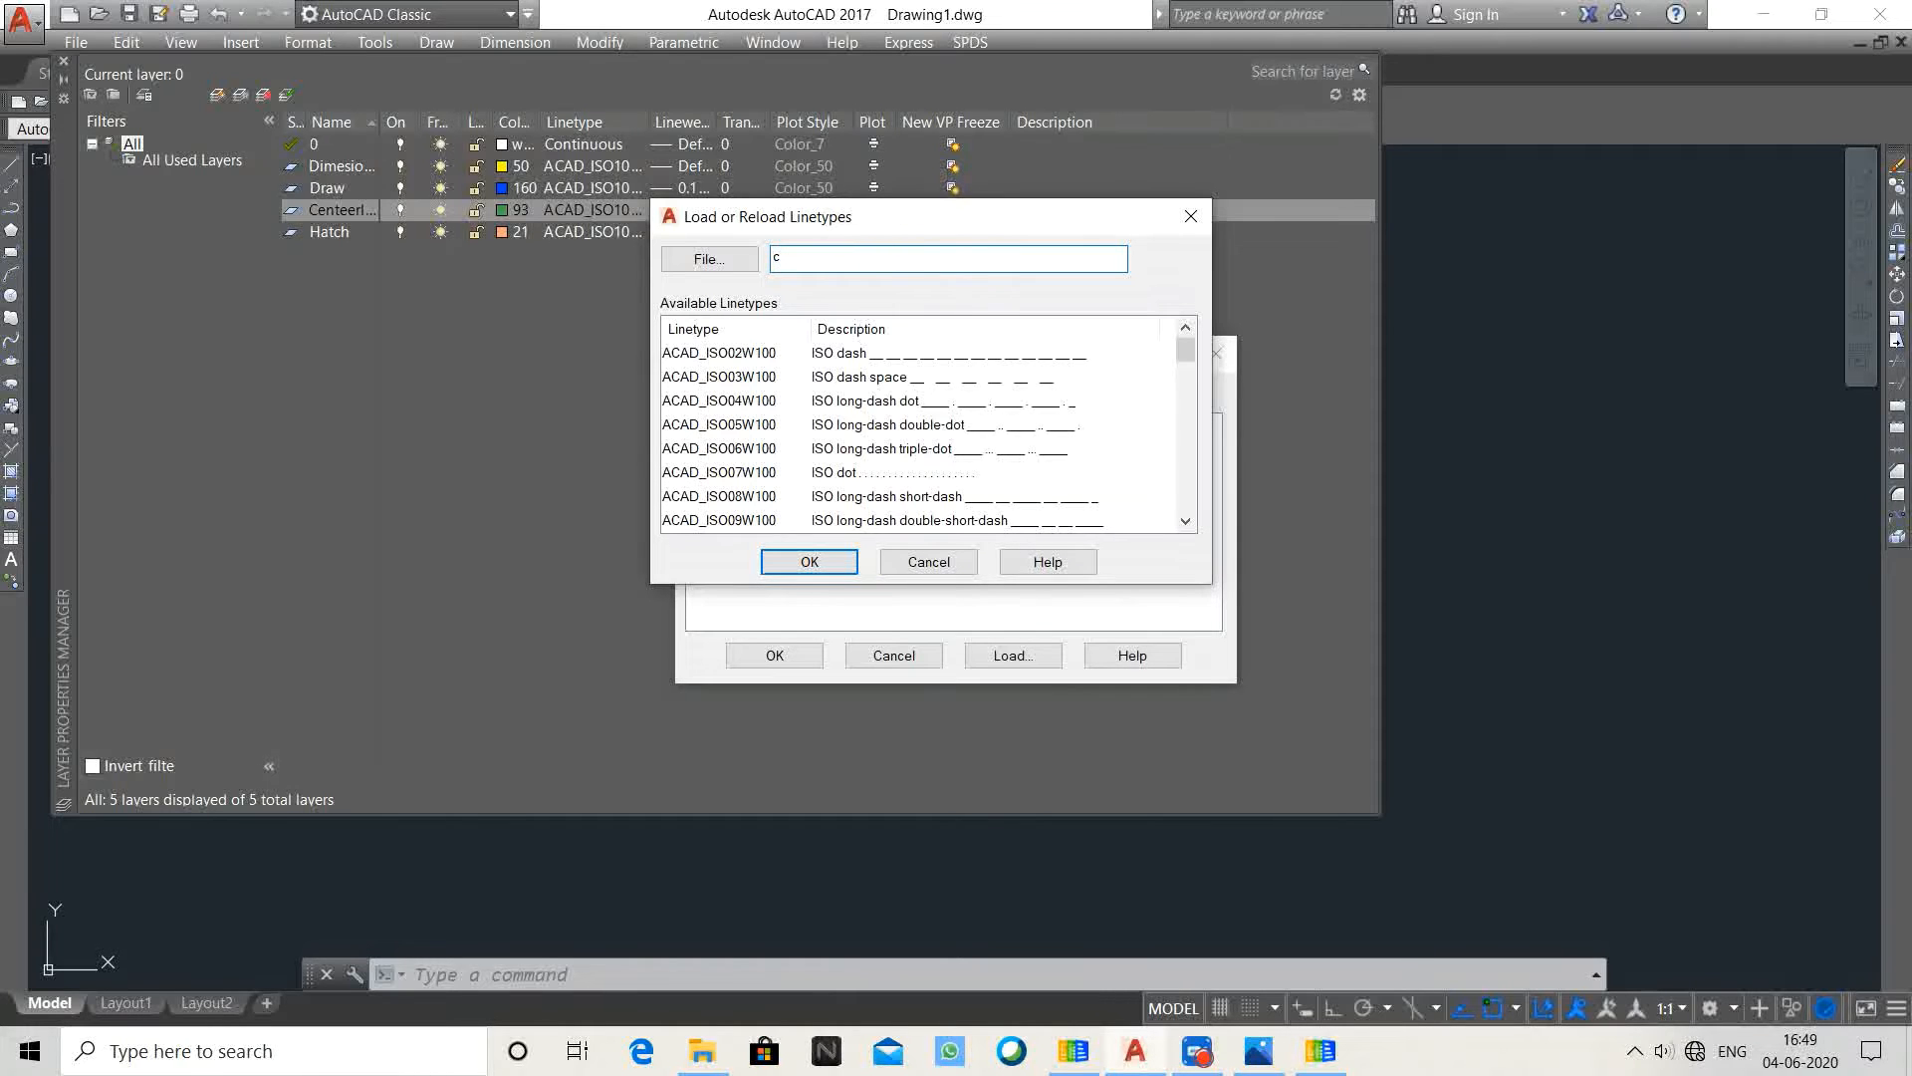
pyautogui.write('e')
pyautogui.scroll(-1, 863, 391)
pyautogui.scroll(-12, 862, 390)
pyautogui.scroll(2, 768, 448)
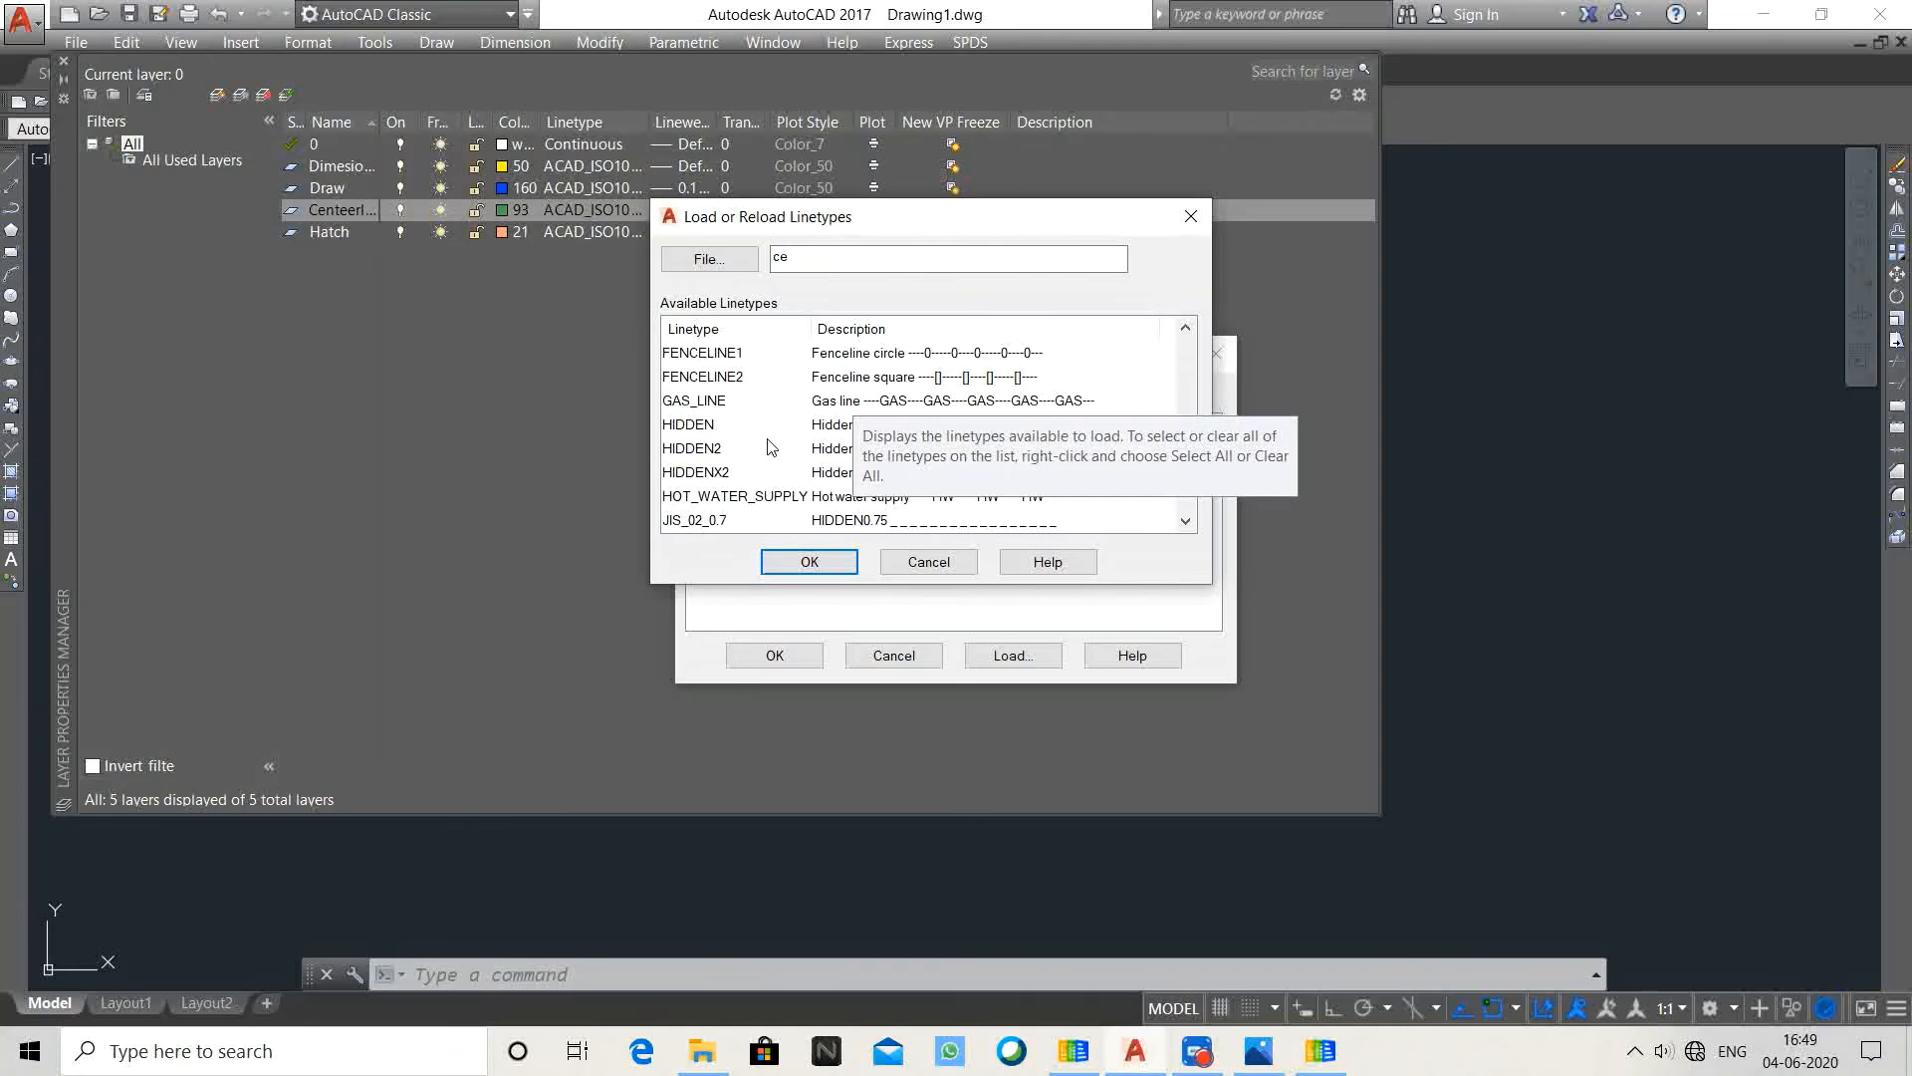
pyautogui.scroll(-6, 768, 447)
pyautogui.scroll(10, 768, 447)
pyautogui.scroll(7, 721, 403)
pyautogui.scroll(-4, 723, 428)
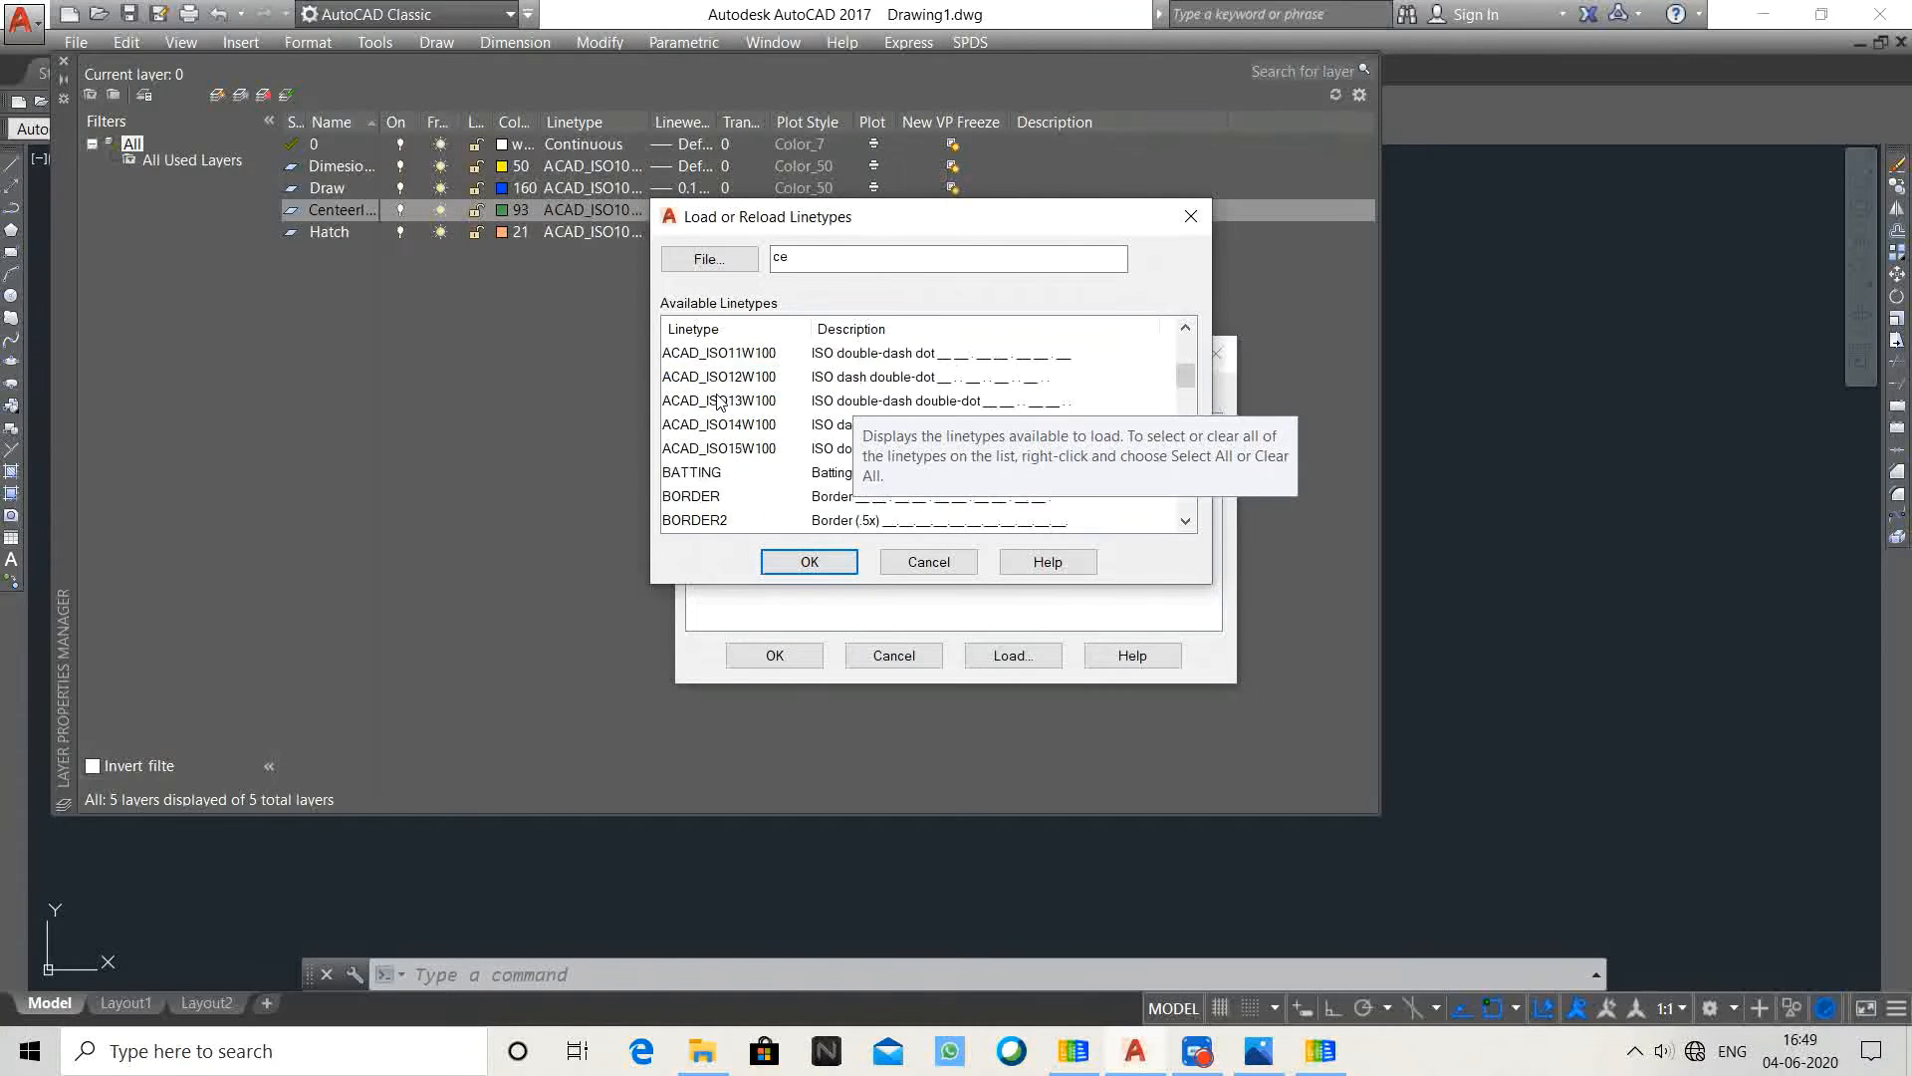
pyautogui.scroll(-1, 723, 438)
pyautogui.click(715, 426)
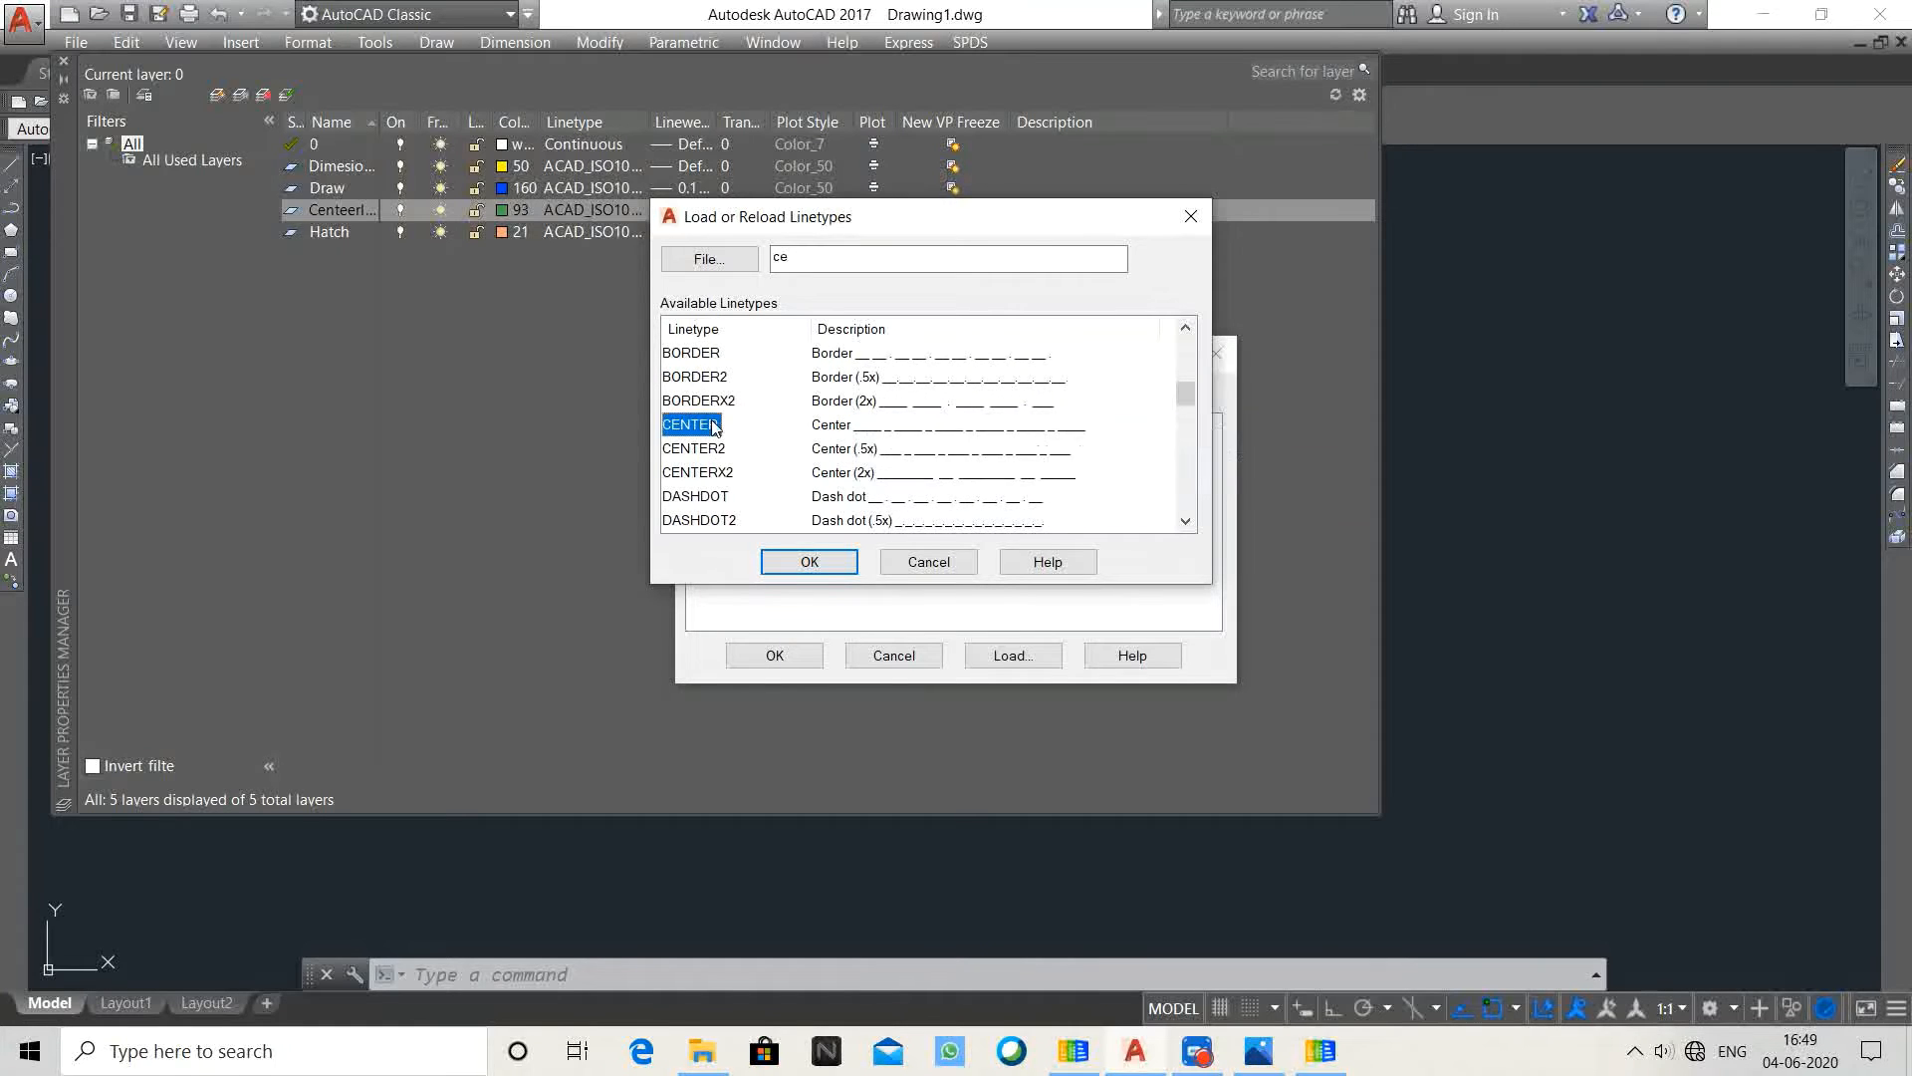
pyautogui.click(825, 561)
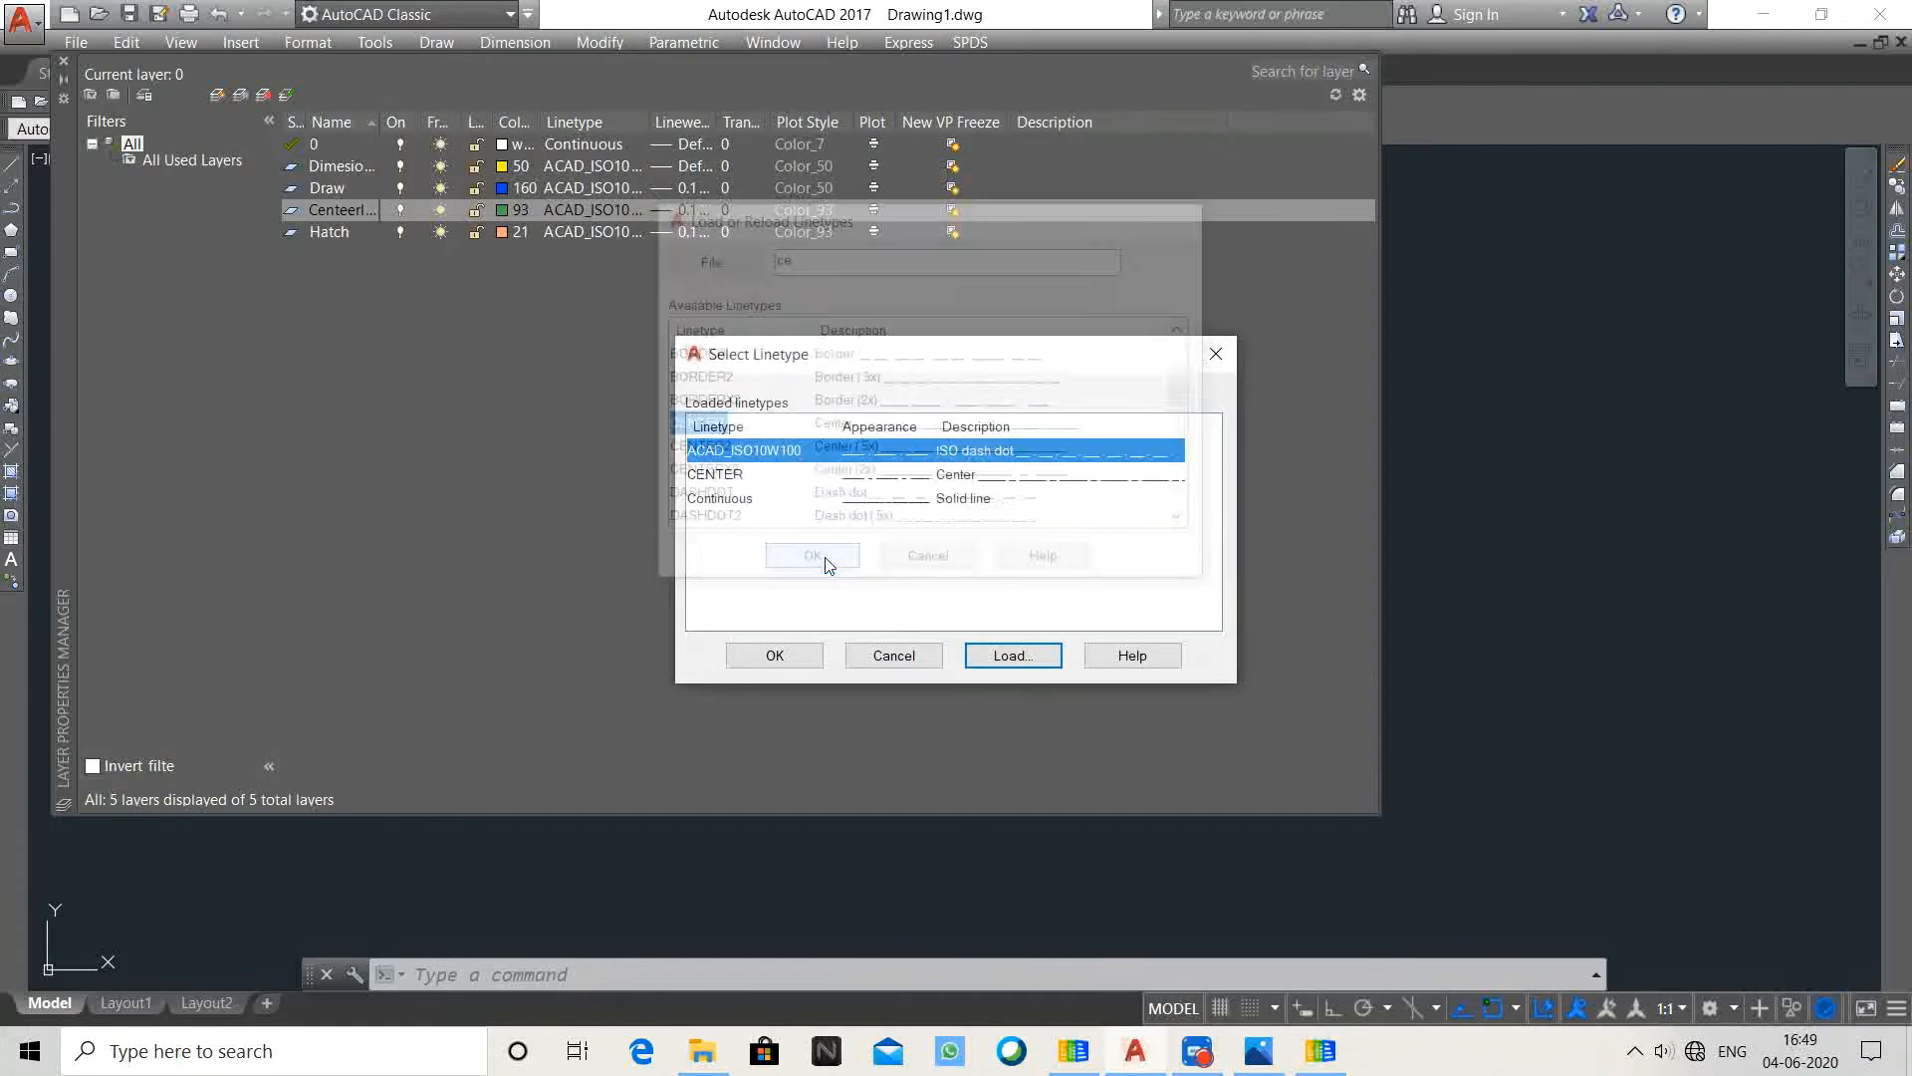
pyautogui.click(806, 479)
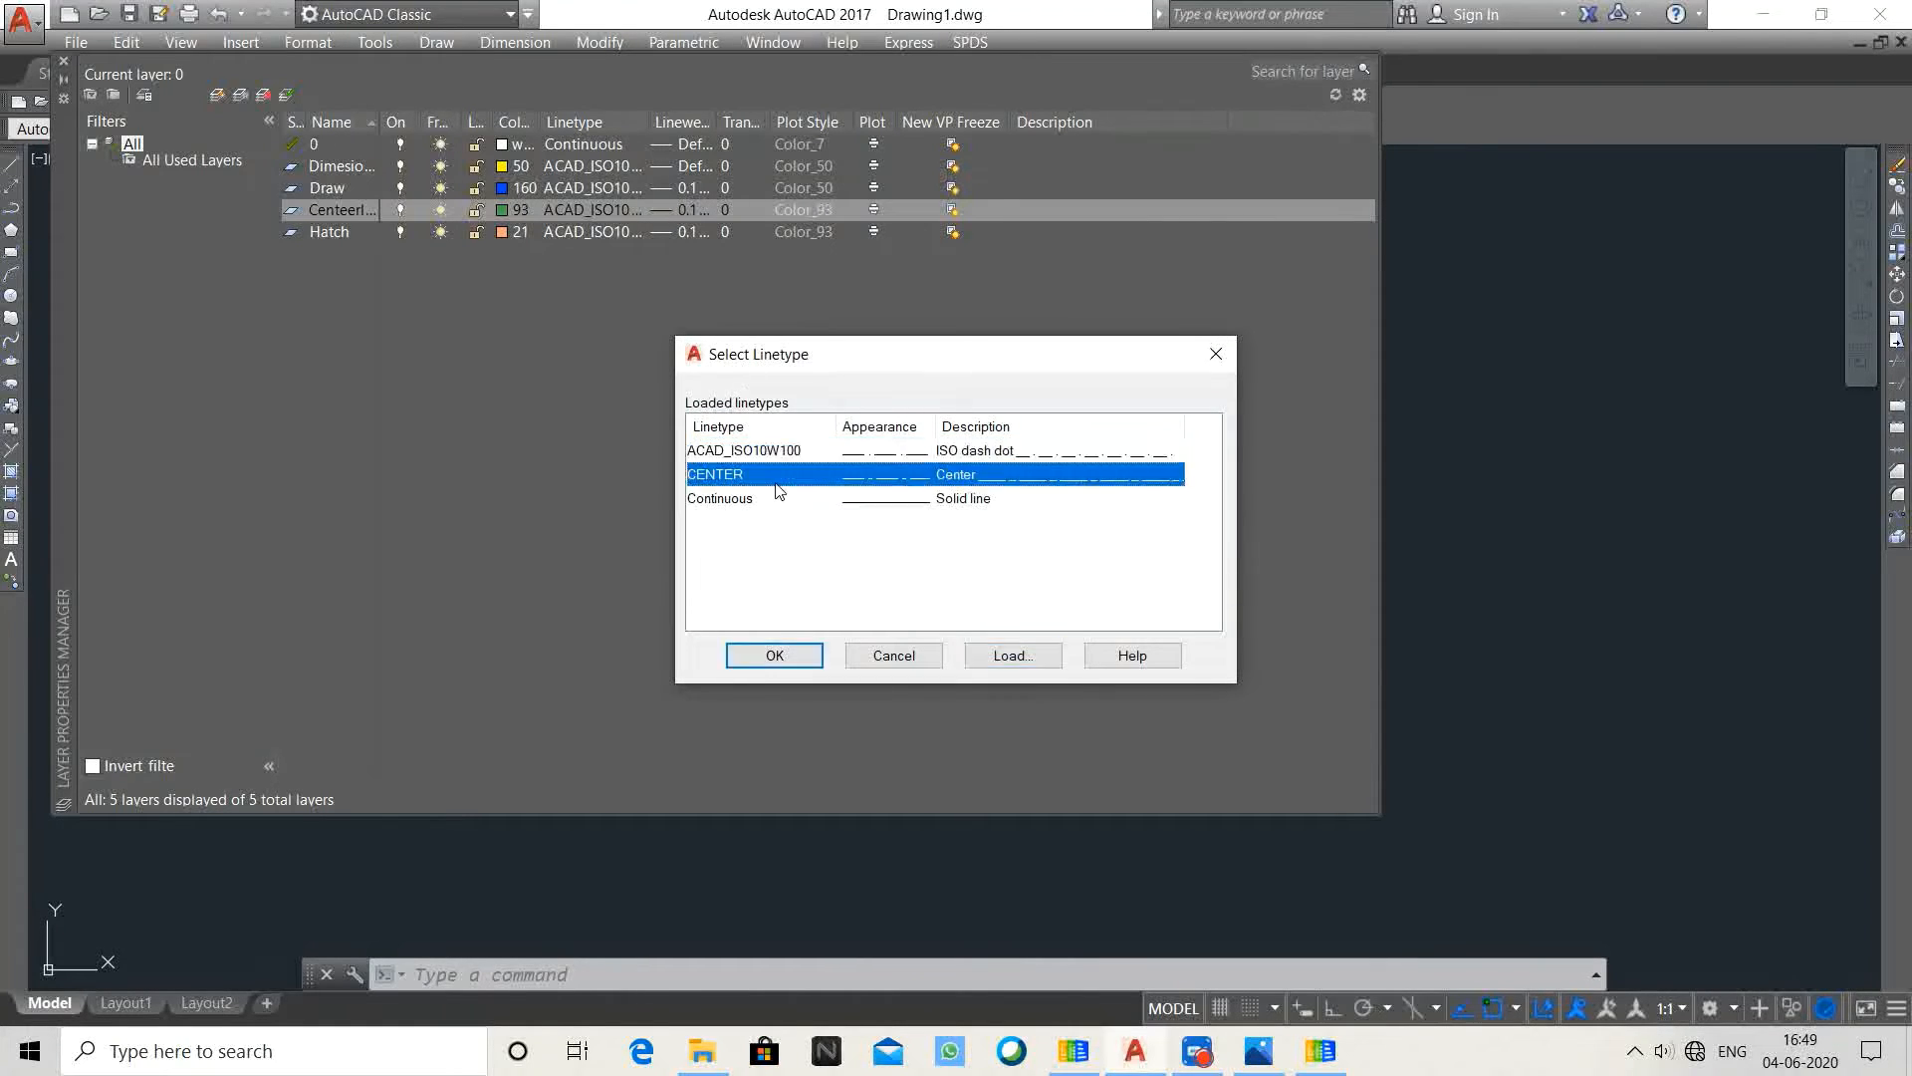
pyautogui.click(775, 655)
# Step: Set the Hatch layer's lineweight to 0.00 mm
pyautogui.click(666, 231)
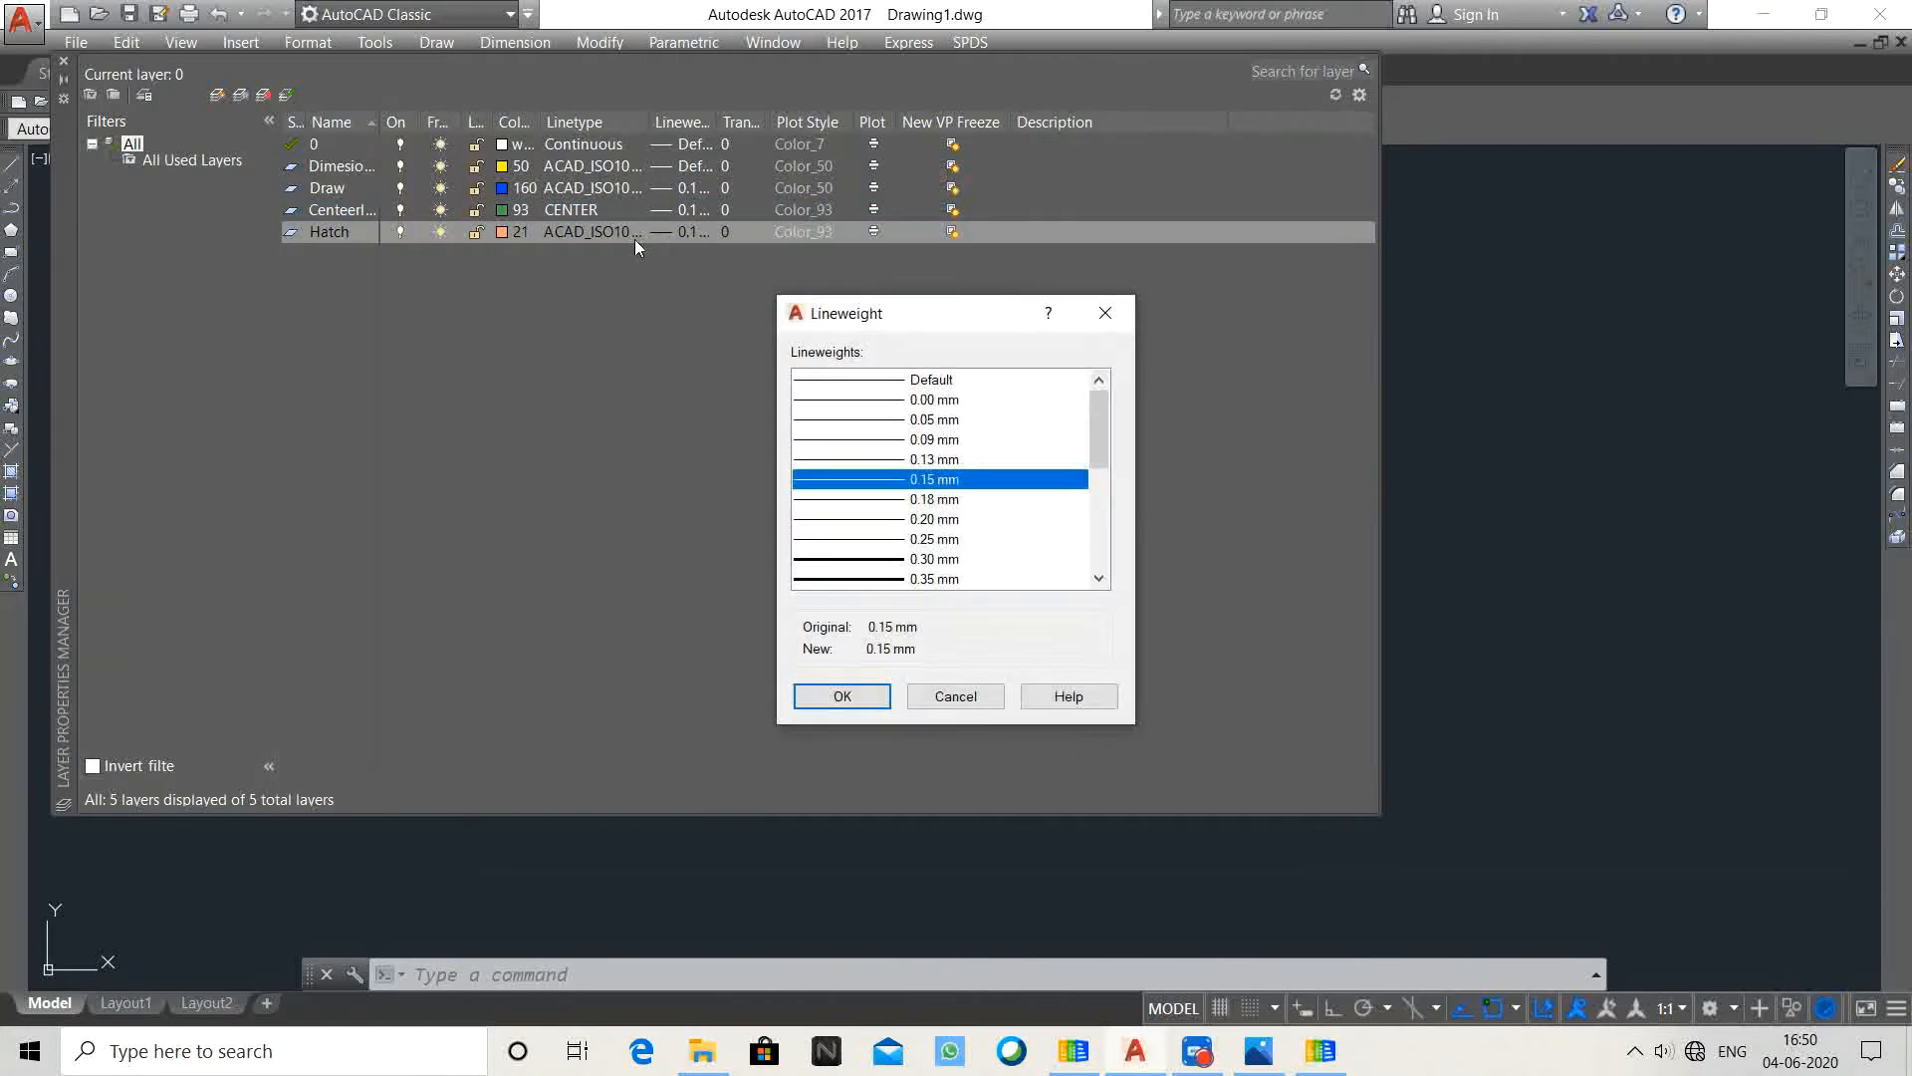
pyautogui.click(901, 401)
pyautogui.click(883, 695)
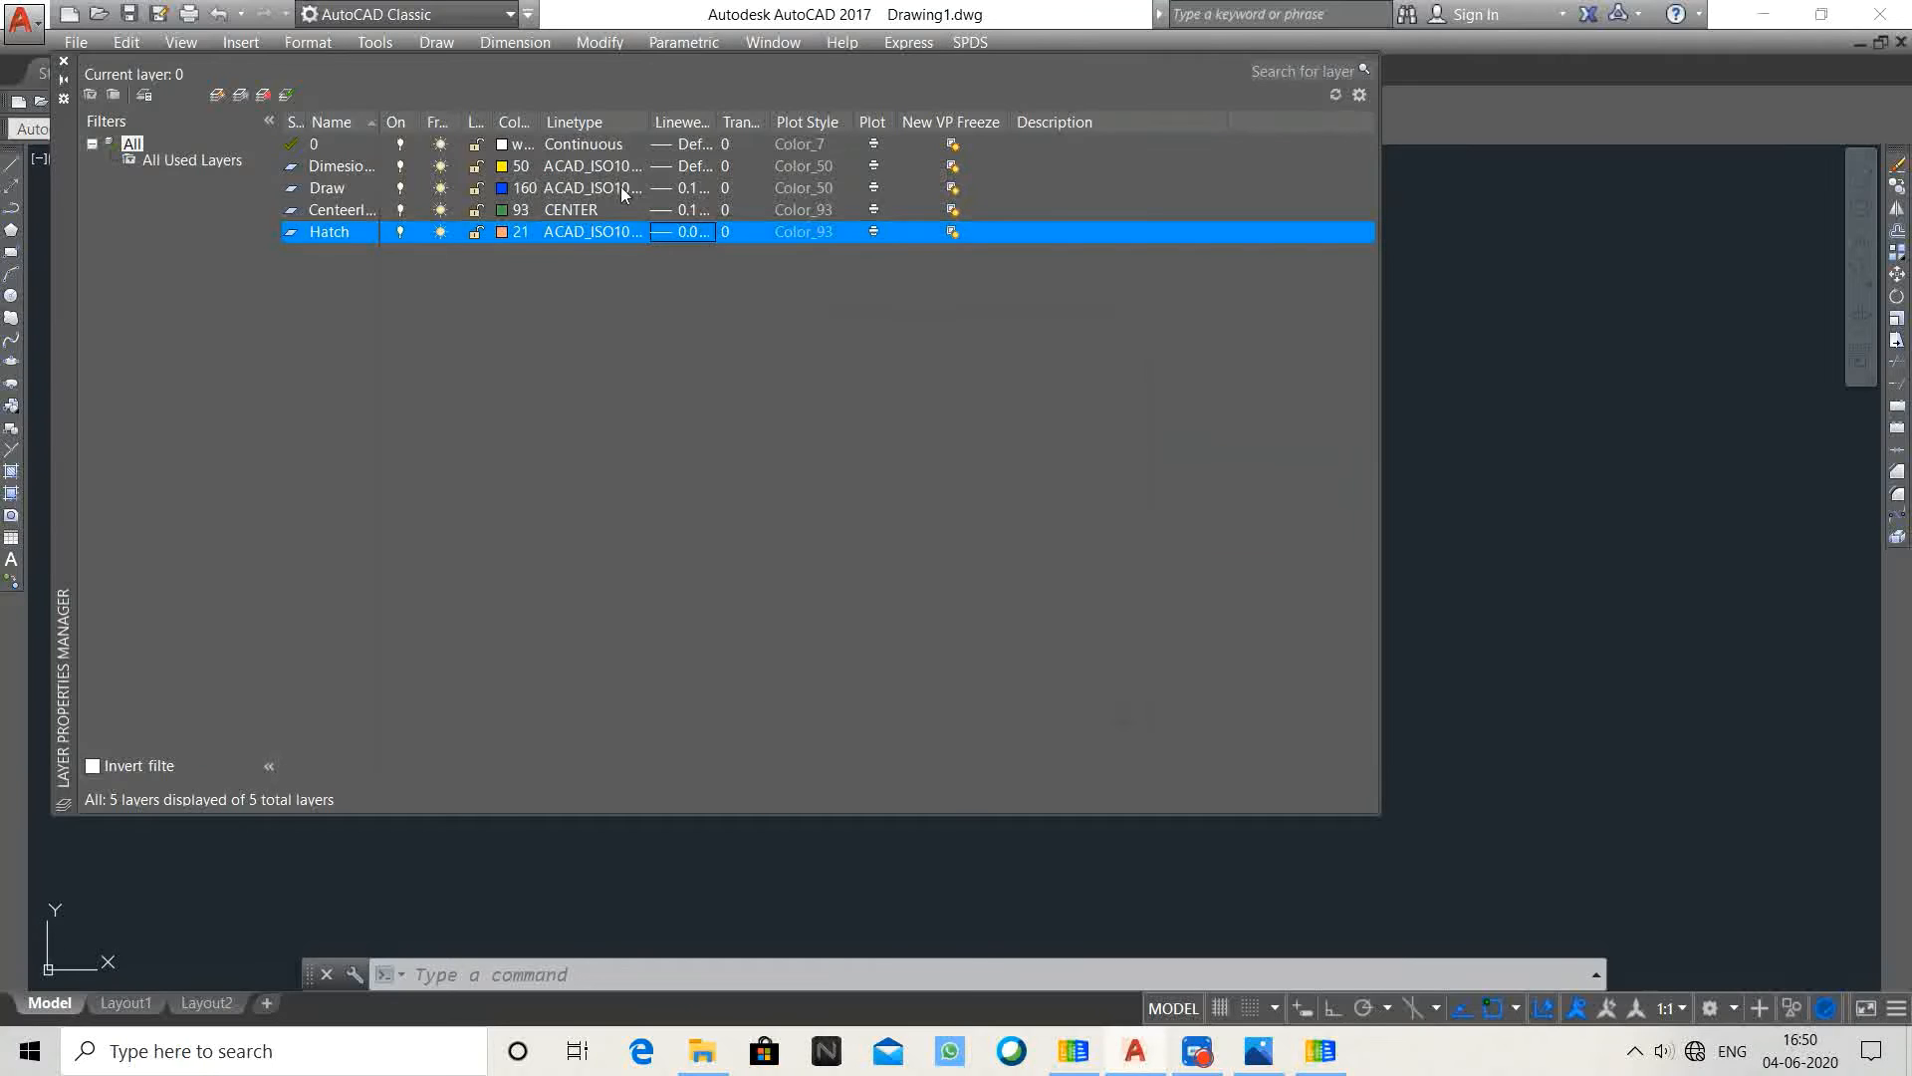
# Step: Open the Hatch layer's linetype selection and load the ISO dot linetype ACAD_ISO07W100
pyautogui.click(597, 231)
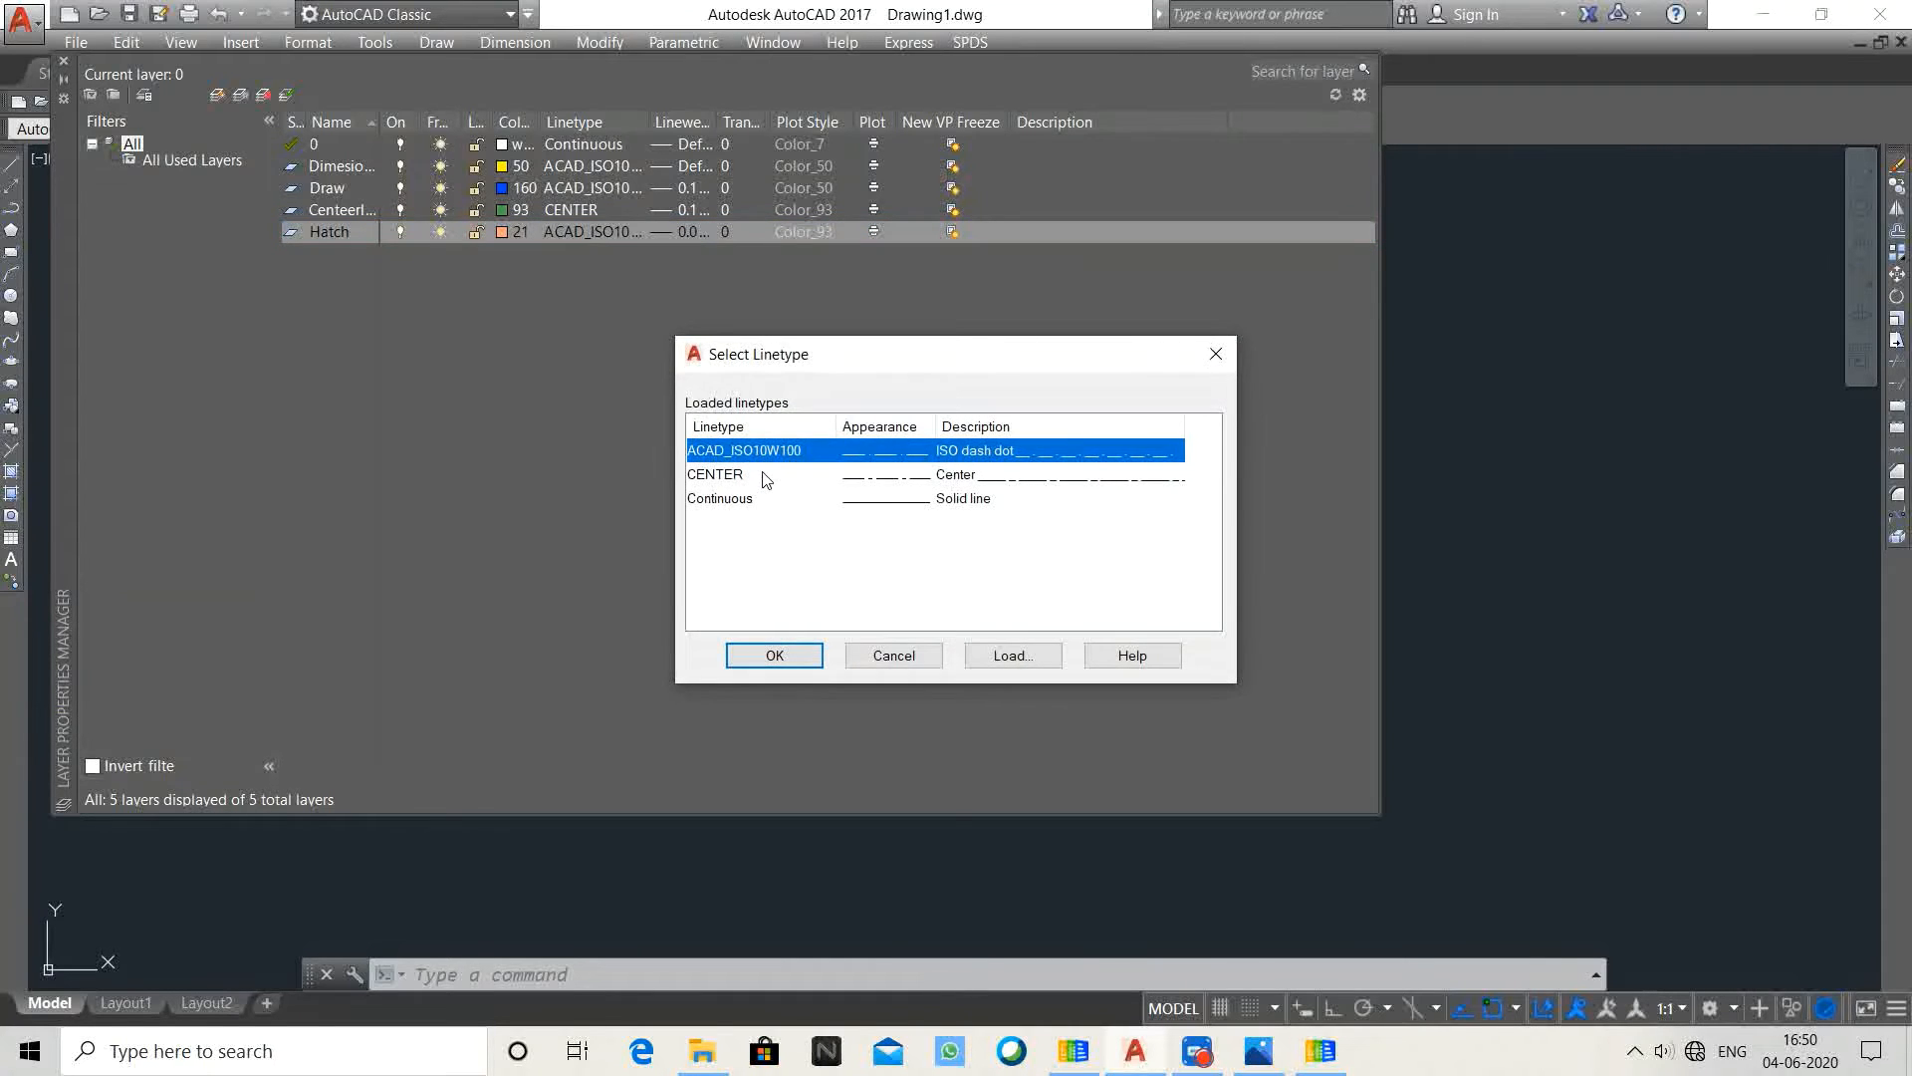
pyautogui.click(1004, 653)
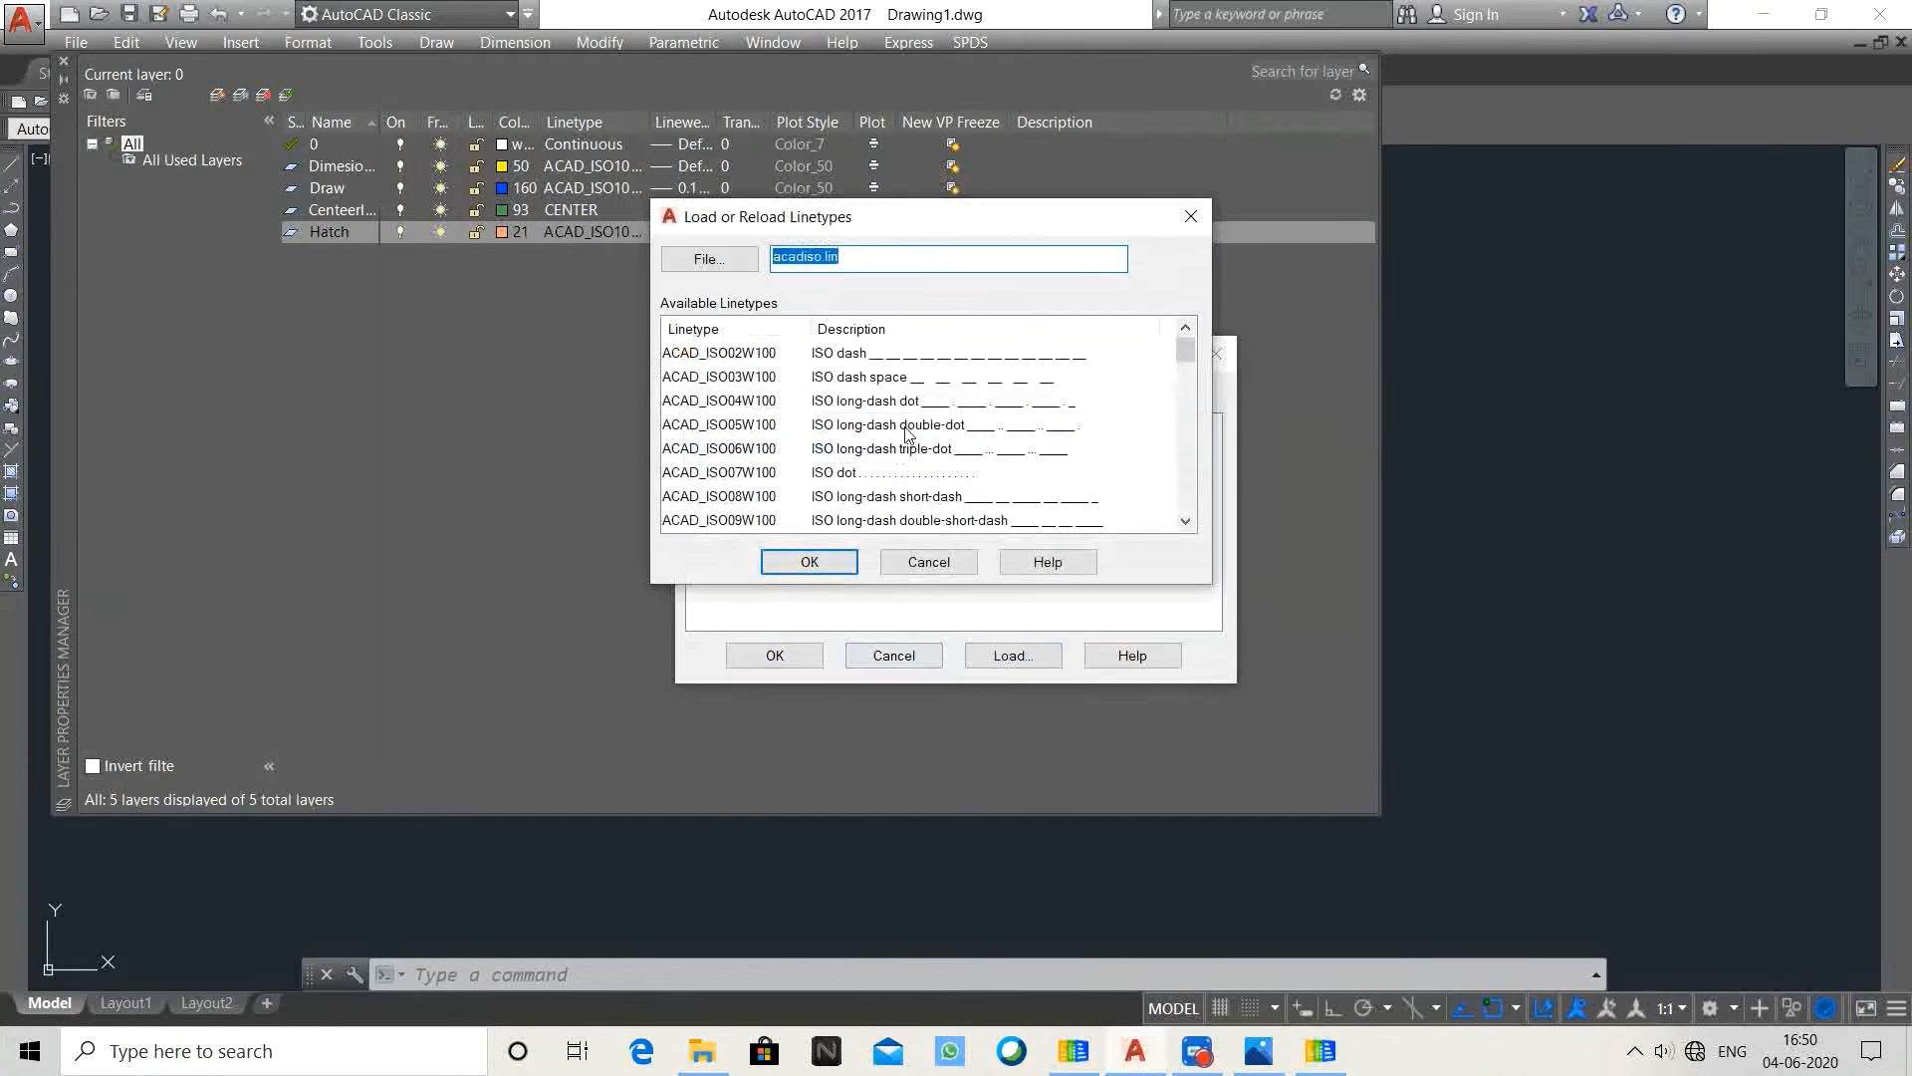
pyautogui.click(877, 477)
pyautogui.click(811, 563)
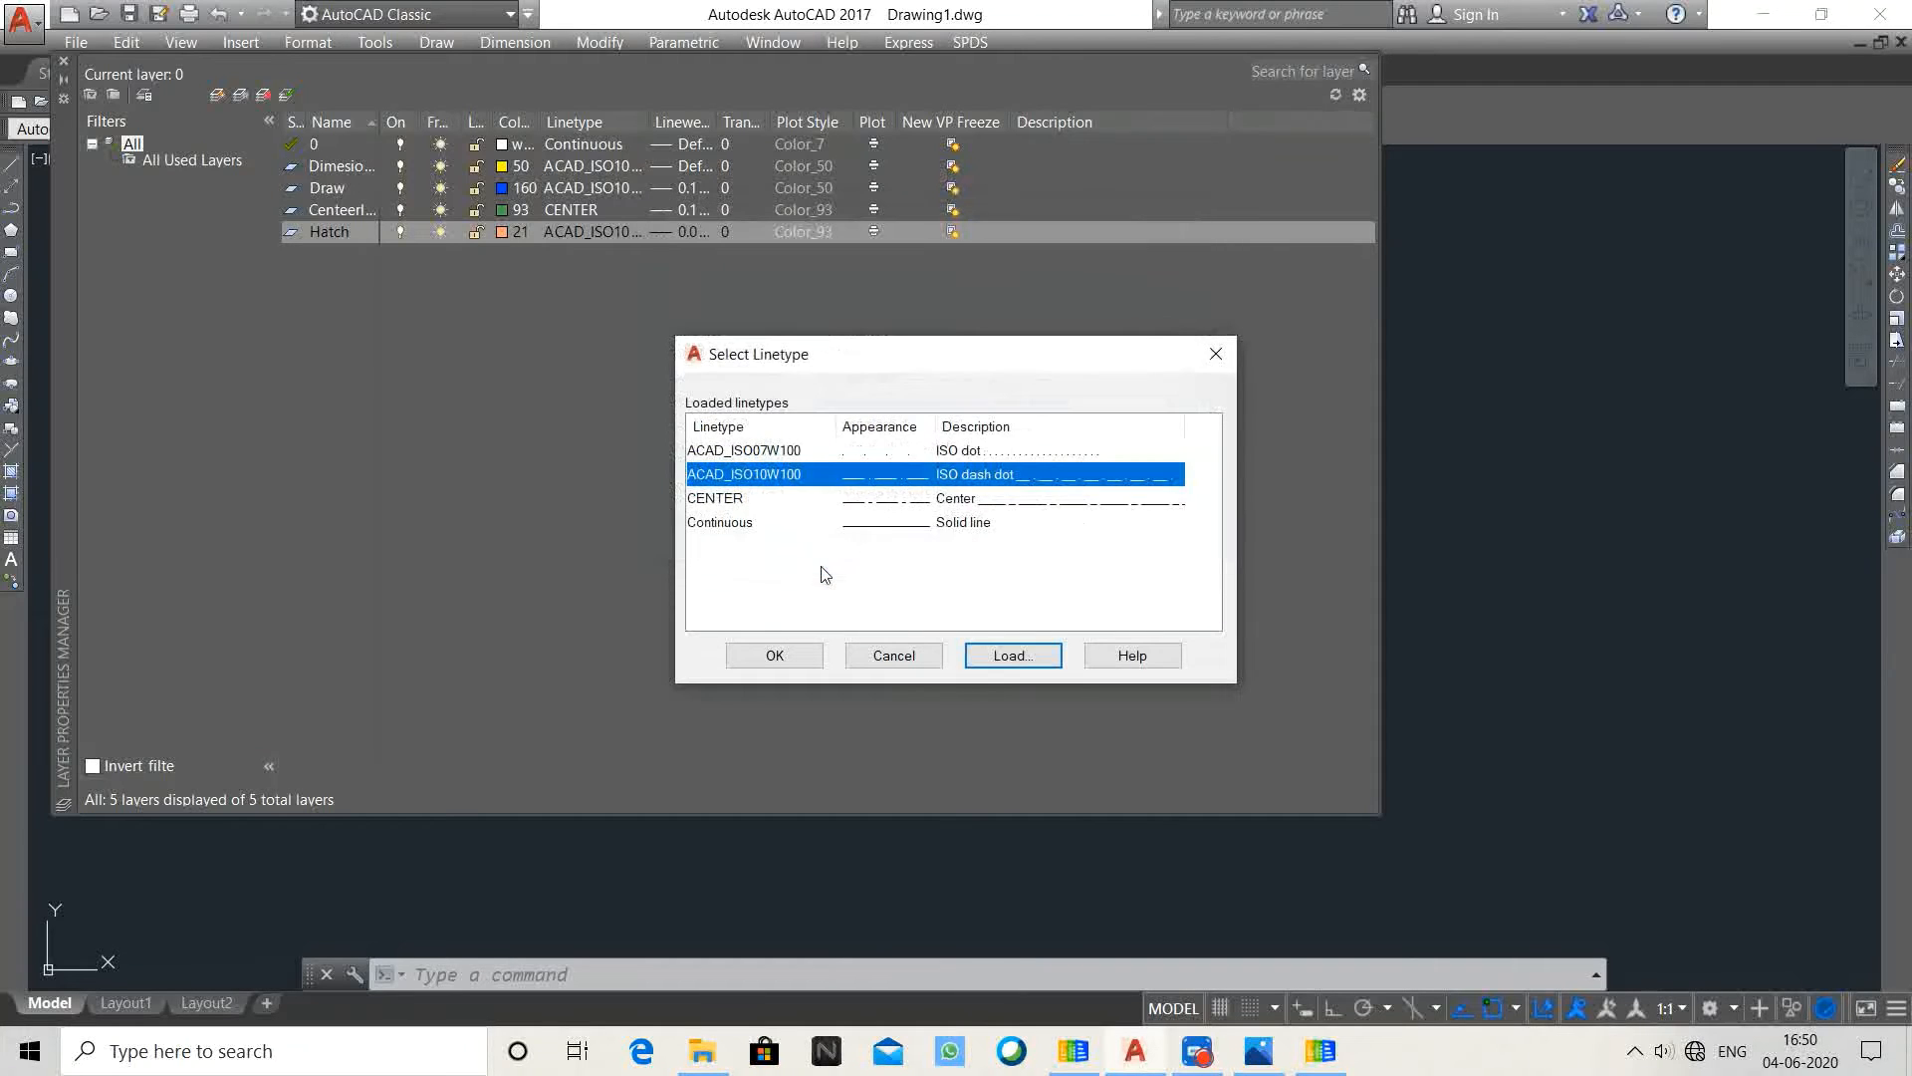
# Step: Load the BORDER linetype, assign it to the Hatch layer and close the layer manager
pyautogui.click(1020, 661)
pyautogui.scroll(-4, 889, 464)
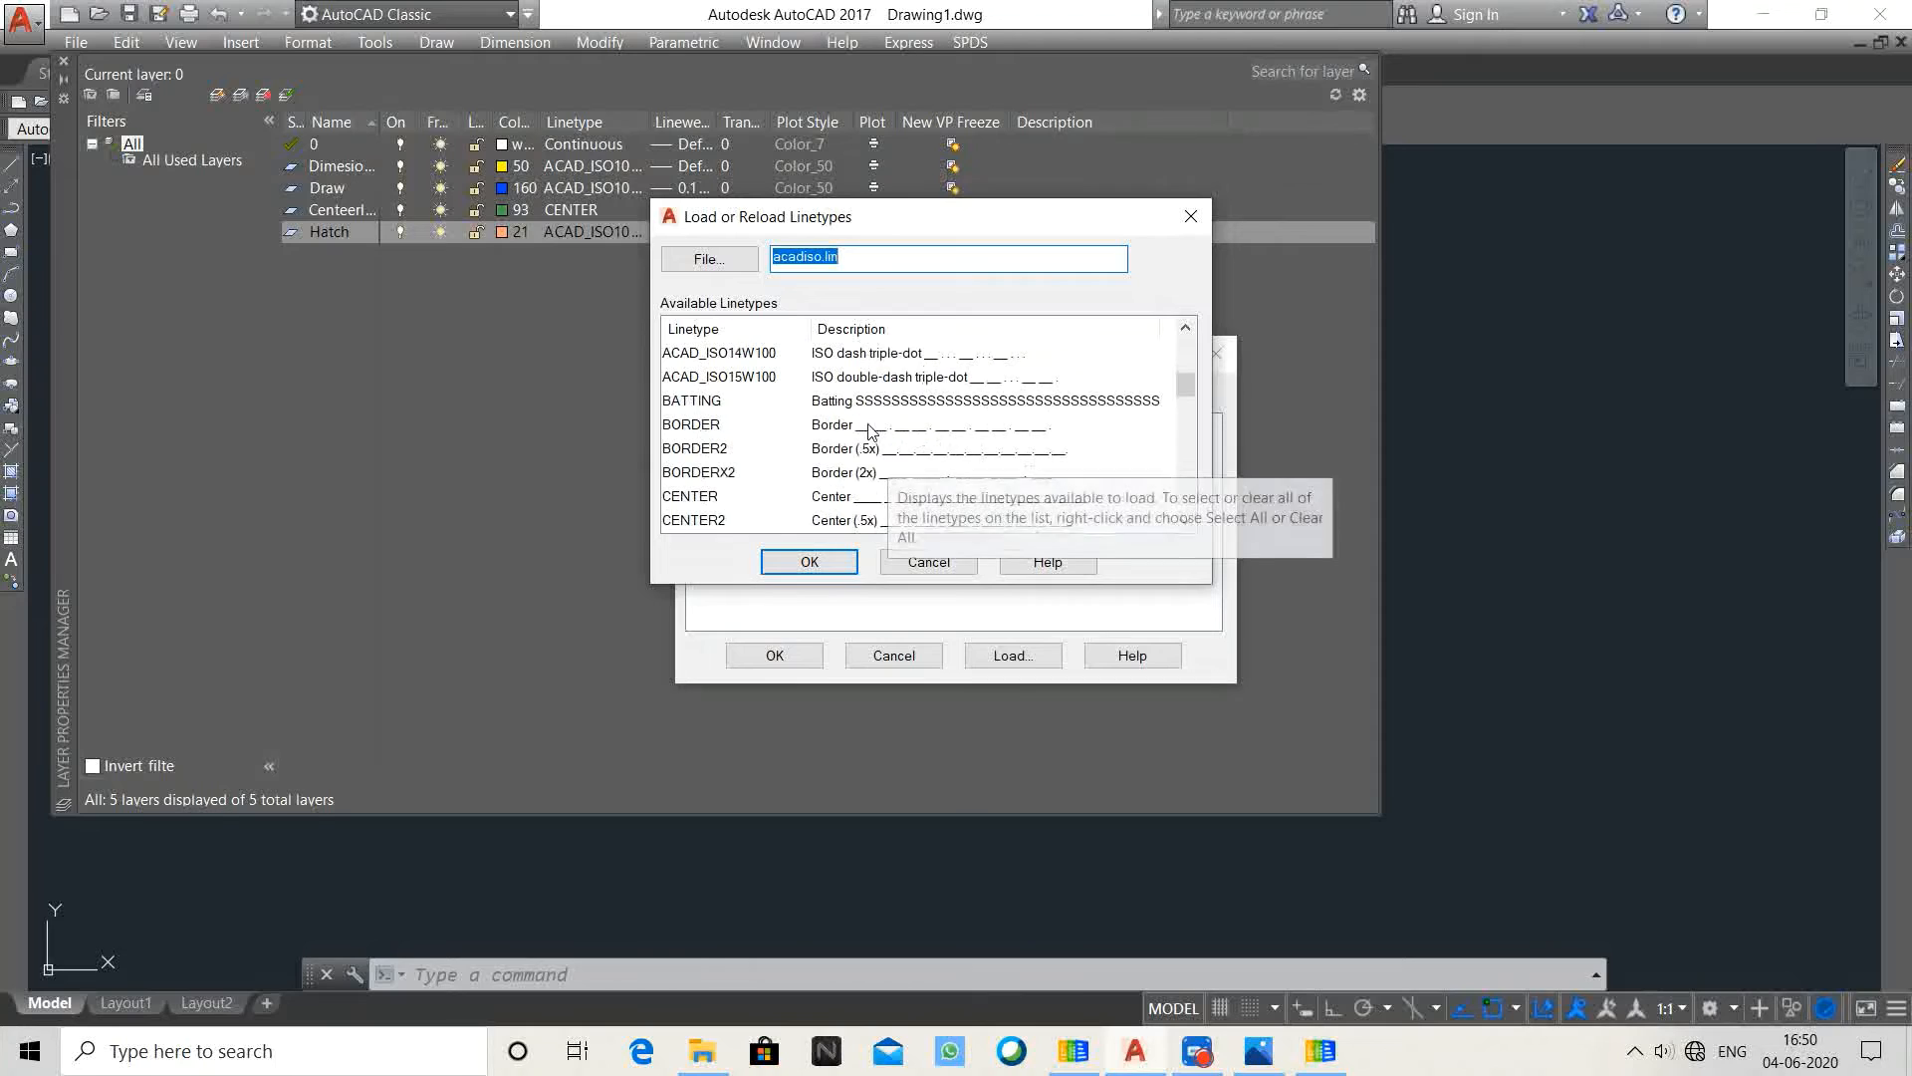
pyautogui.click(825, 427)
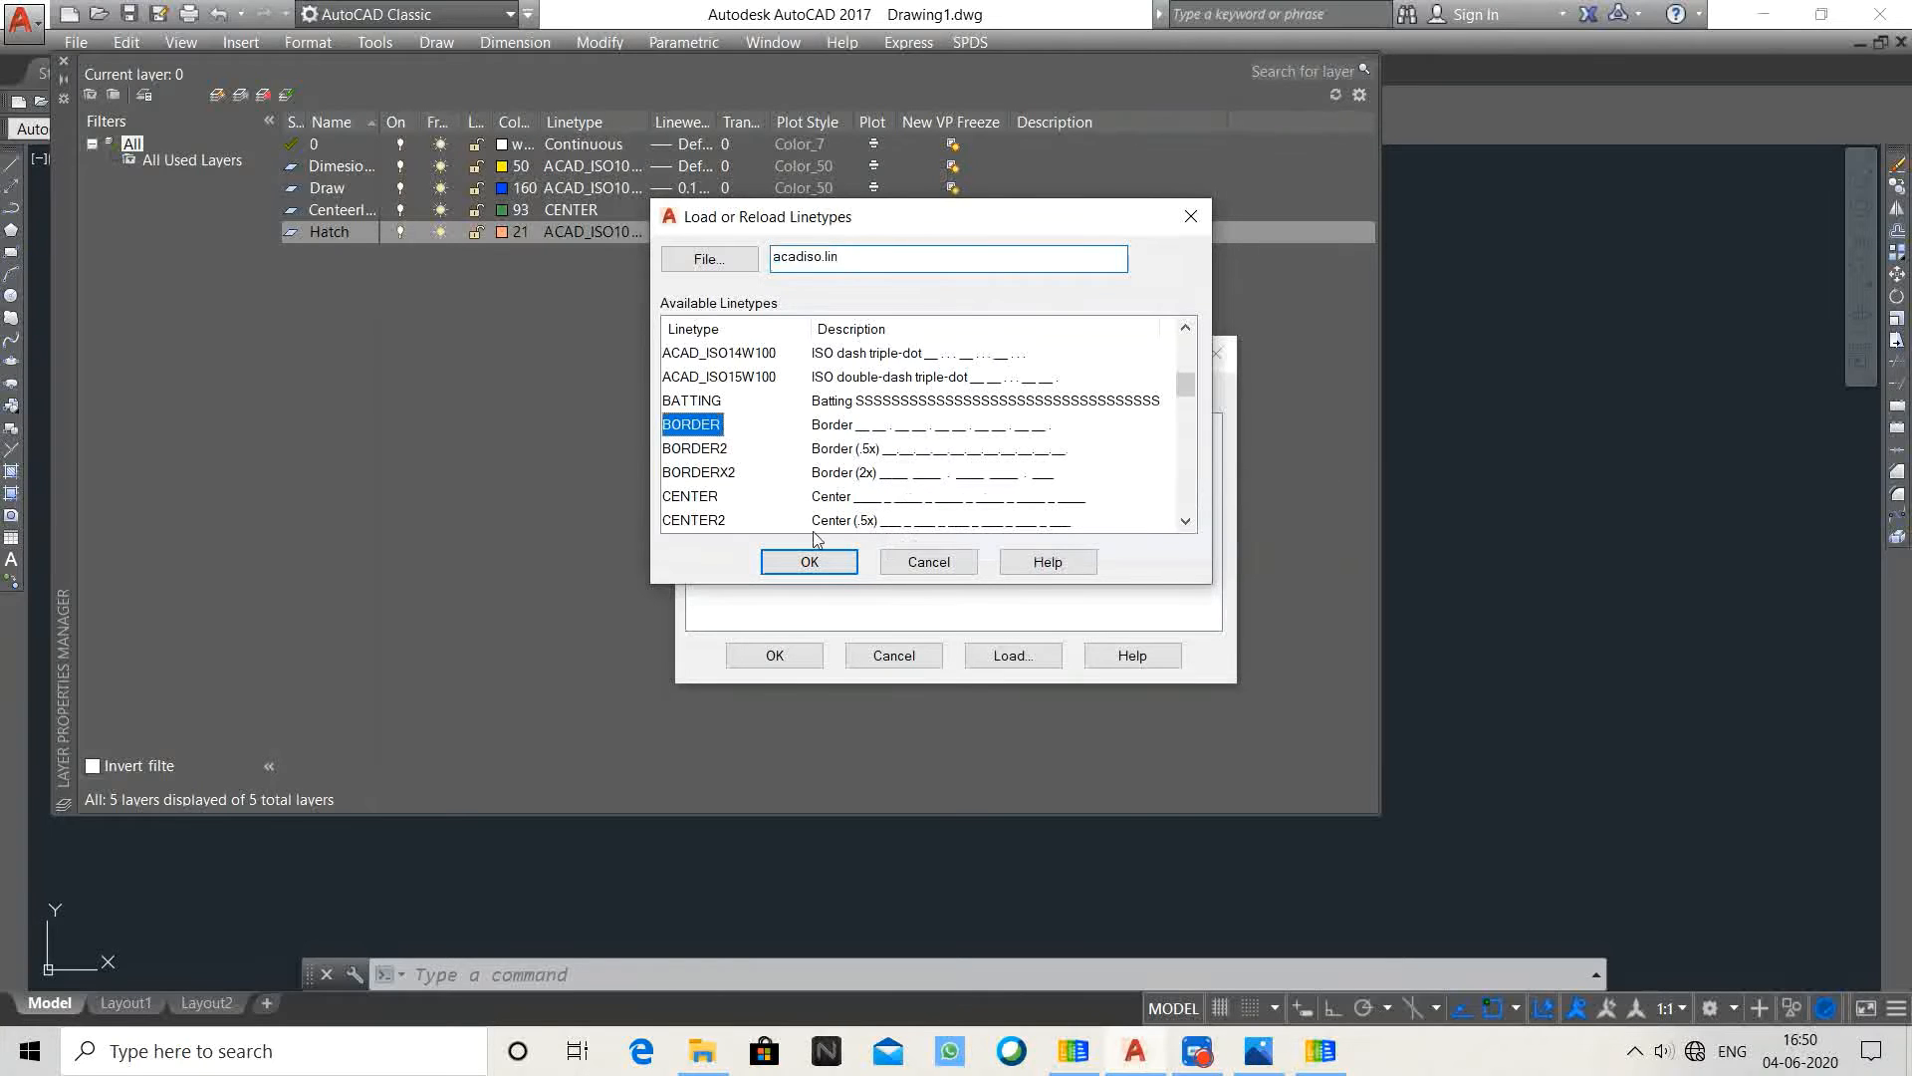
pyautogui.click(809, 562)
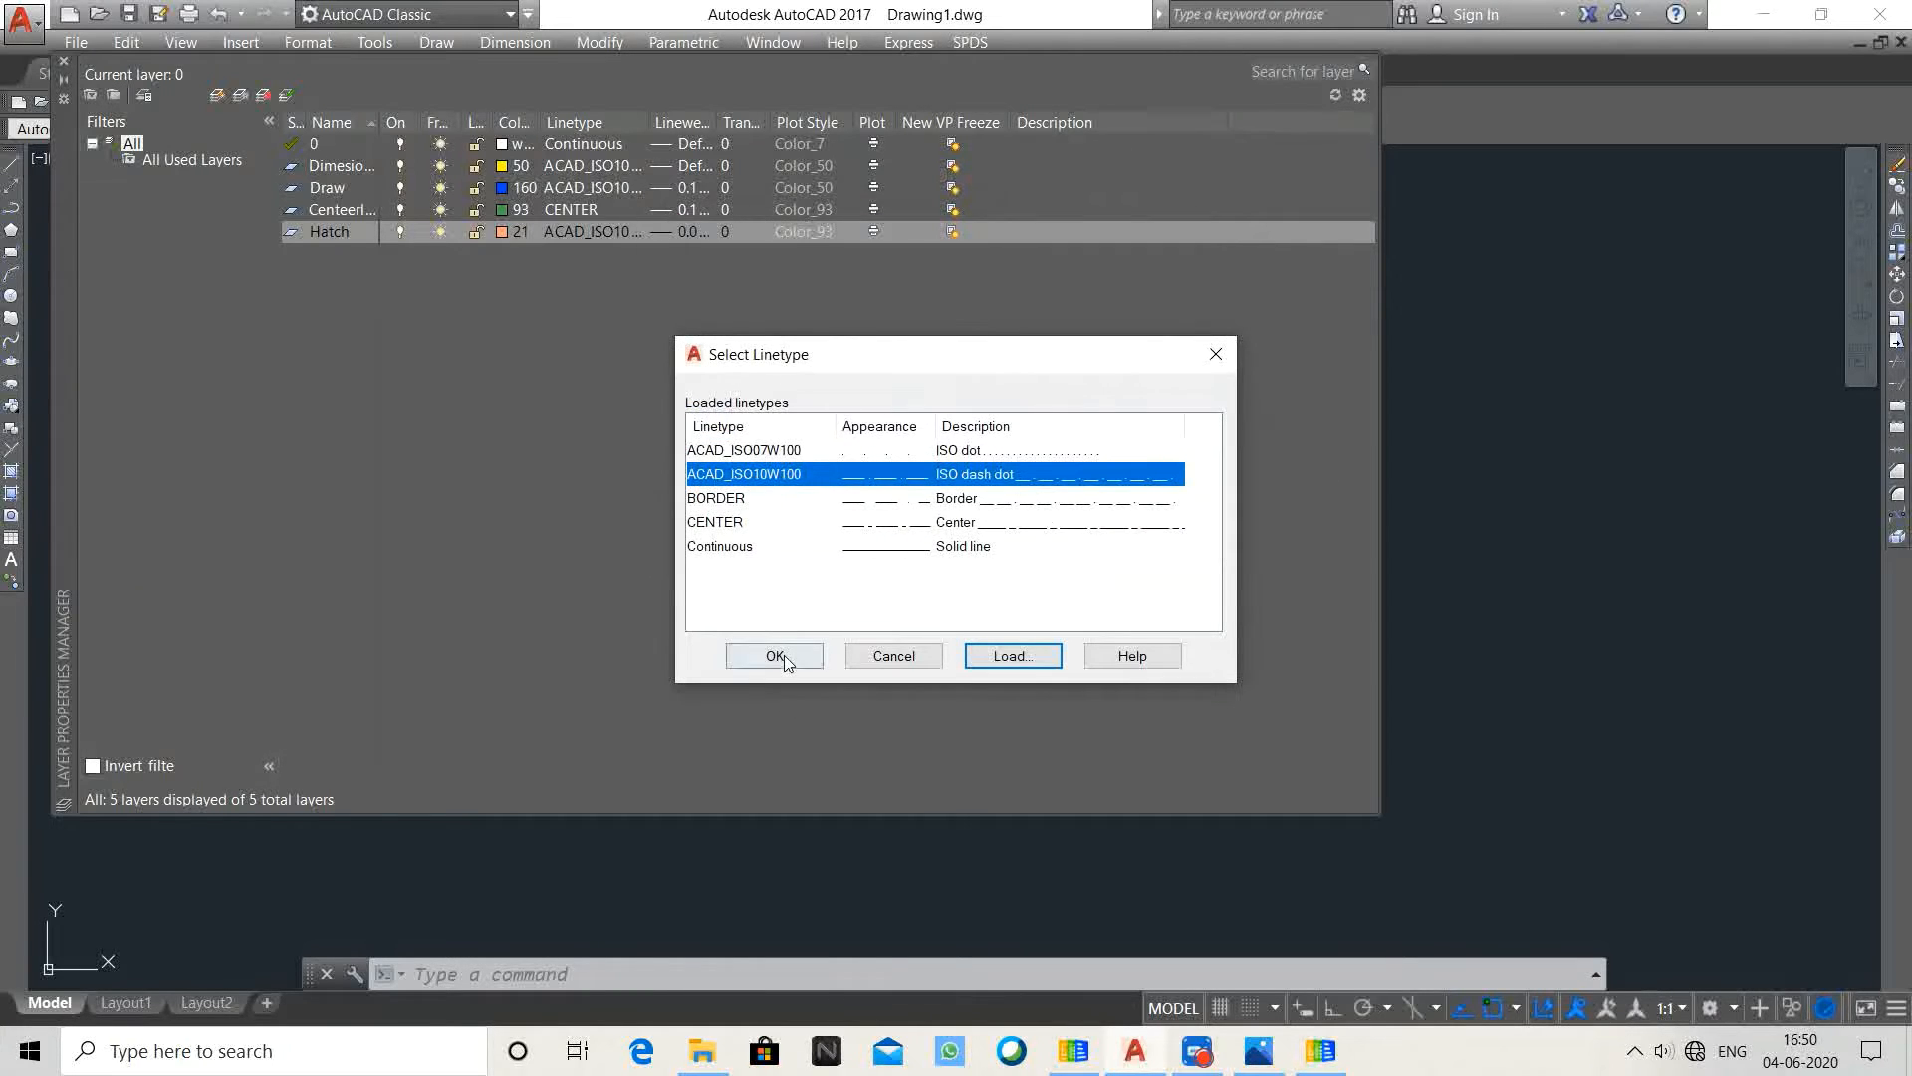
pyautogui.click(739, 500)
pyautogui.click(769, 656)
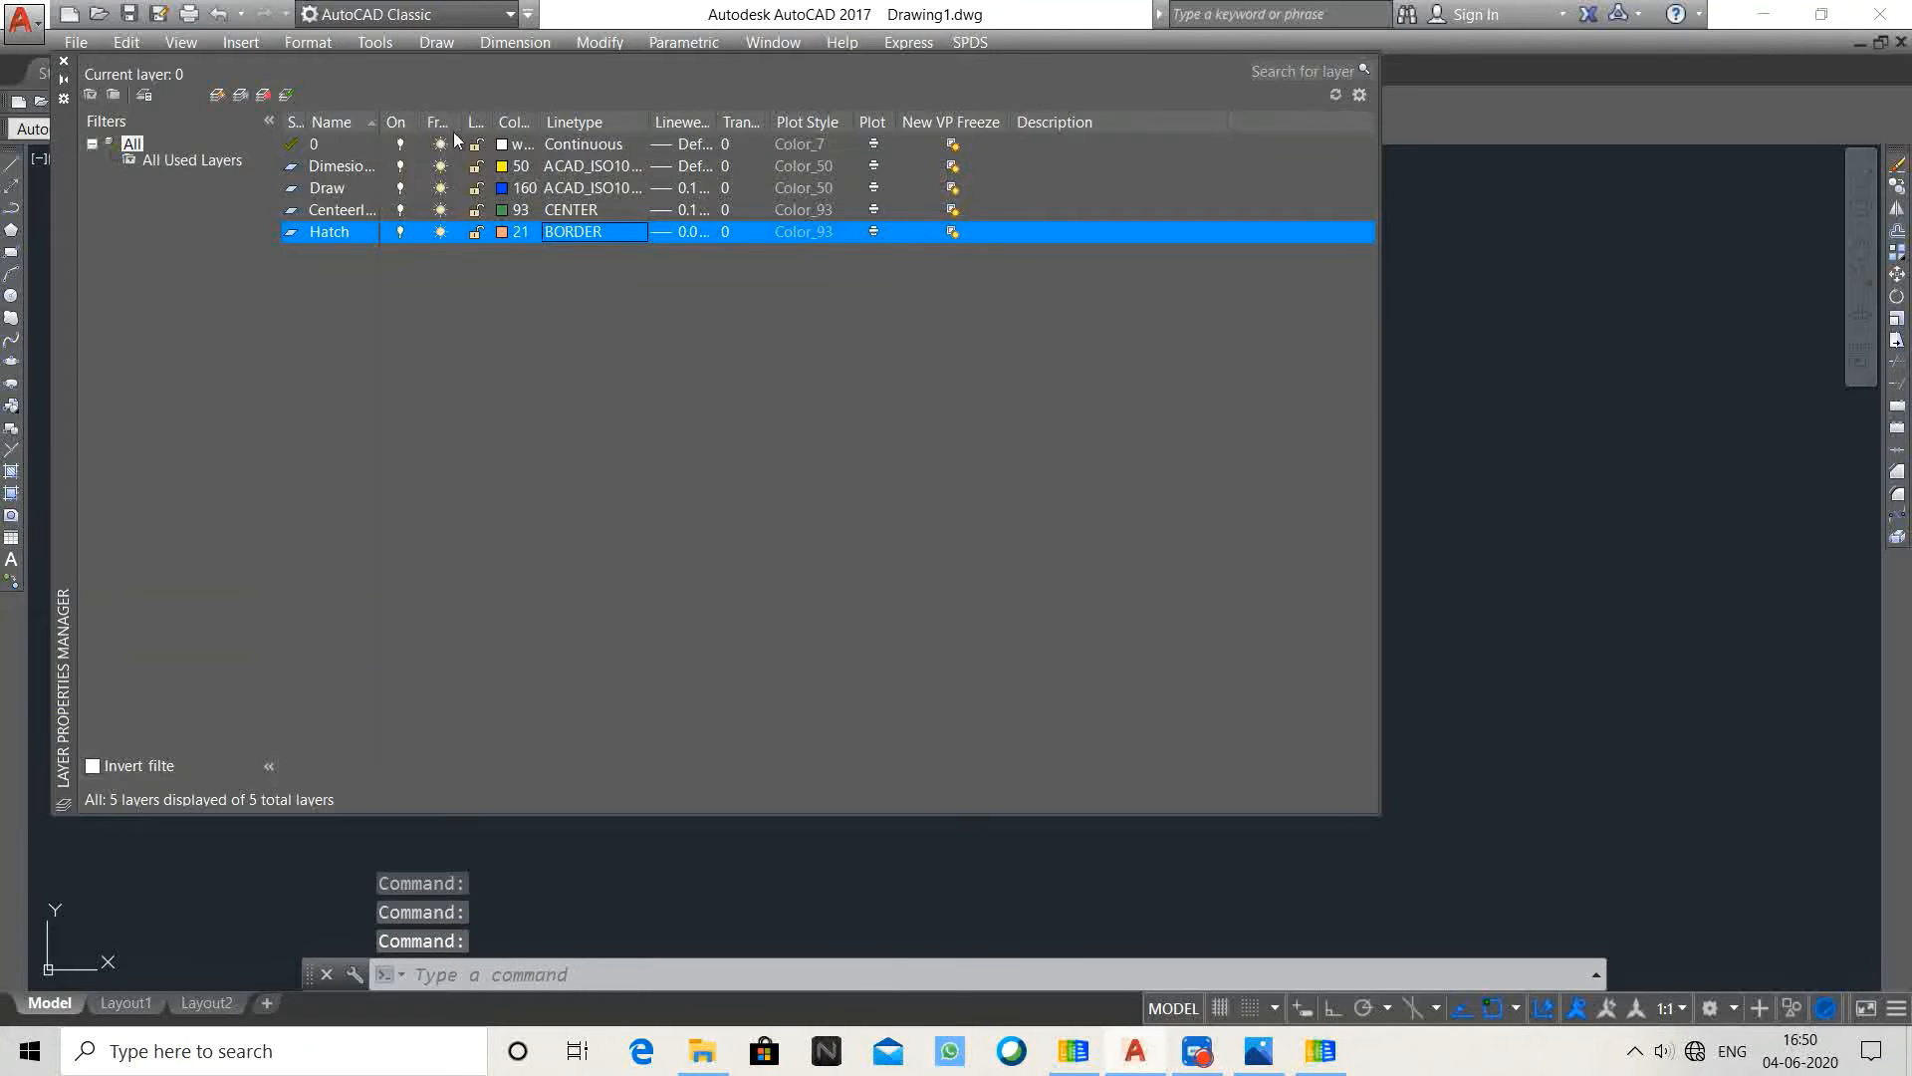
pyautogui.click(307, 166)
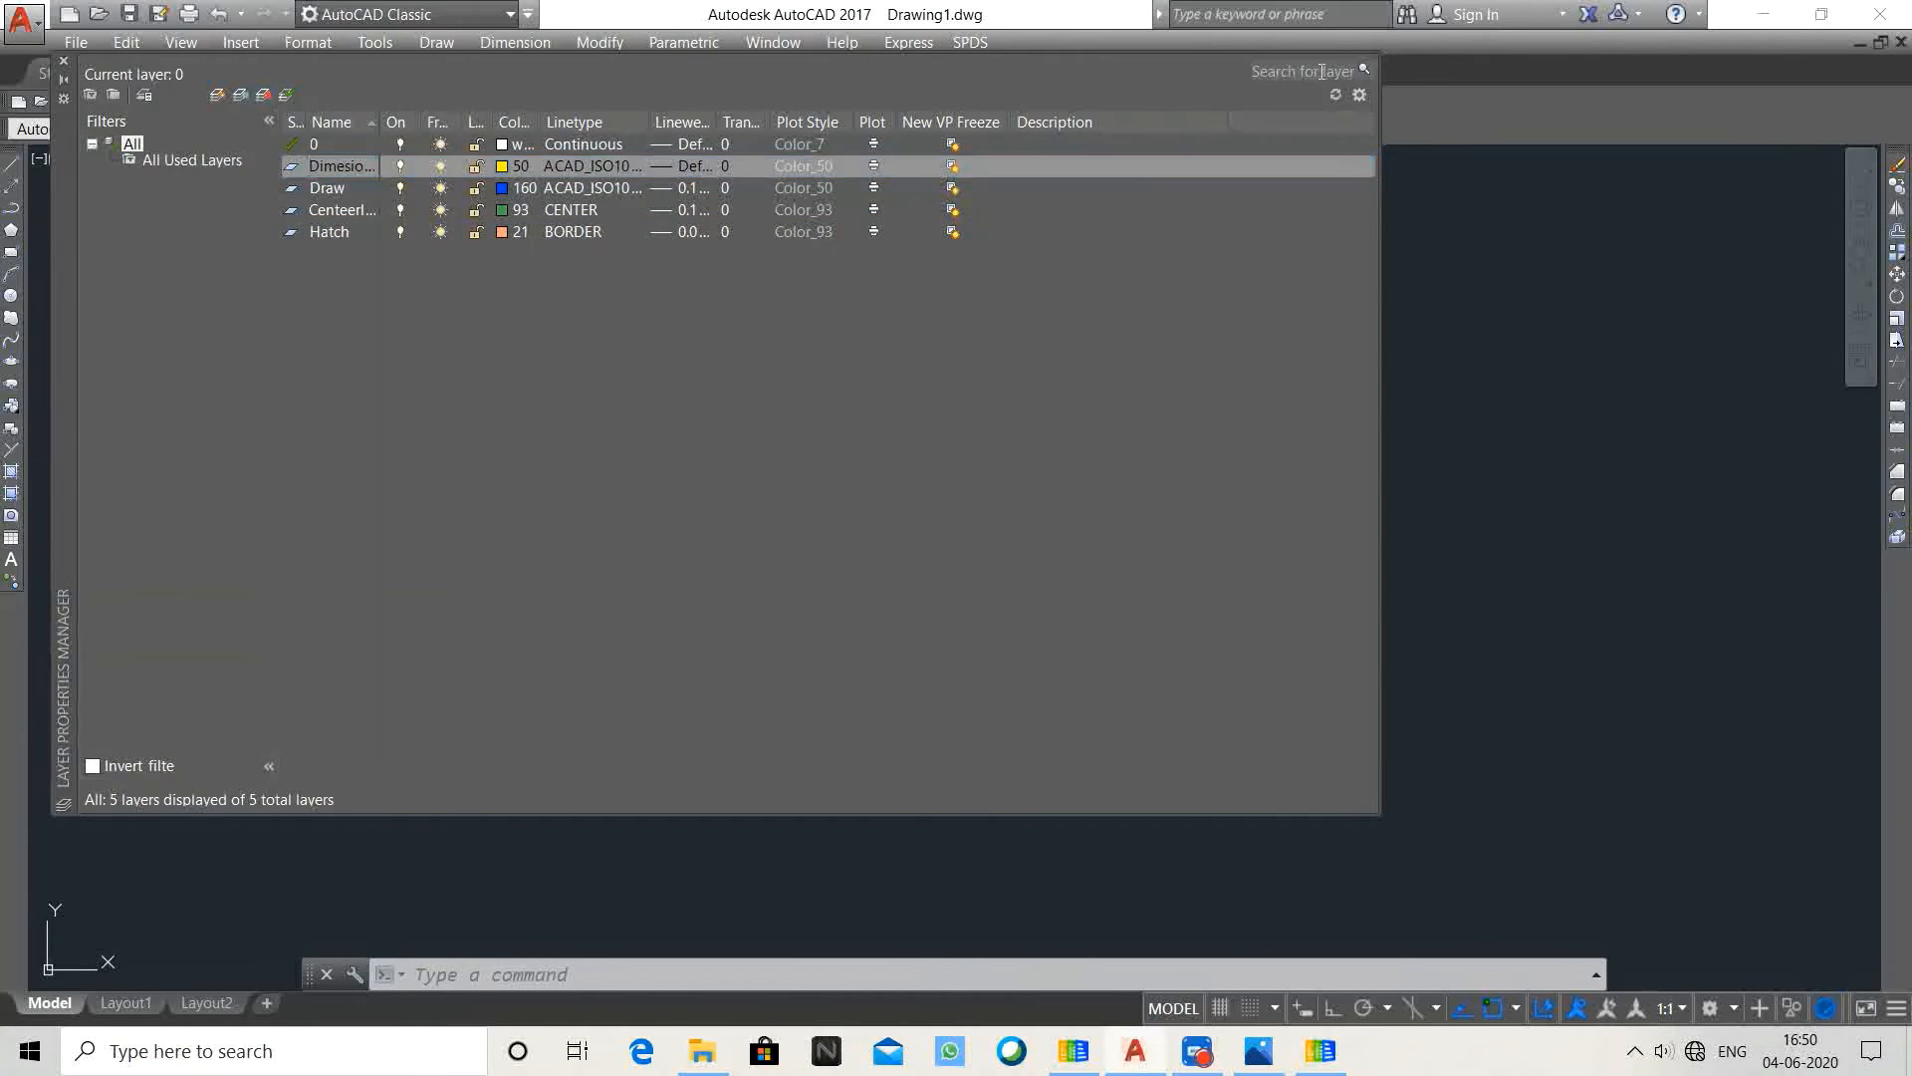
pyautogui.click(63, 61)
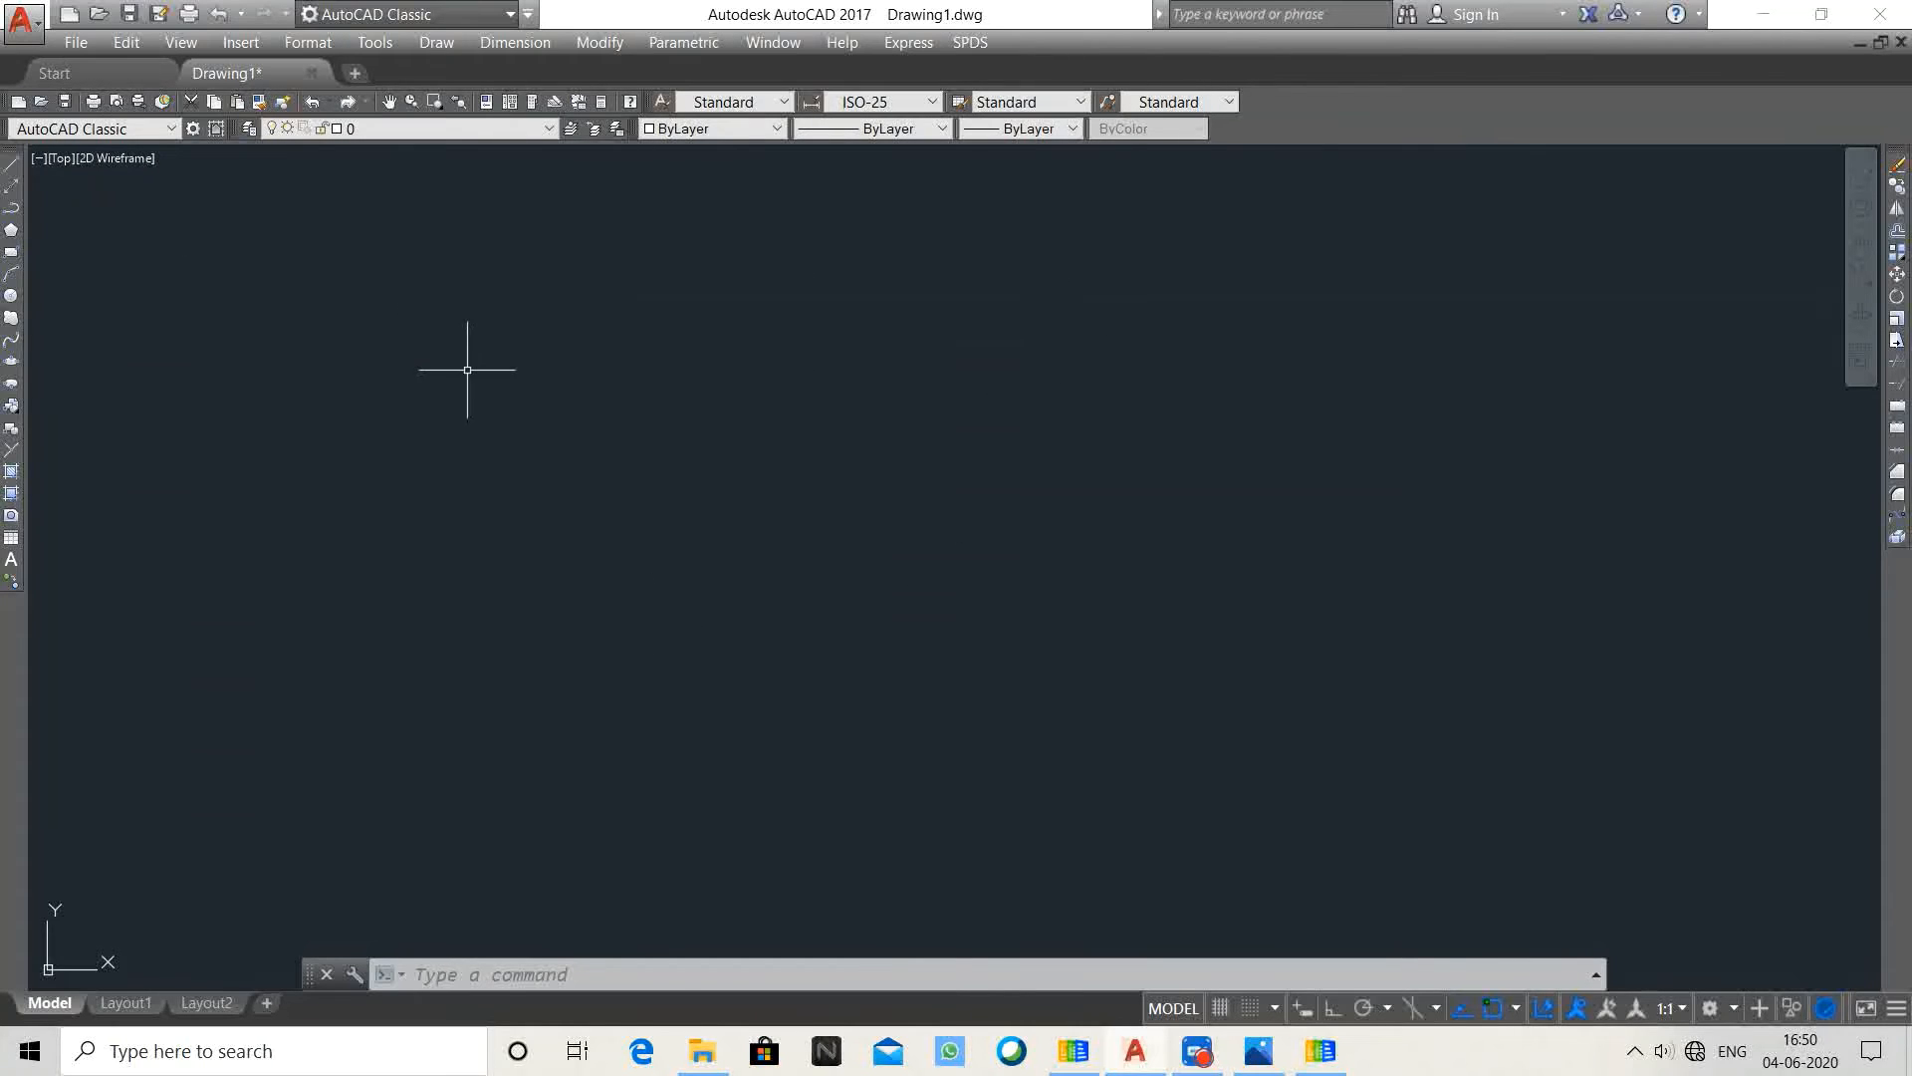
pyautogui.click(546, 129)
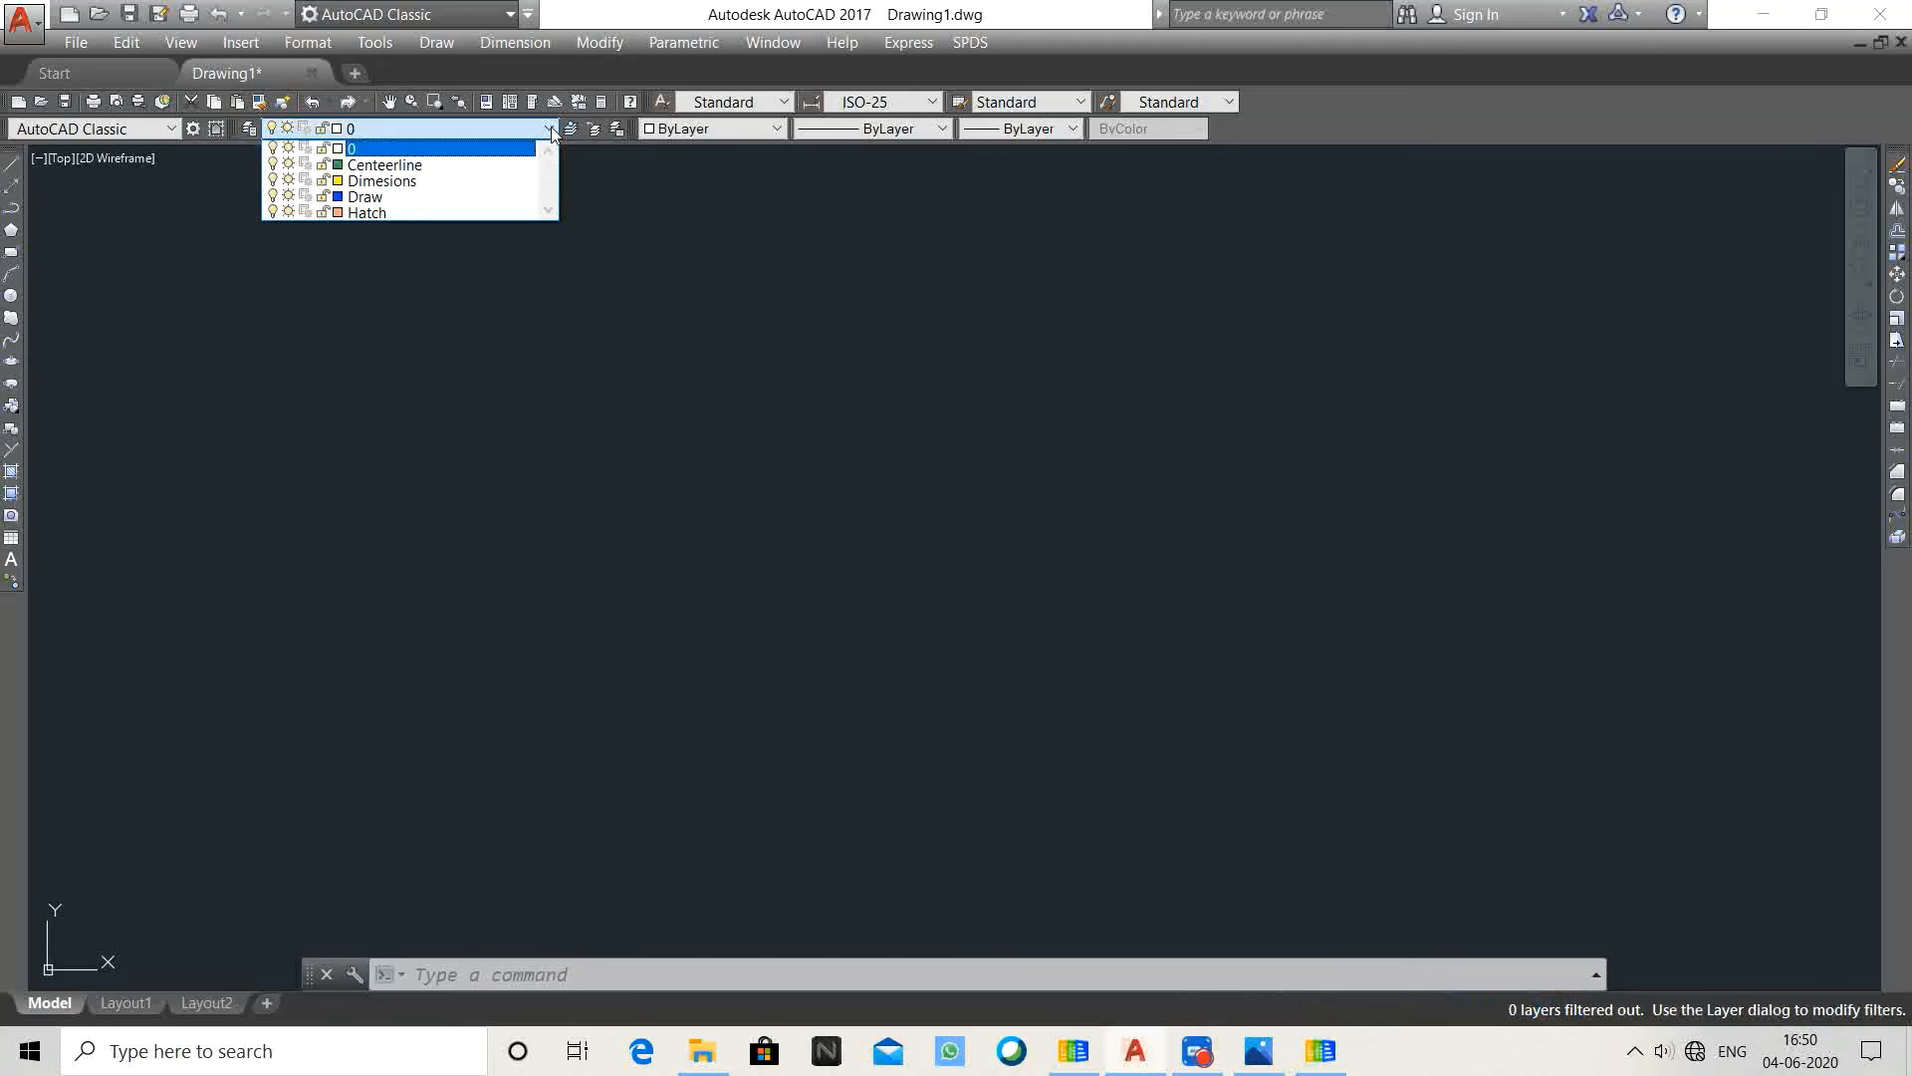
pyautogui.click(393, 207)
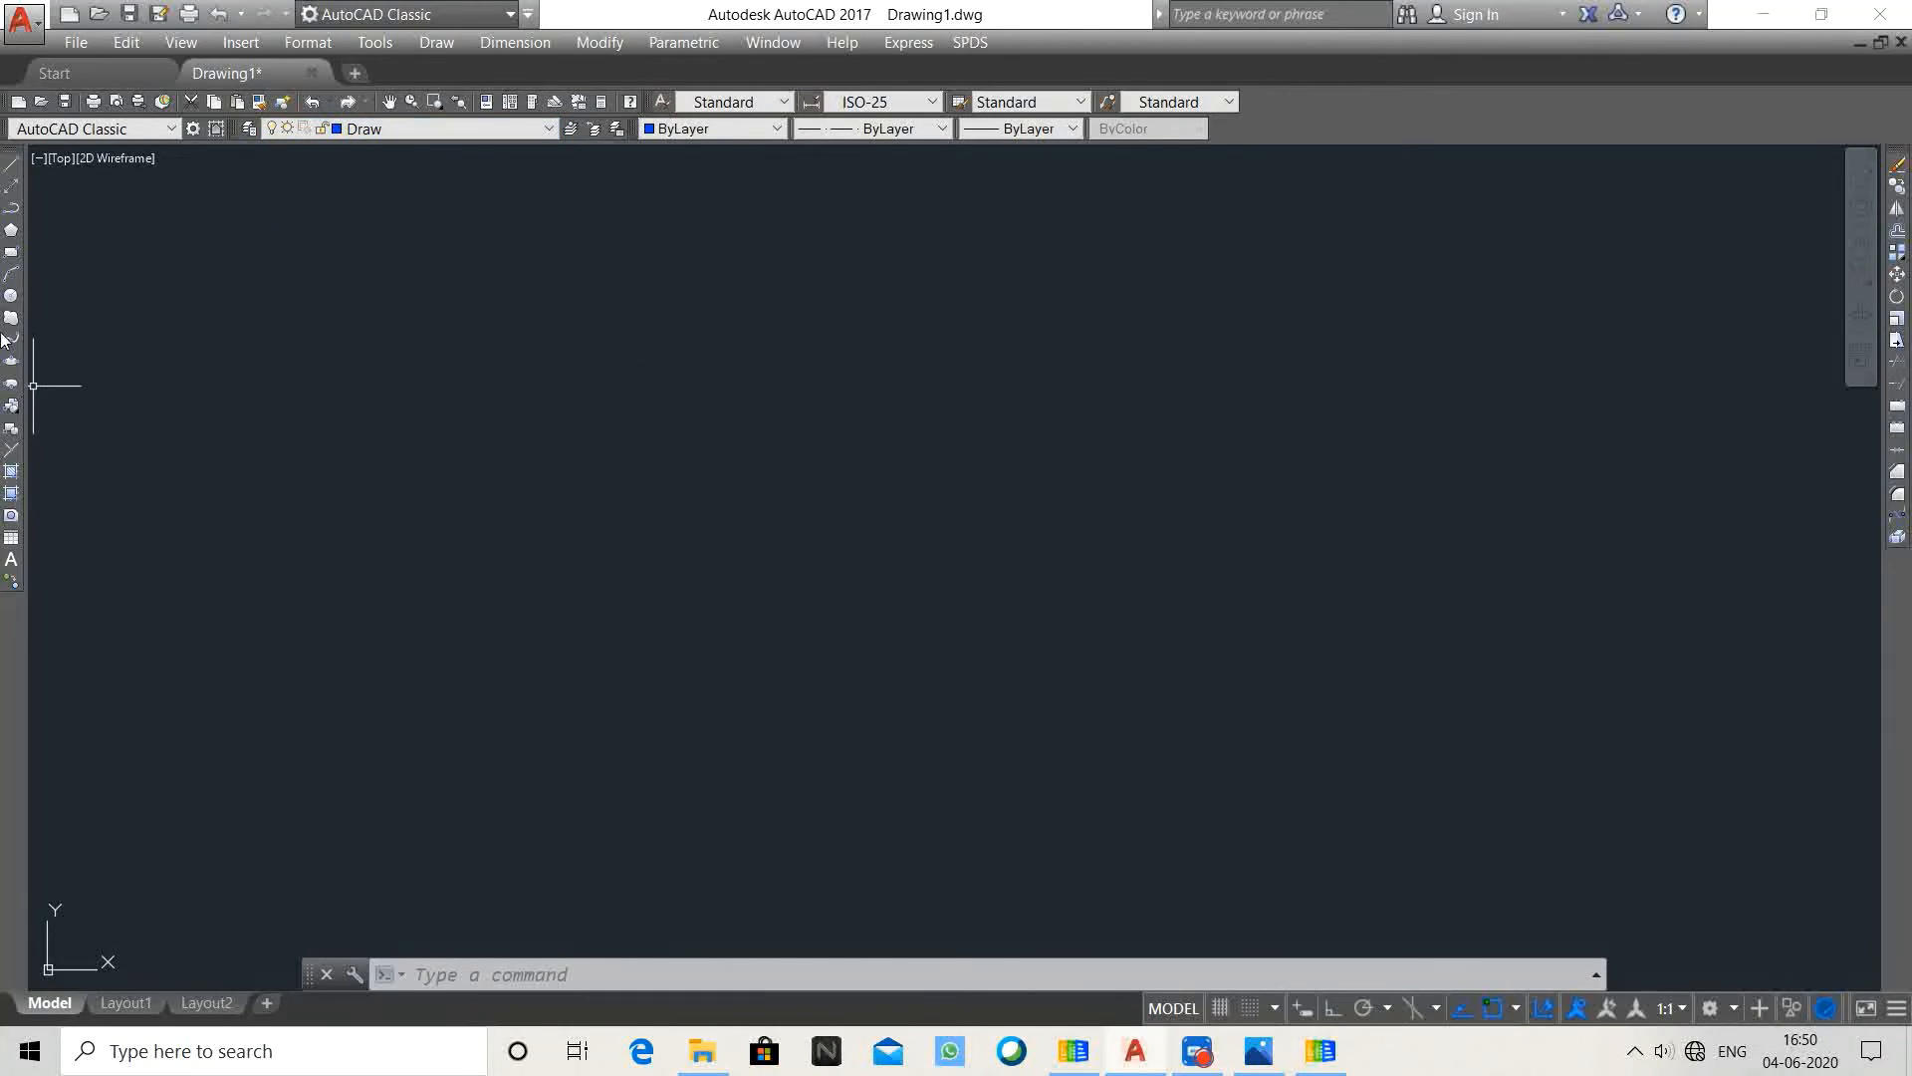
pyautogui.click(10, 298)
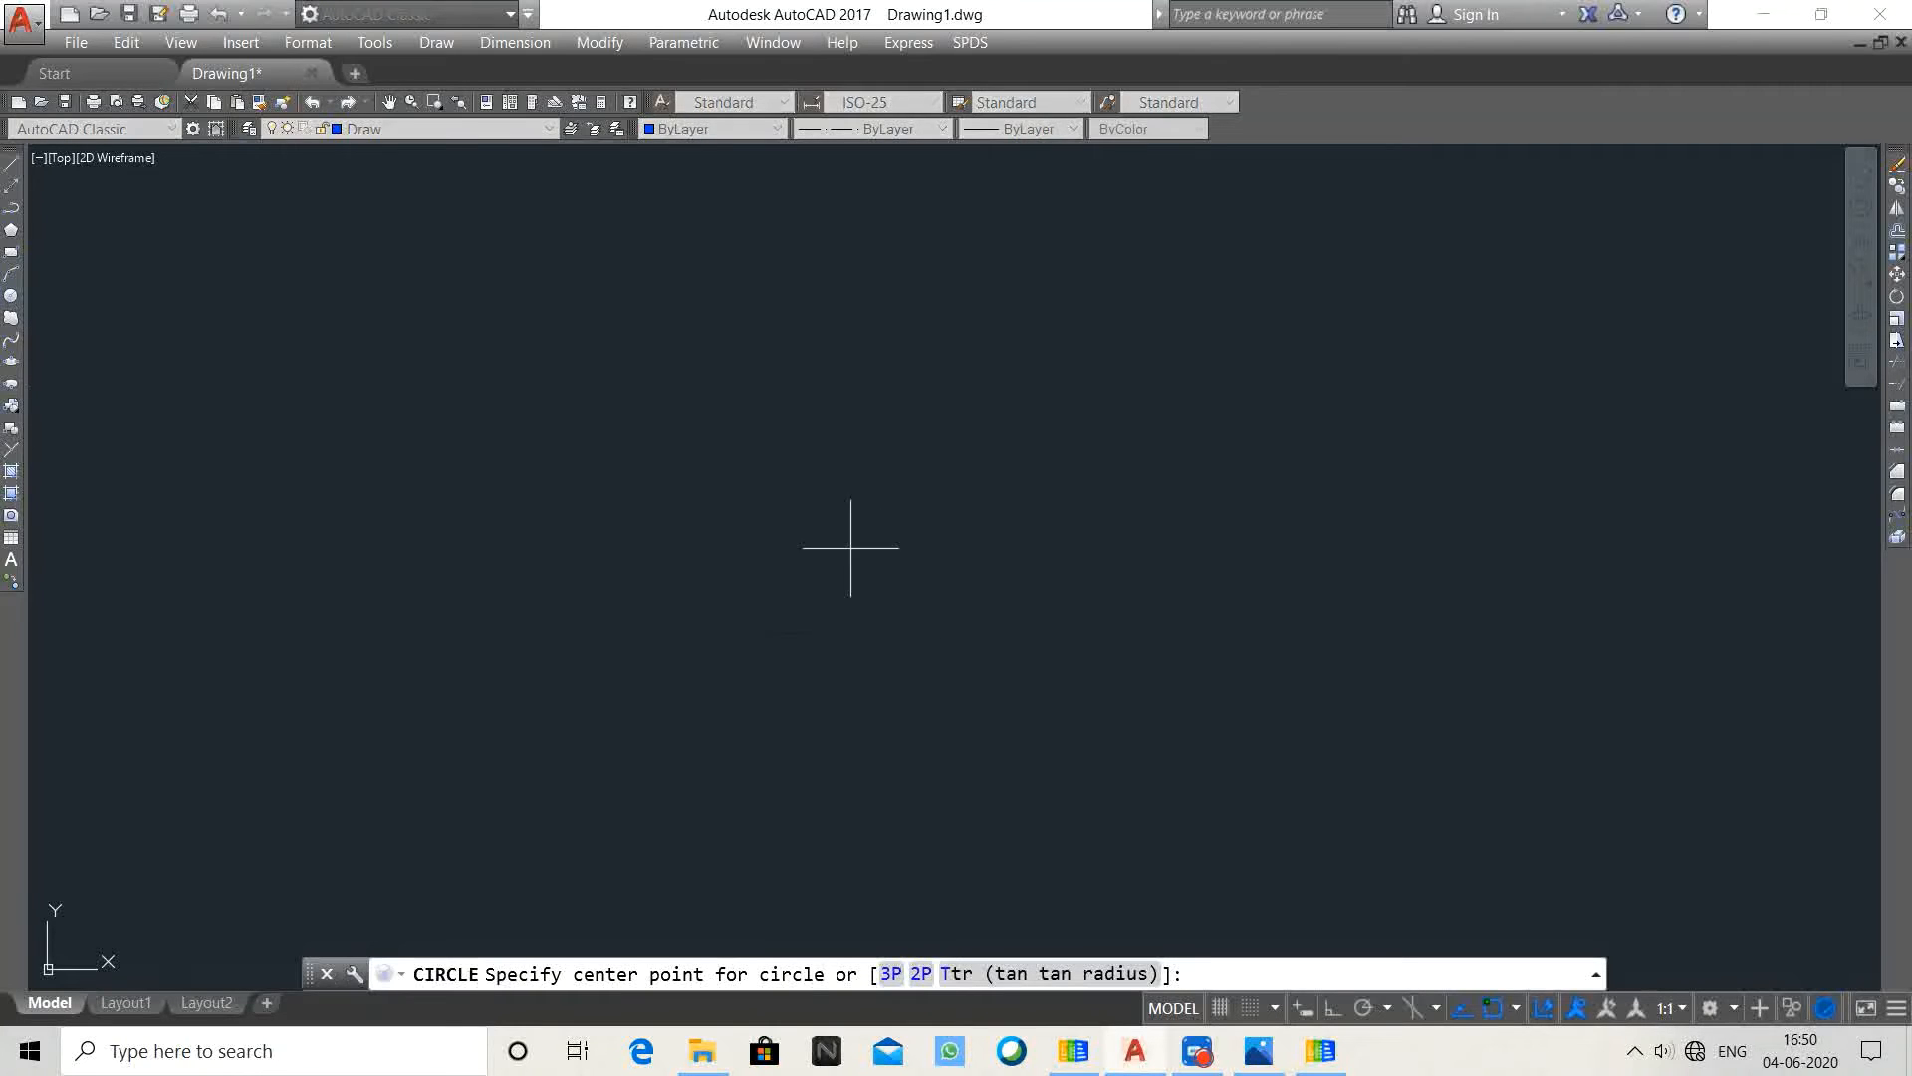
pyautogui.click(501, 131)
pyautogui.press('Escape')
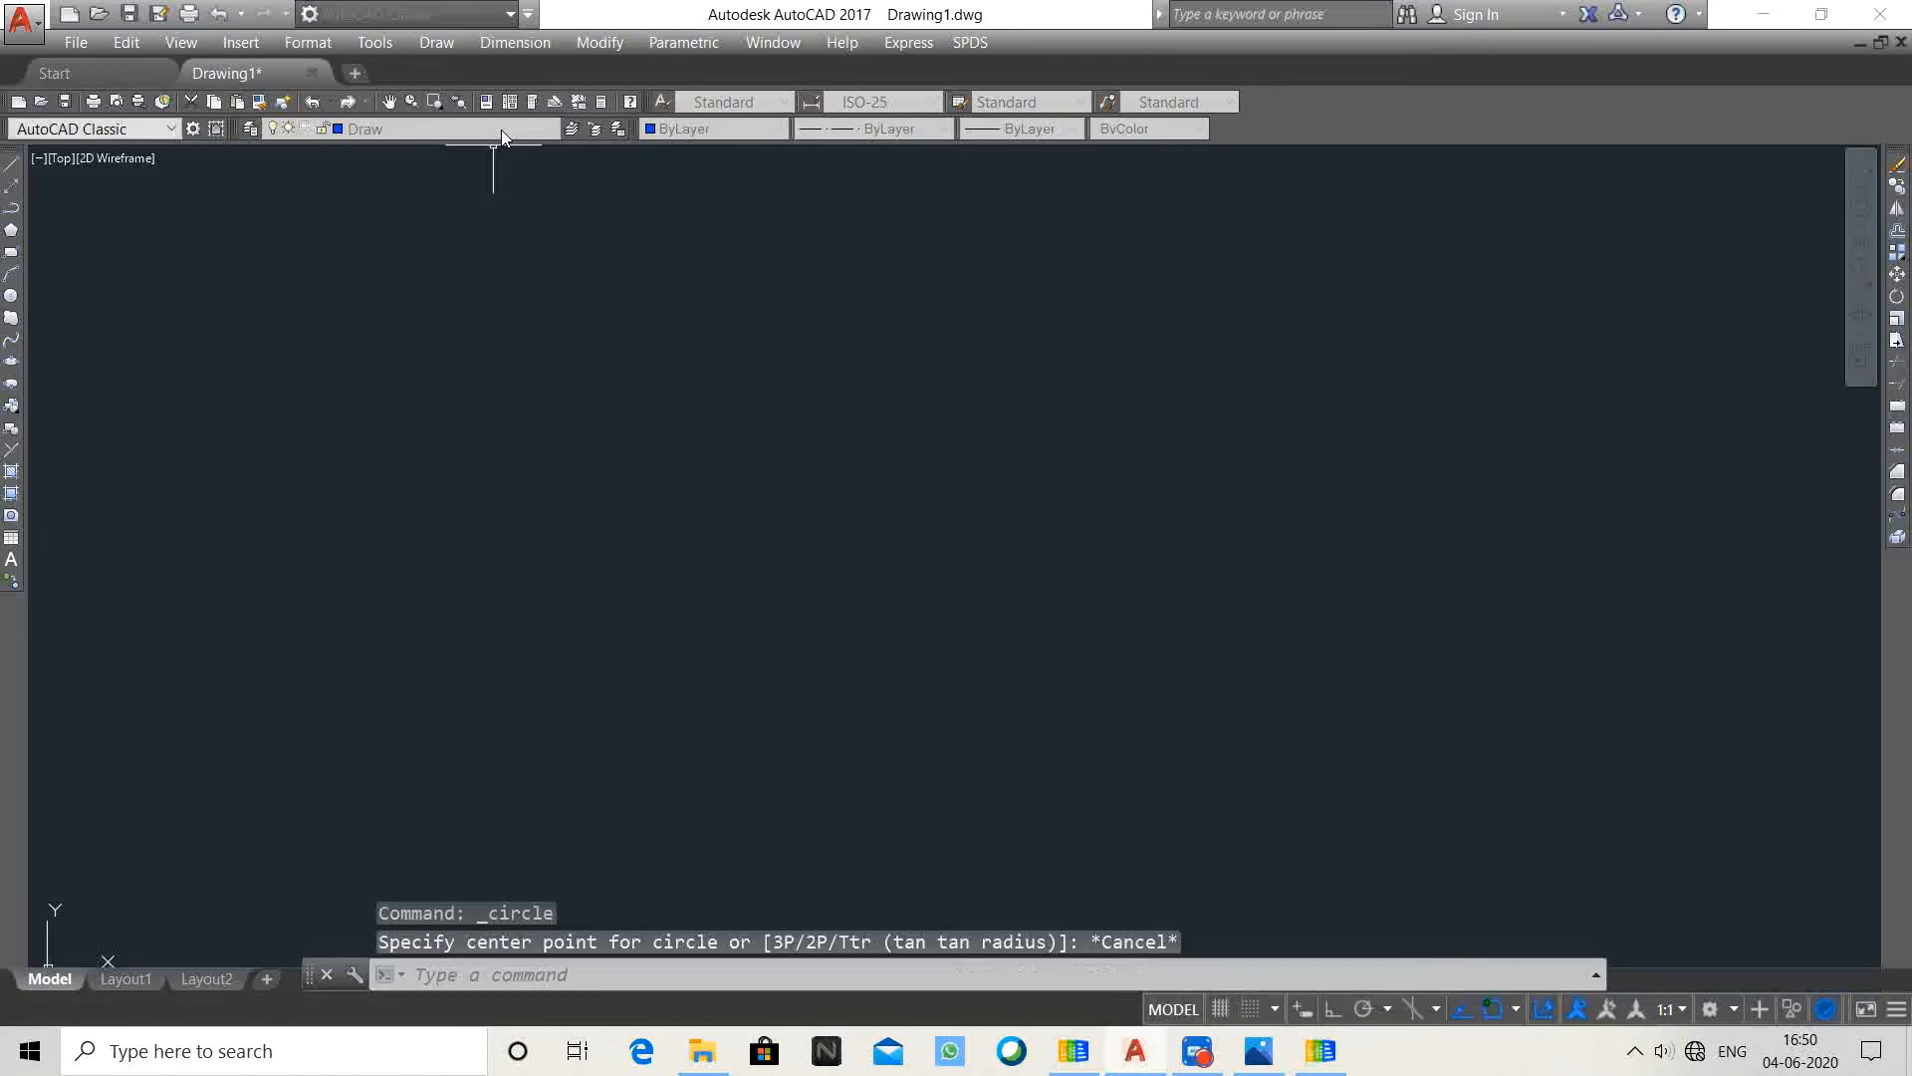
# Step: On the Centeerline layer, draw a vertical and a horizontal construction line through one common point with Ortho on
pyautogui.click(549, 129)
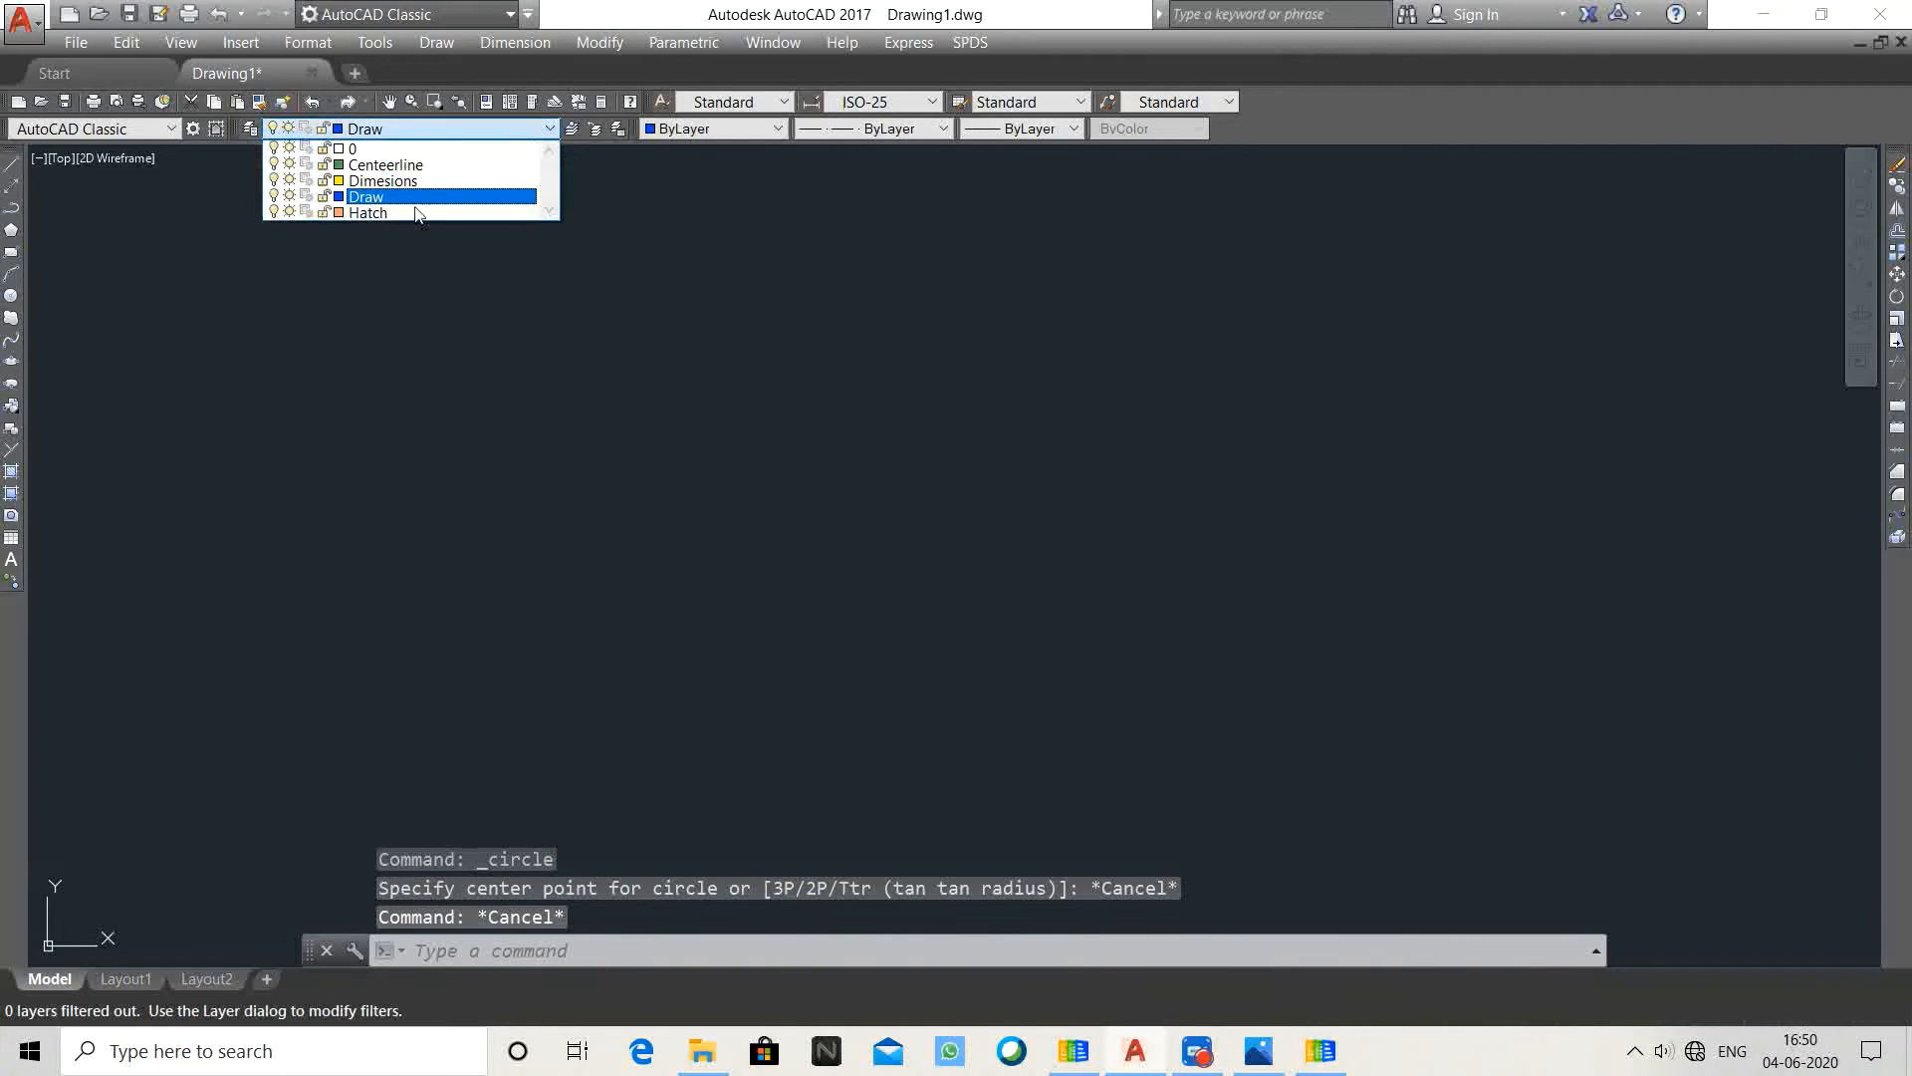
pyautogui.click(396, 164)
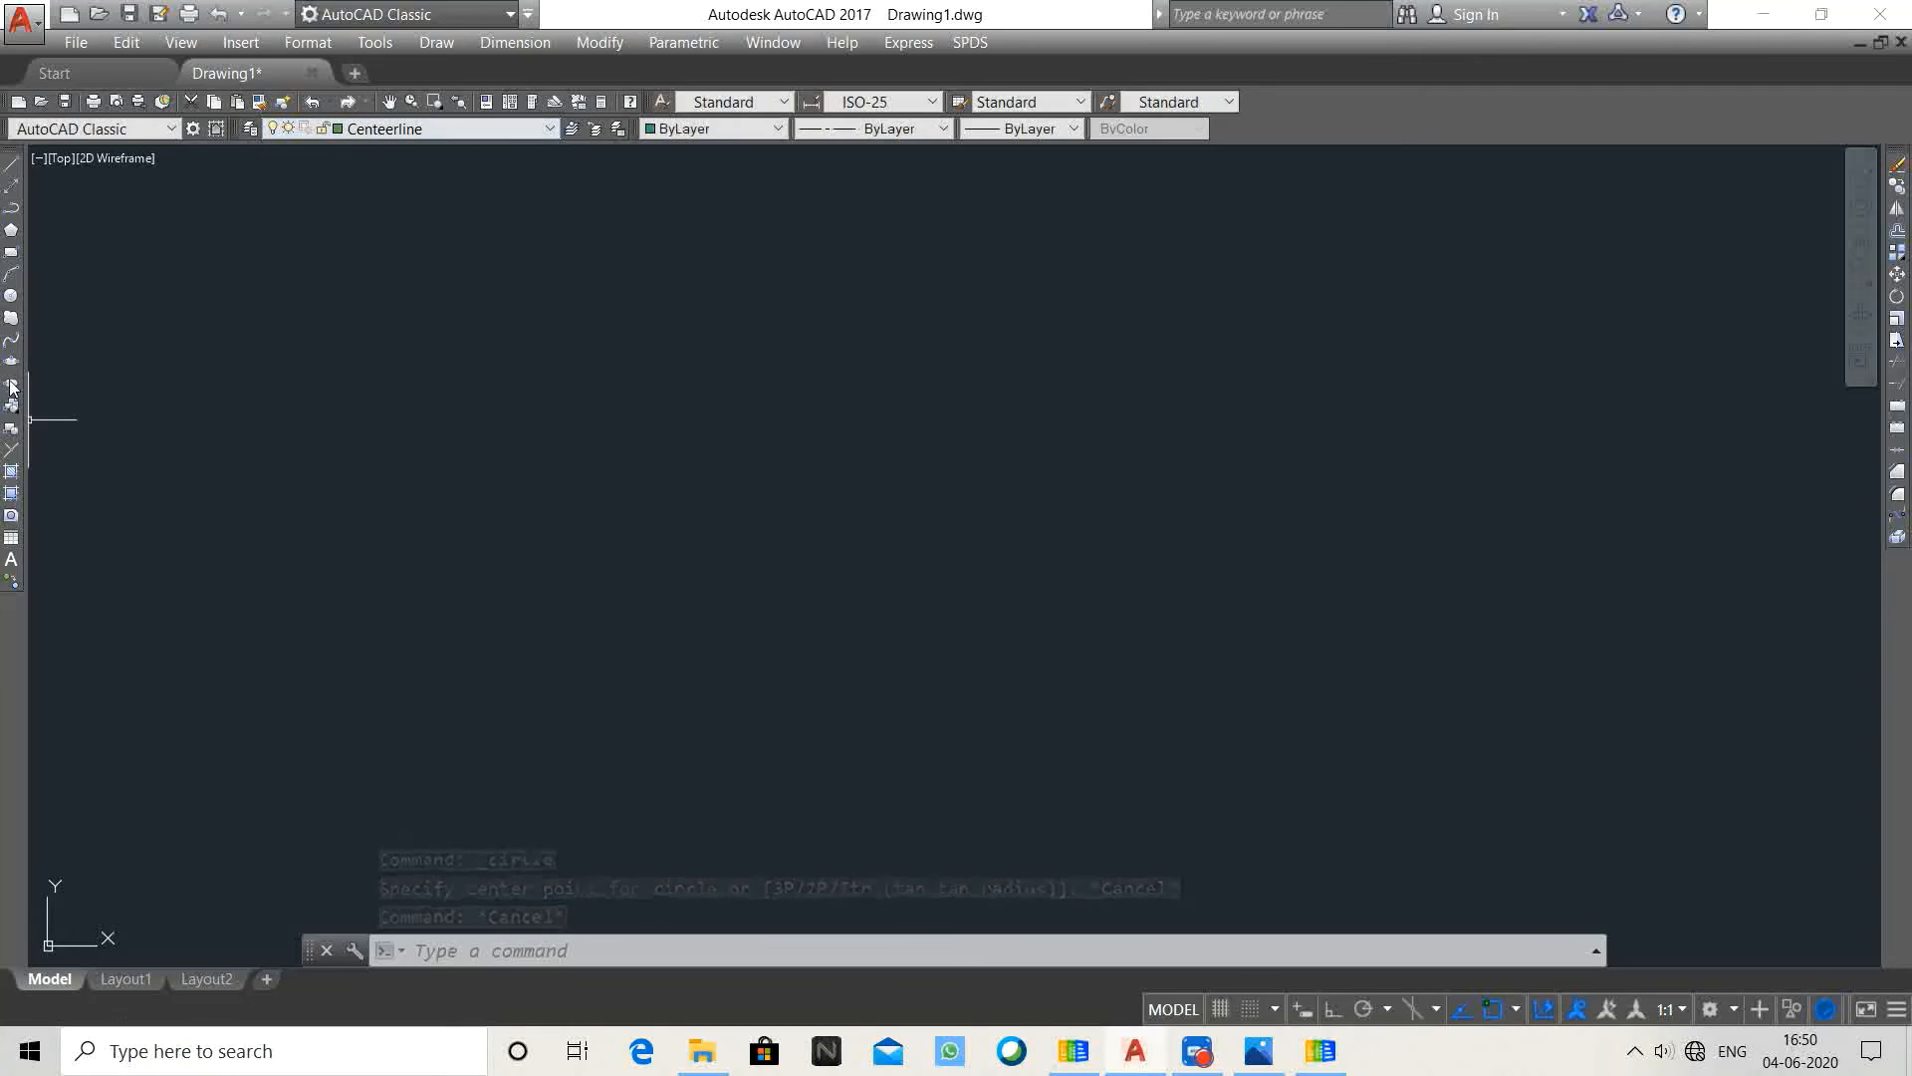
pyautogui.click(11, 190)
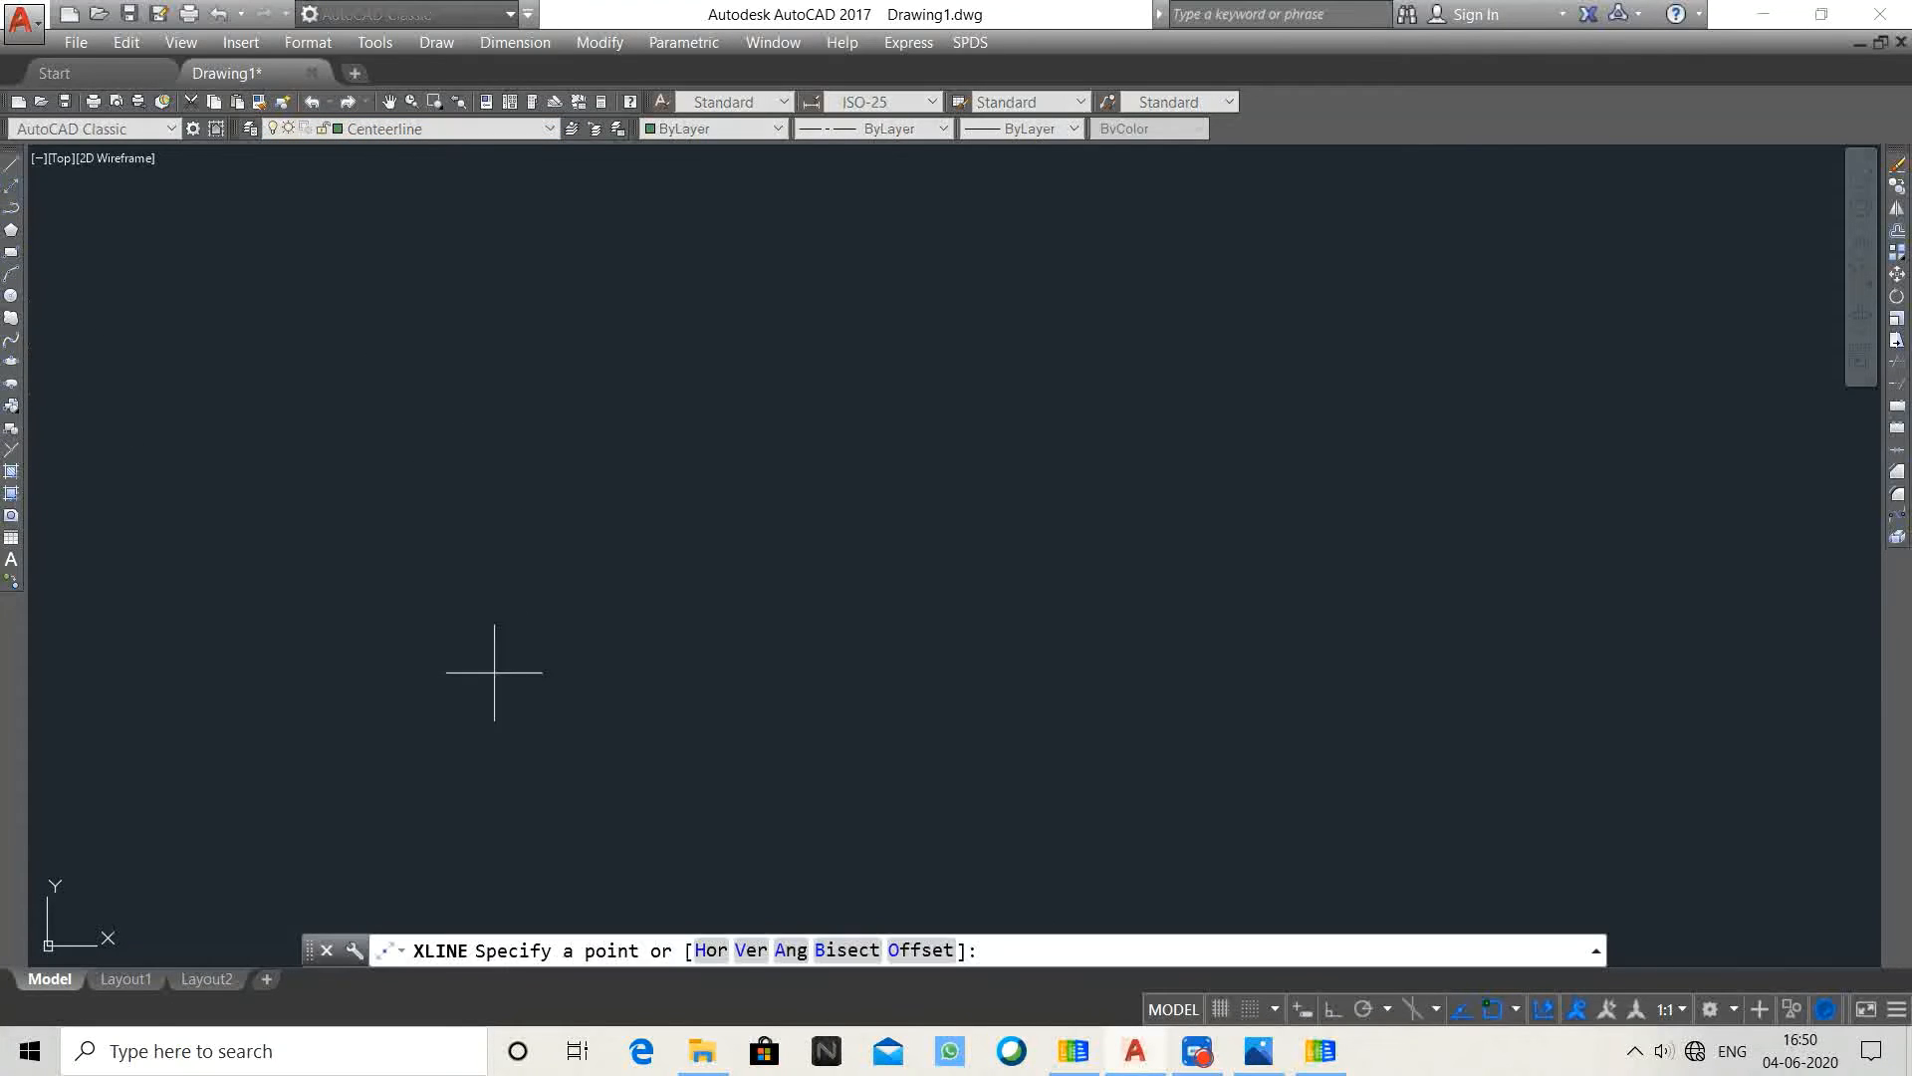
pyautogui.click(688, 495)
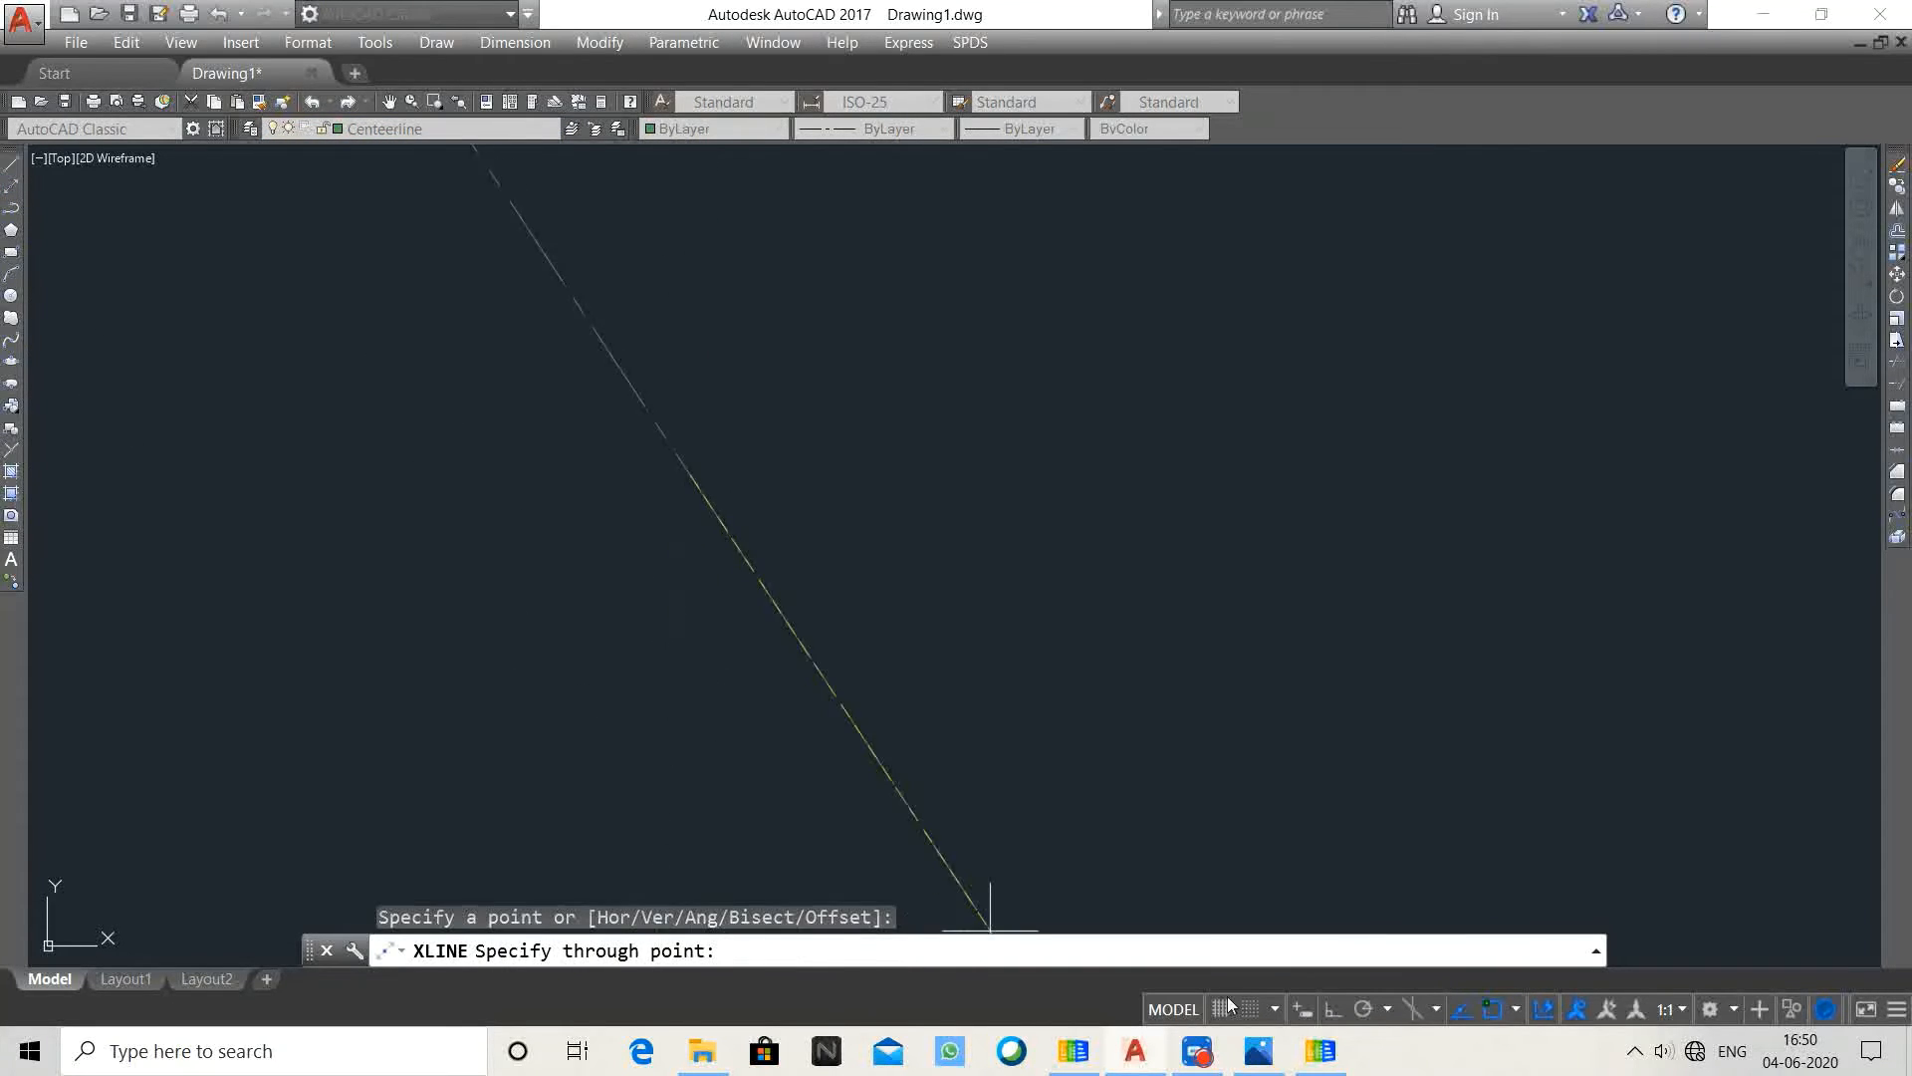
pyautogui.click(1326, 1012)
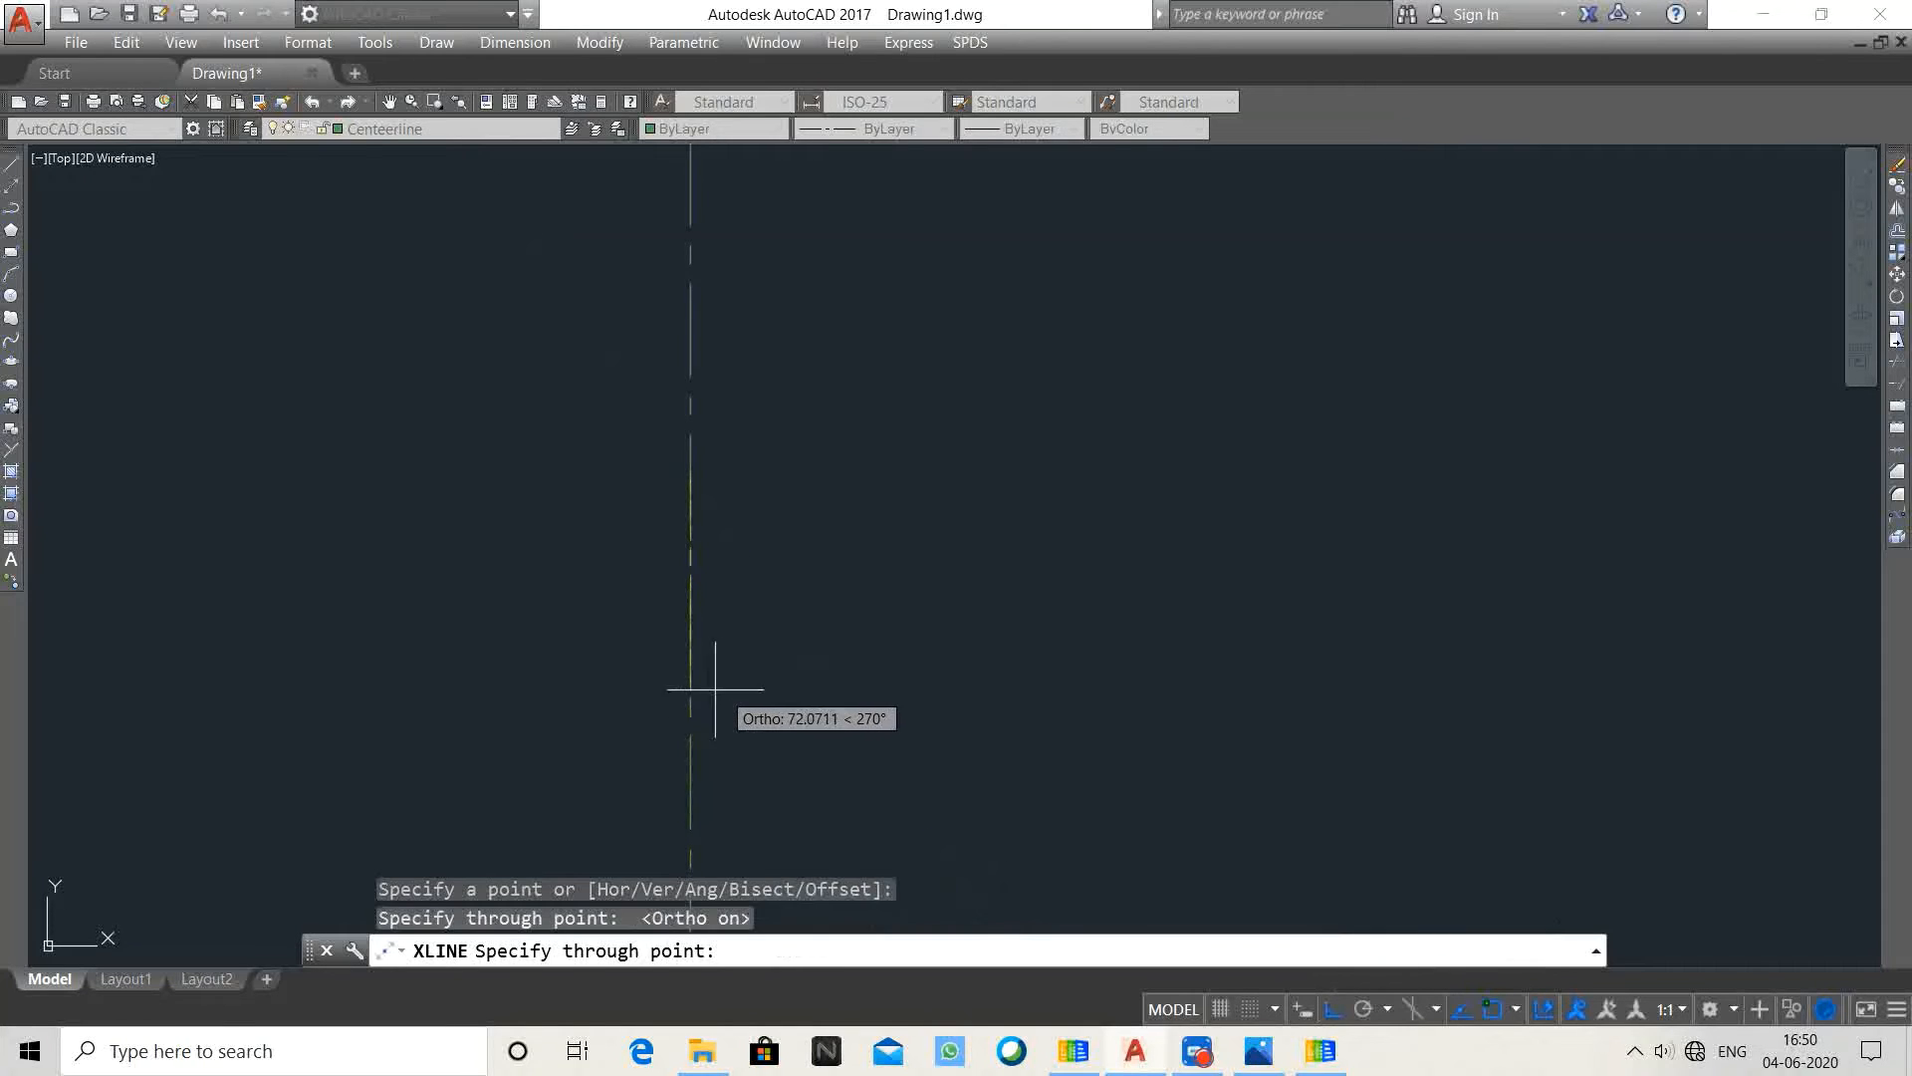
pyautogui.click(469, 488)
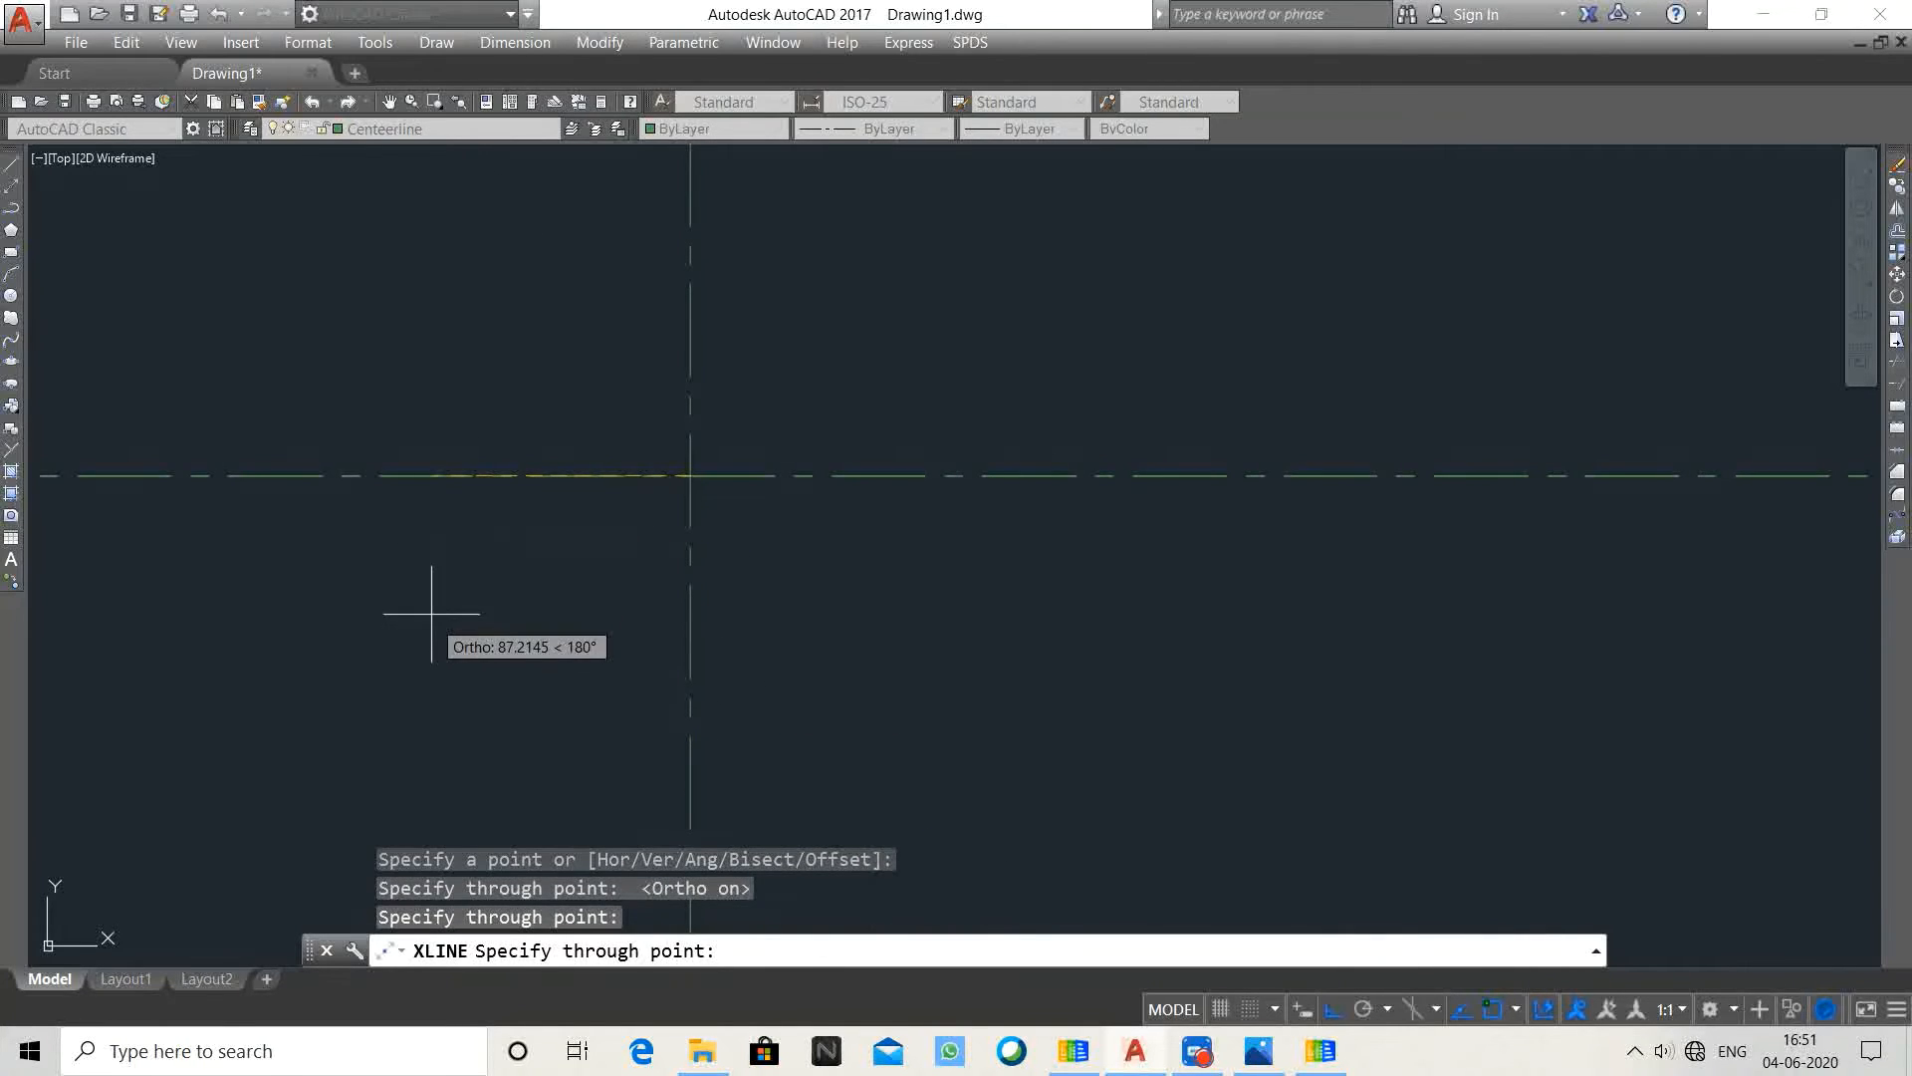
pyautogui.press('Return')
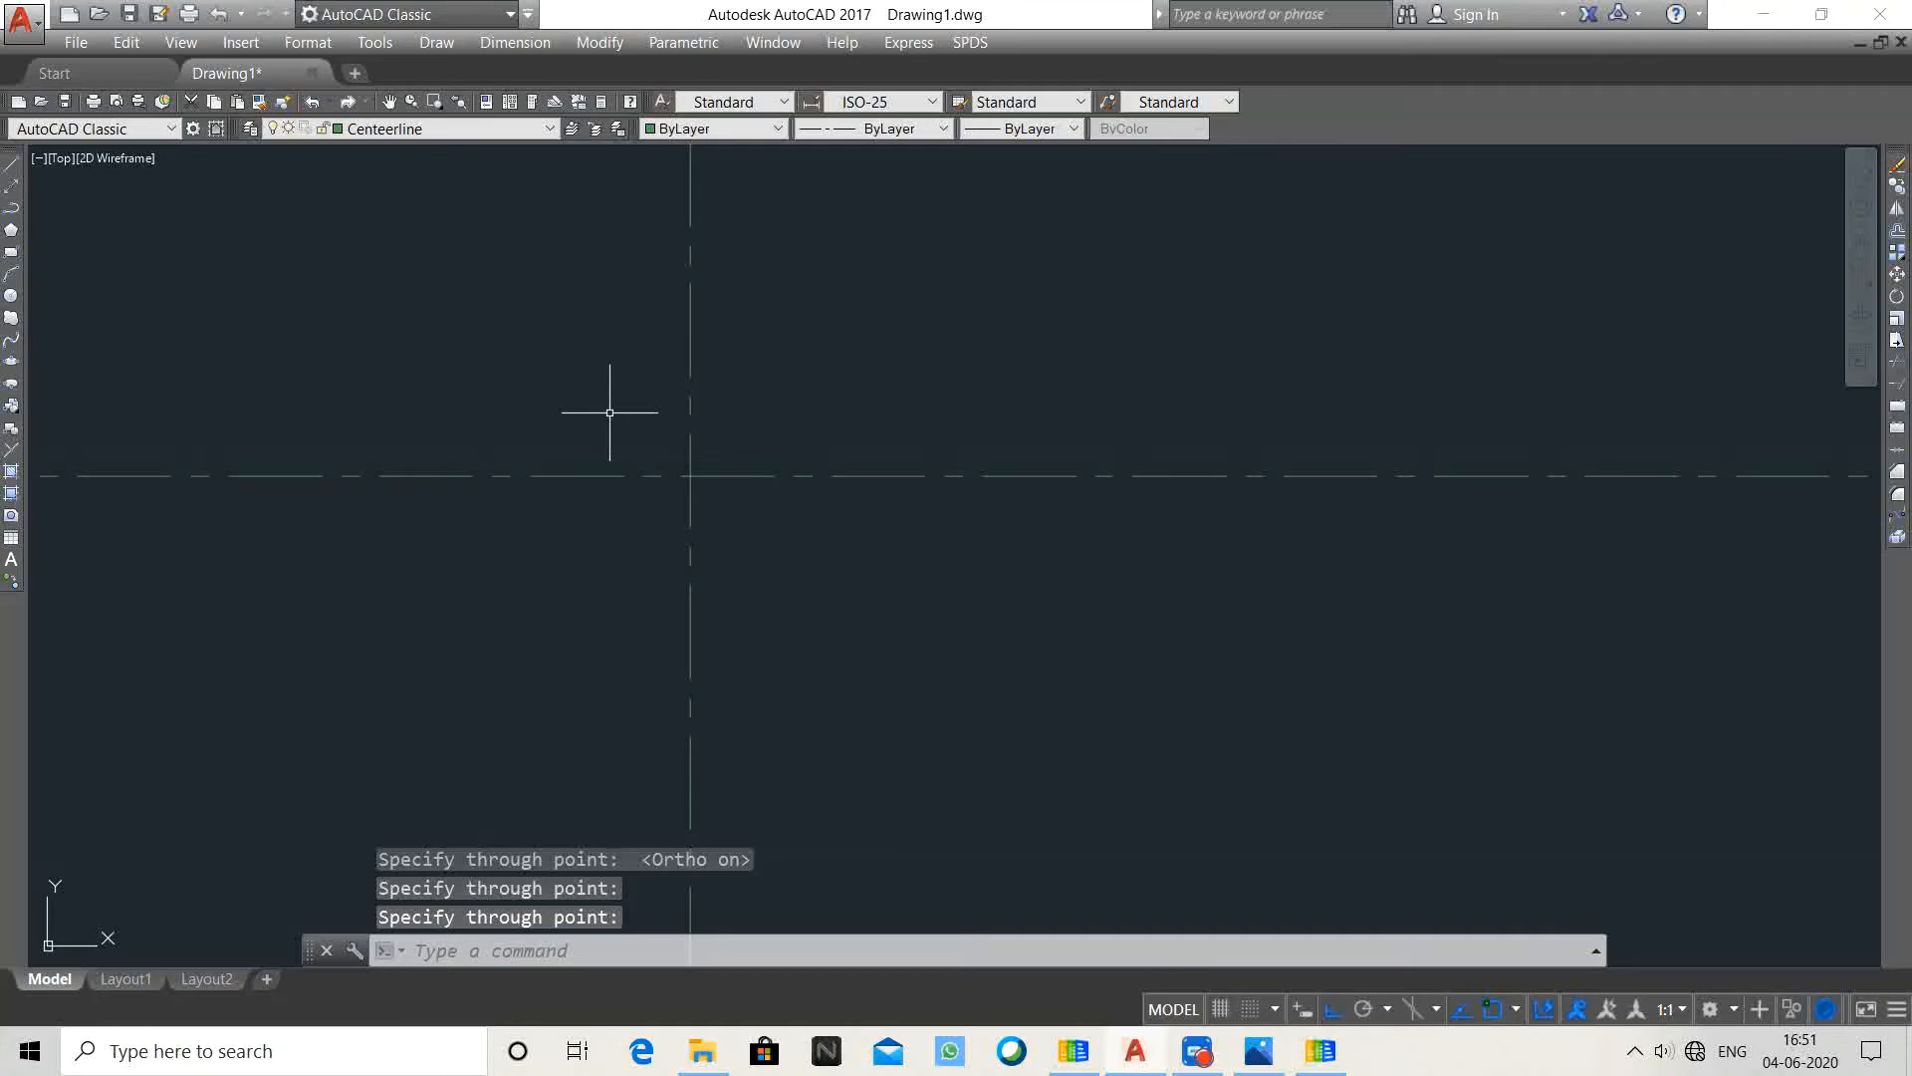
pyautogui.click(12, 298)
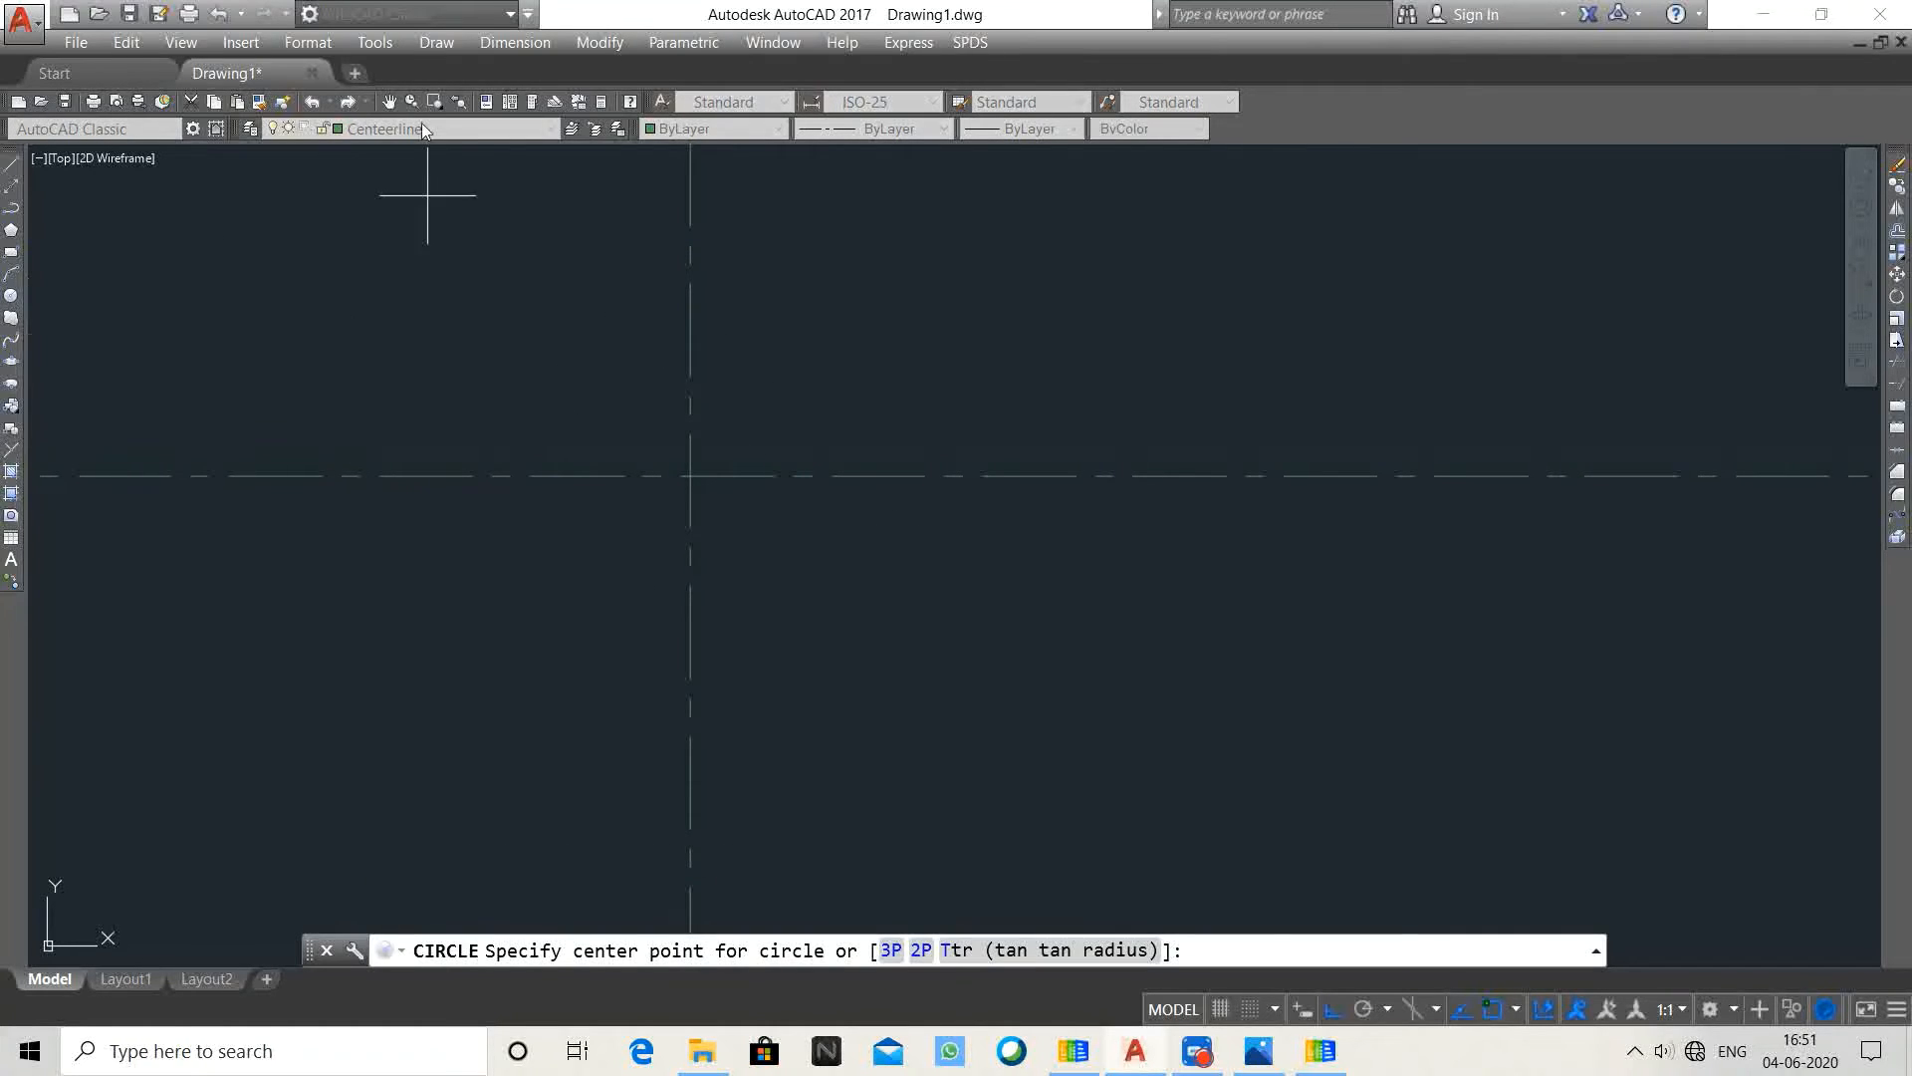
pyautogui.press('Escape')
pyautogui.press('Escape')
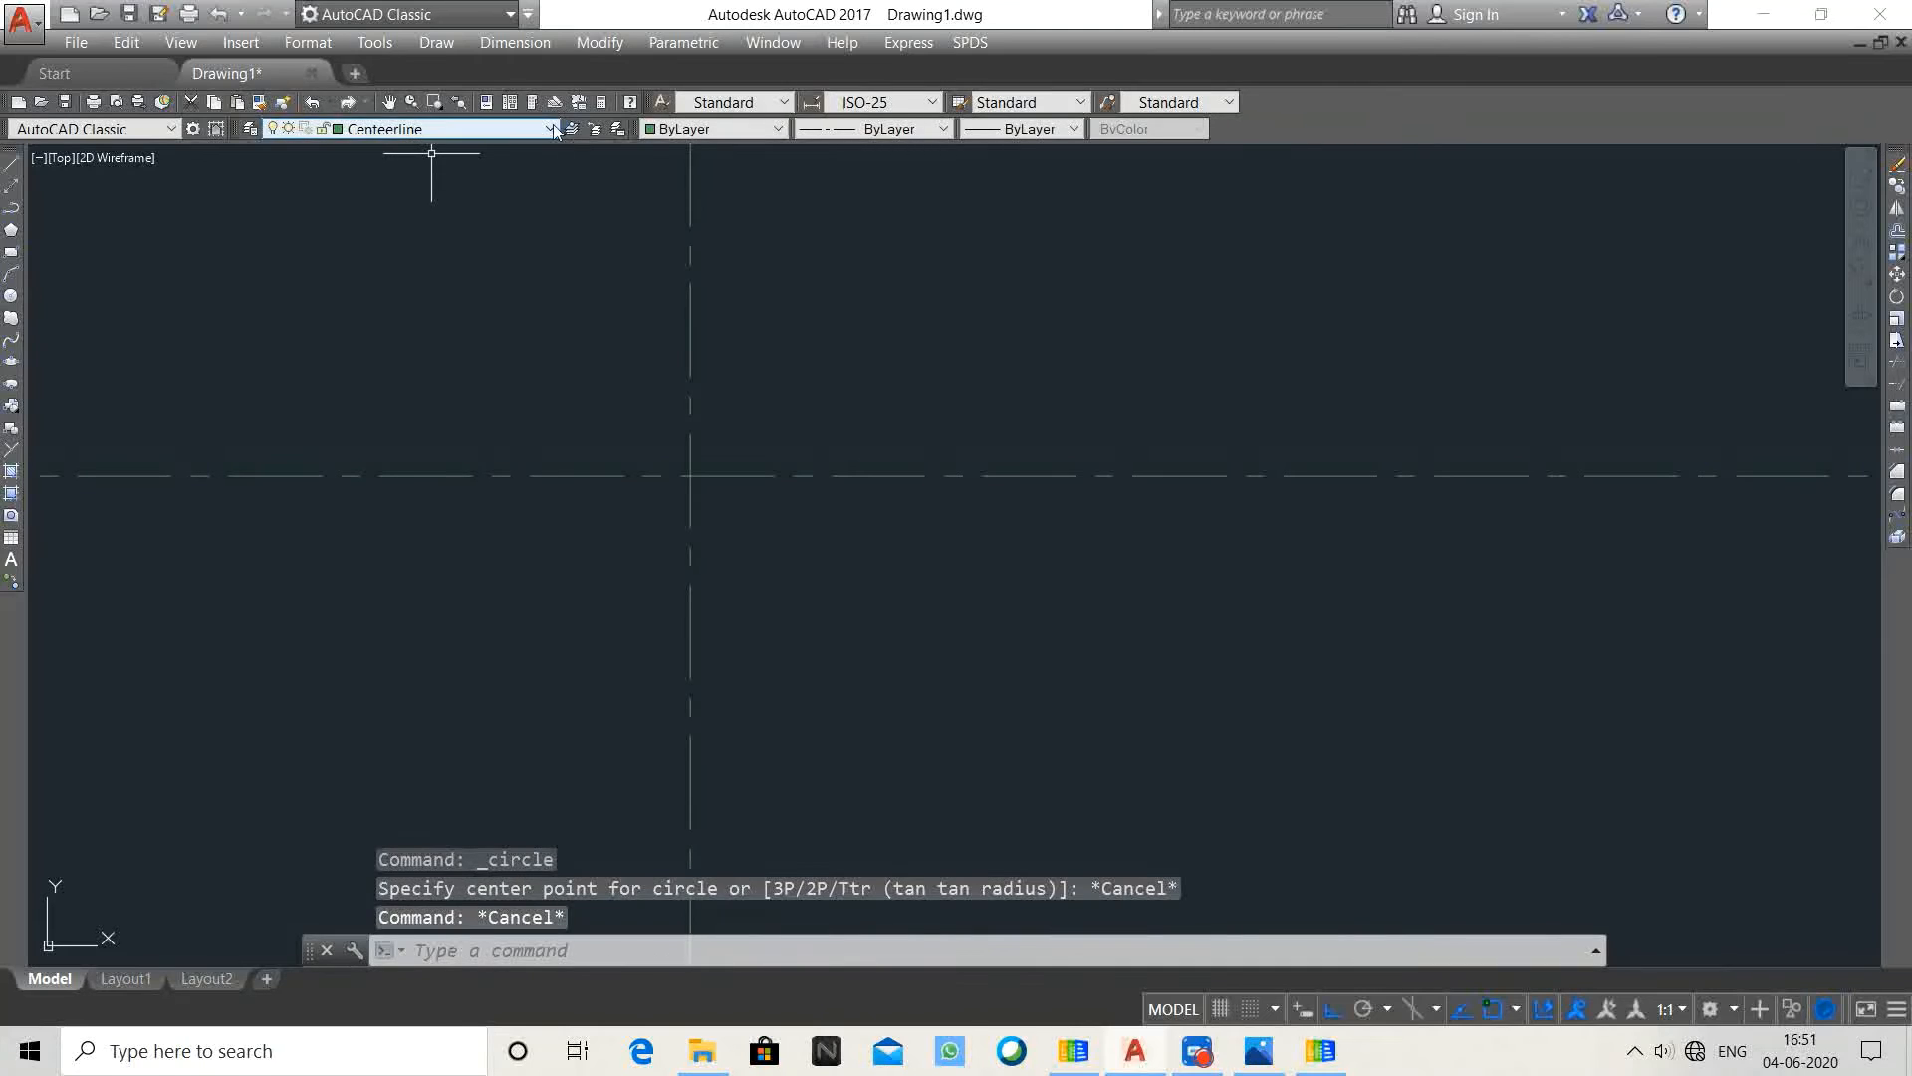
# Step: Make the Draw layer current and draw a circle of about 65 radius centred on the centreline intersection
pyautogui.click(551, 128)
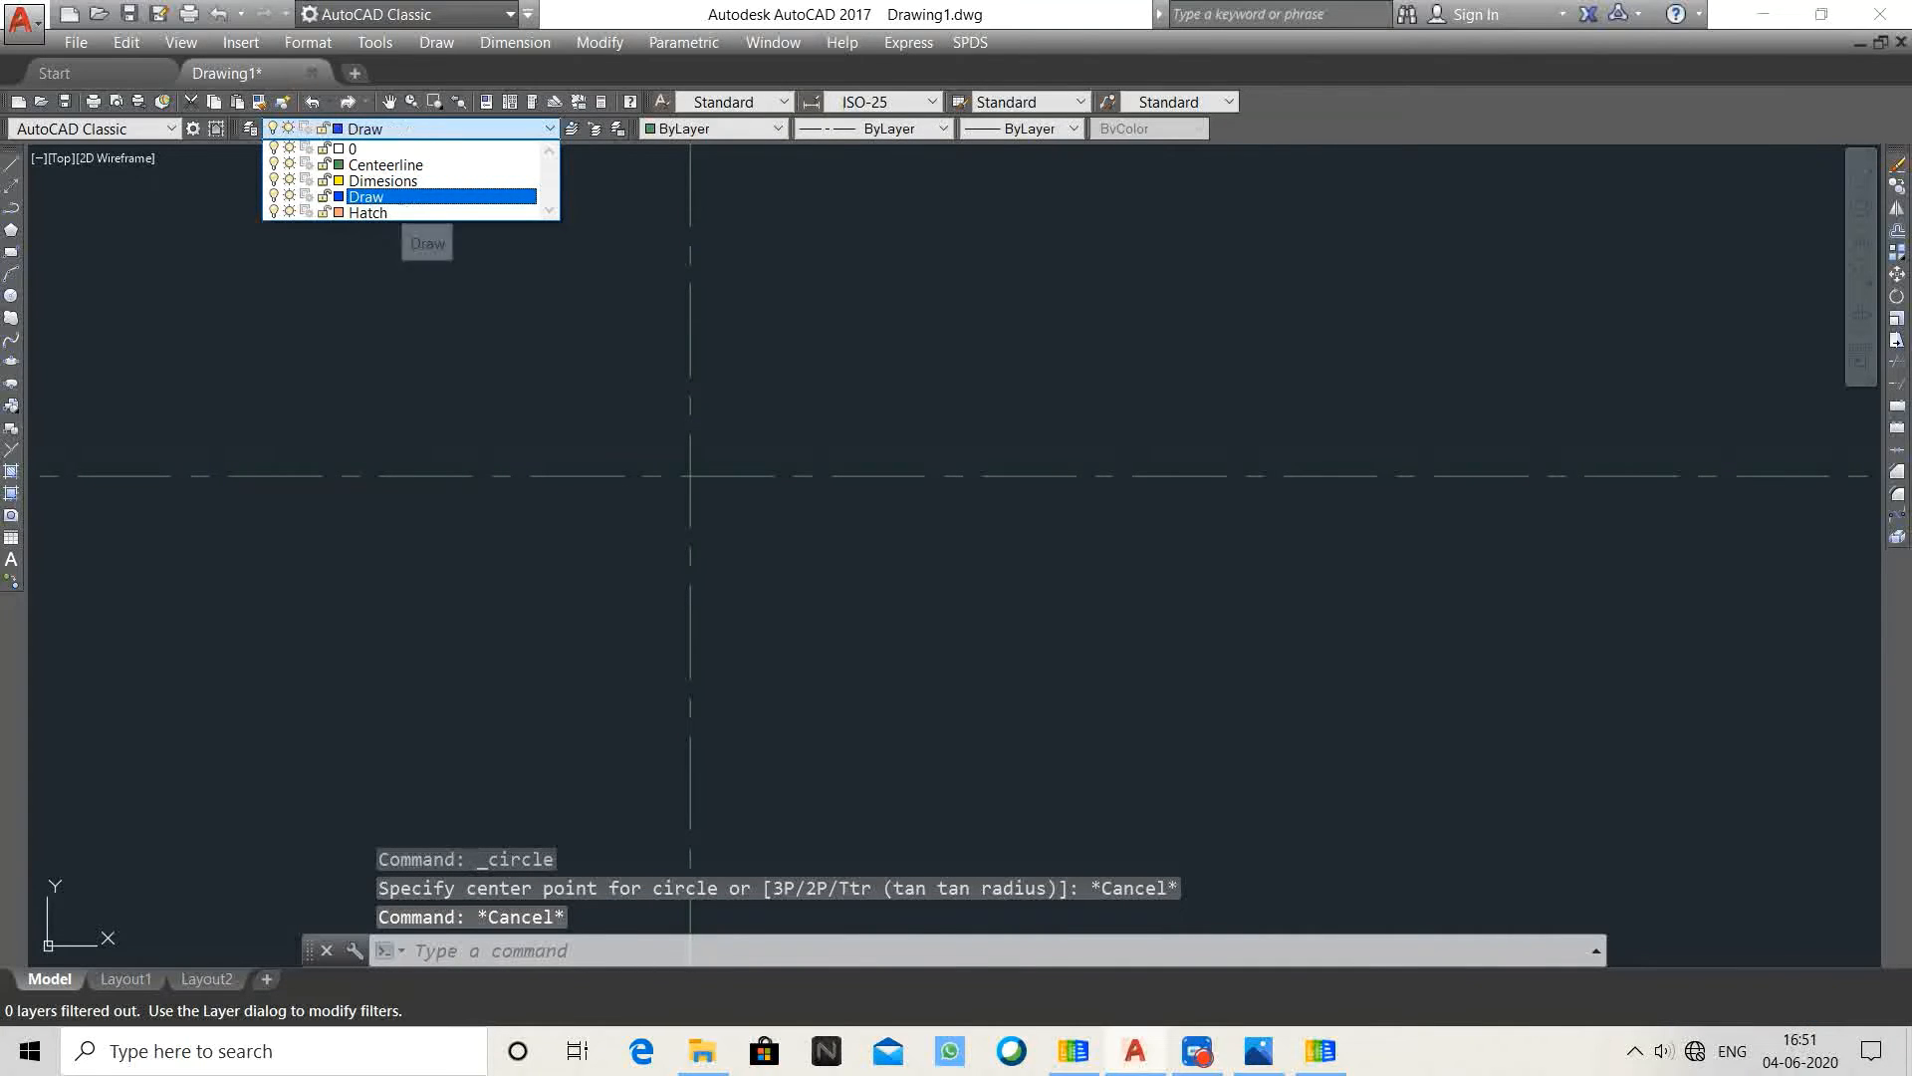
pyautogui.click(404, 199)
pyautogui.click(12, 297)
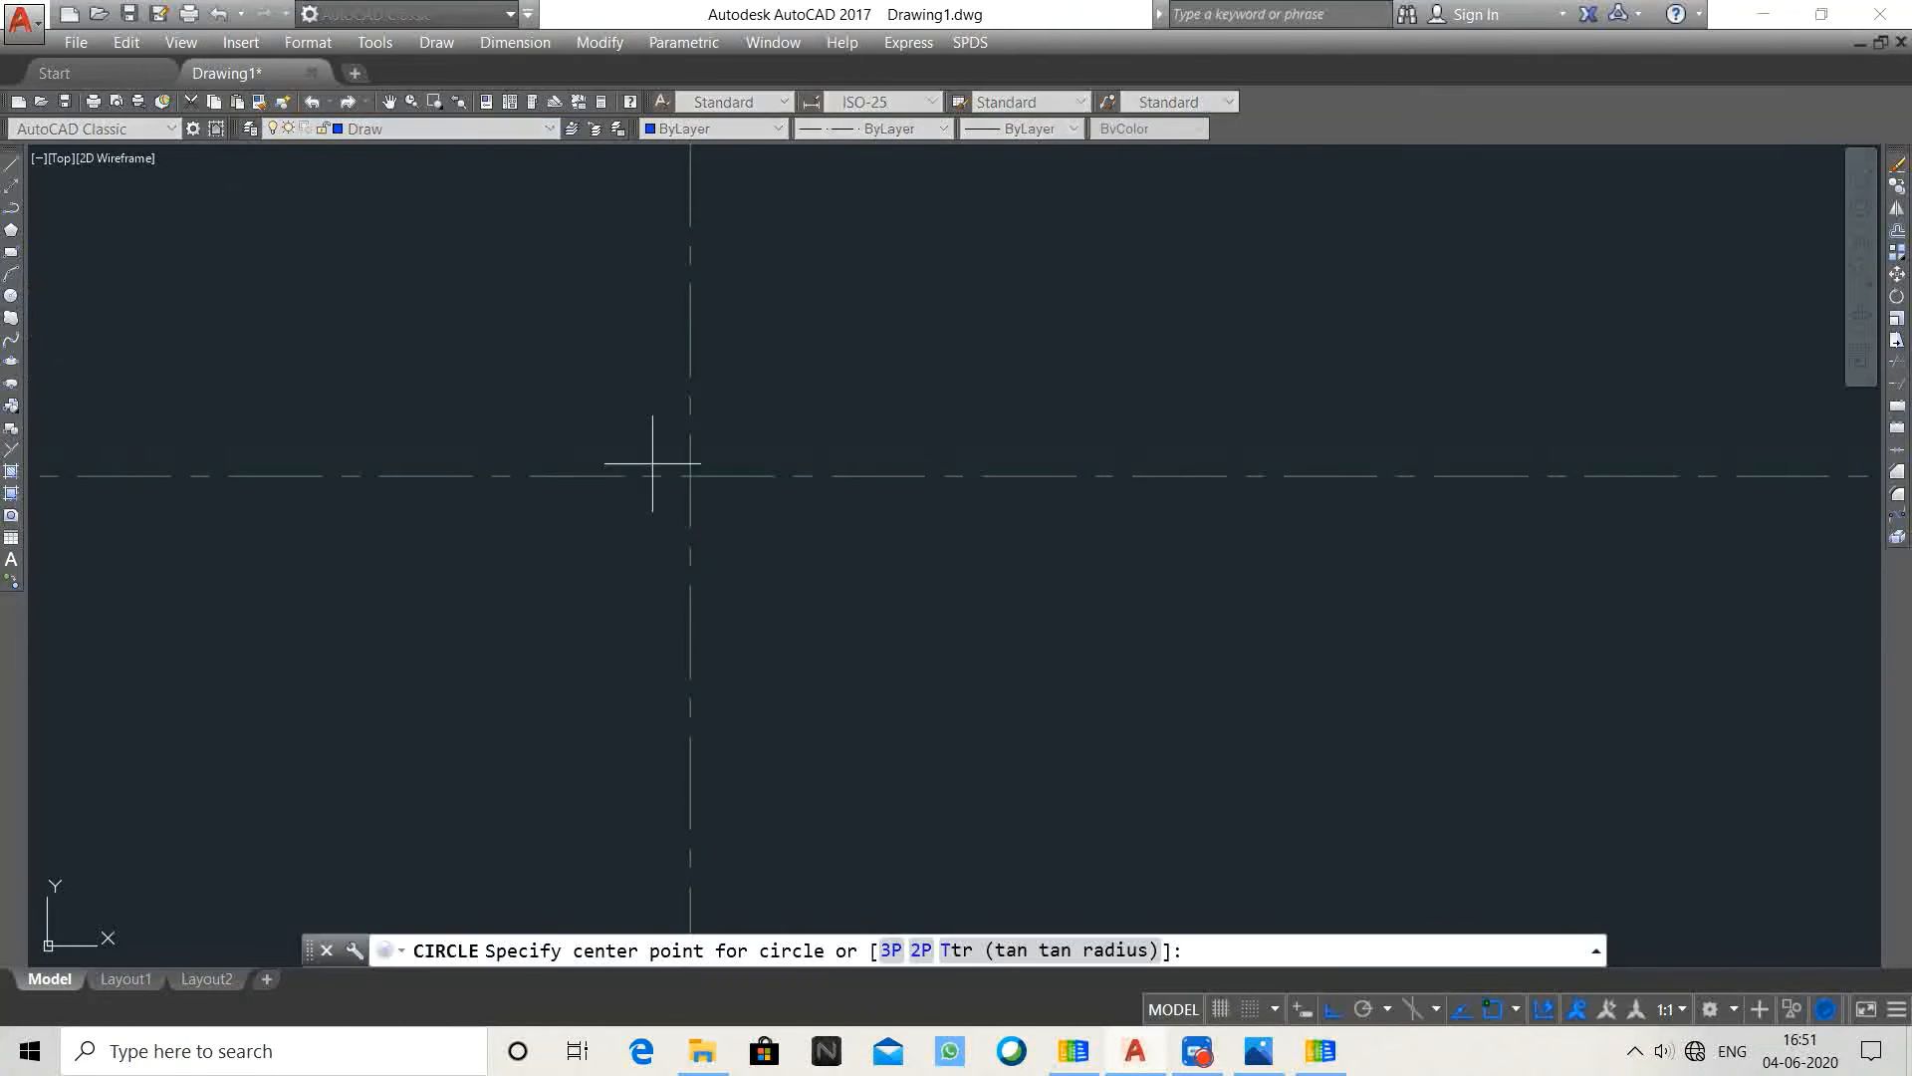
pyautogui.click(690, 476)
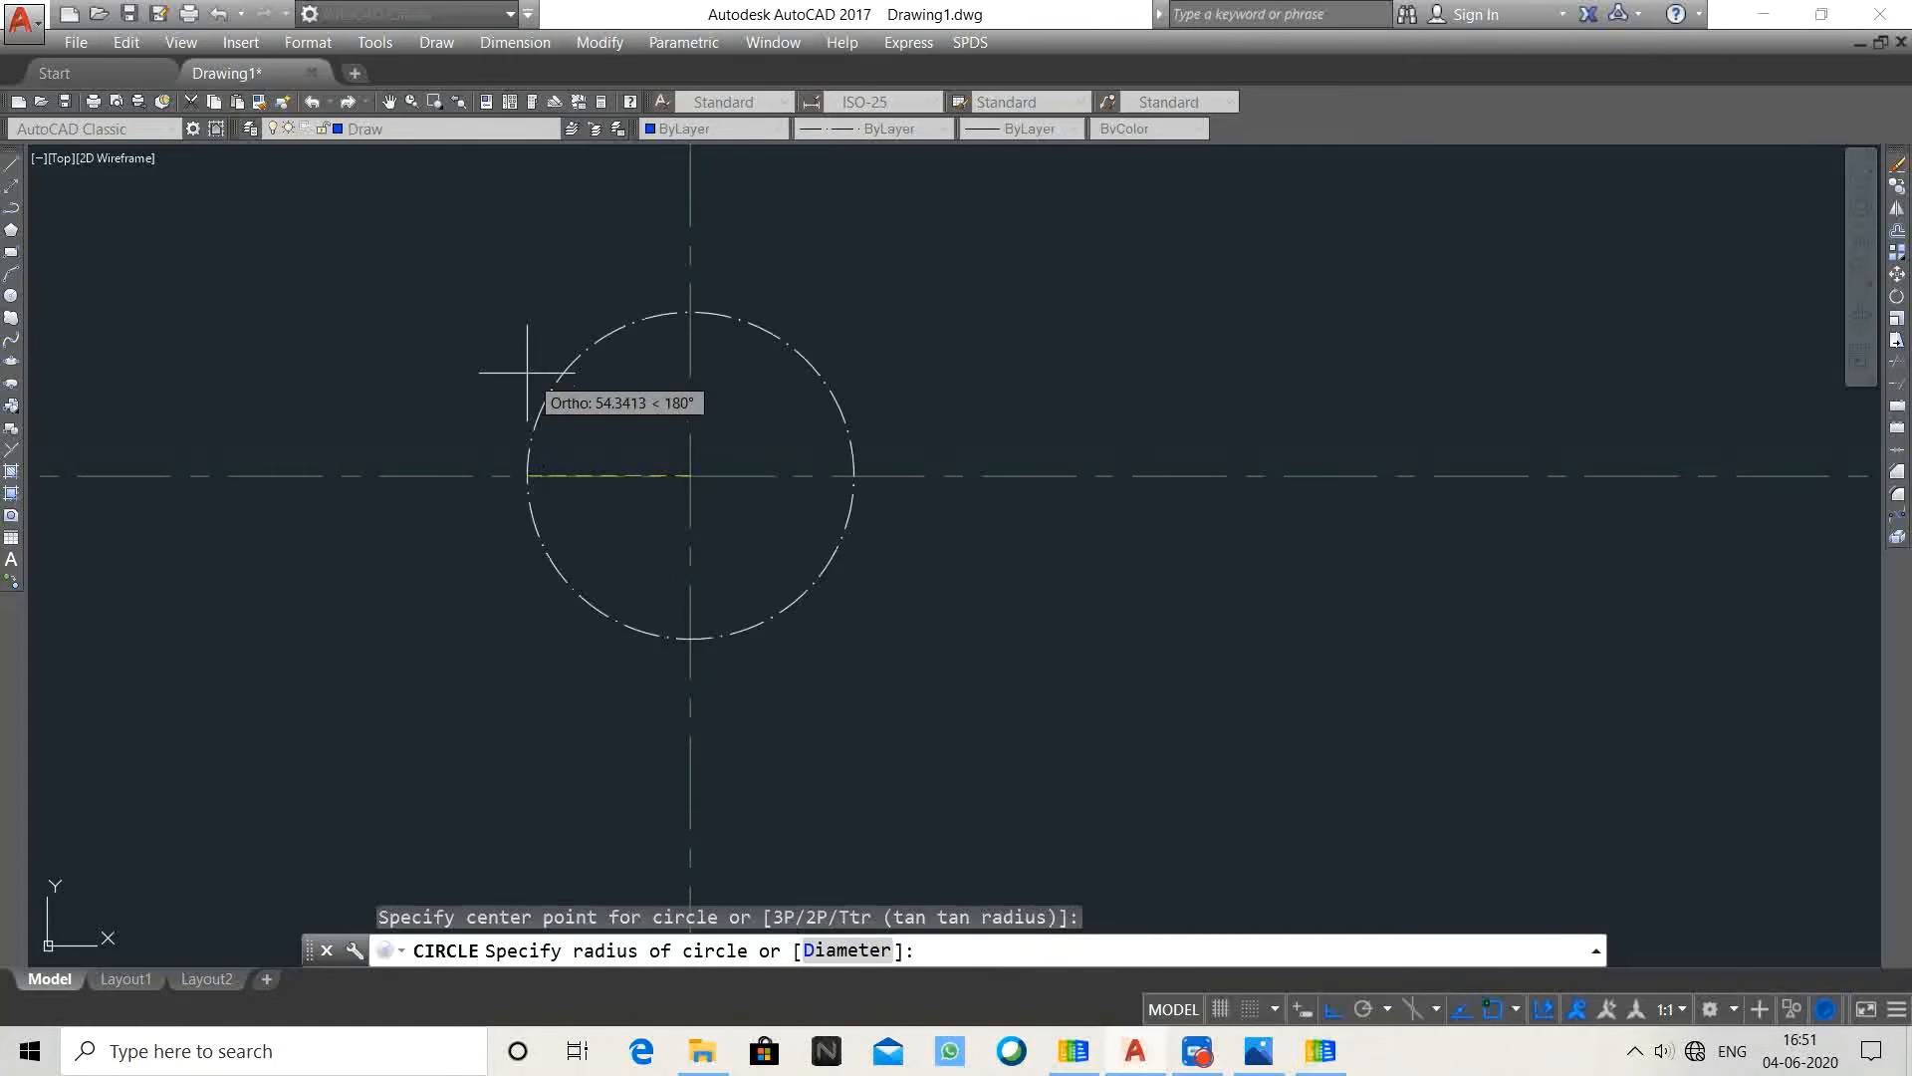
pyautogui.click(506, 398)
pyautogui.scroll(-3, 696, 479)
pyautogui.scroll(2, 697, 479)
pyautogui.moveTo(606, 491); pyautogui.dragTo(628, 414, button='middle')
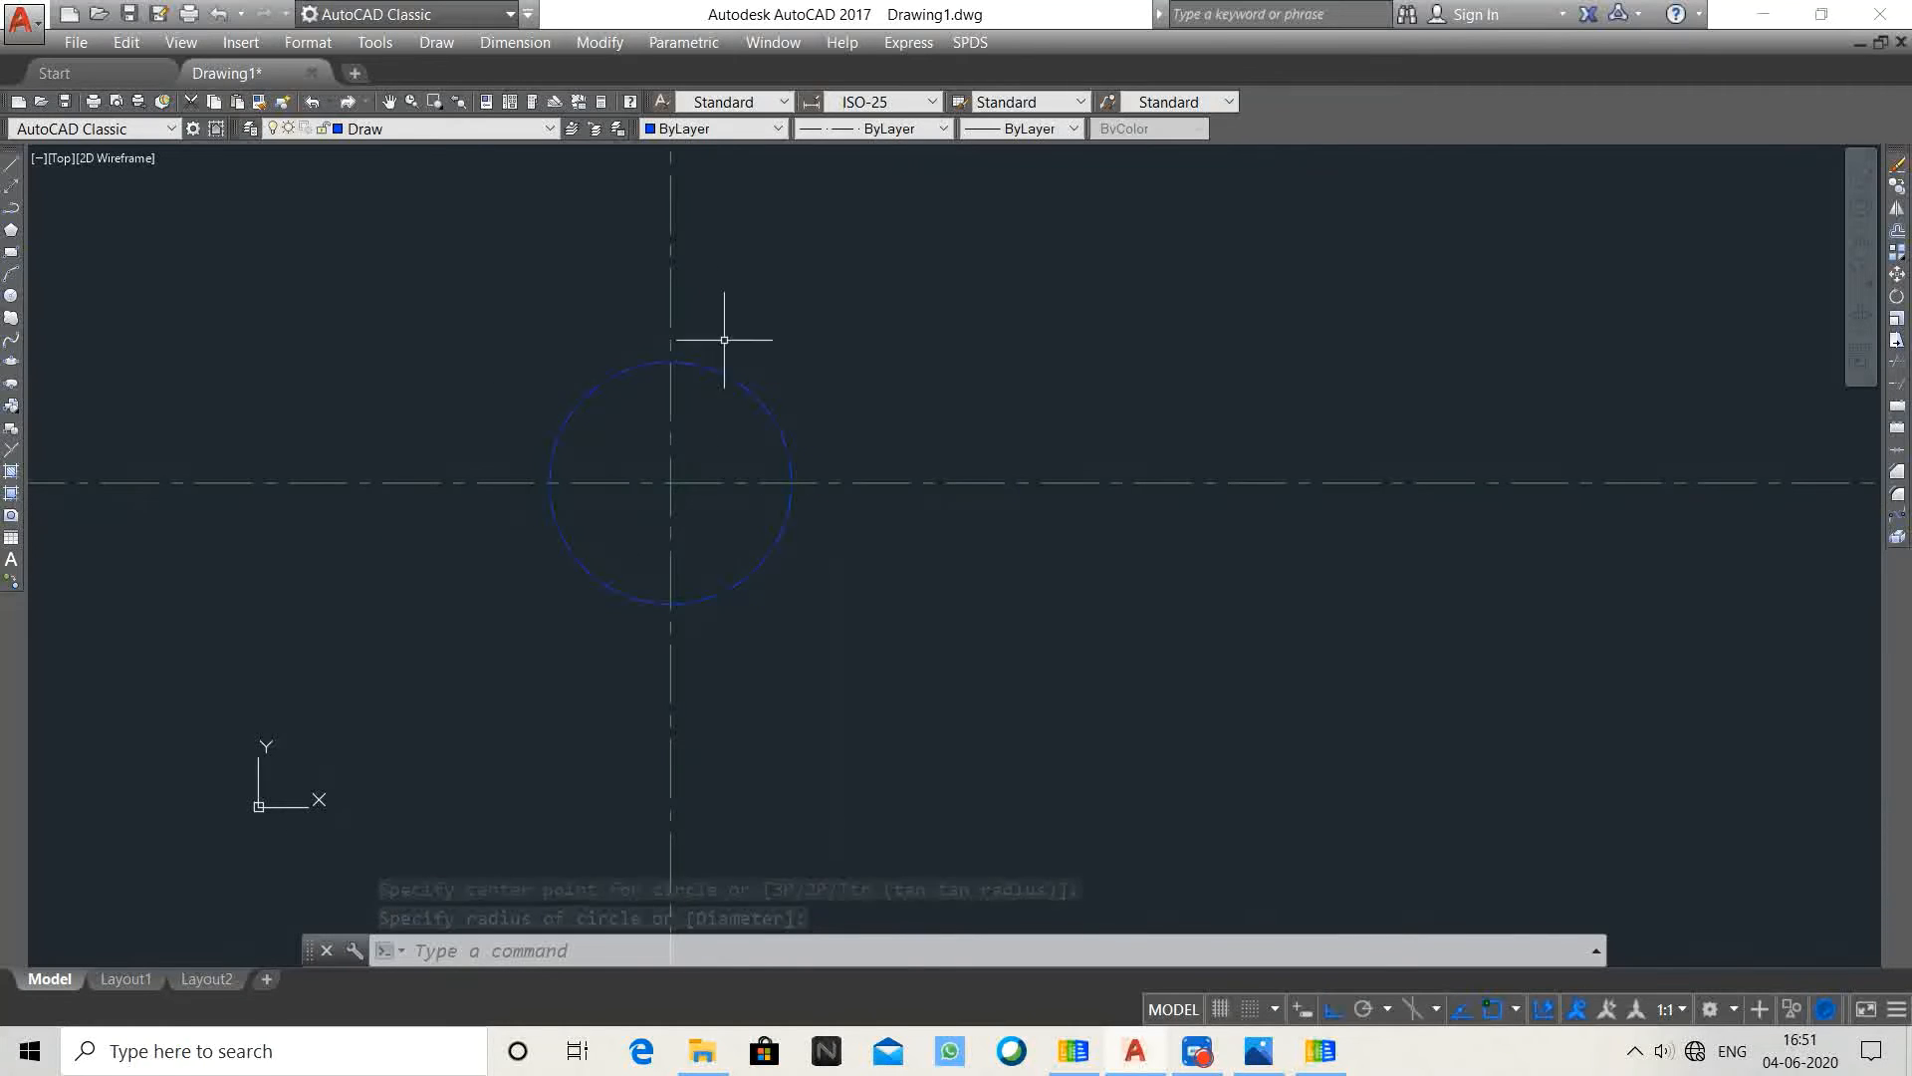
# Step: Change the Draw layer's linetype to Continuous and close the layer manager
pyautogui.click(551, 131)
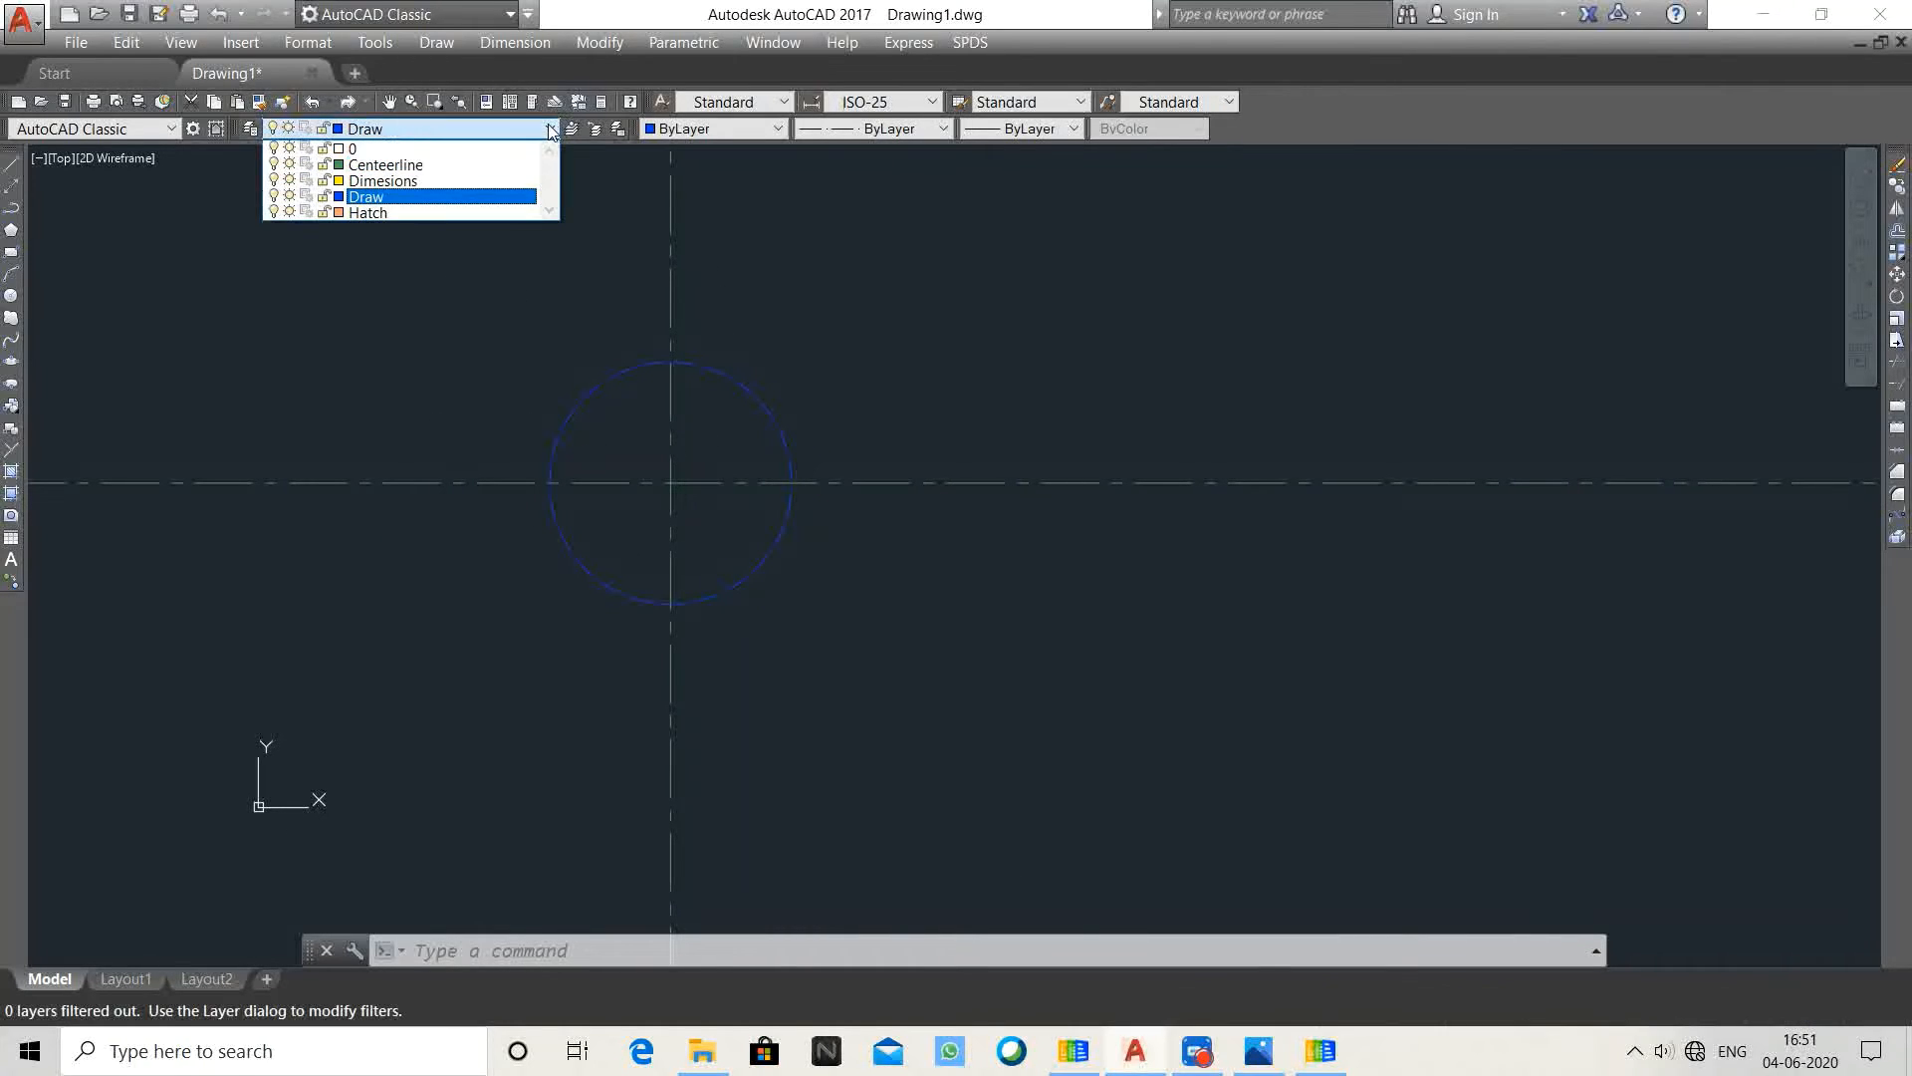
pyautogui.click(548, 131)
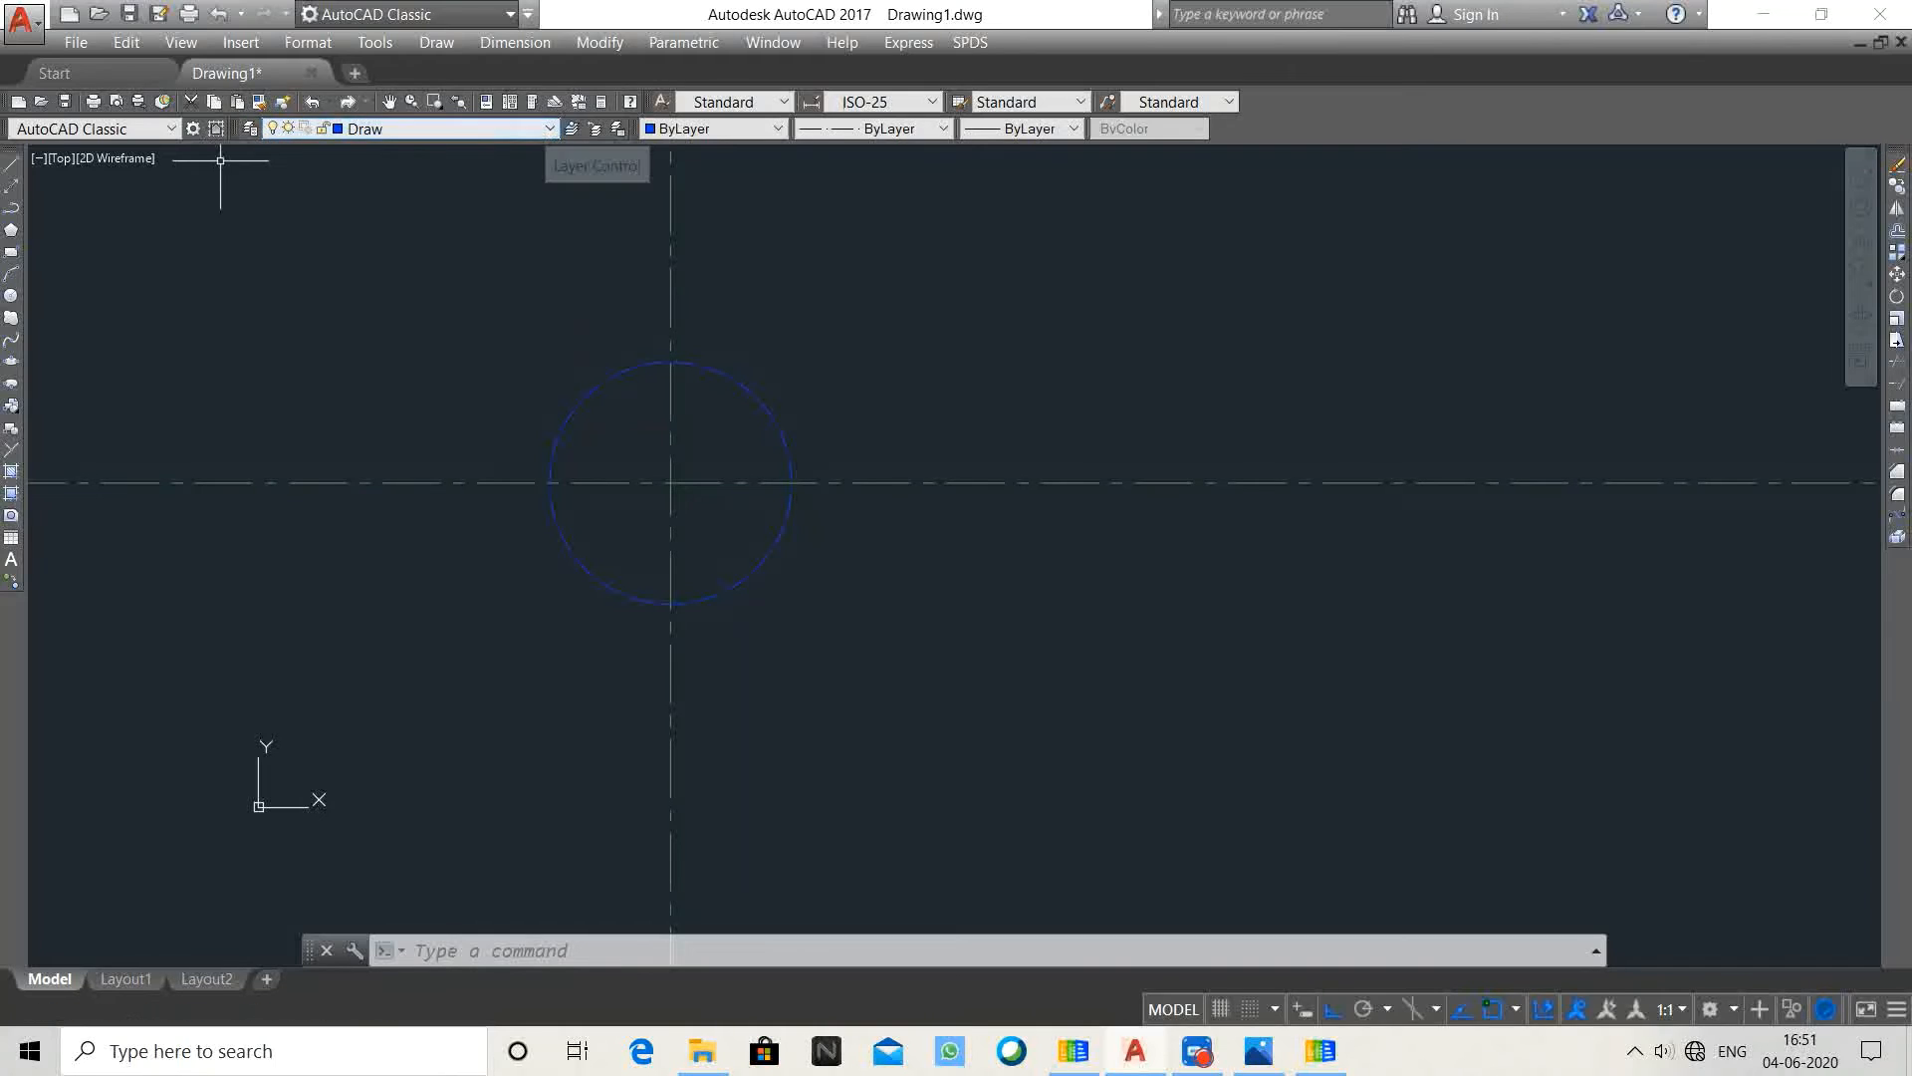
pyautogui.click(248, 129)
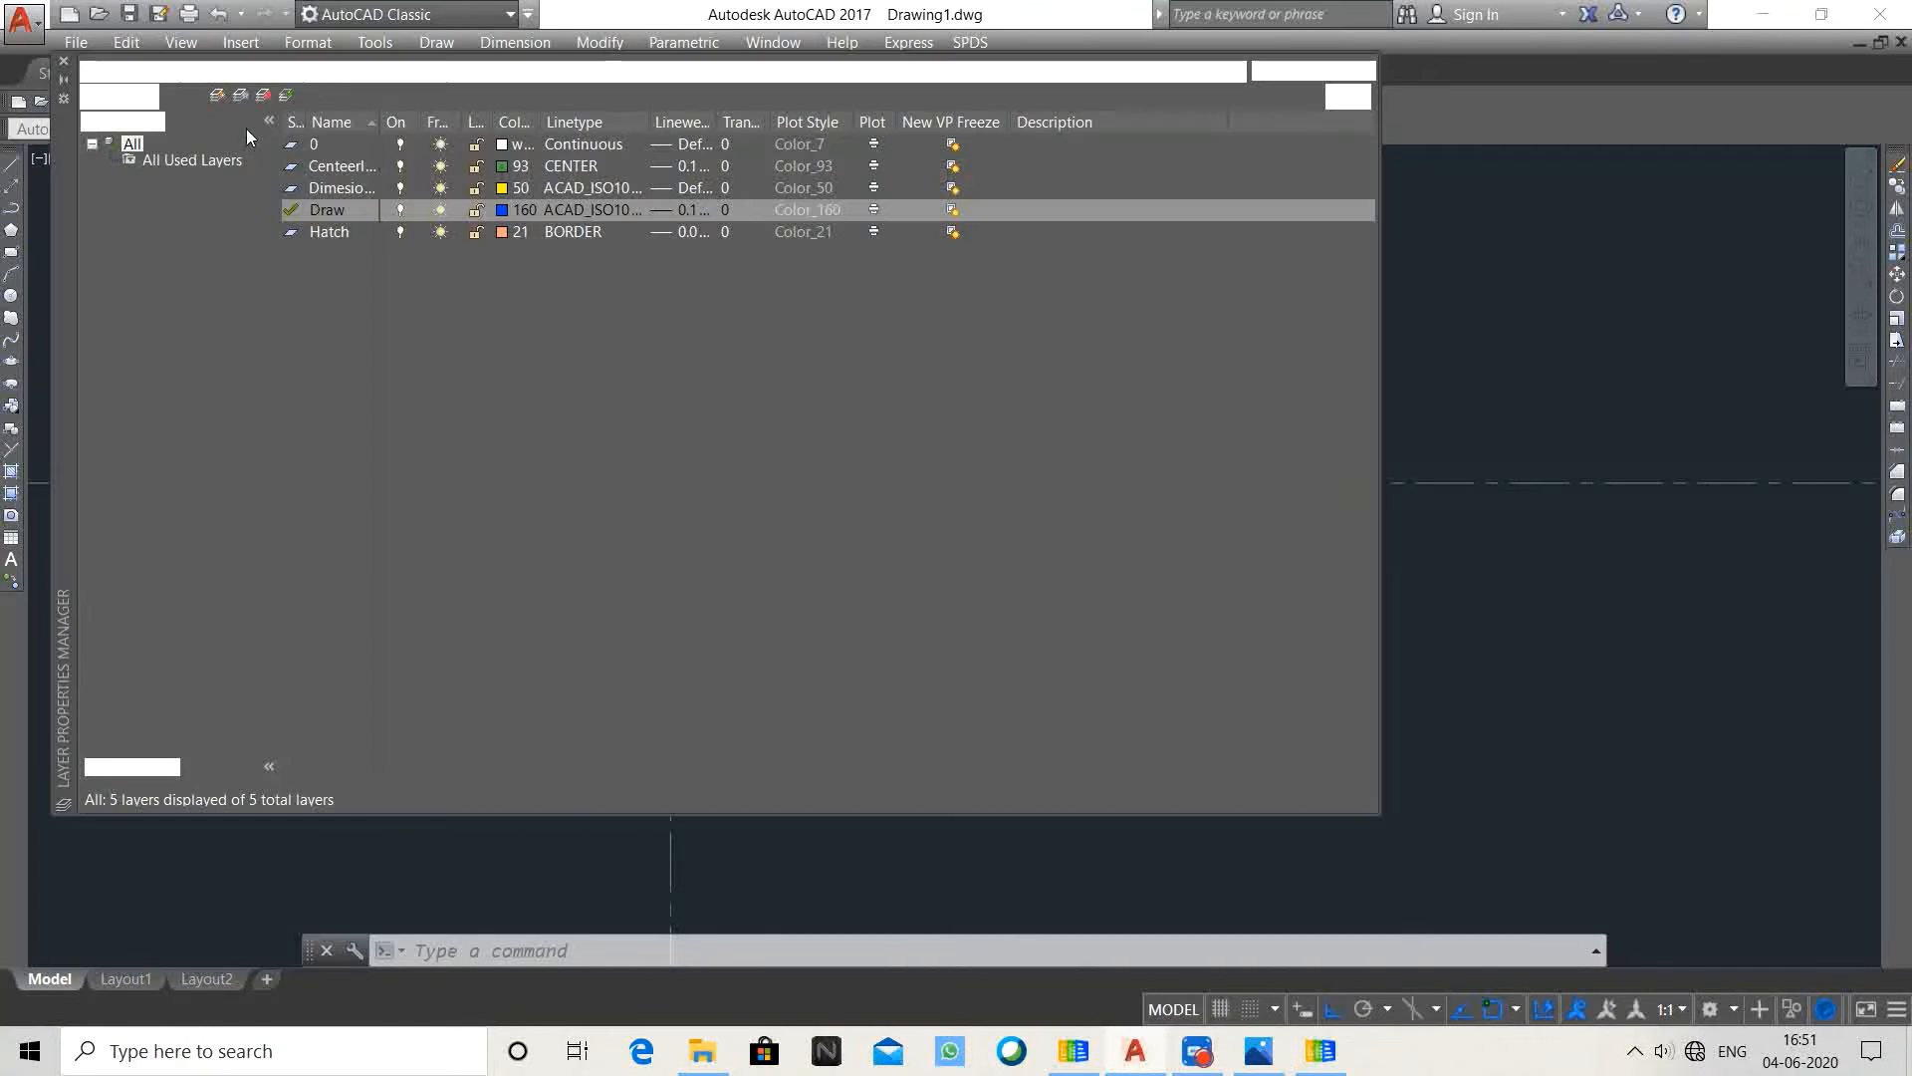
pyautogui.click(668, 211)
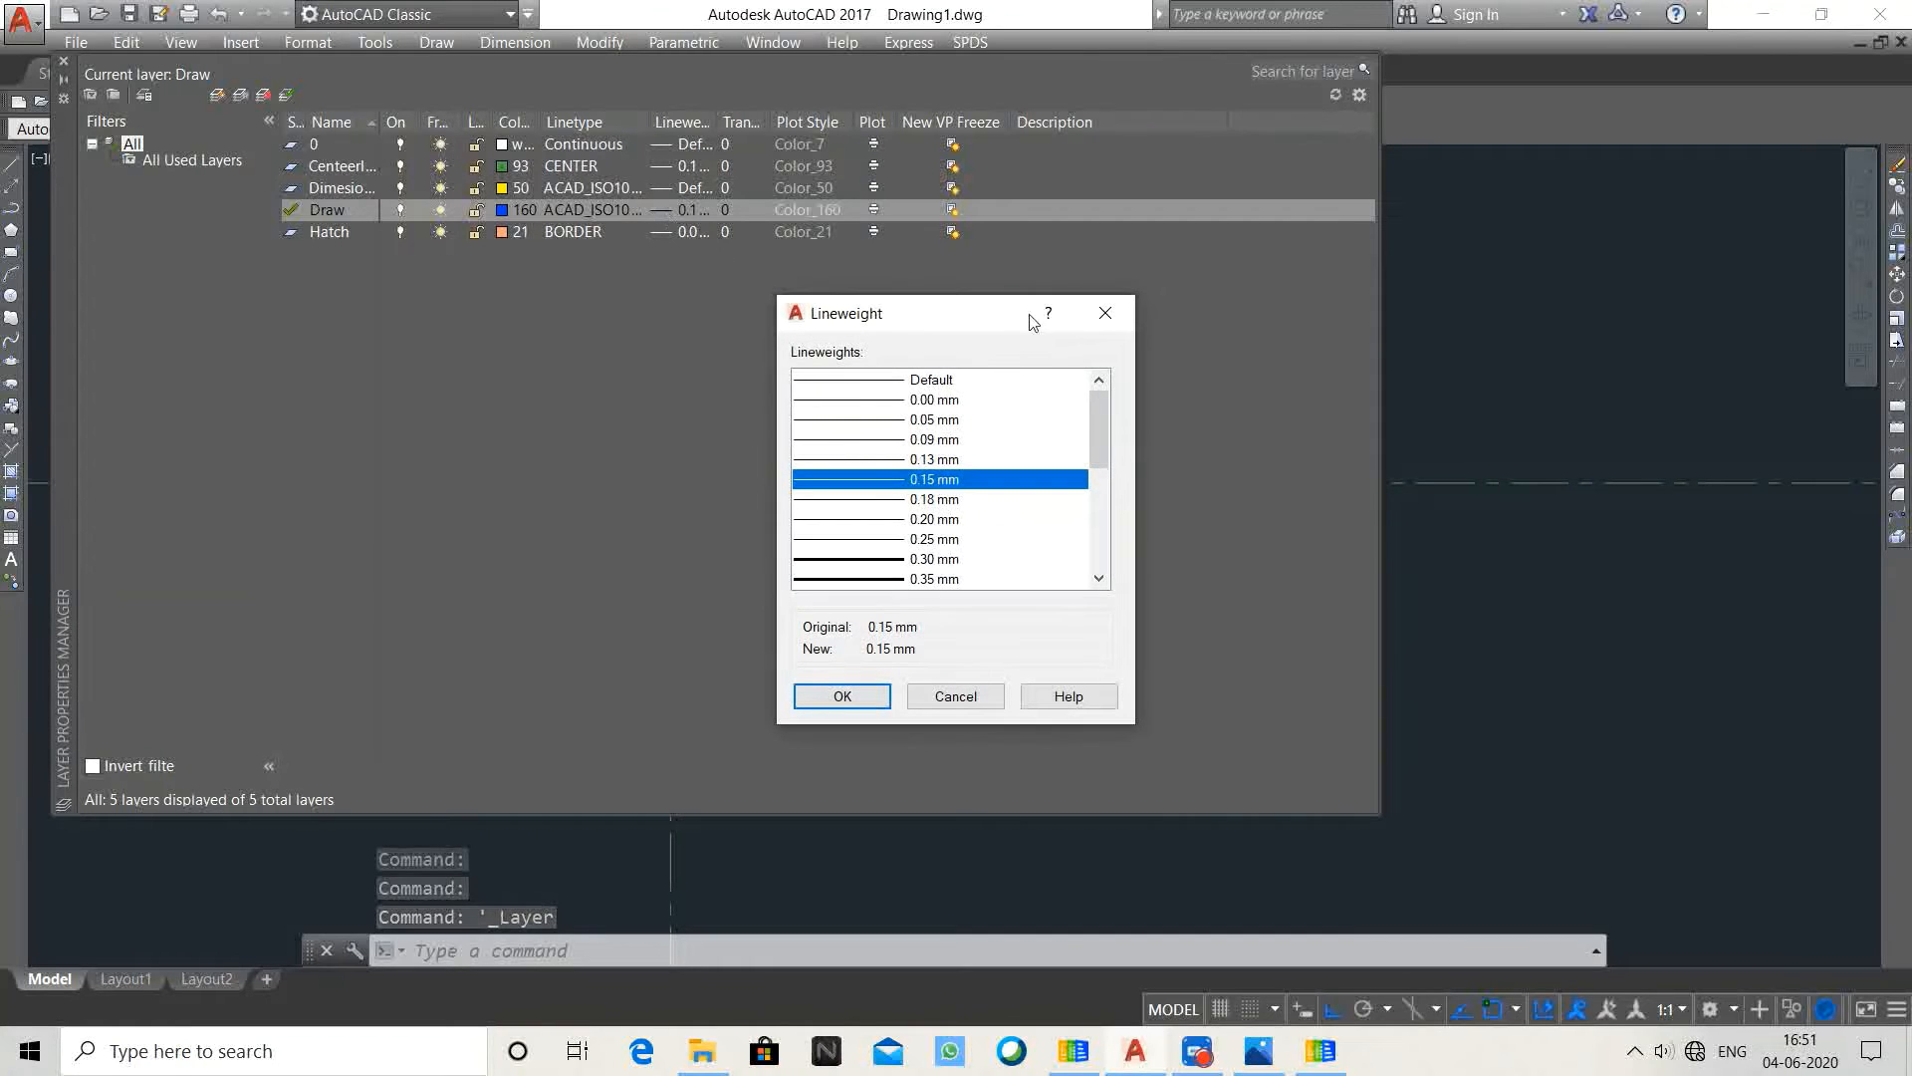
pyautogui.click(1104, 313)
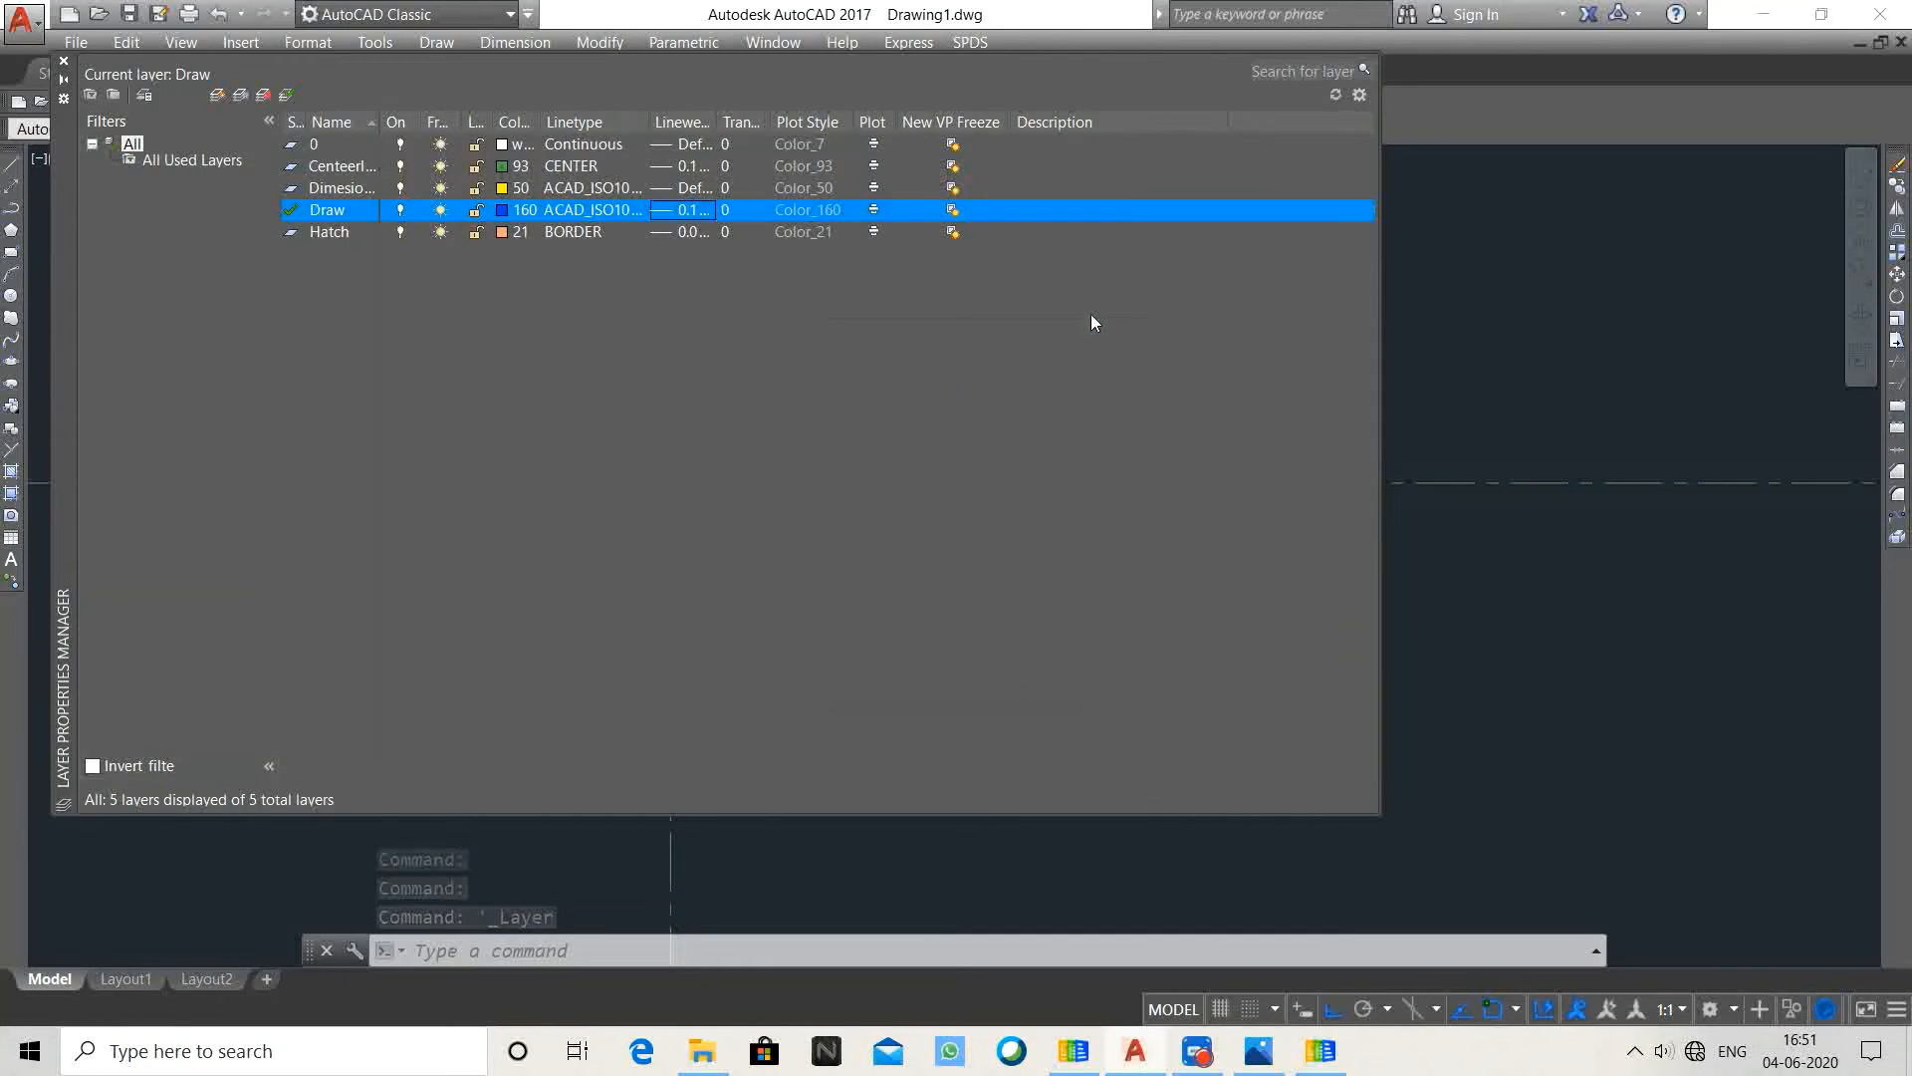
pyautogui.click(594, 211)
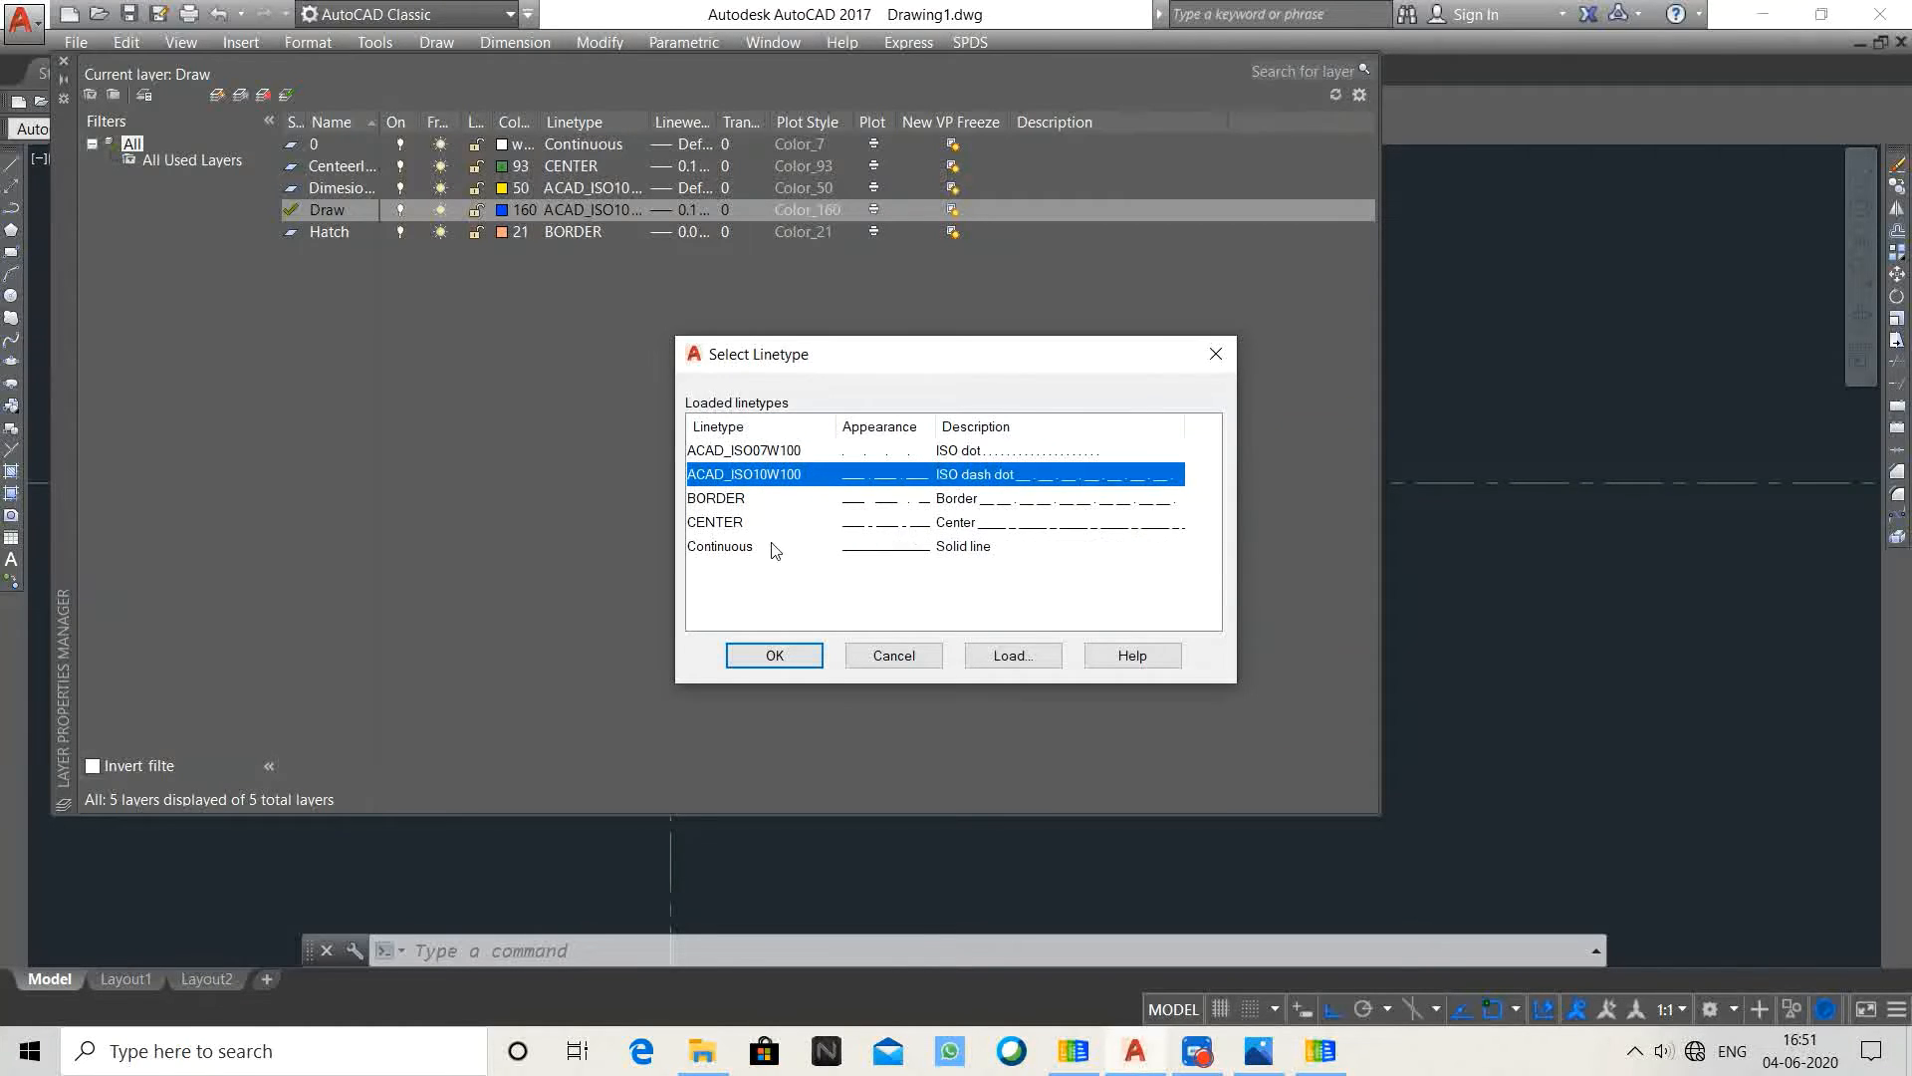
pyautogui.click(740, 546)
pyautogui.click(774, 655)
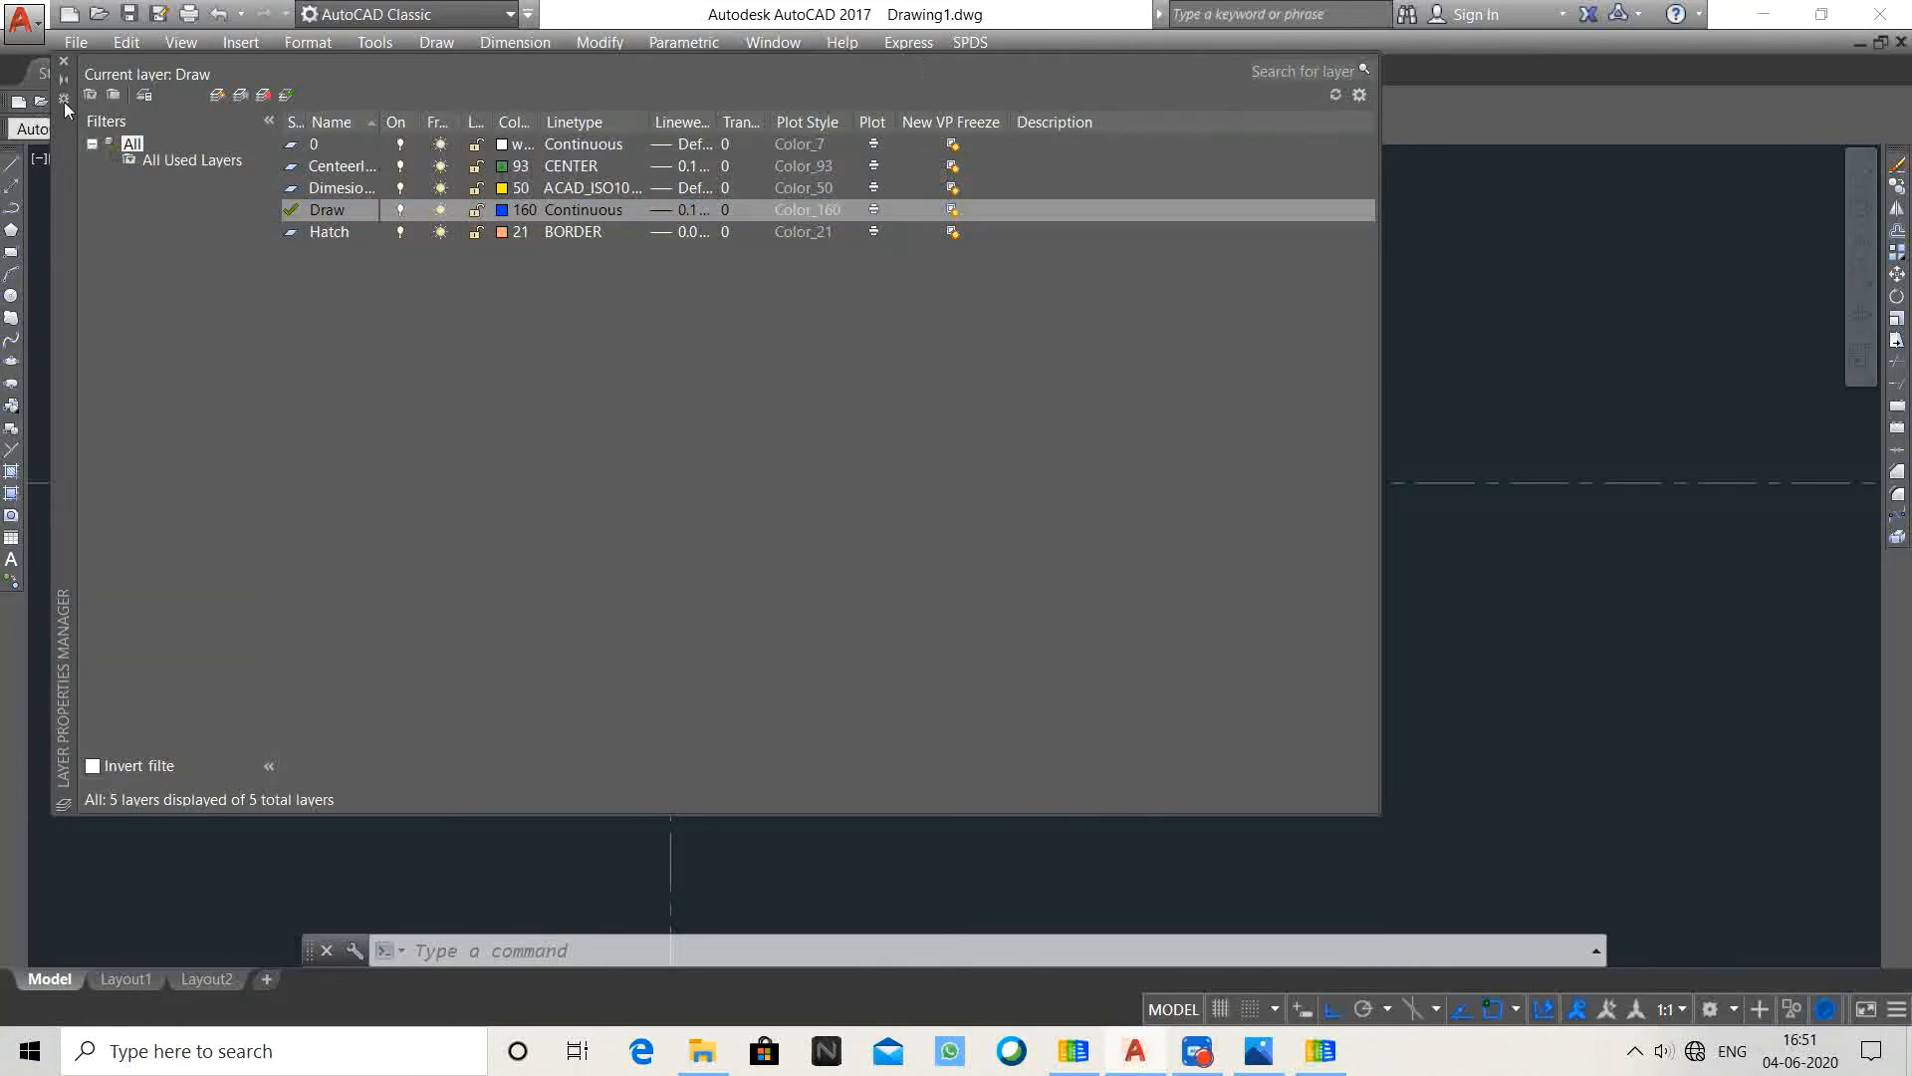
pyautogui.click(63, 62)
# Step: Draw a rectangle about 175 wide and 118 high, extending up and to the right from the circle's centre
pyautogui.moveTo(656, 395); pyautogui.dragTo(747, 422, button='middle')
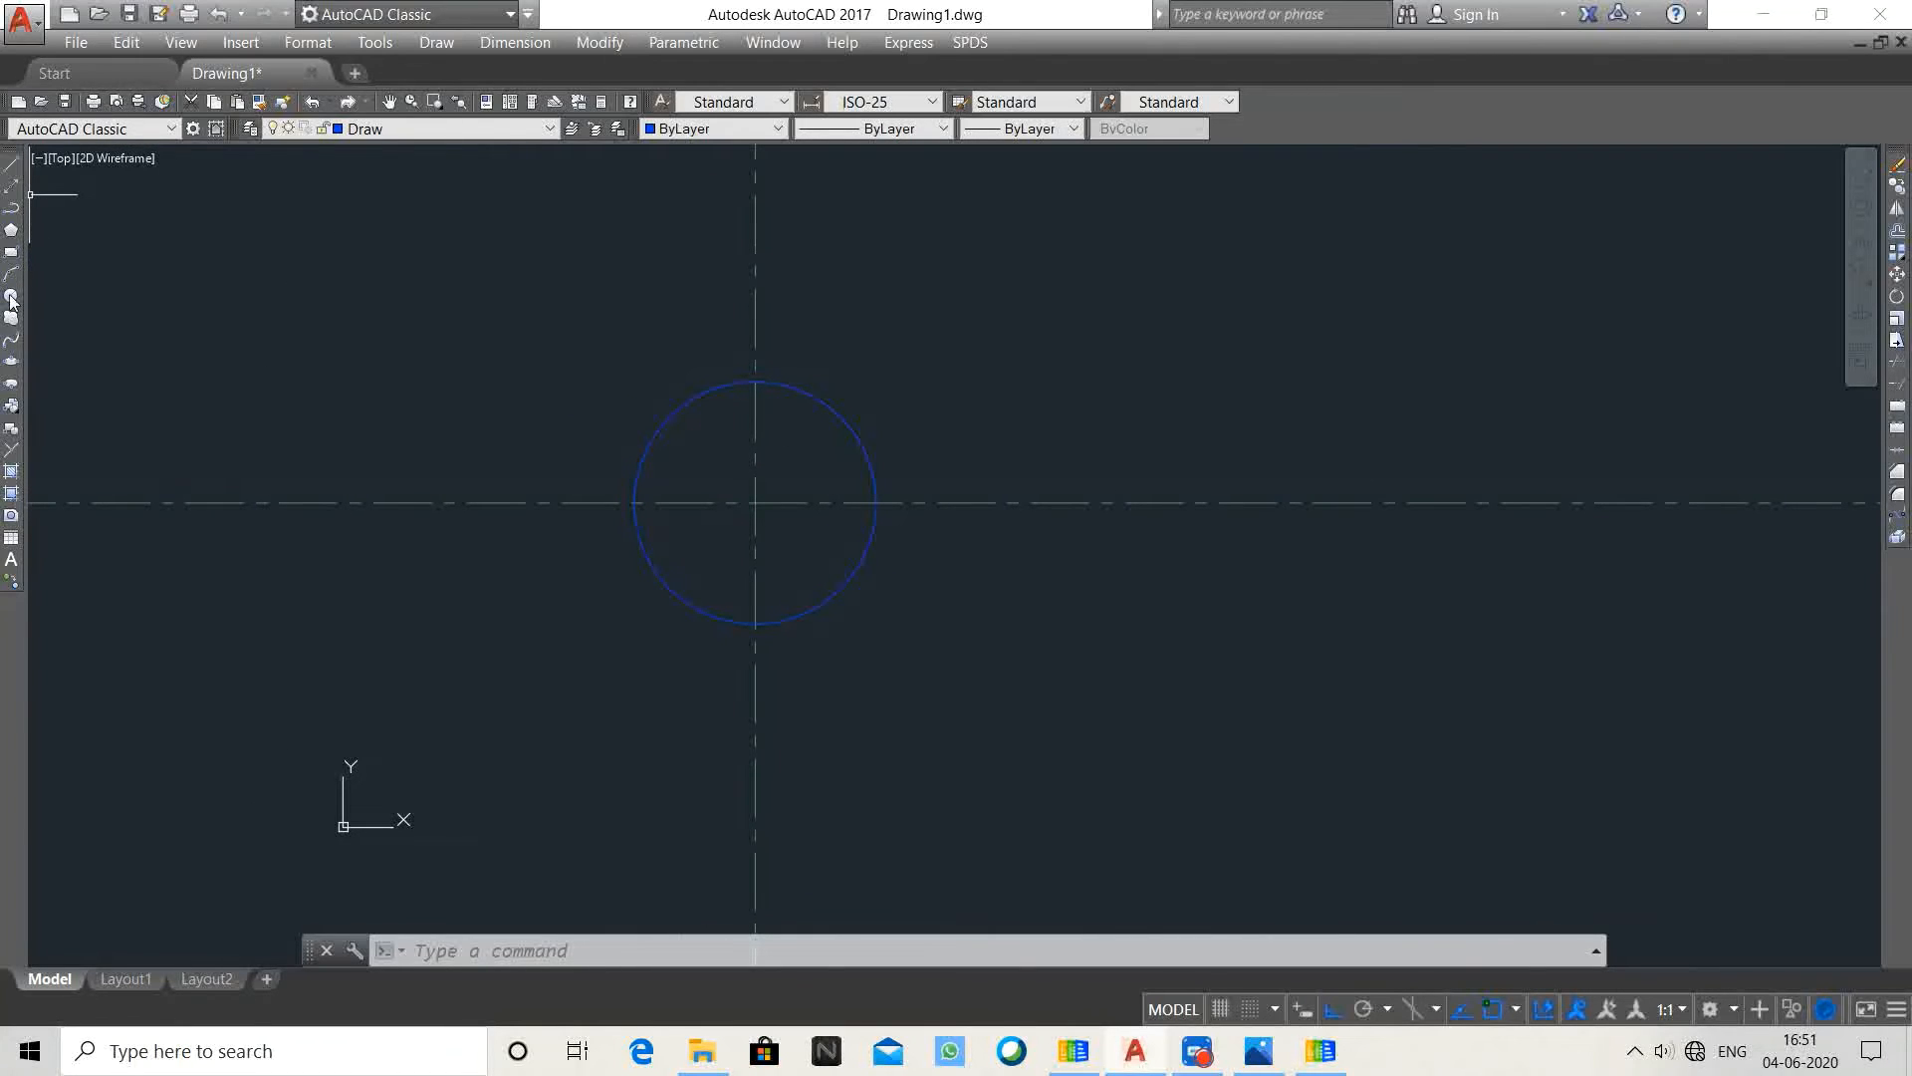
pyautogui.click(12, 255)
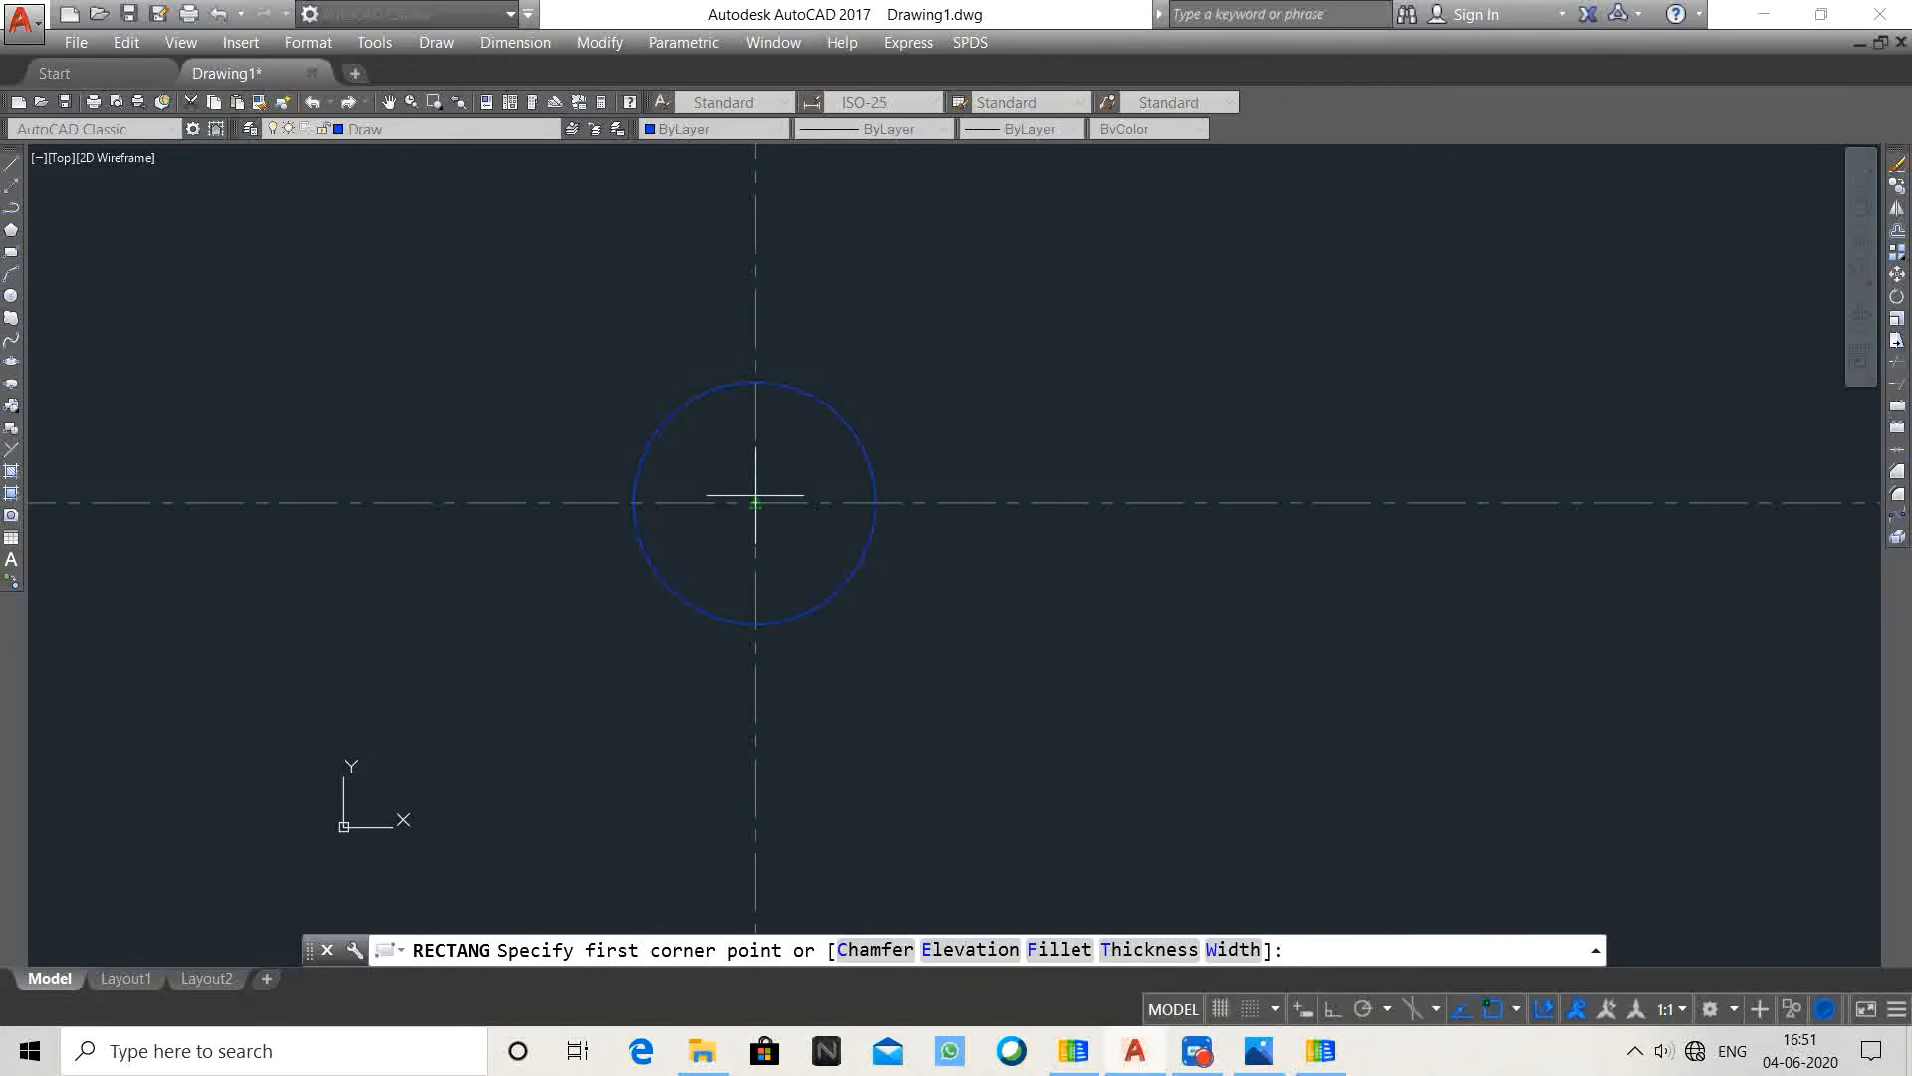
pyautogui.click(755, 498)
pyautogui.click(1079, 285)
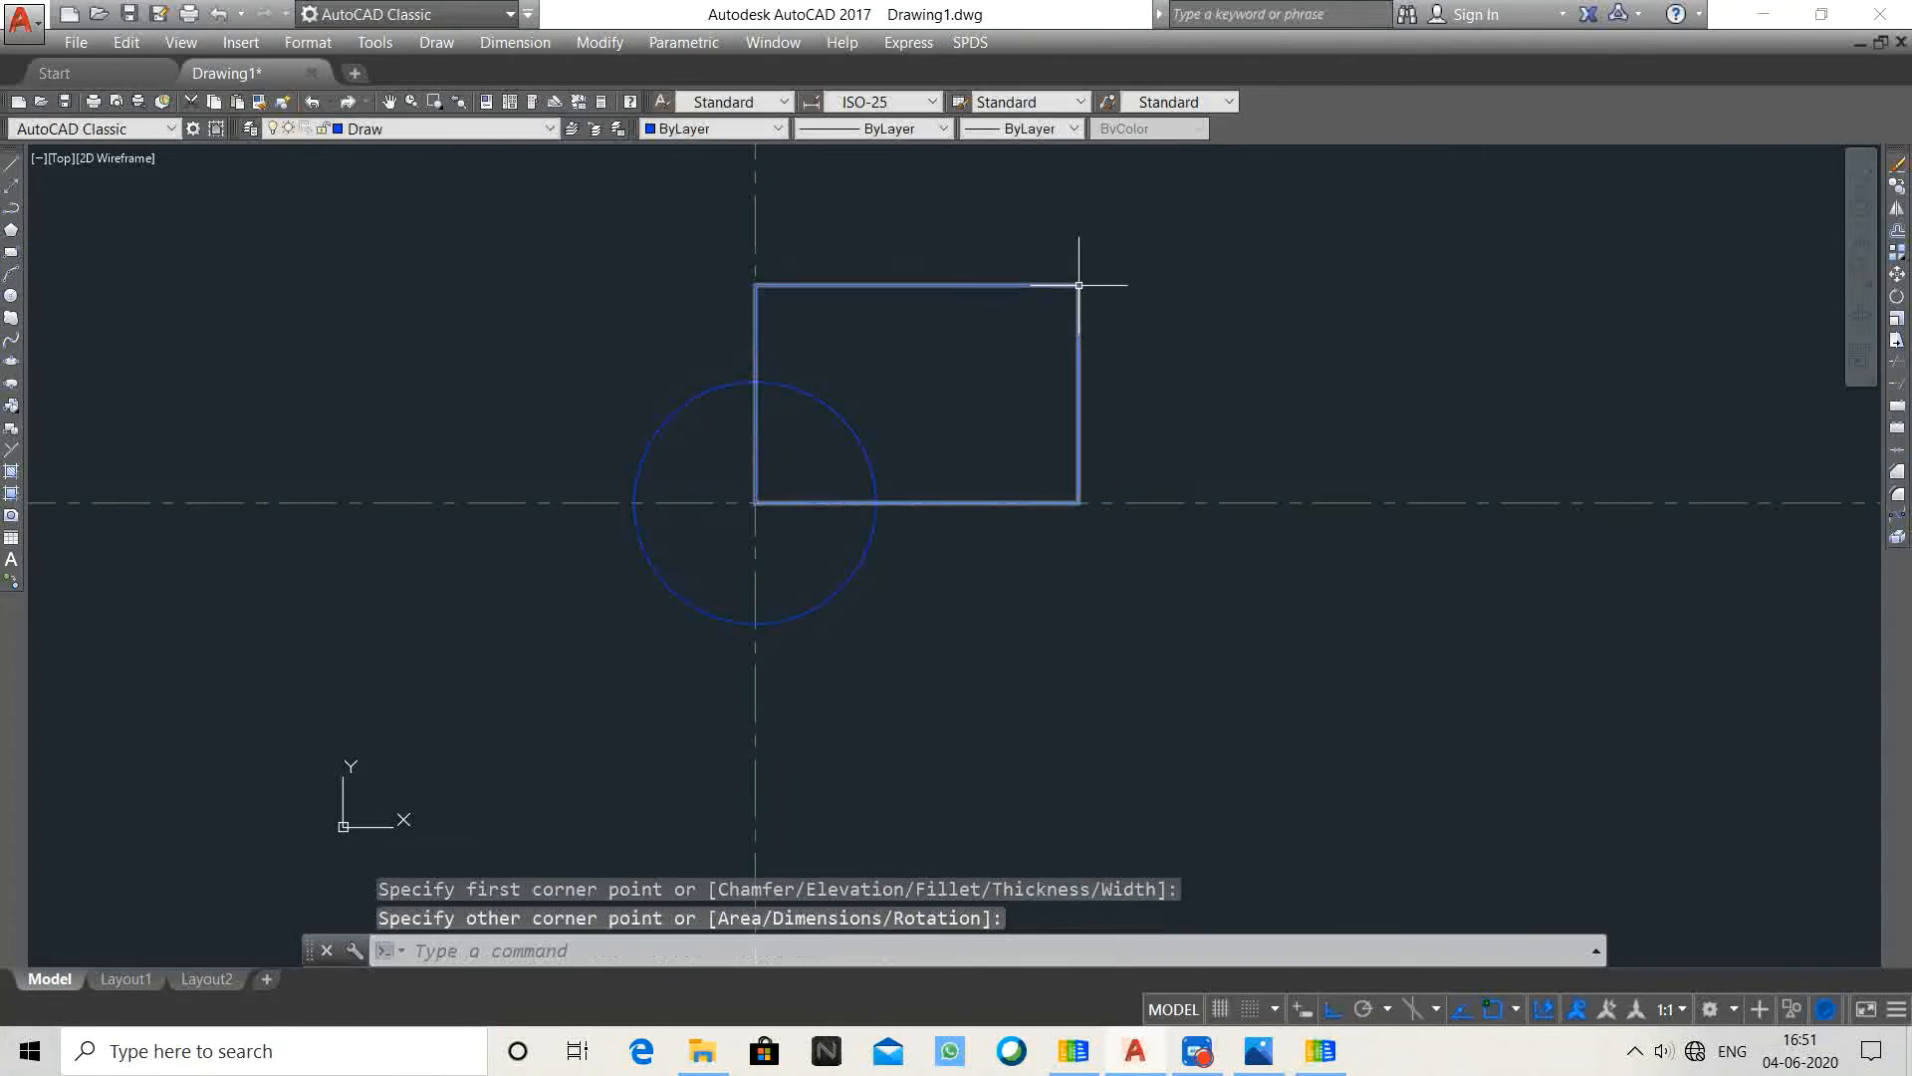
pyautogui.press('Escape')
# Step: Trim away the circle's arc inside the rectangle and the rectangle edges and centreline segments inside the circle
pyautogui.write('t')
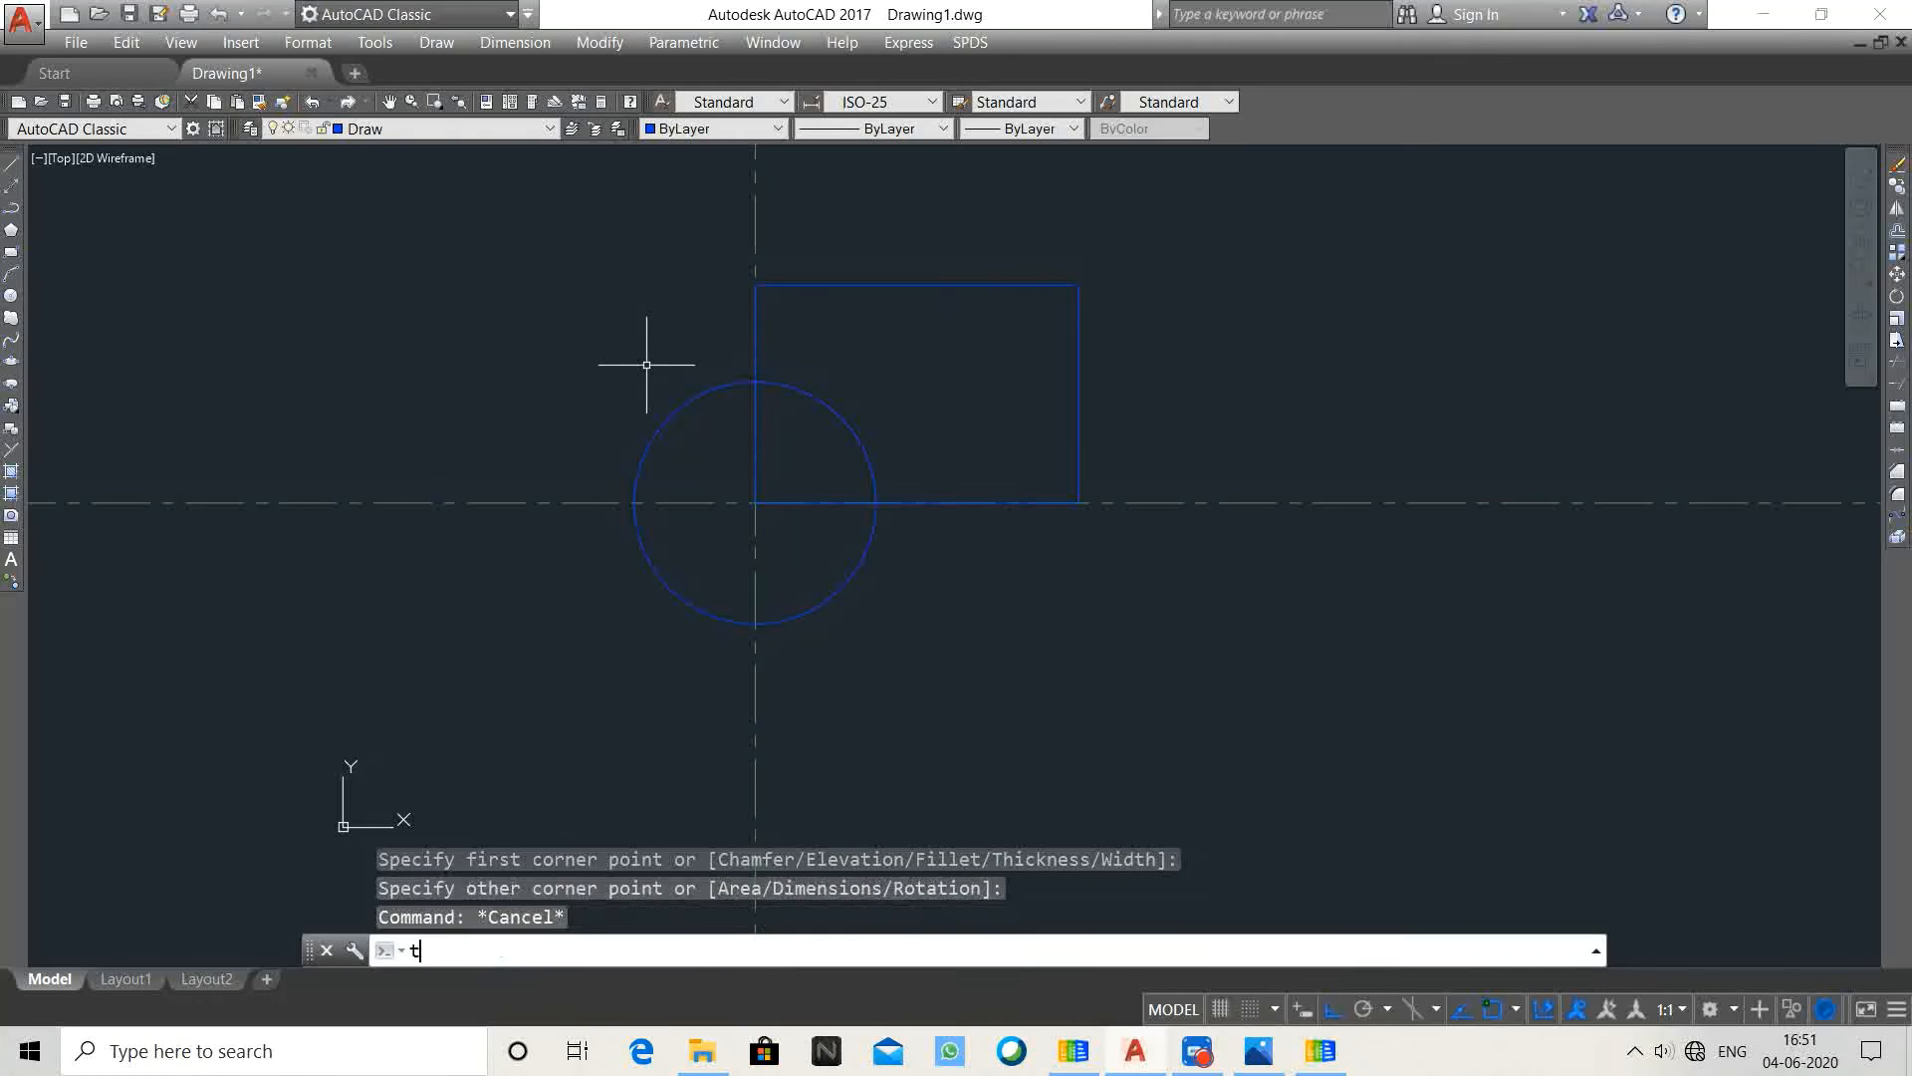
pyautogui.write('r')
pyautogui.press('Return')
pyautogui.press('Return')
pyautogui.click(863, 379)
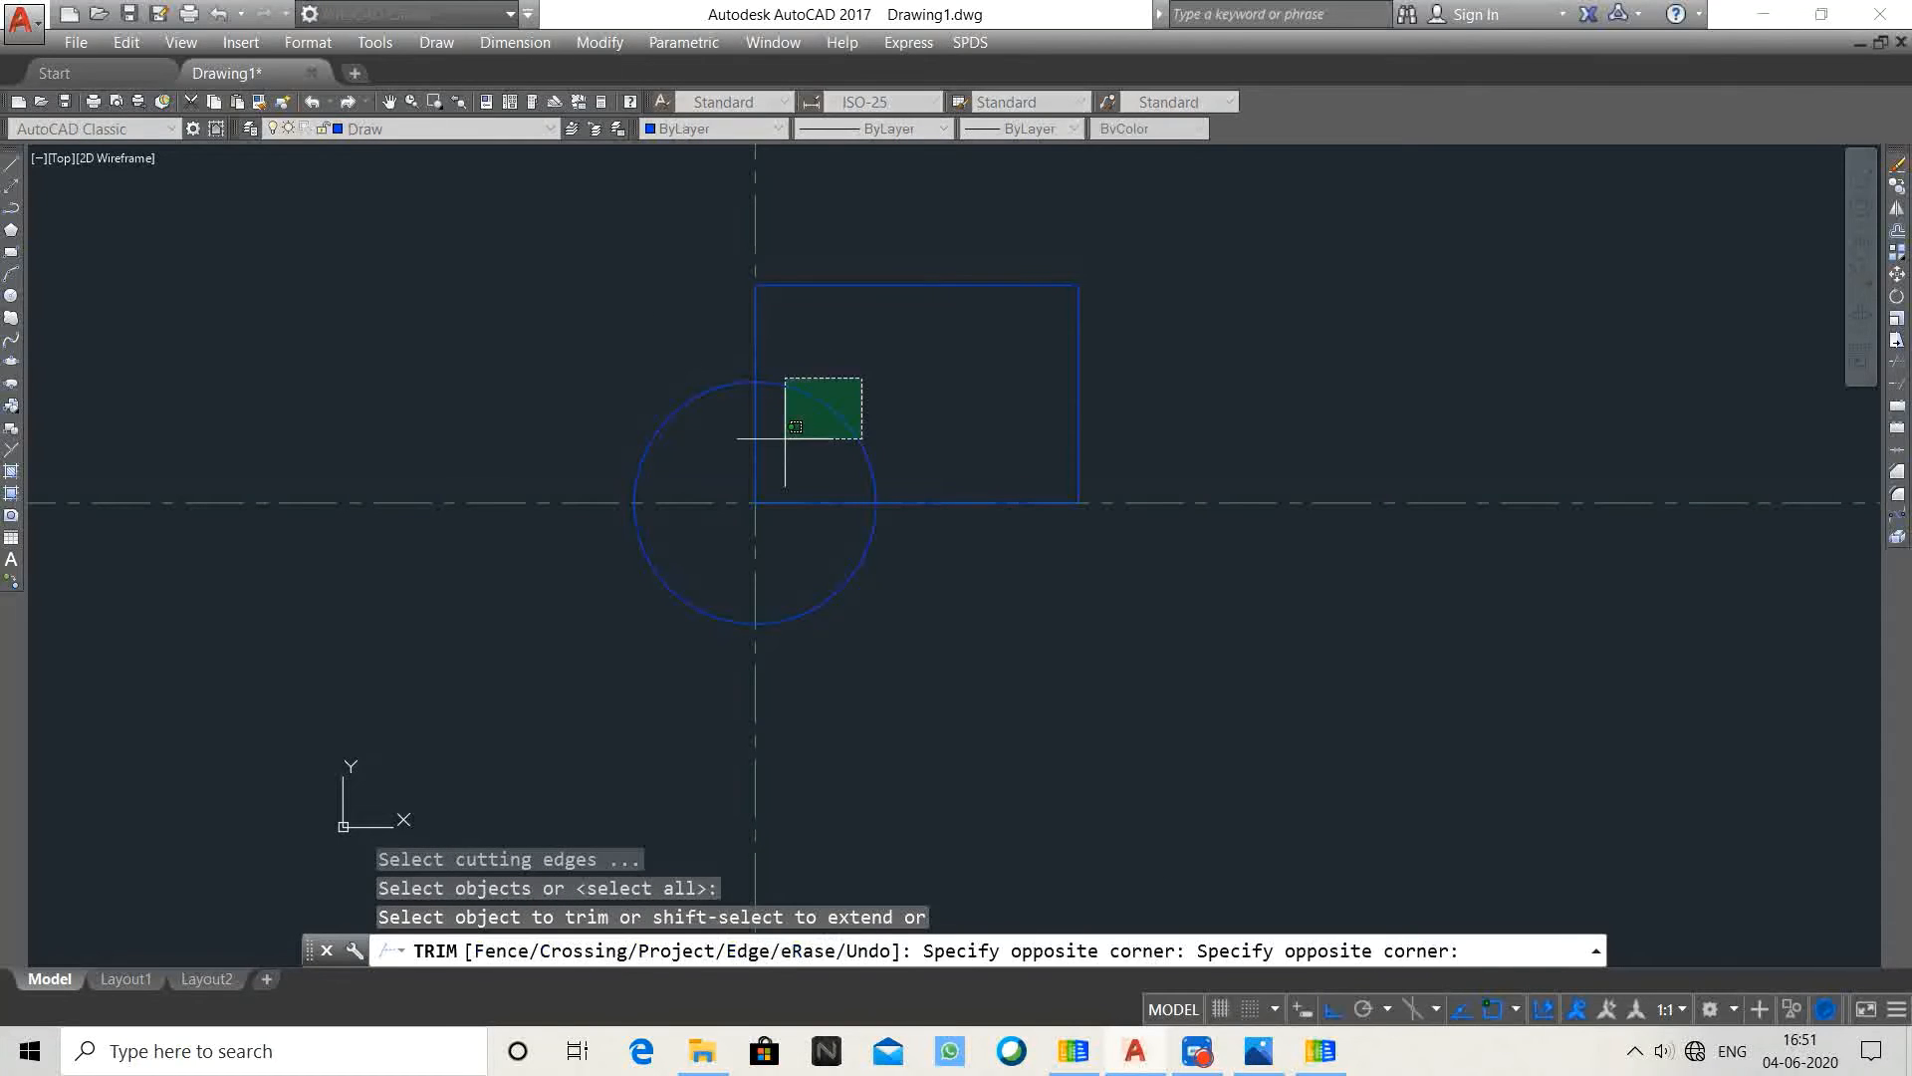
pyautogui.click(794, 433)
pyautogui.click(817, 541)
pyautogui.click(803, 484)
pyautogui.click(784, 468)
pyautogui.click(751, 453)
pyautogui.press('Escape')
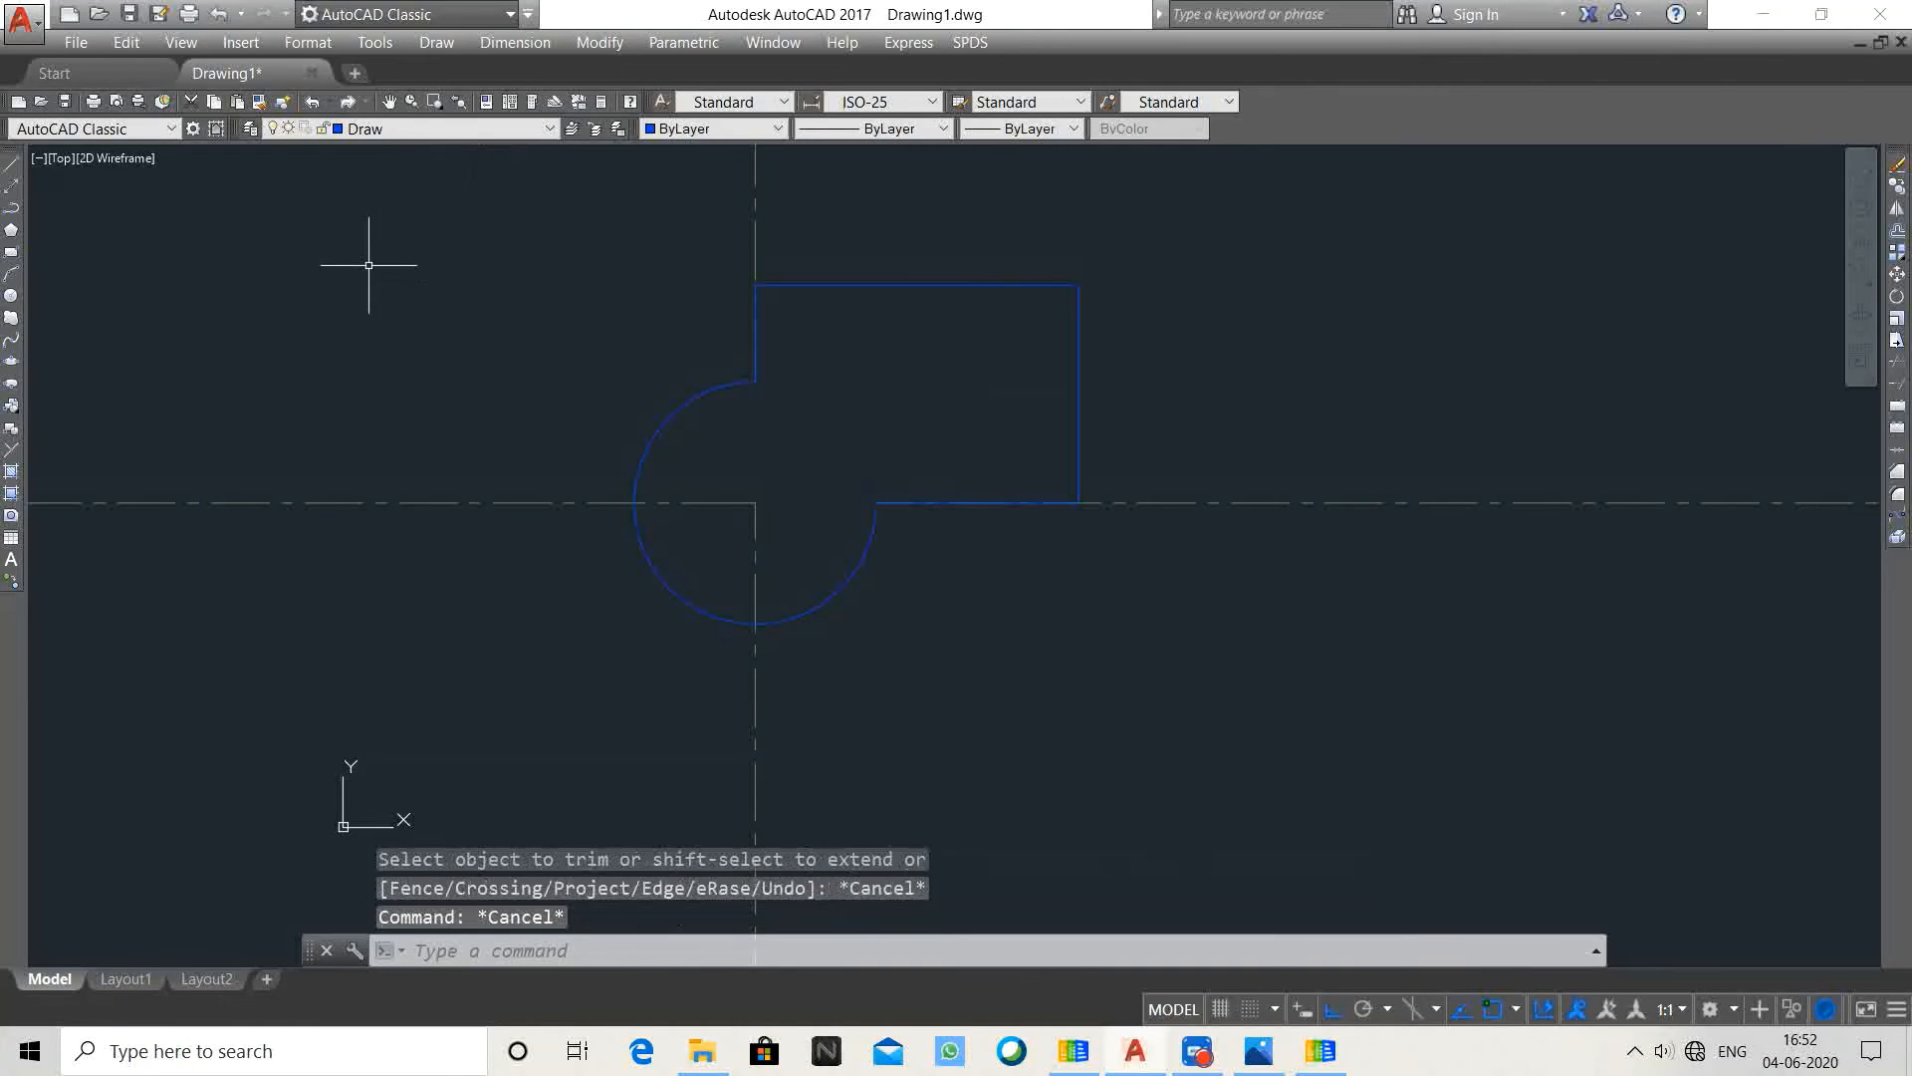
# Step: Make the Dimesions layer current and add a linear dimension to the rectangle's right vertical edge
pyautogui.click(551, 128)
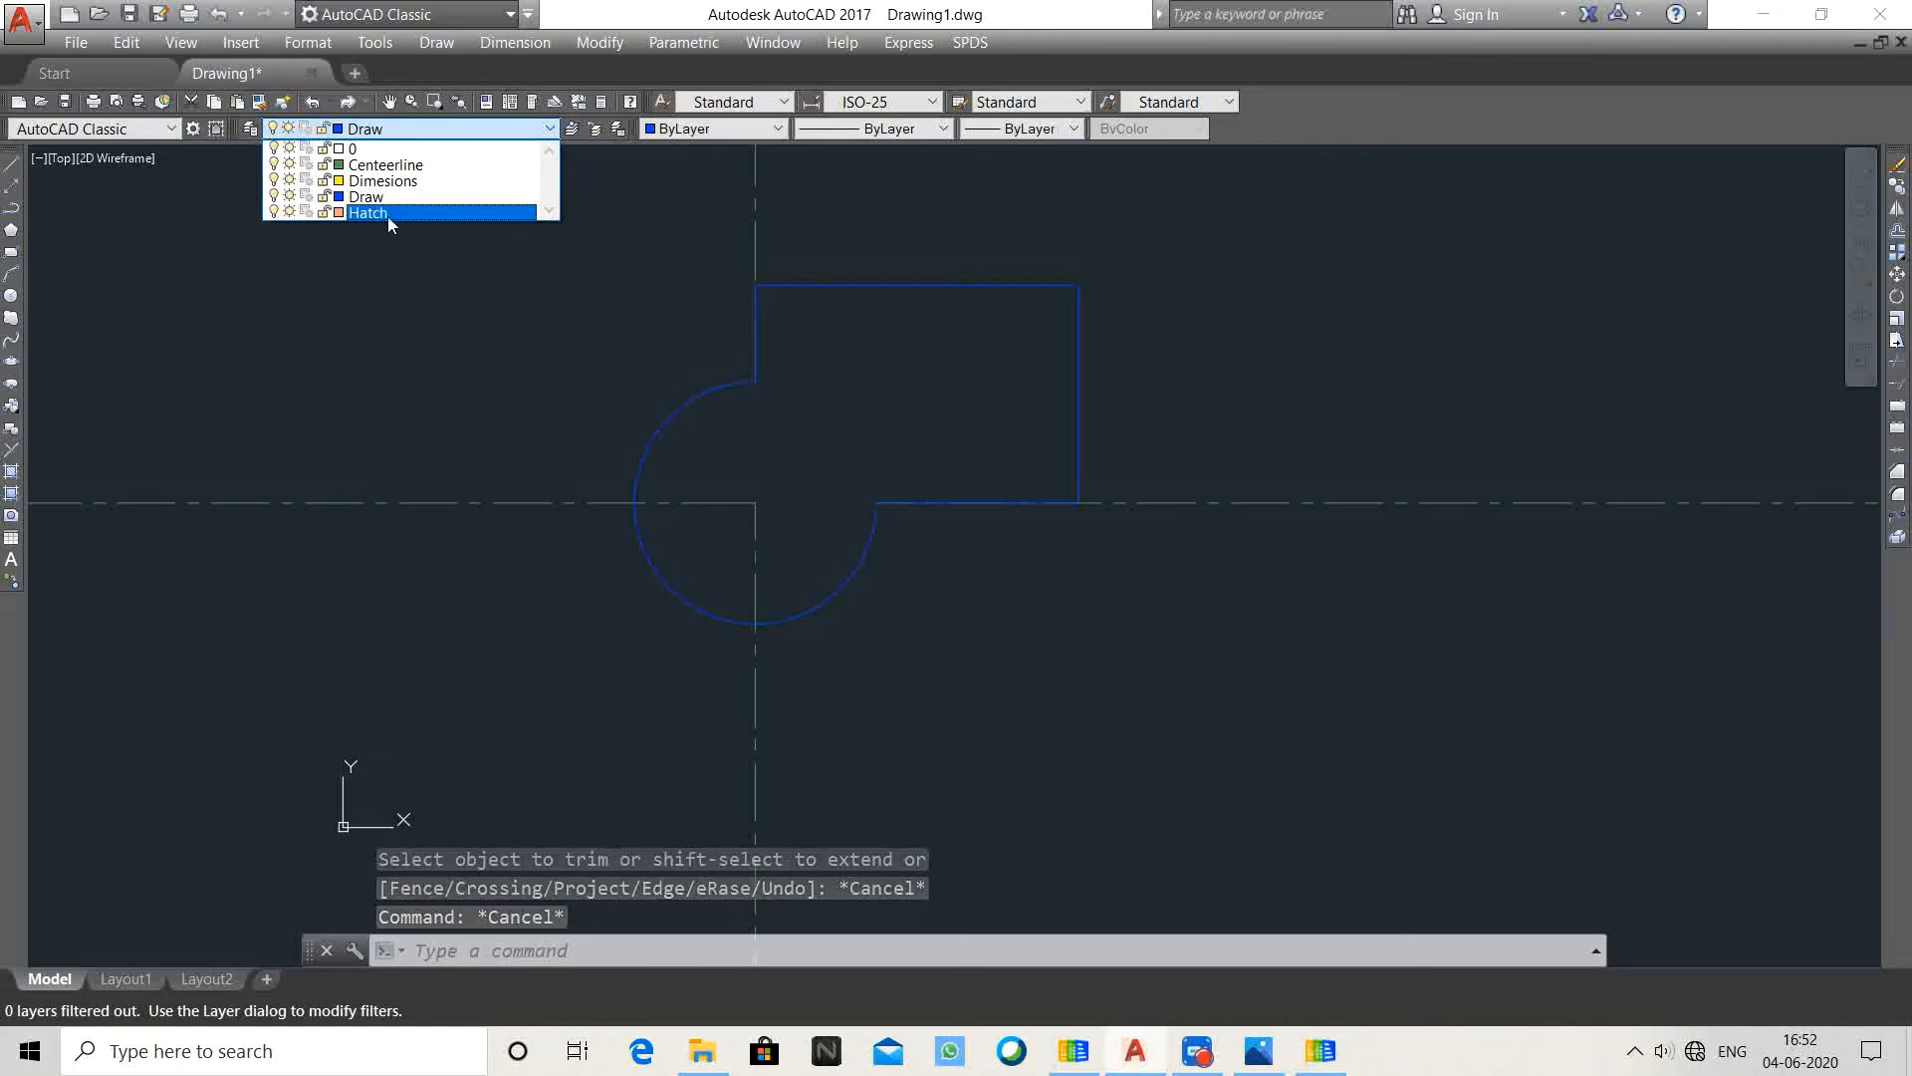
pyautogui.click(396, 180)
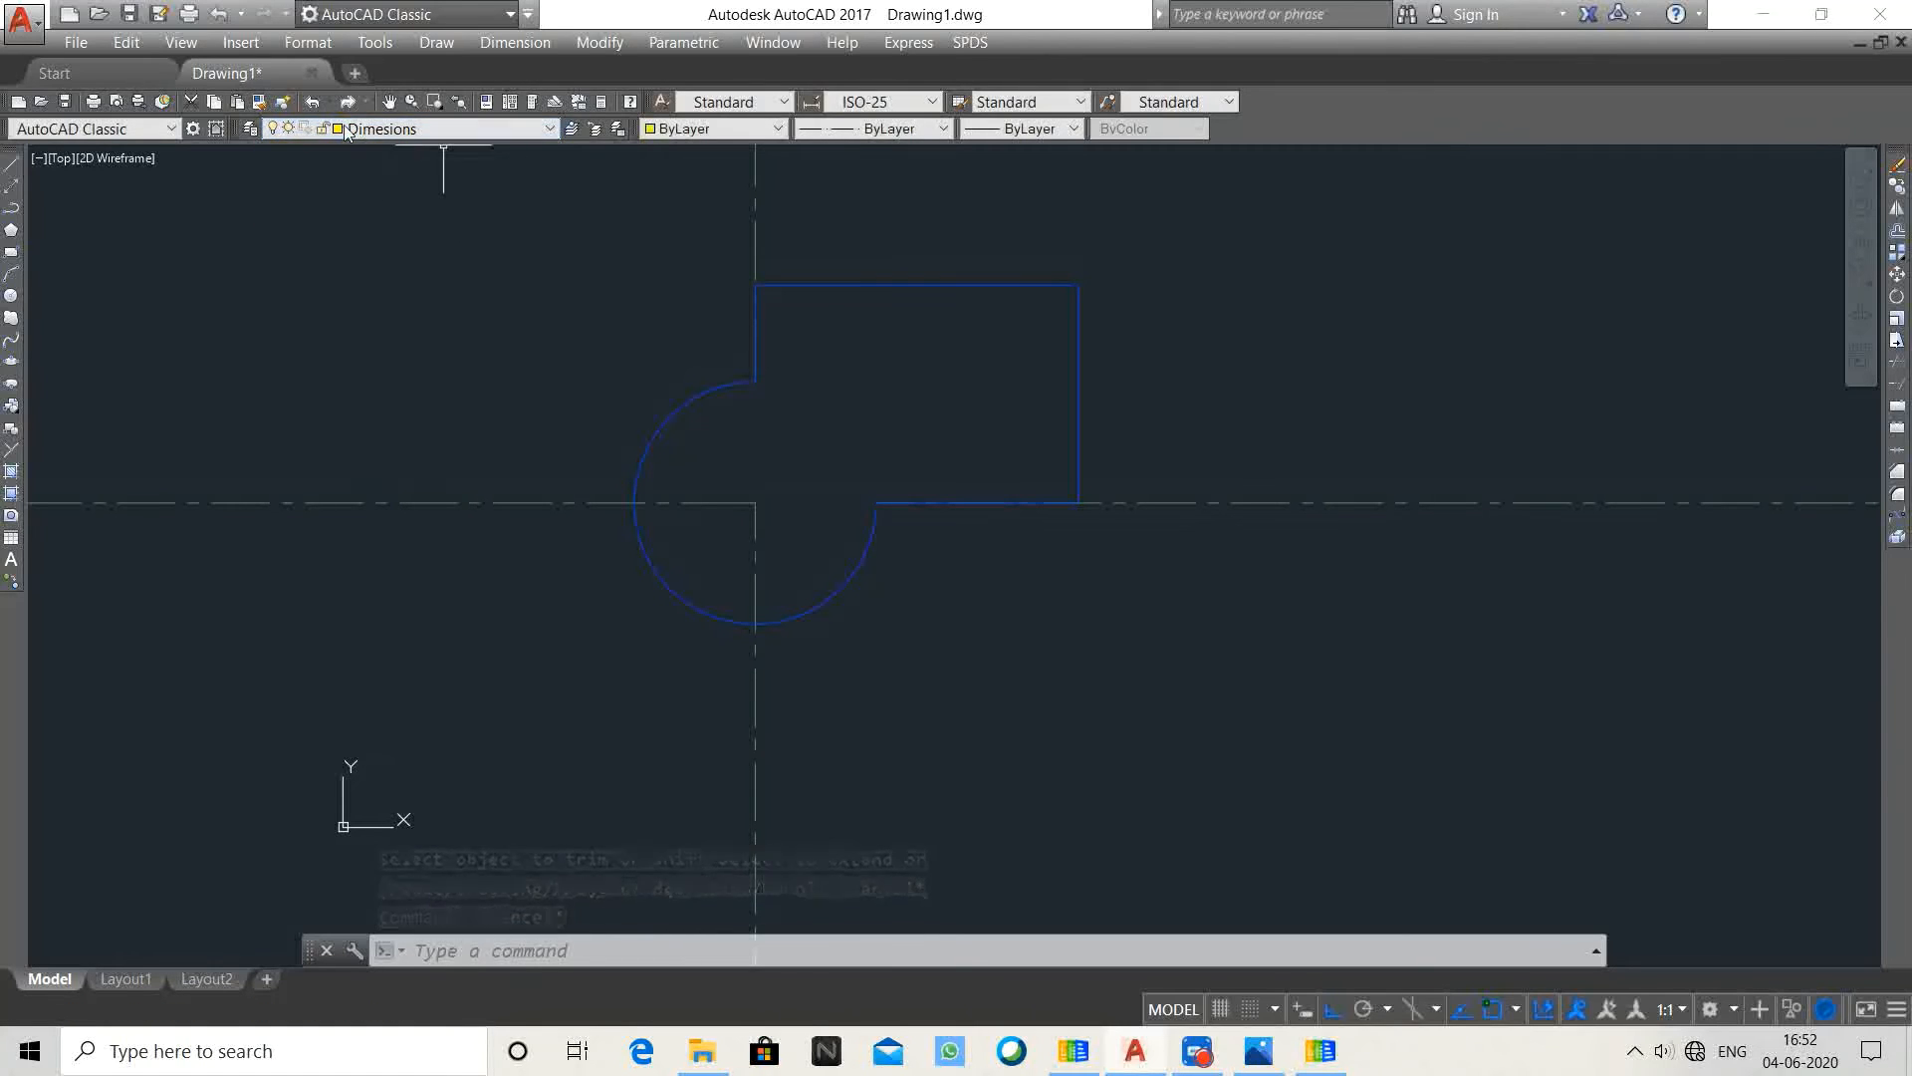
pyautogui.click(516, 50)
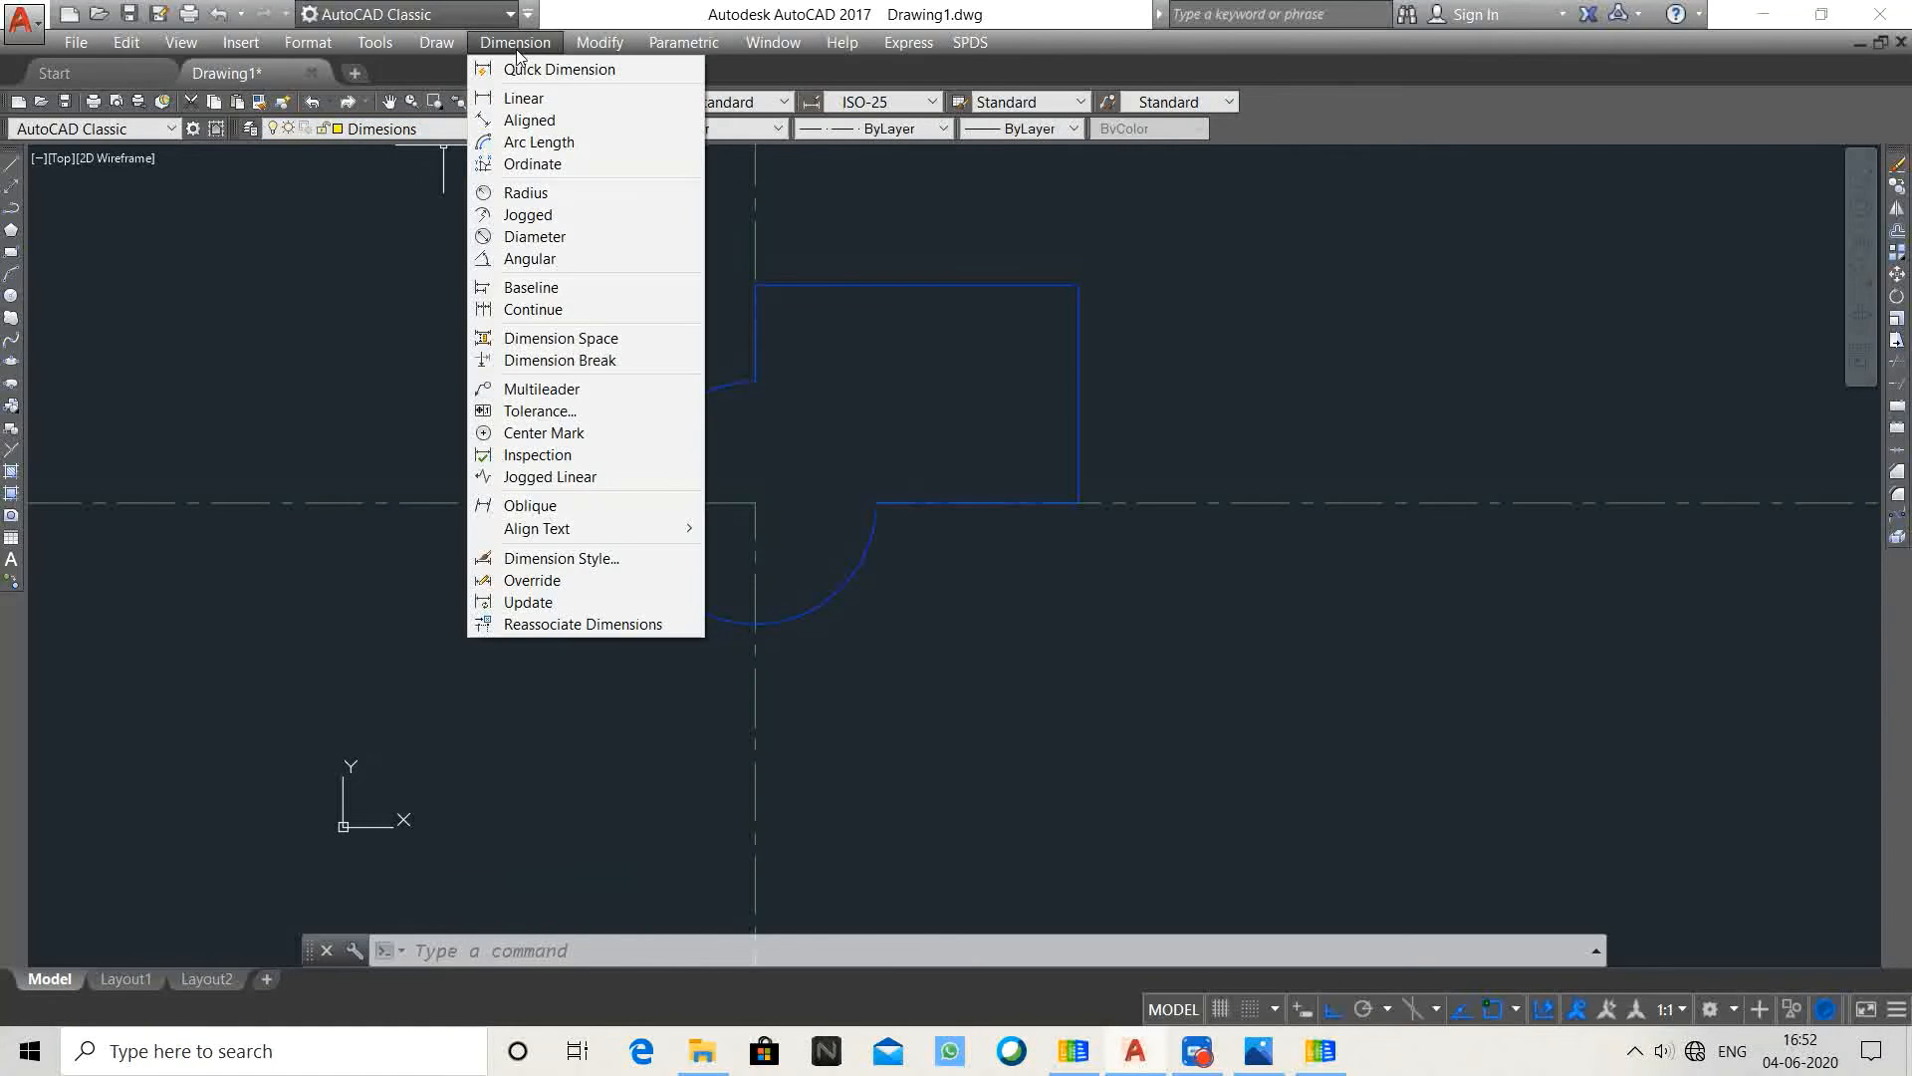
pyautogui.click(531, 102)
pyautogui.click(1079, 286)
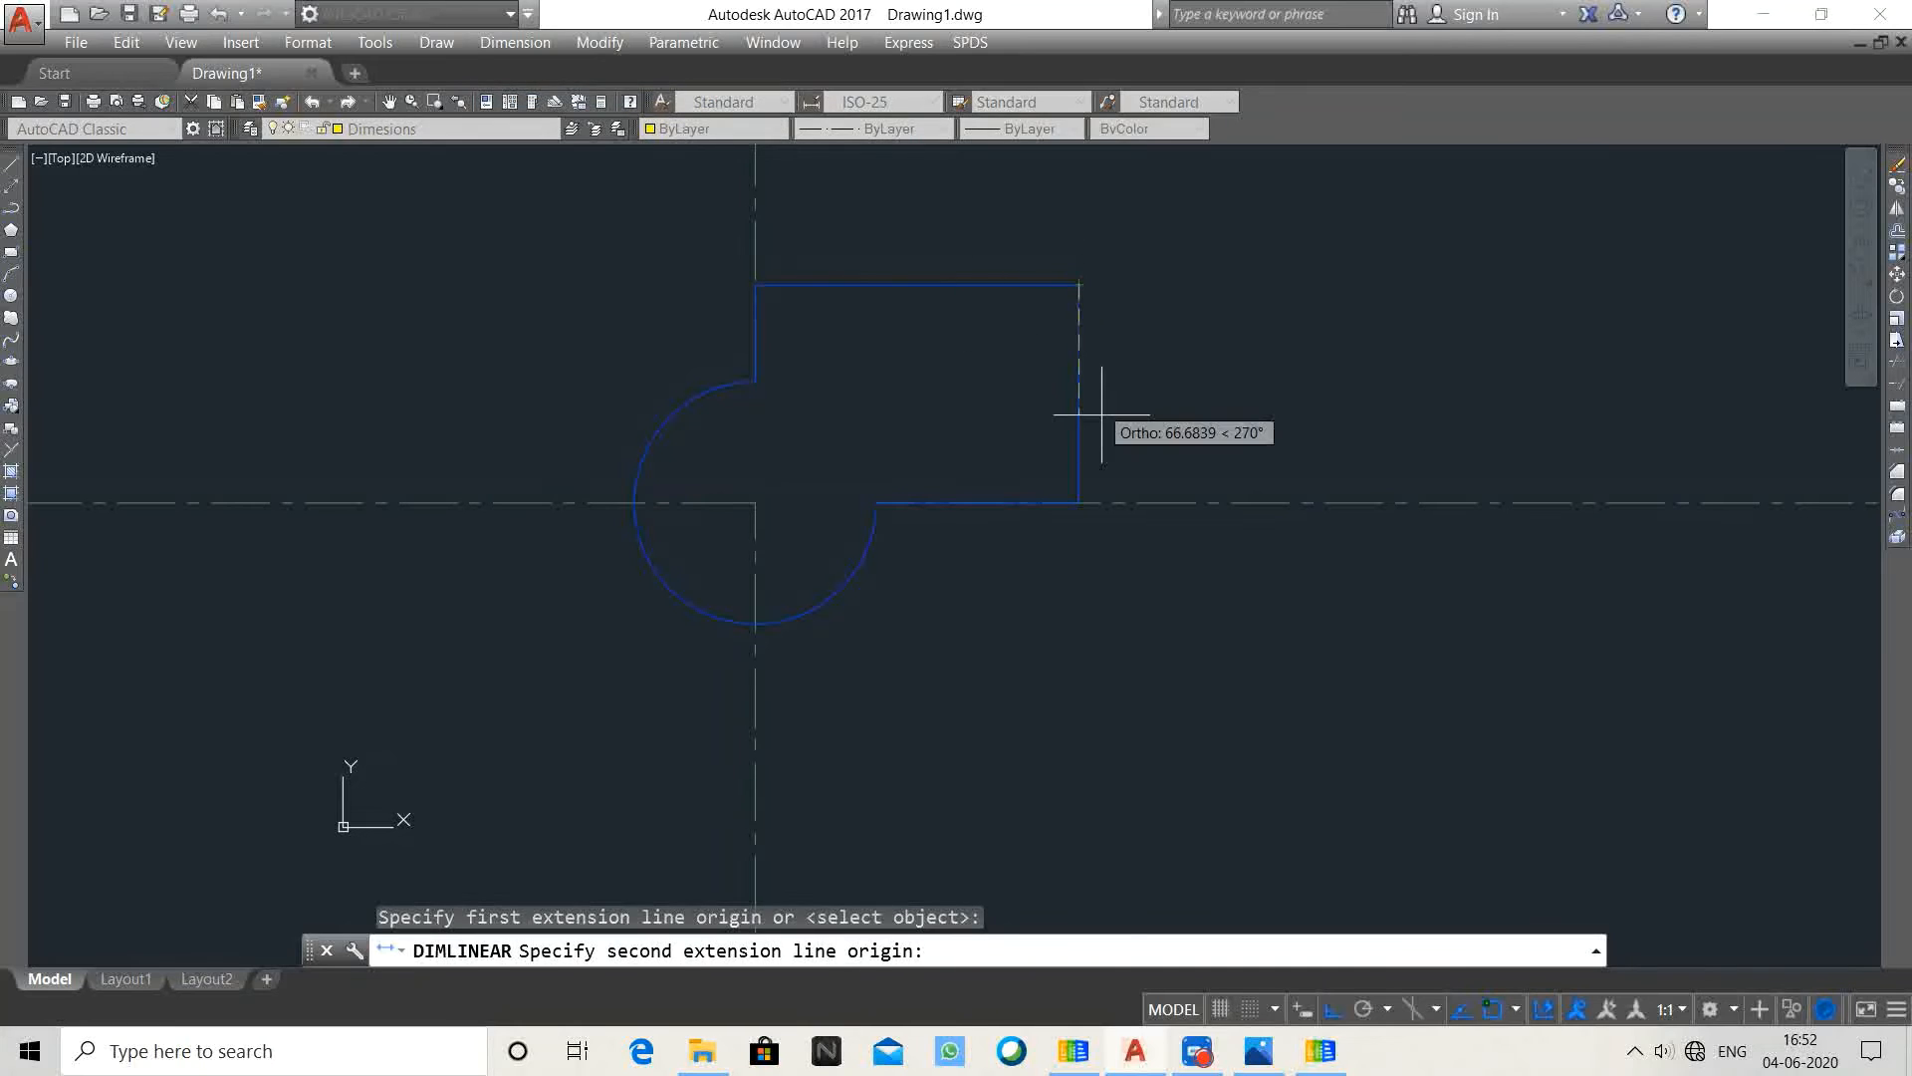
pyautogui.click(1084, 502)
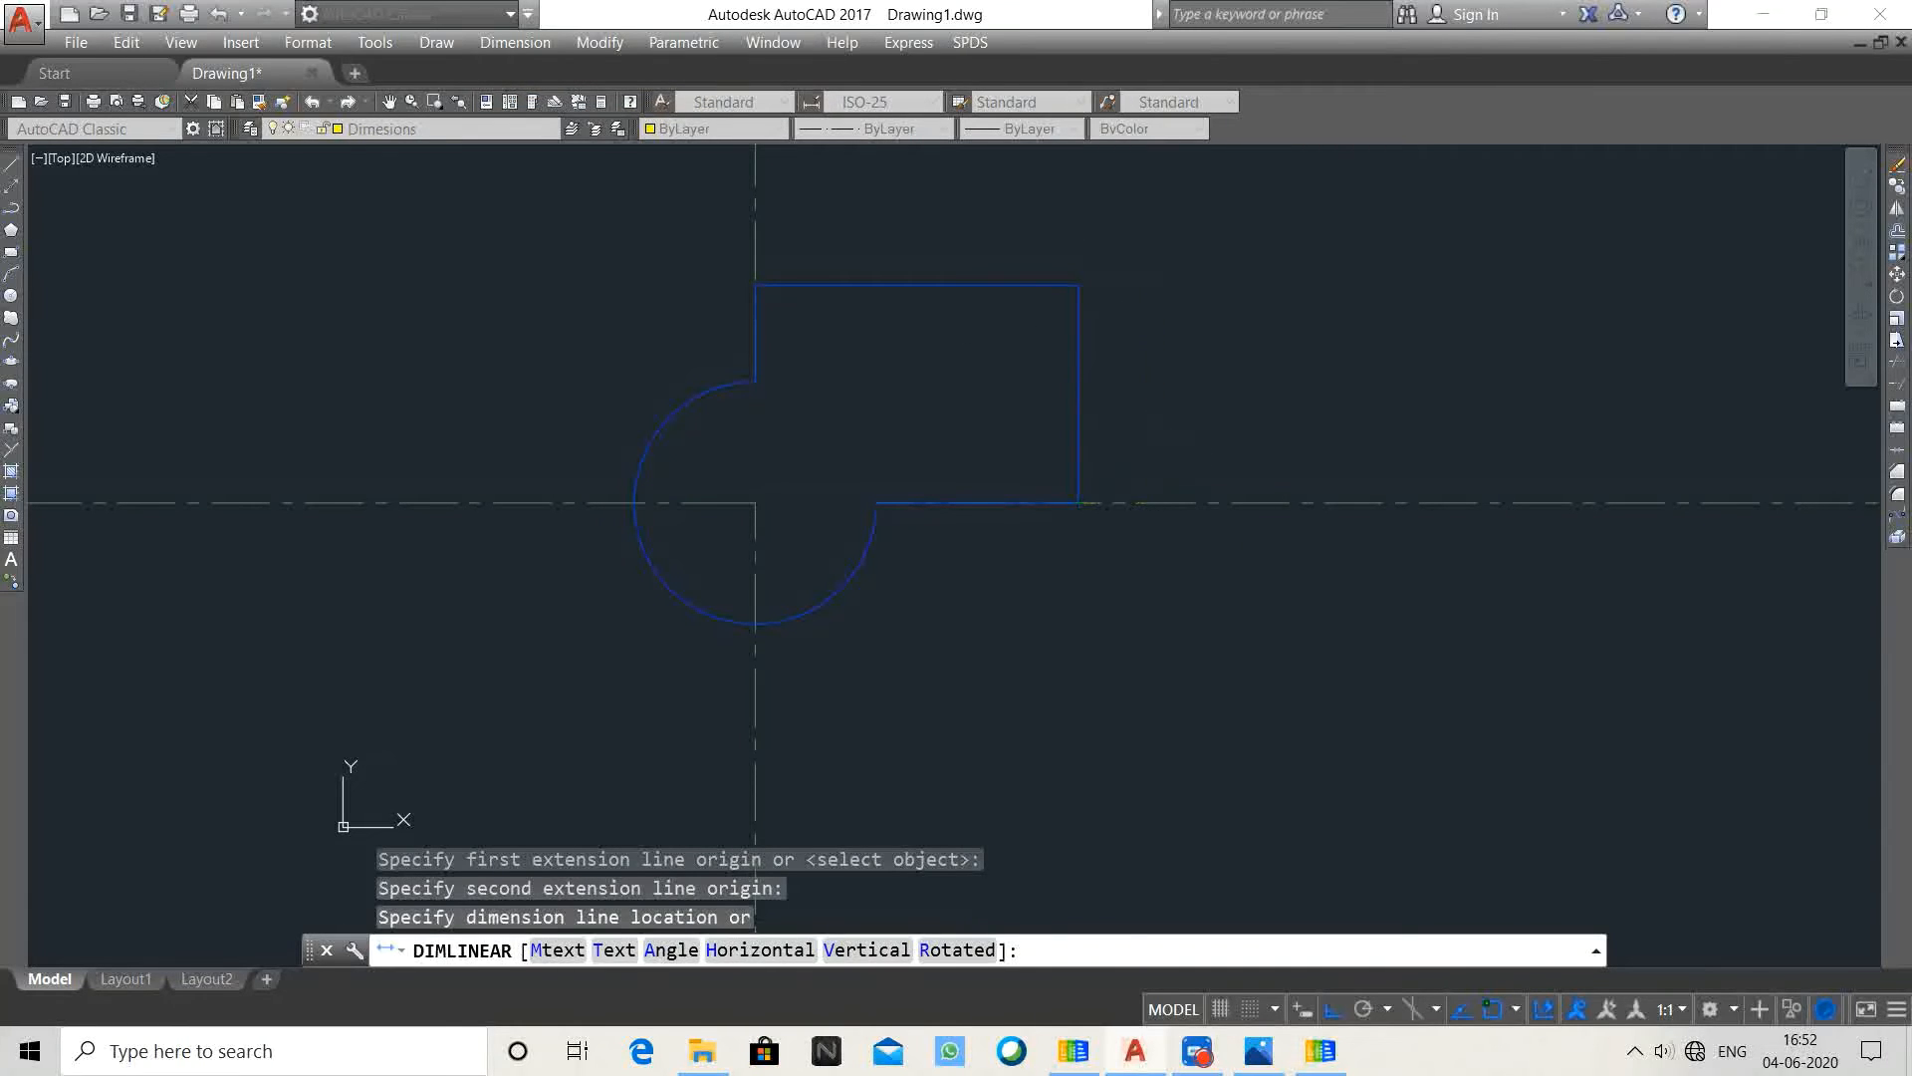
pyautogui.click(1153, 397)
# Step: Add a linear dimension above the rectangle's top edge
pyautogui.scroll(4, 1151, 394)
pyautogui.scroll(-2, 1149, 393)
pyautogui.moveTo(1074, 356); pyautogui.dragTo(1135, 407, button='middle')
pyautogui.scroll(2, 896, 368)
pyautogui.scroll(-2, 956, 324)
pyautogui.moveTo(957, 325); pyautogui.dragTo(904, 388, button='middle')
pyautogui.scroll(-2, 904, 388)
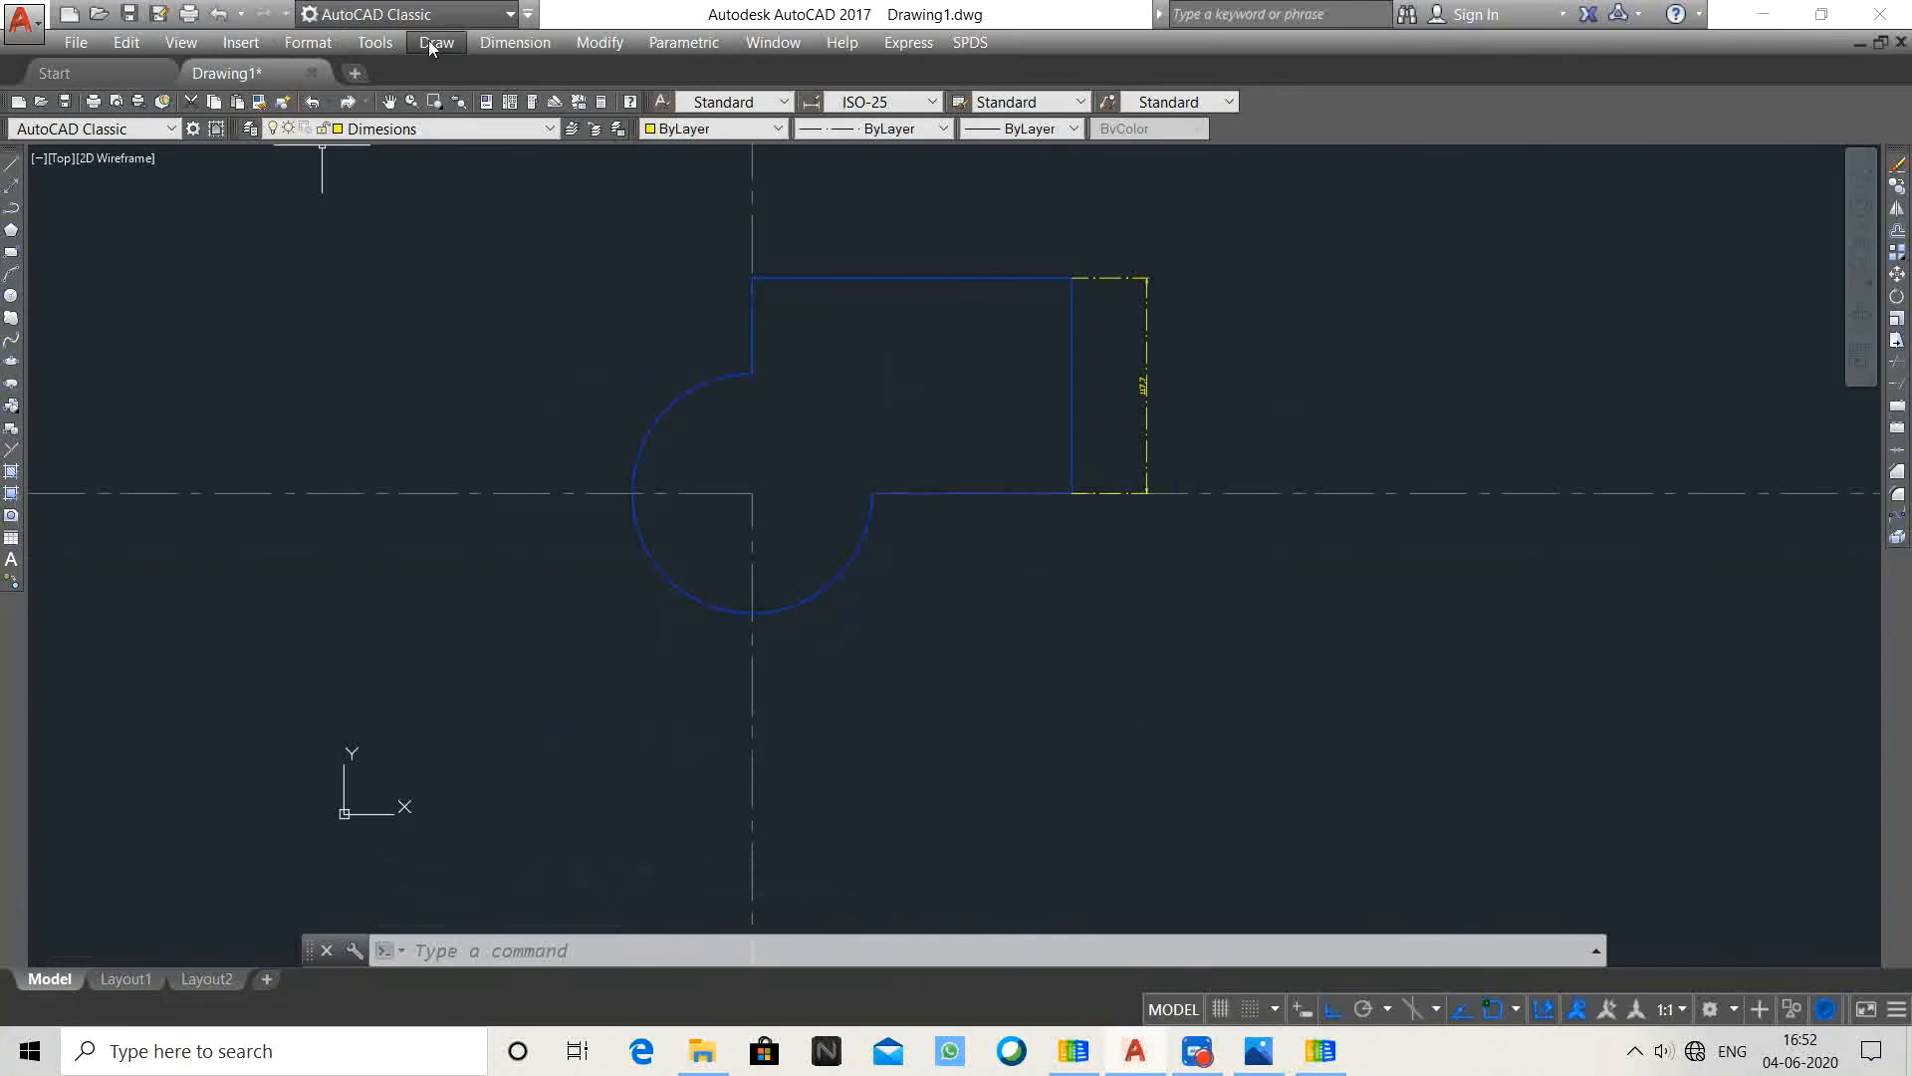
pyautogui.click(515, 42)
pyautogui.click(525, 100)
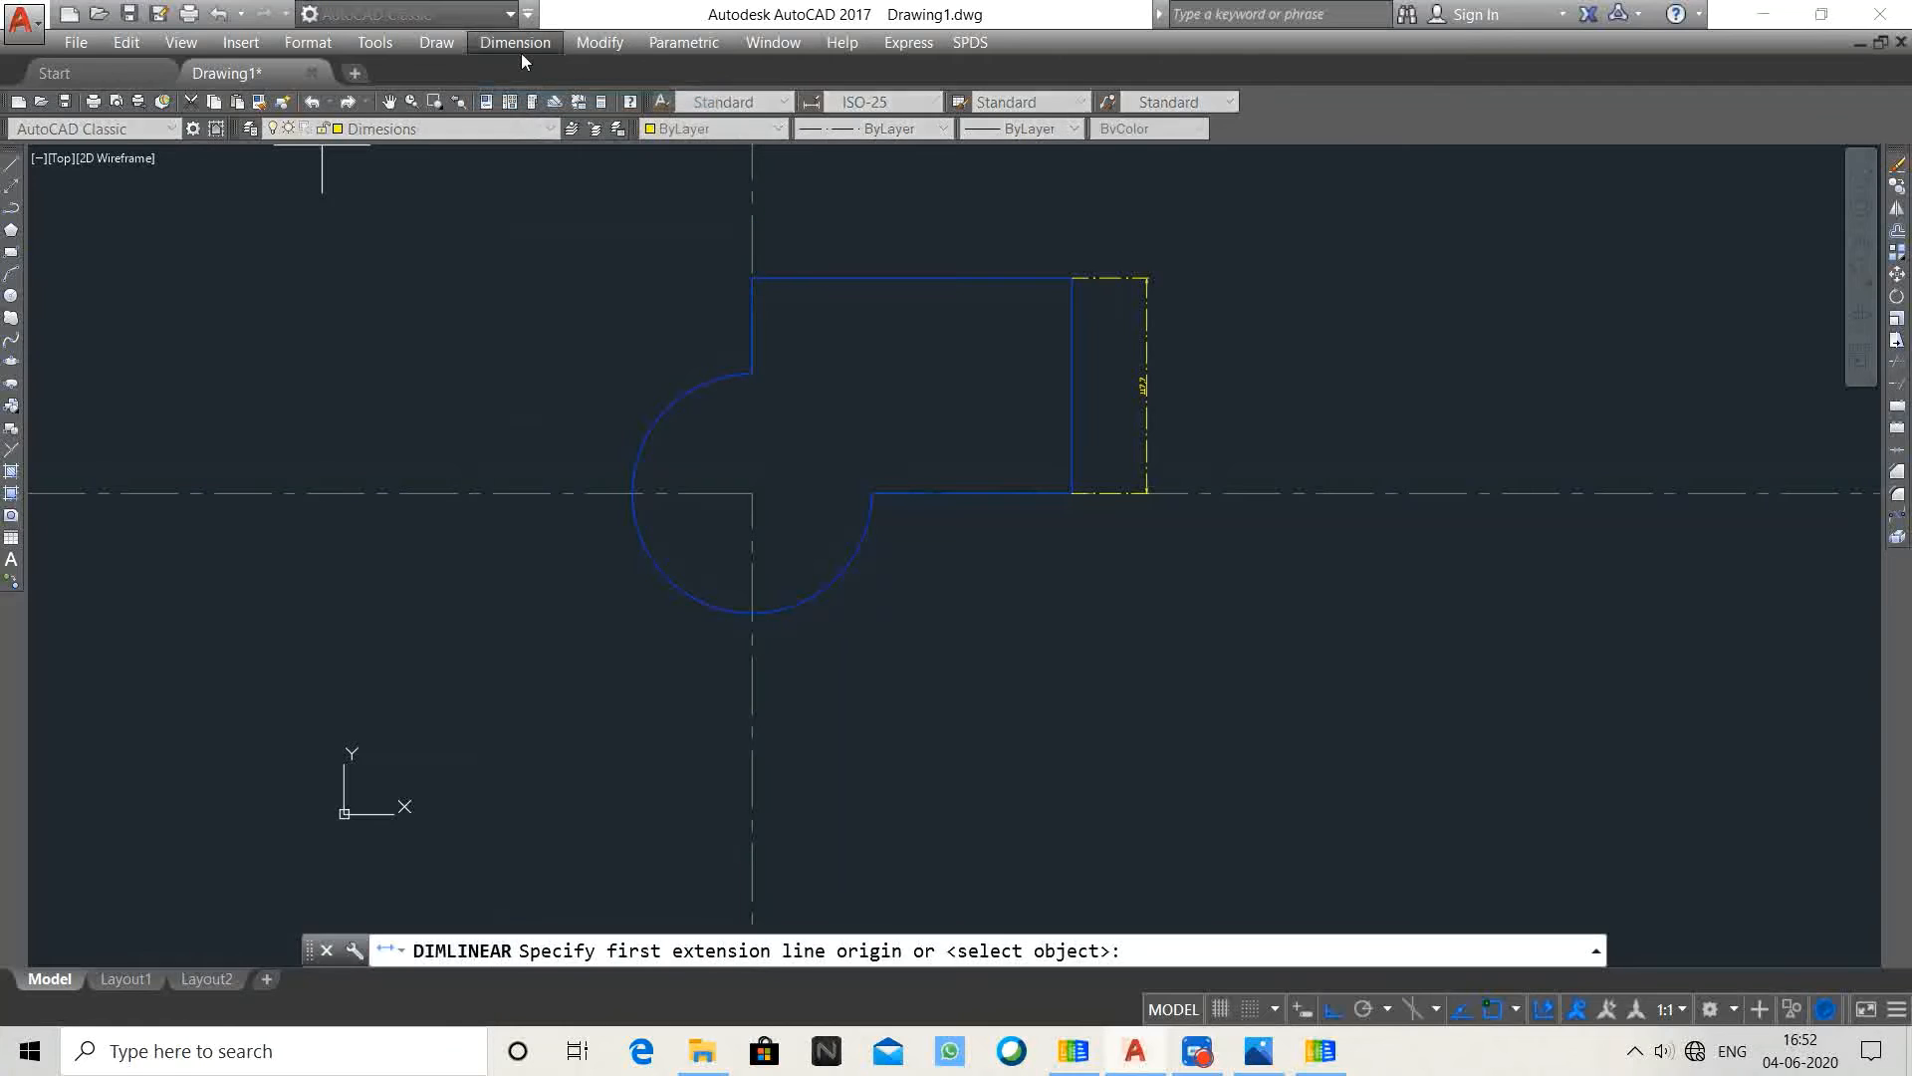
pyautogui.click(752, 278)
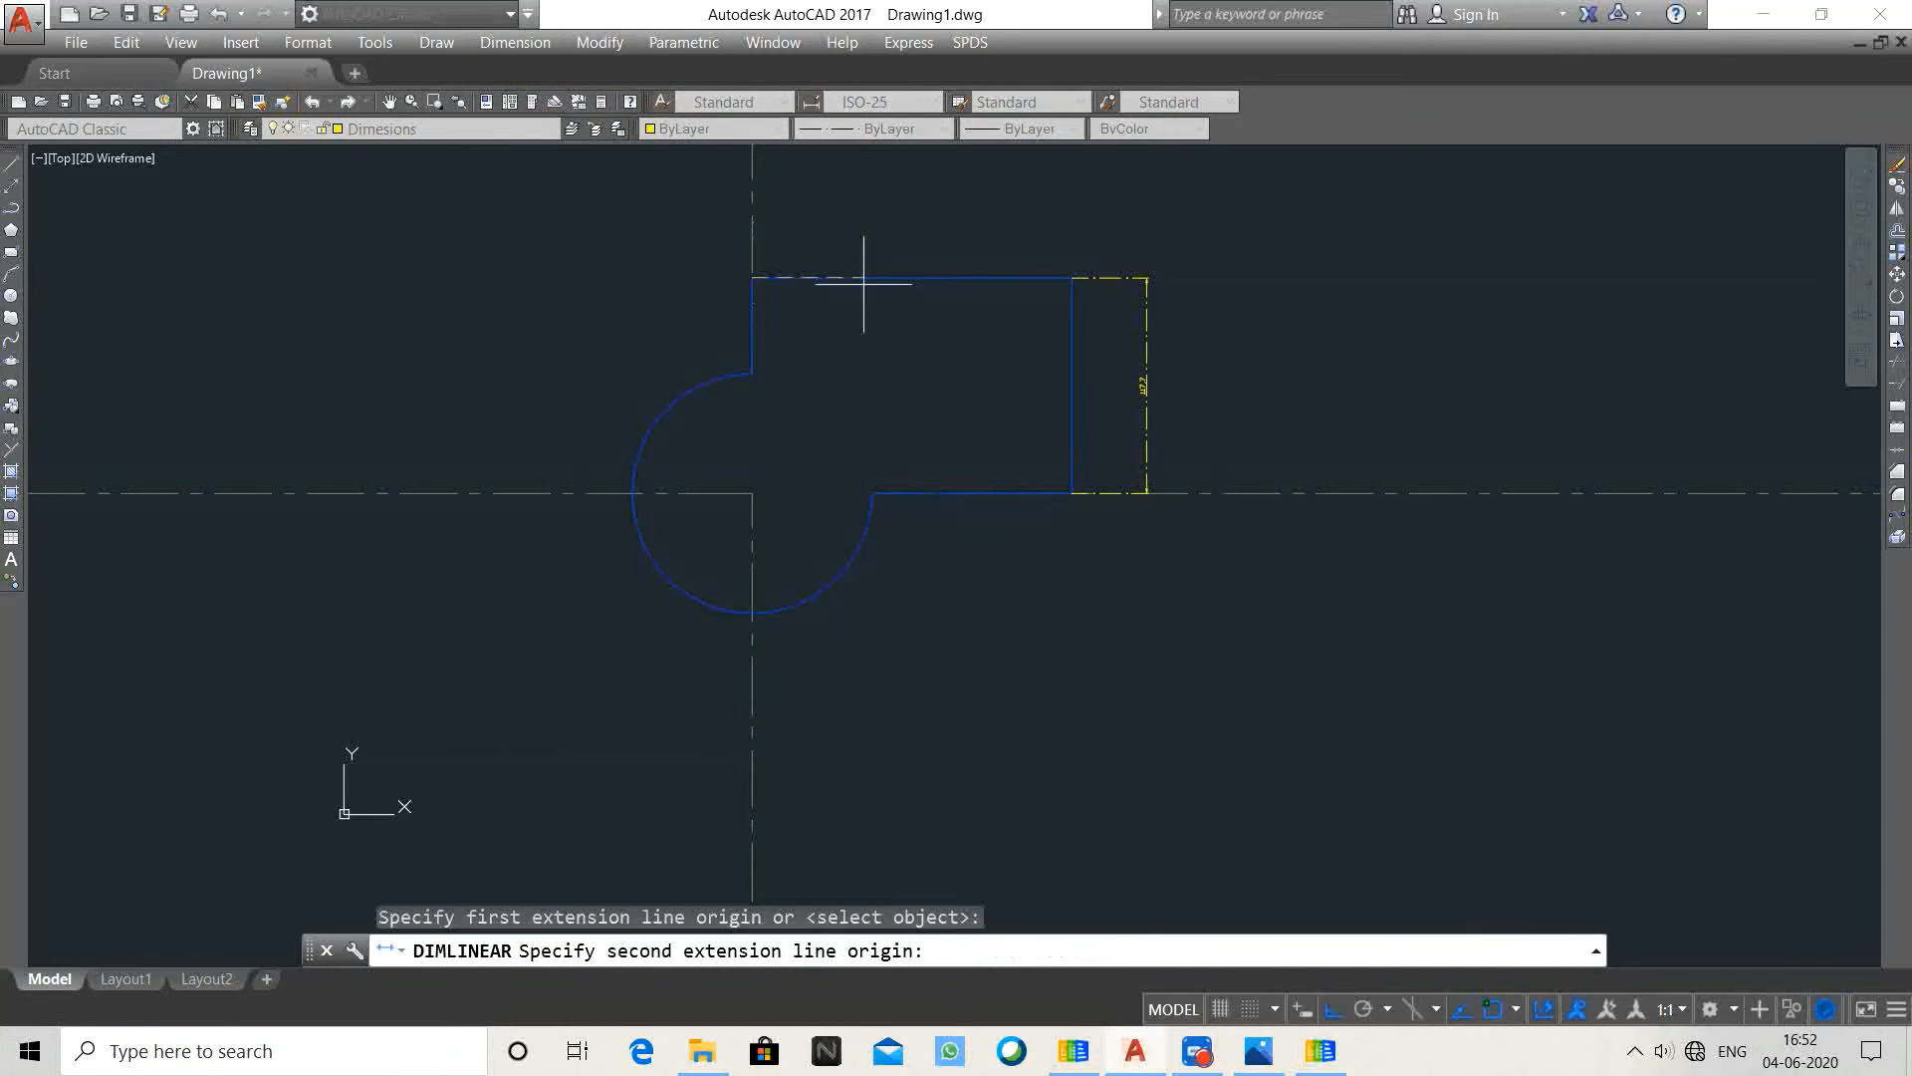
pyautogui.click(1071, 278)
pyautogui.click(966, 219)
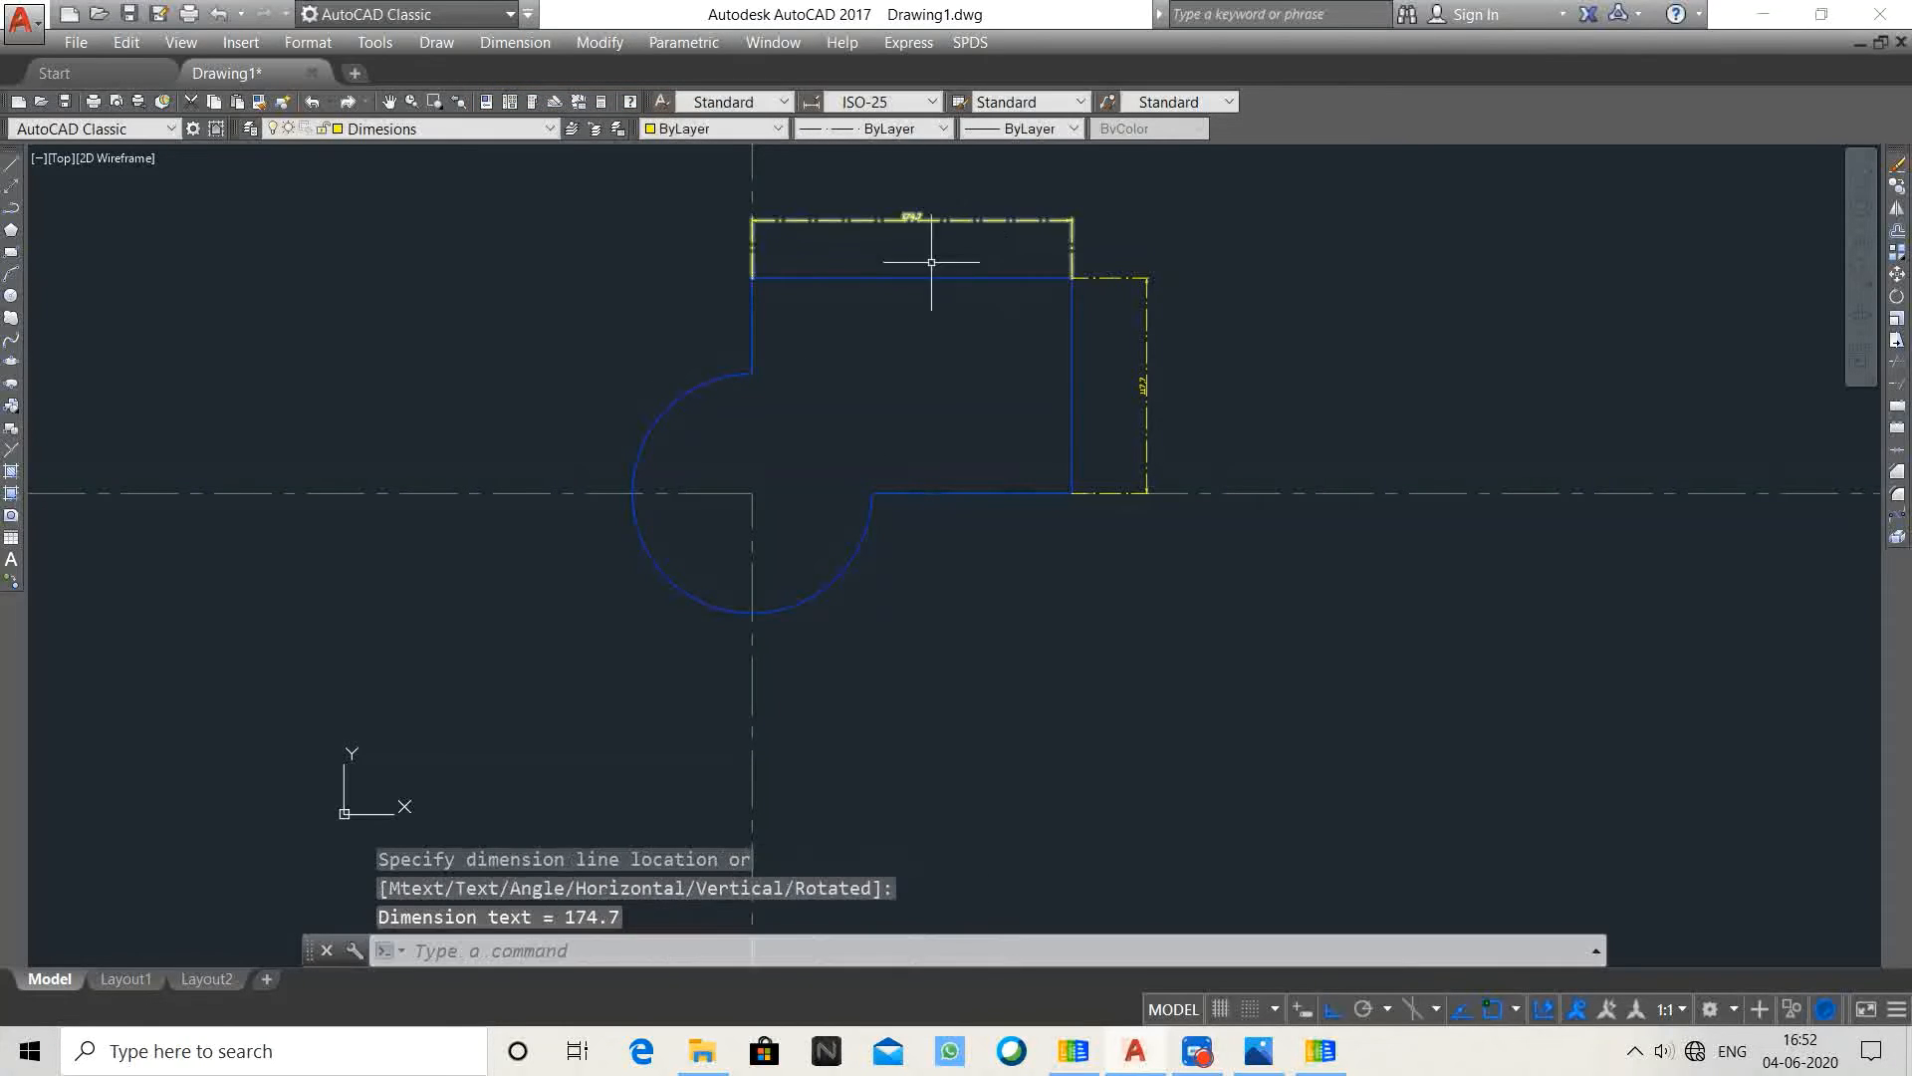
# Step: Modify the ISO-25 dimension style to use an overall scale of 2 and set it as current
pyautogui.write('D')
pyautogui.press('Return')
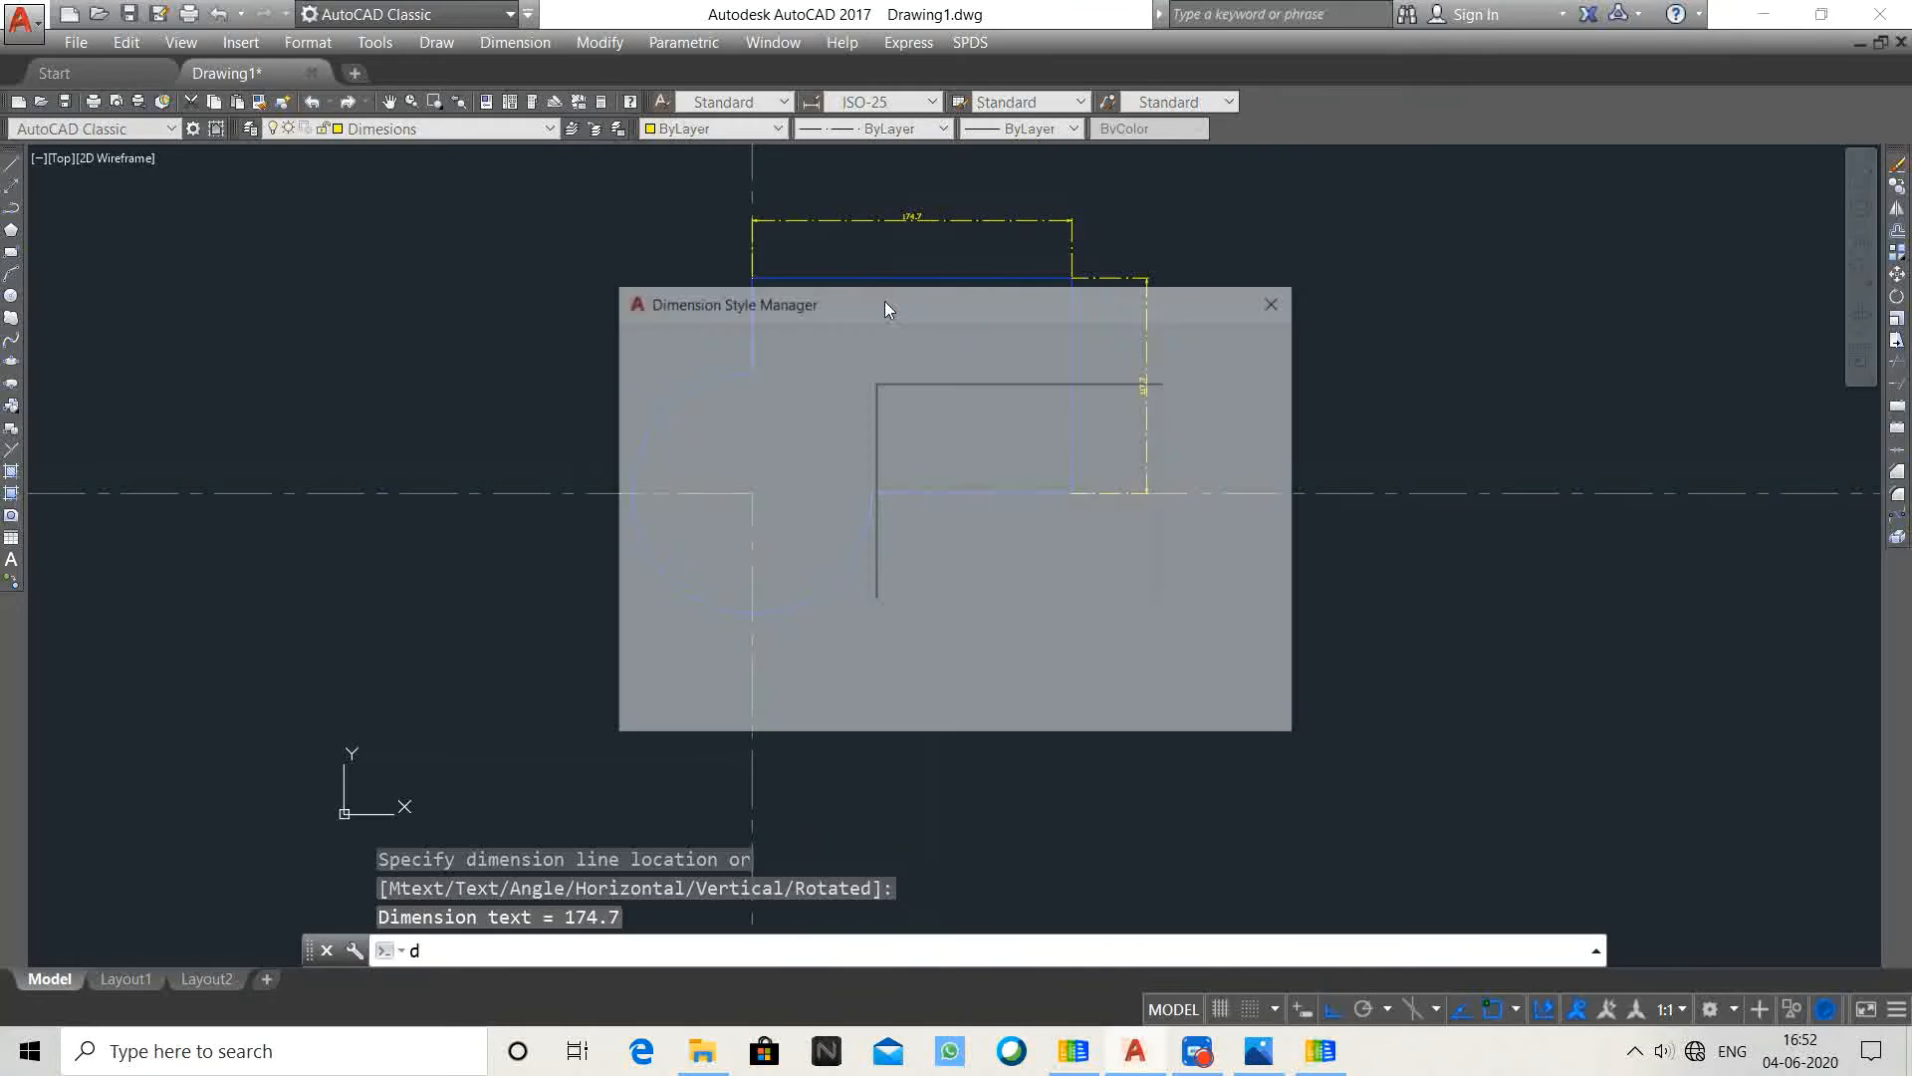
pyautogui.click(1233, 470)
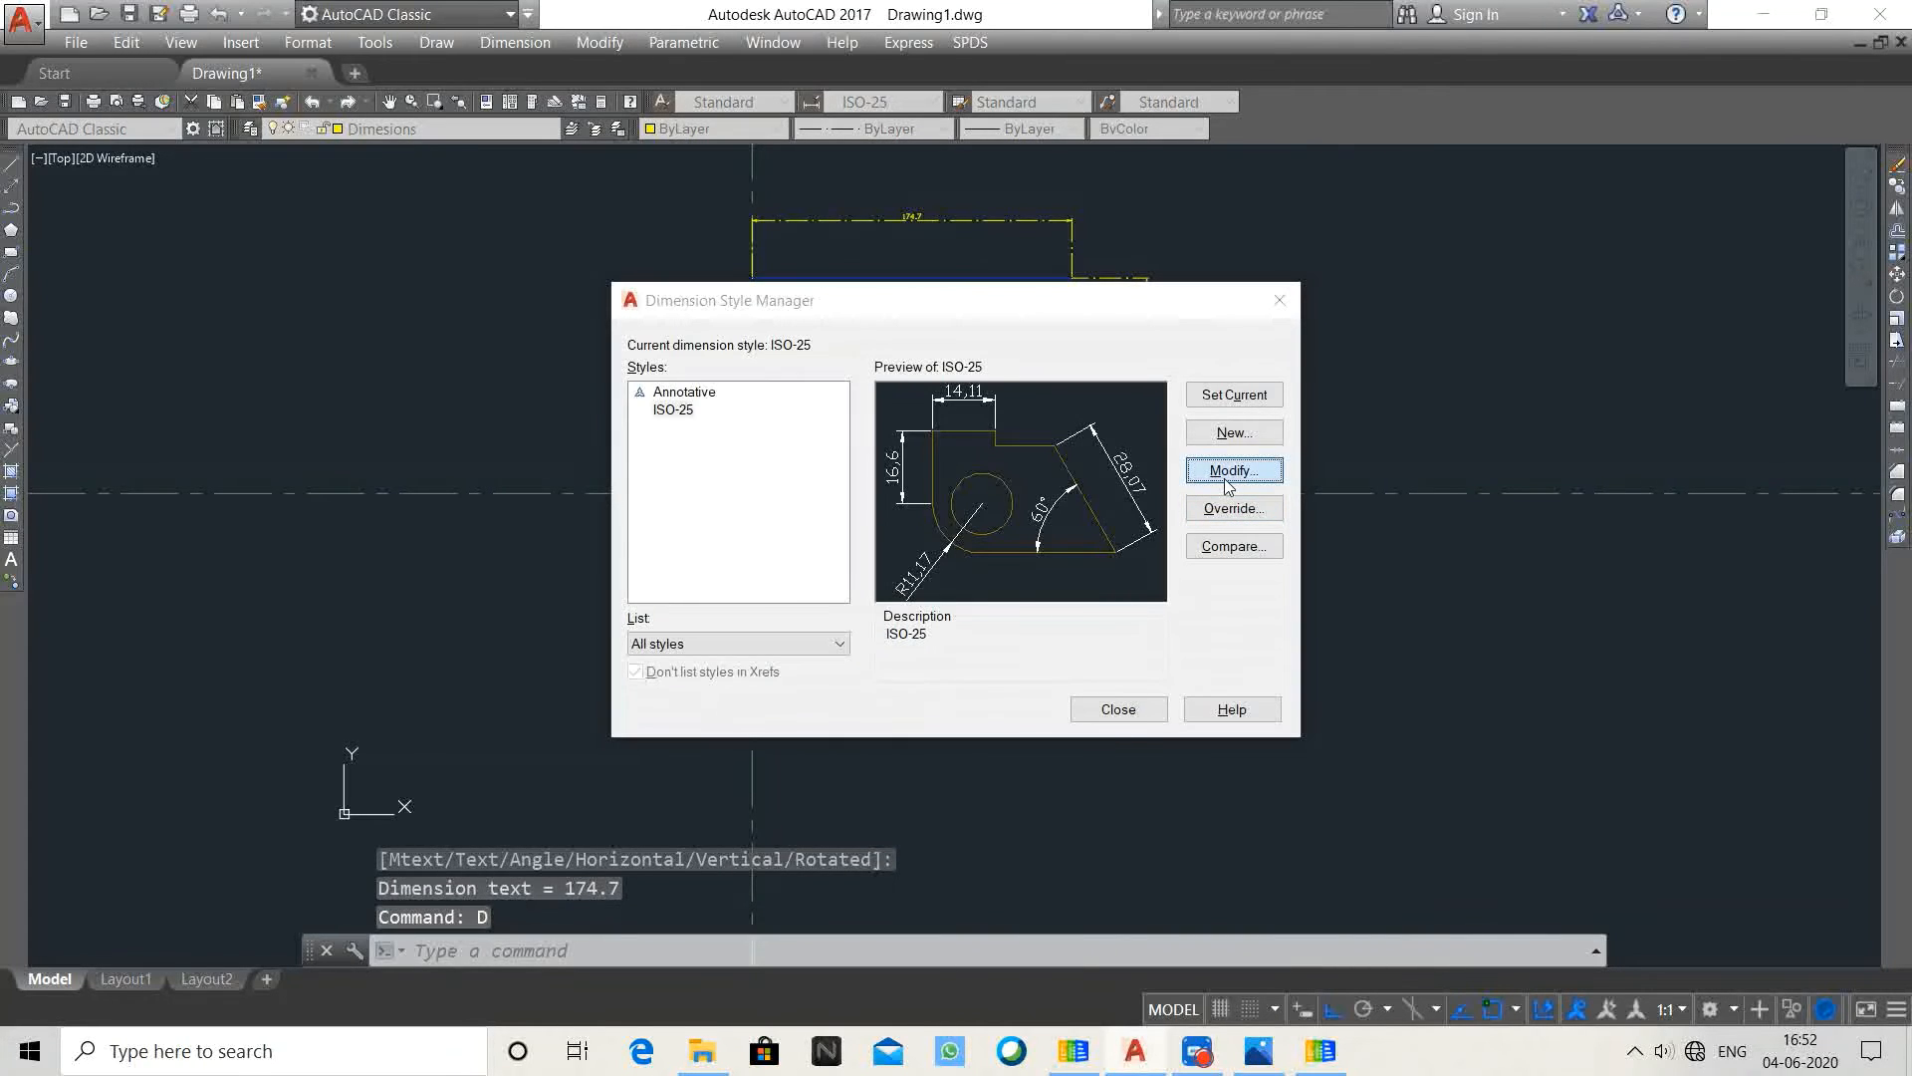
pyautogui.click(653, 205)
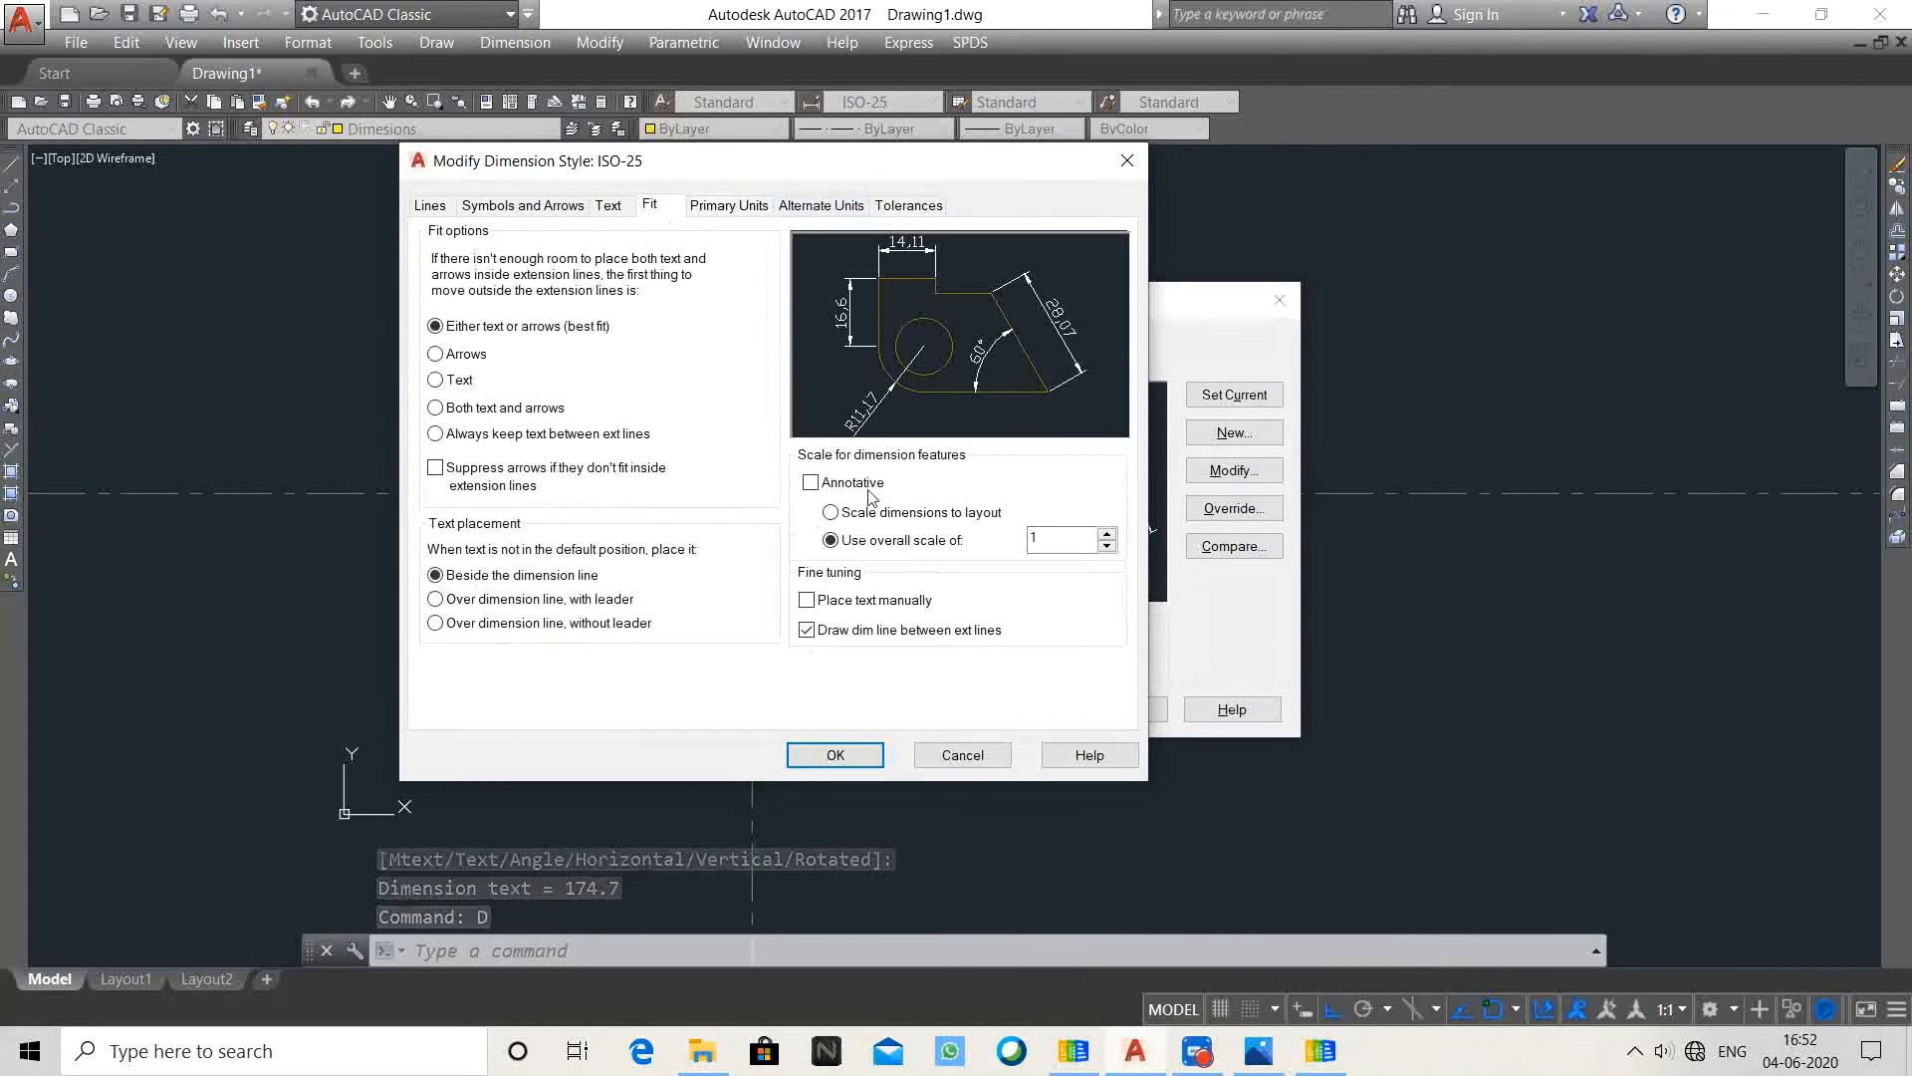
pyautogui.click(1108, 535)
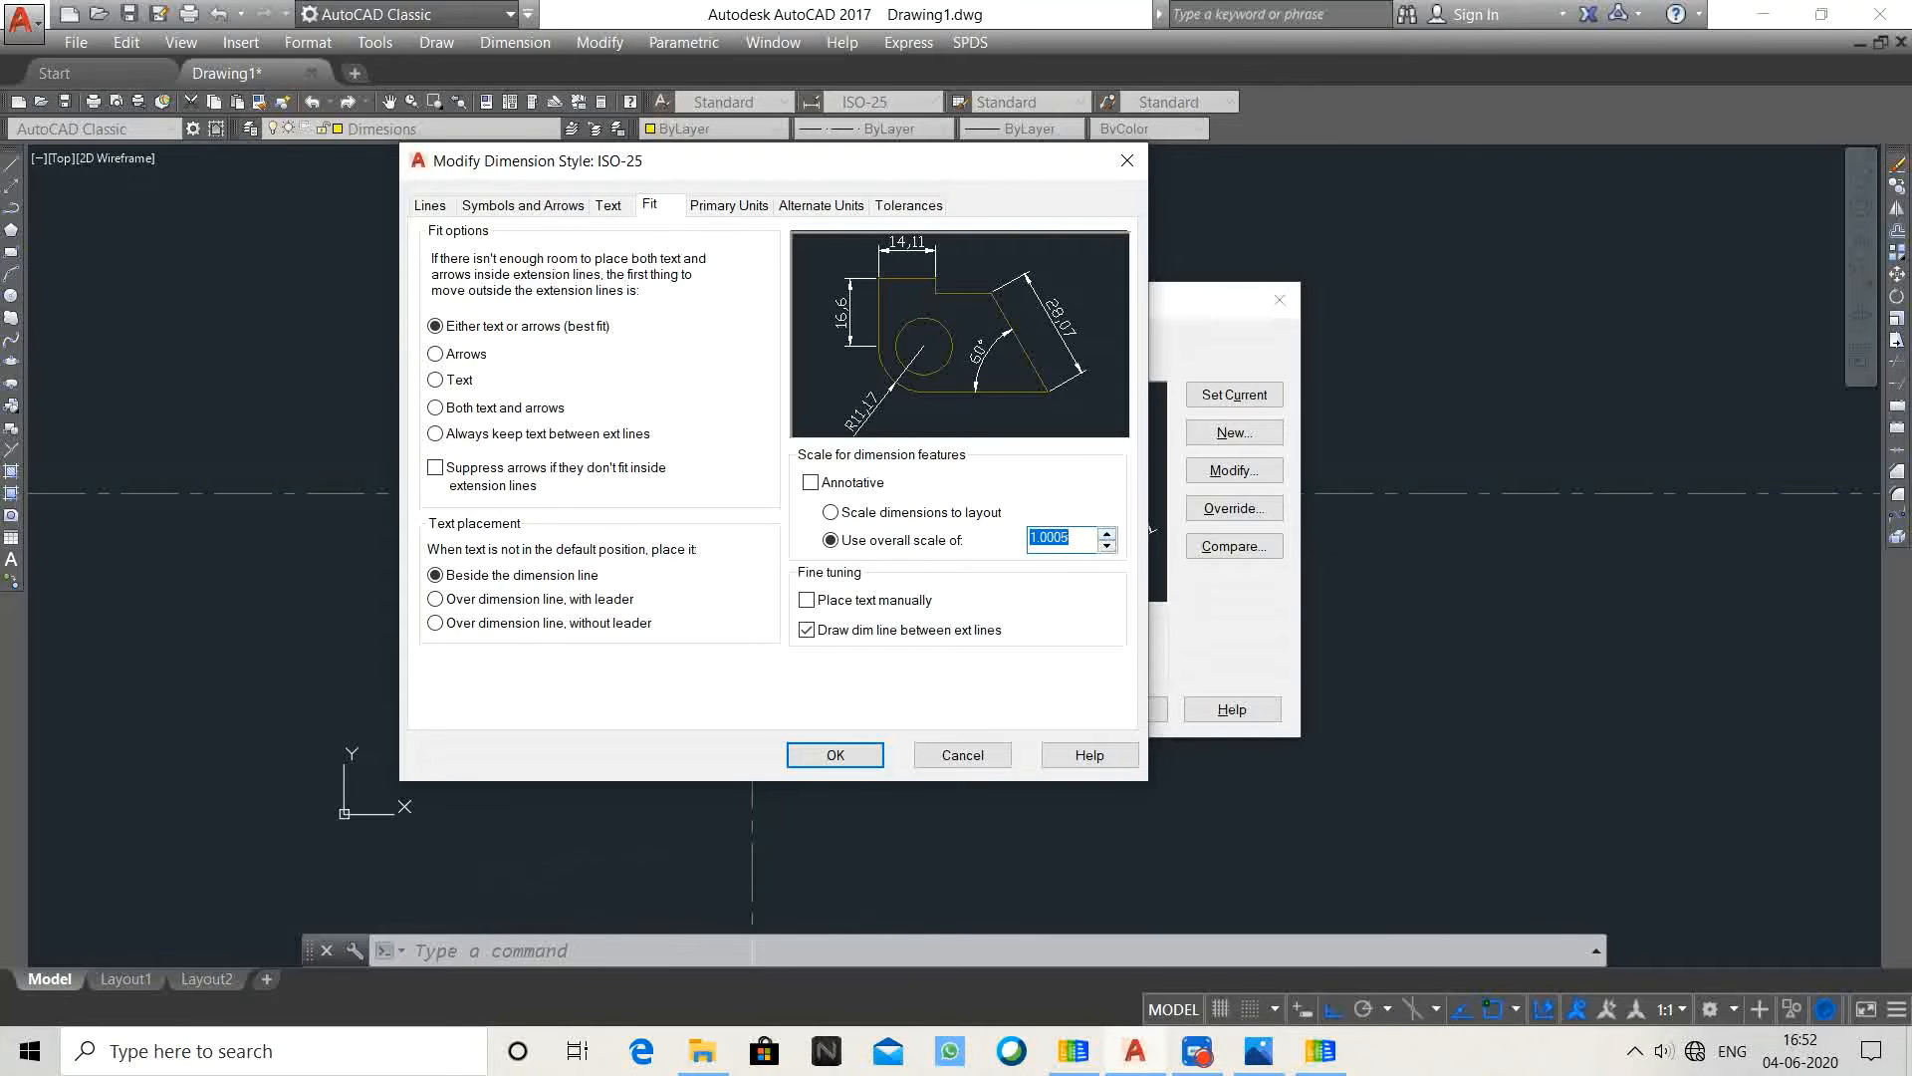
pyautogui.write('2')
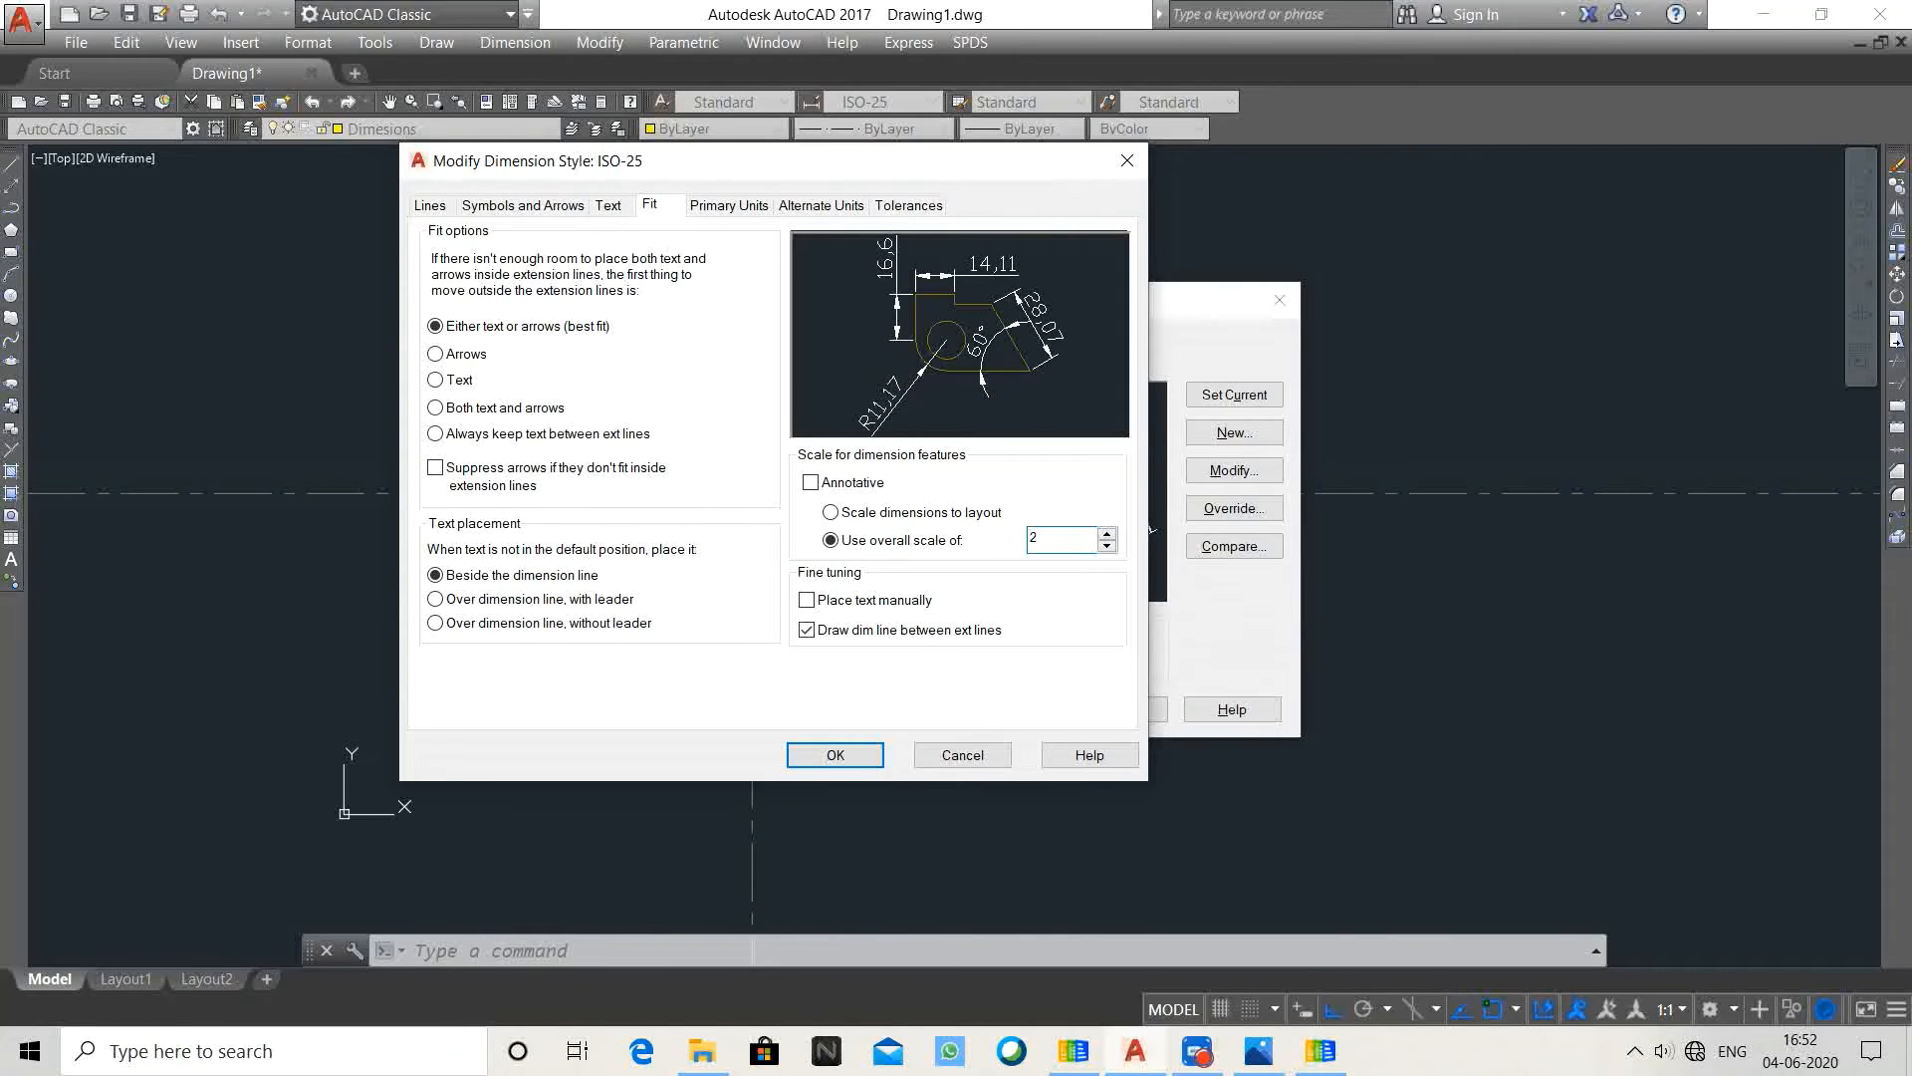
pyautogui.click(834, 755)
pyautogui.click(1233, 394)
pyautogui.click(1113, 704)
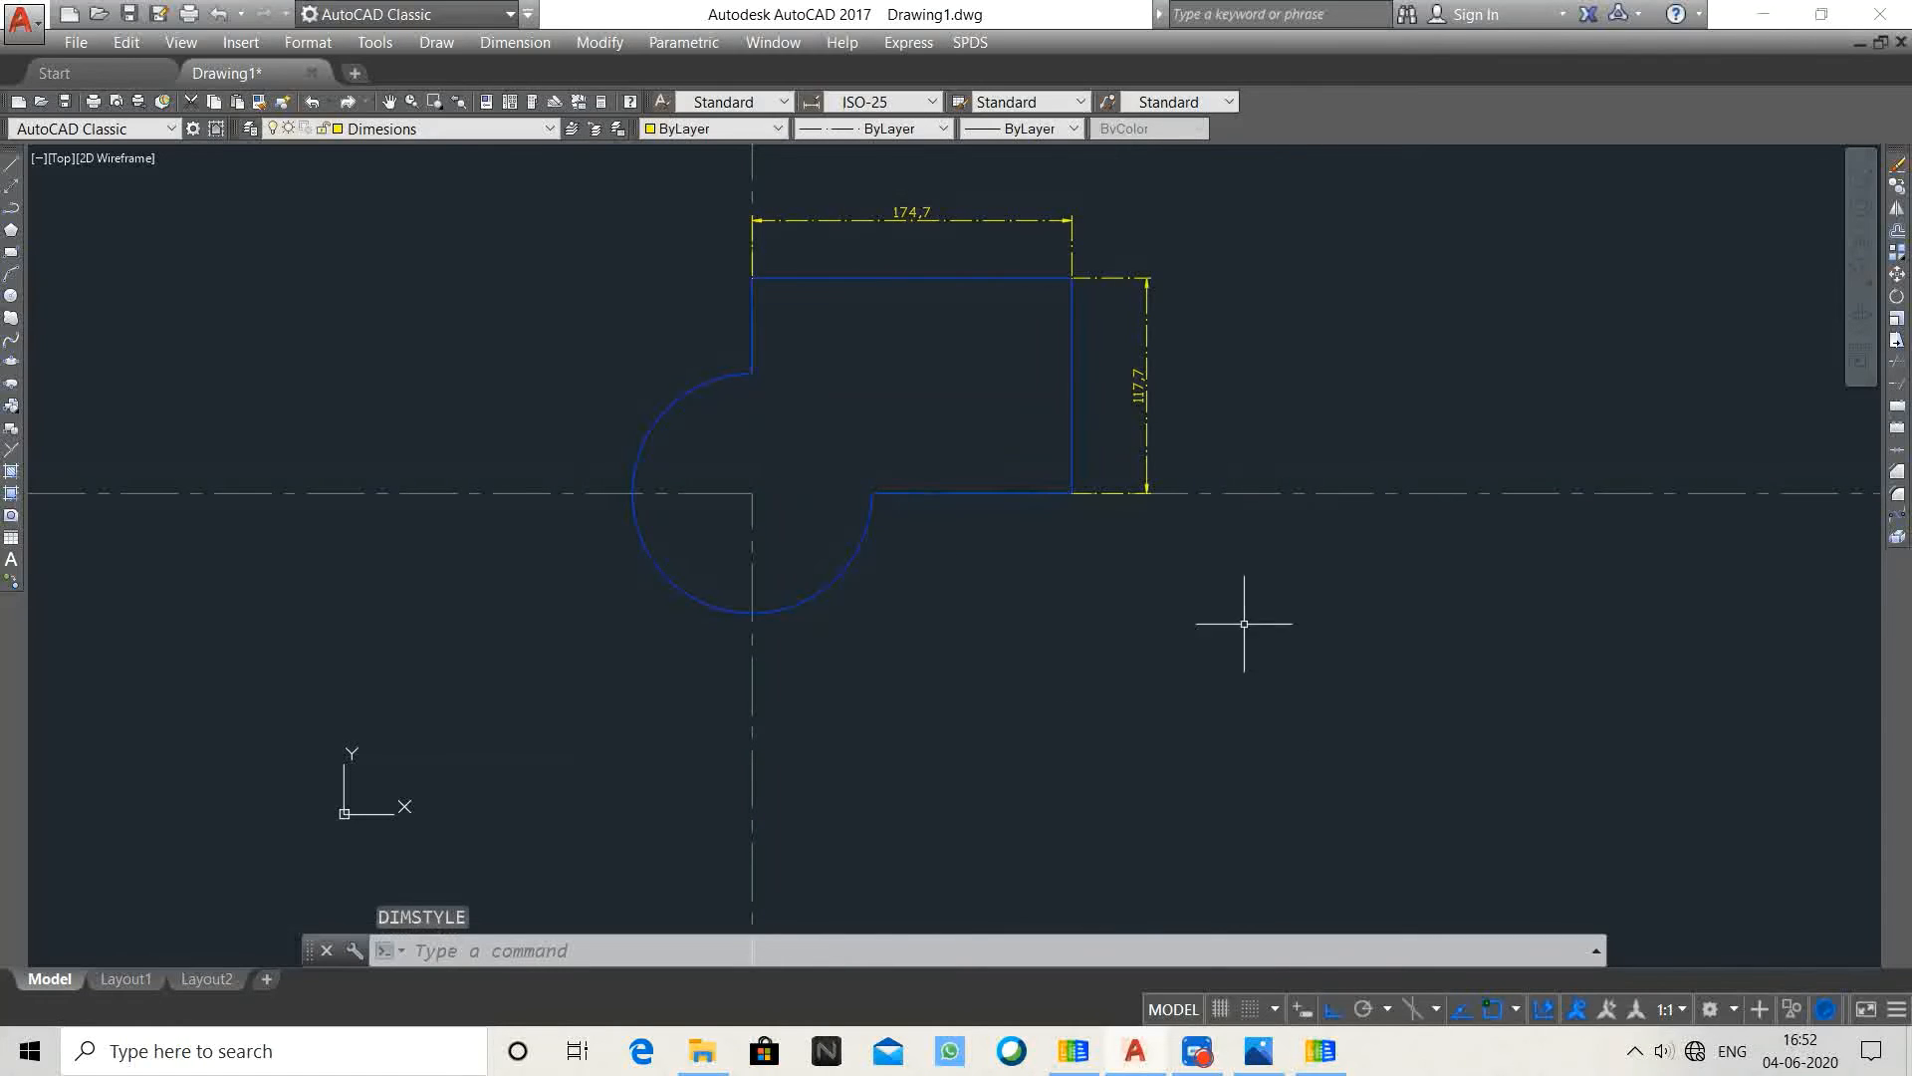
# Step: Add a radius dimension to the trimmed circle, placing its text outside the arc at the lower left
pyautogui.click(515, 42)
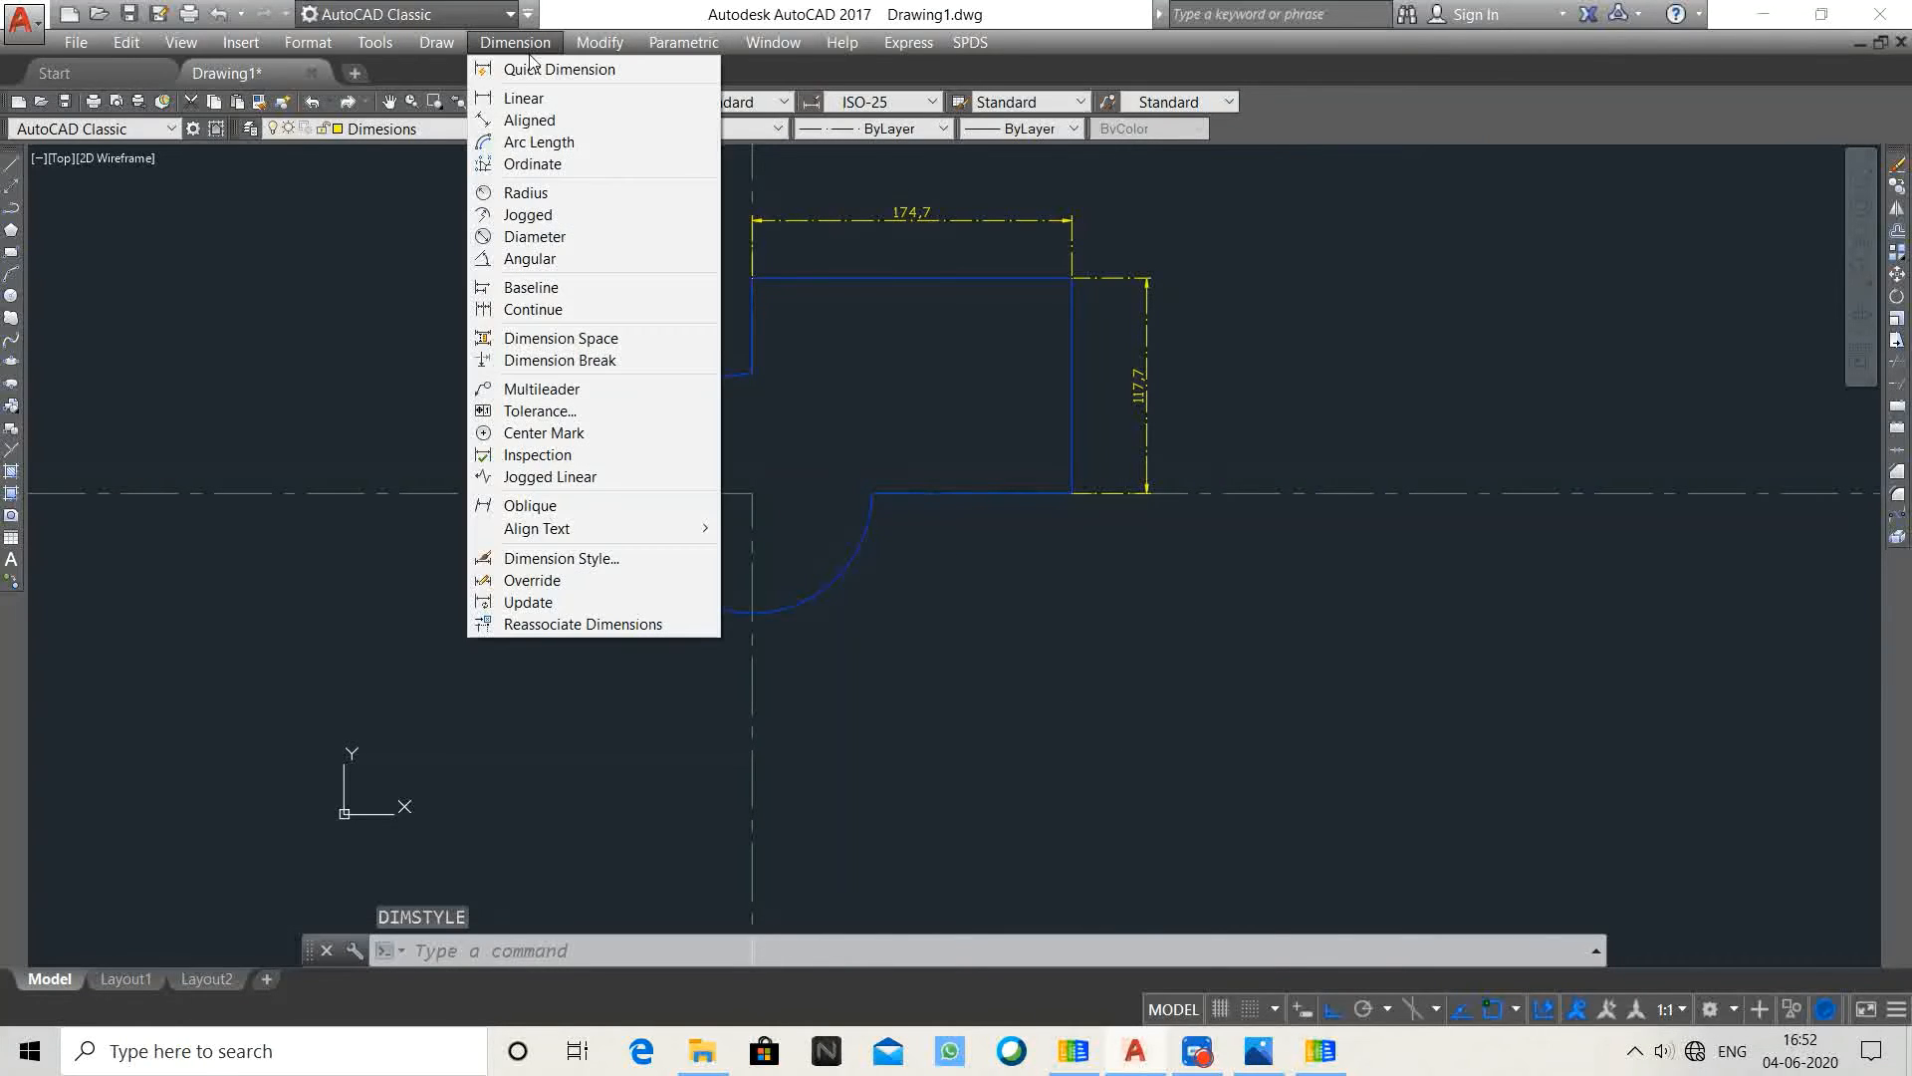
pyautogui.click(530, 191)
pyautogui.click(648, 554)
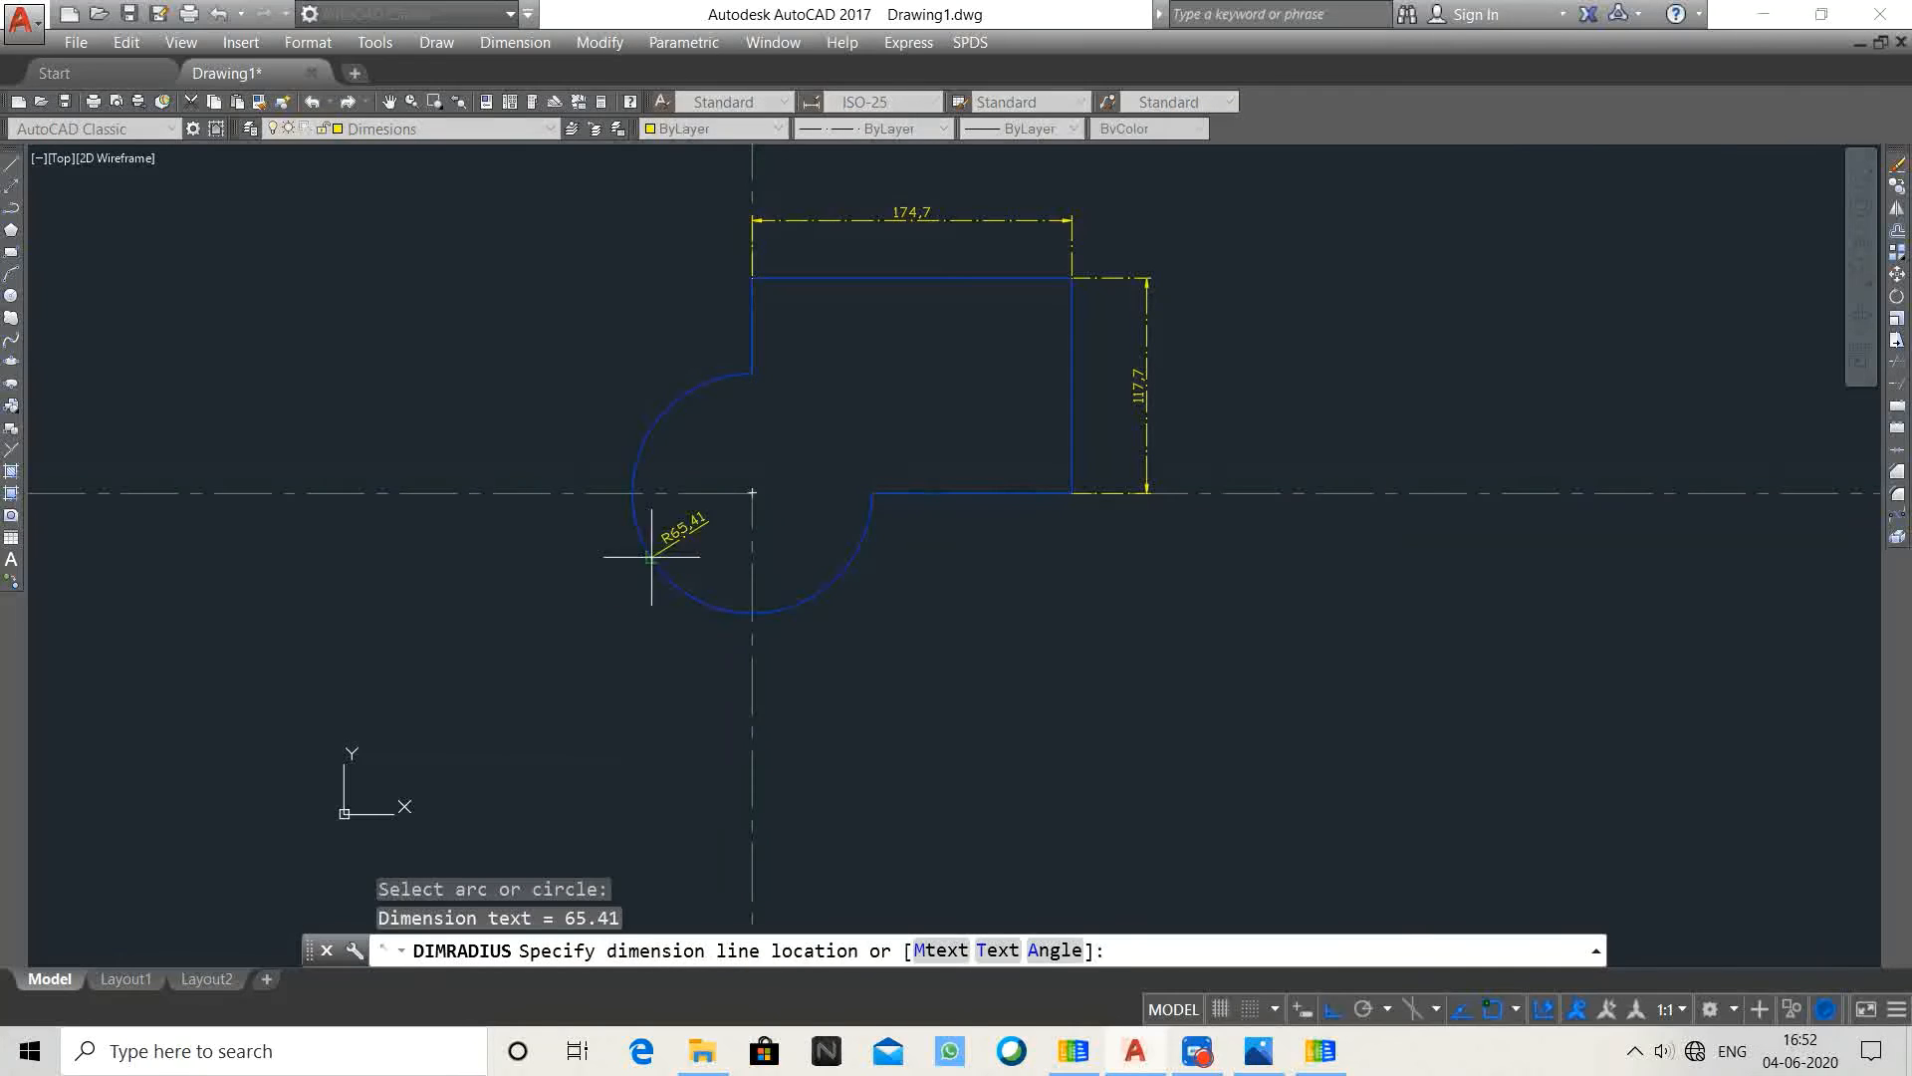
pyautogui.click(592, 619)
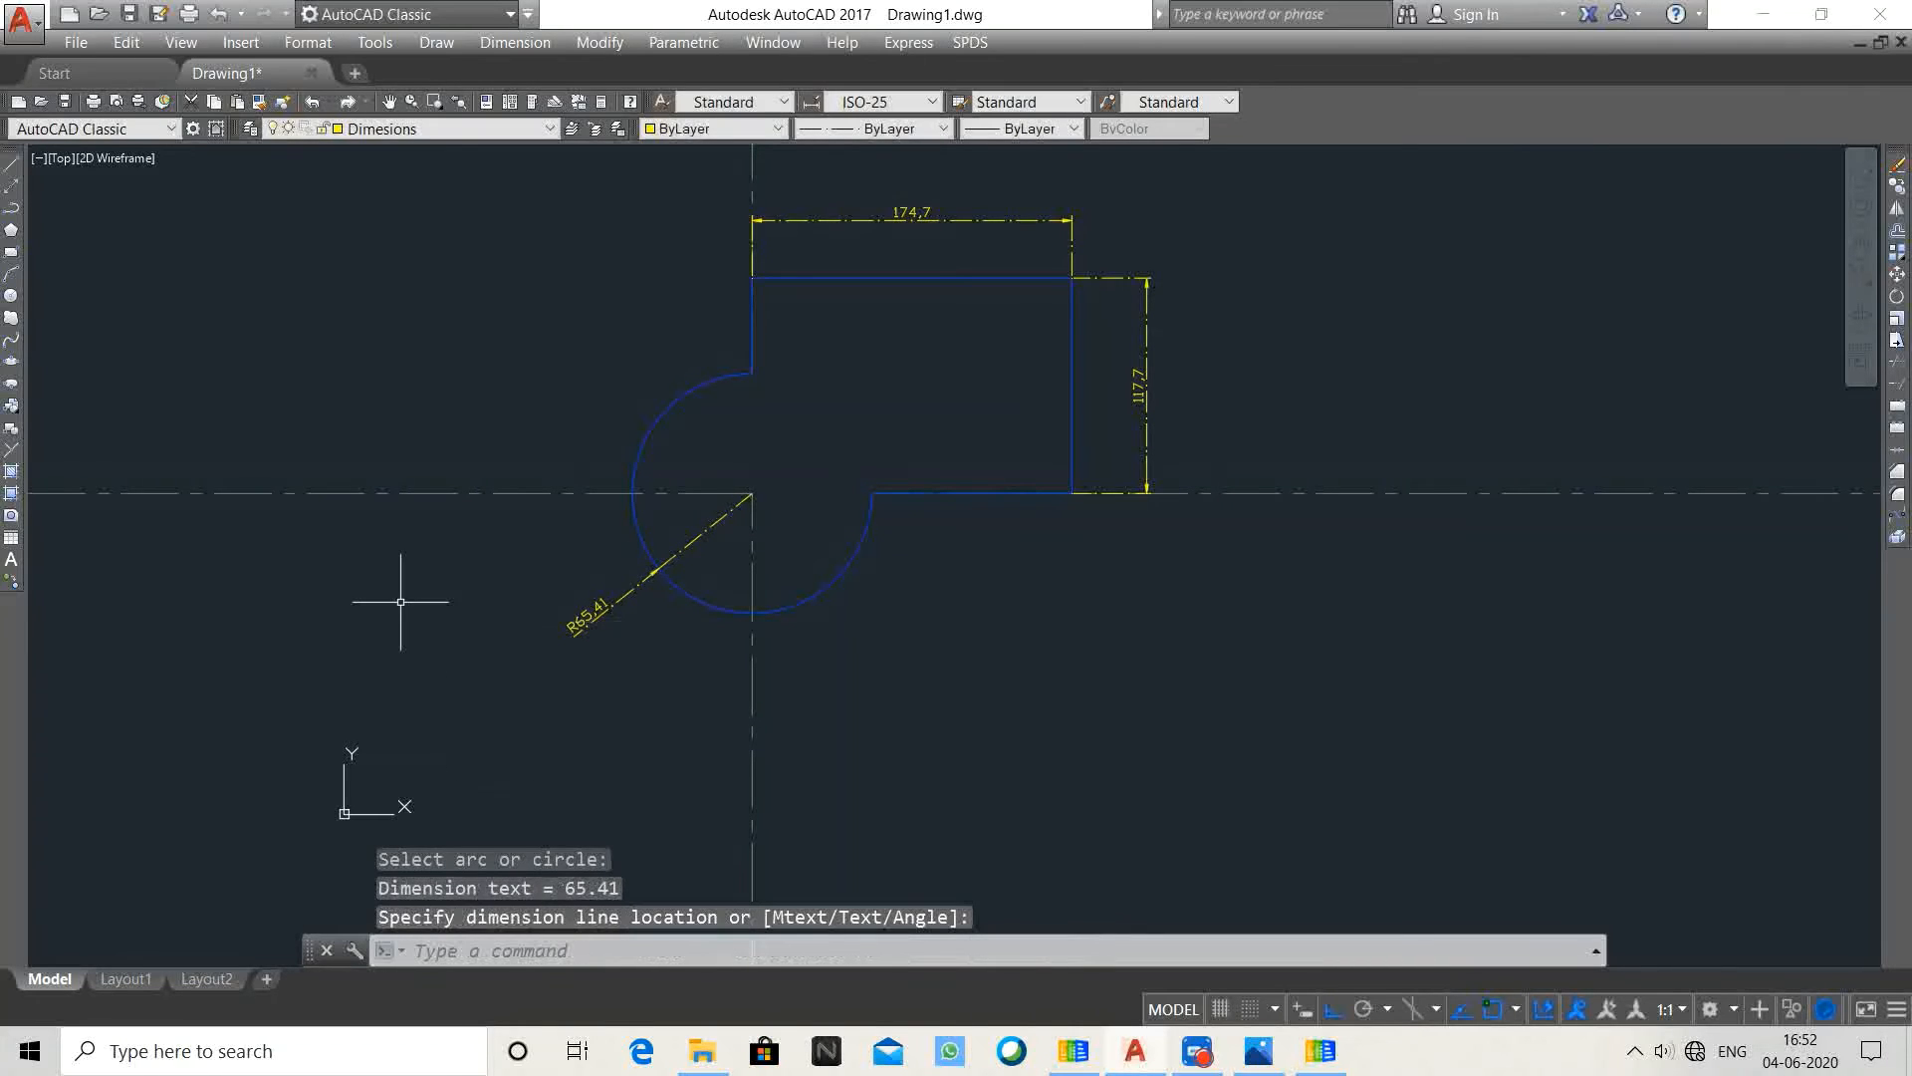
# Step: Make the Hatch layer the current layer
pyautogui.scroll(-2, 674, 515)
pyautogui.moveTo(639, 465)
pyautogui.mouseDown(button='middle')
pyautogui.moveTo(708, 508)
pyautogui.moveTo(661, 461)
pyautogui.mouseUp(button='middle')
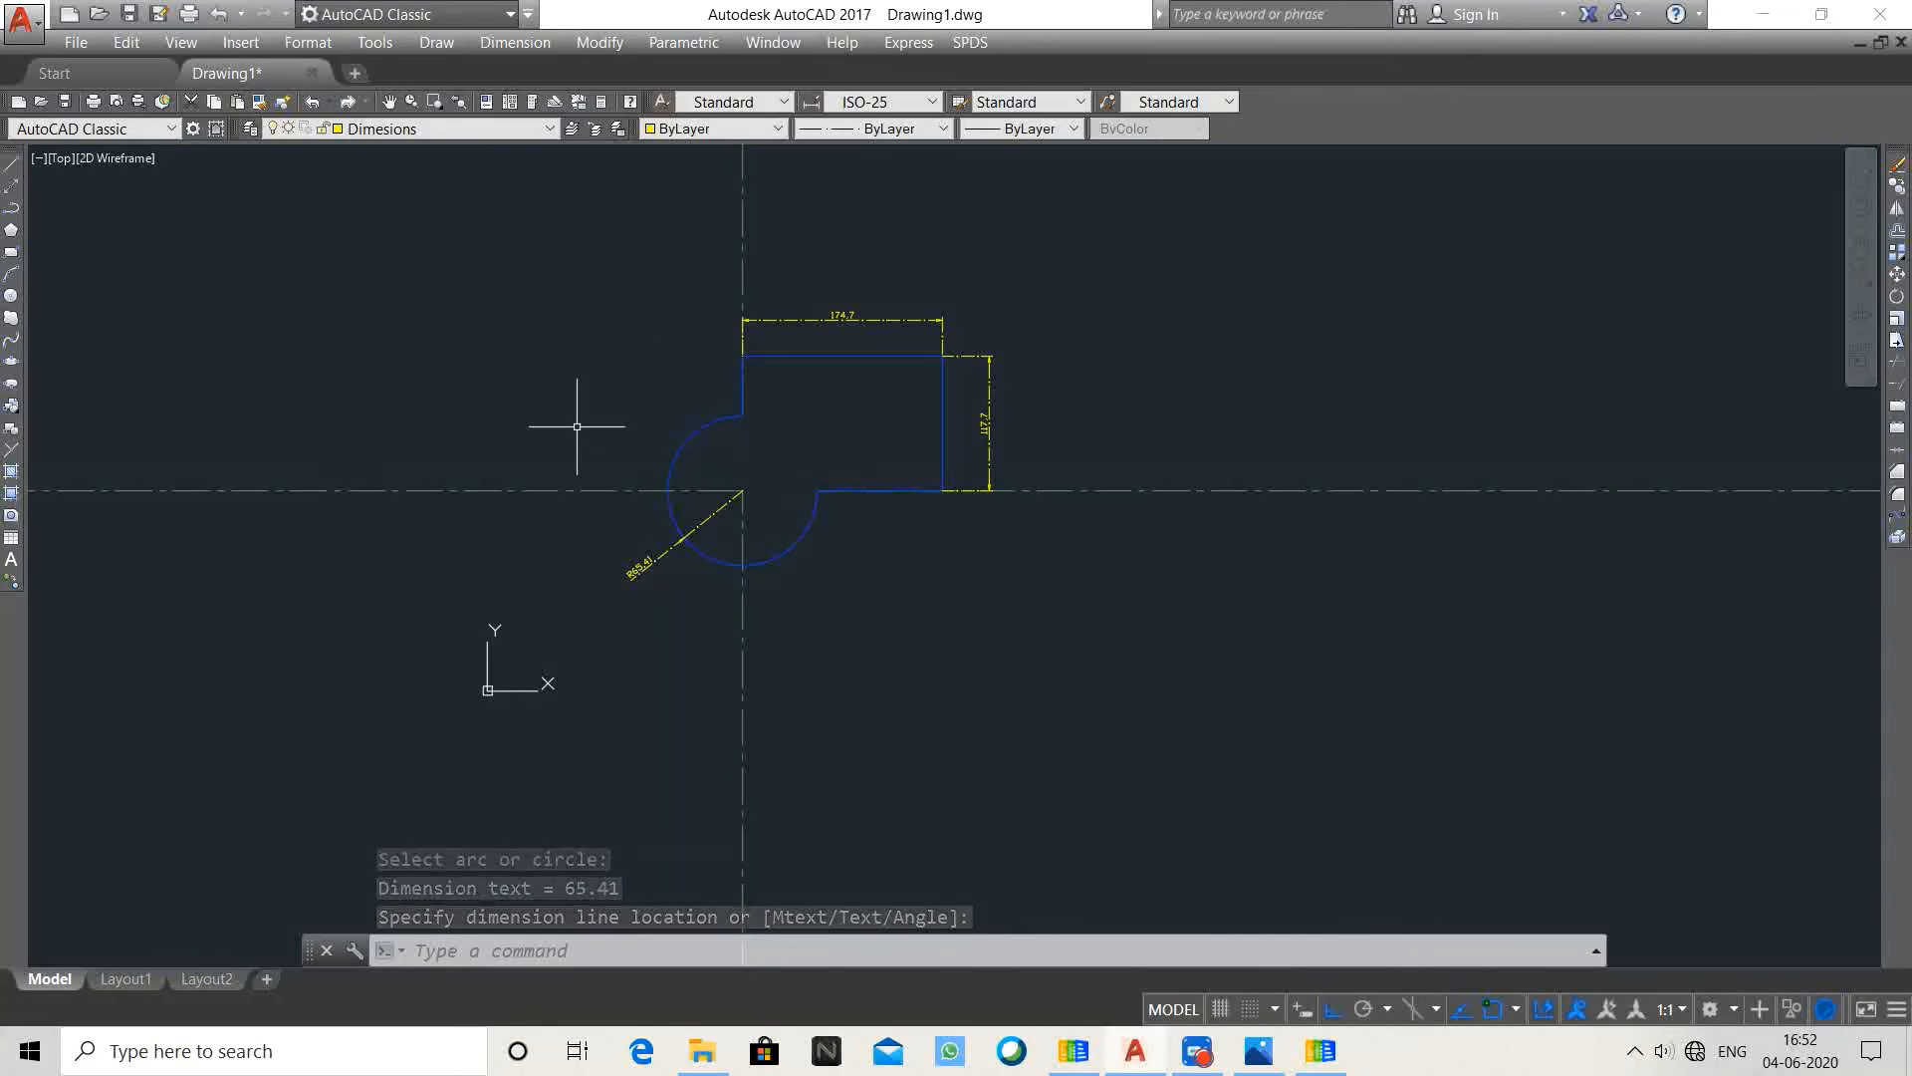
pyautogui.click(550, 133)
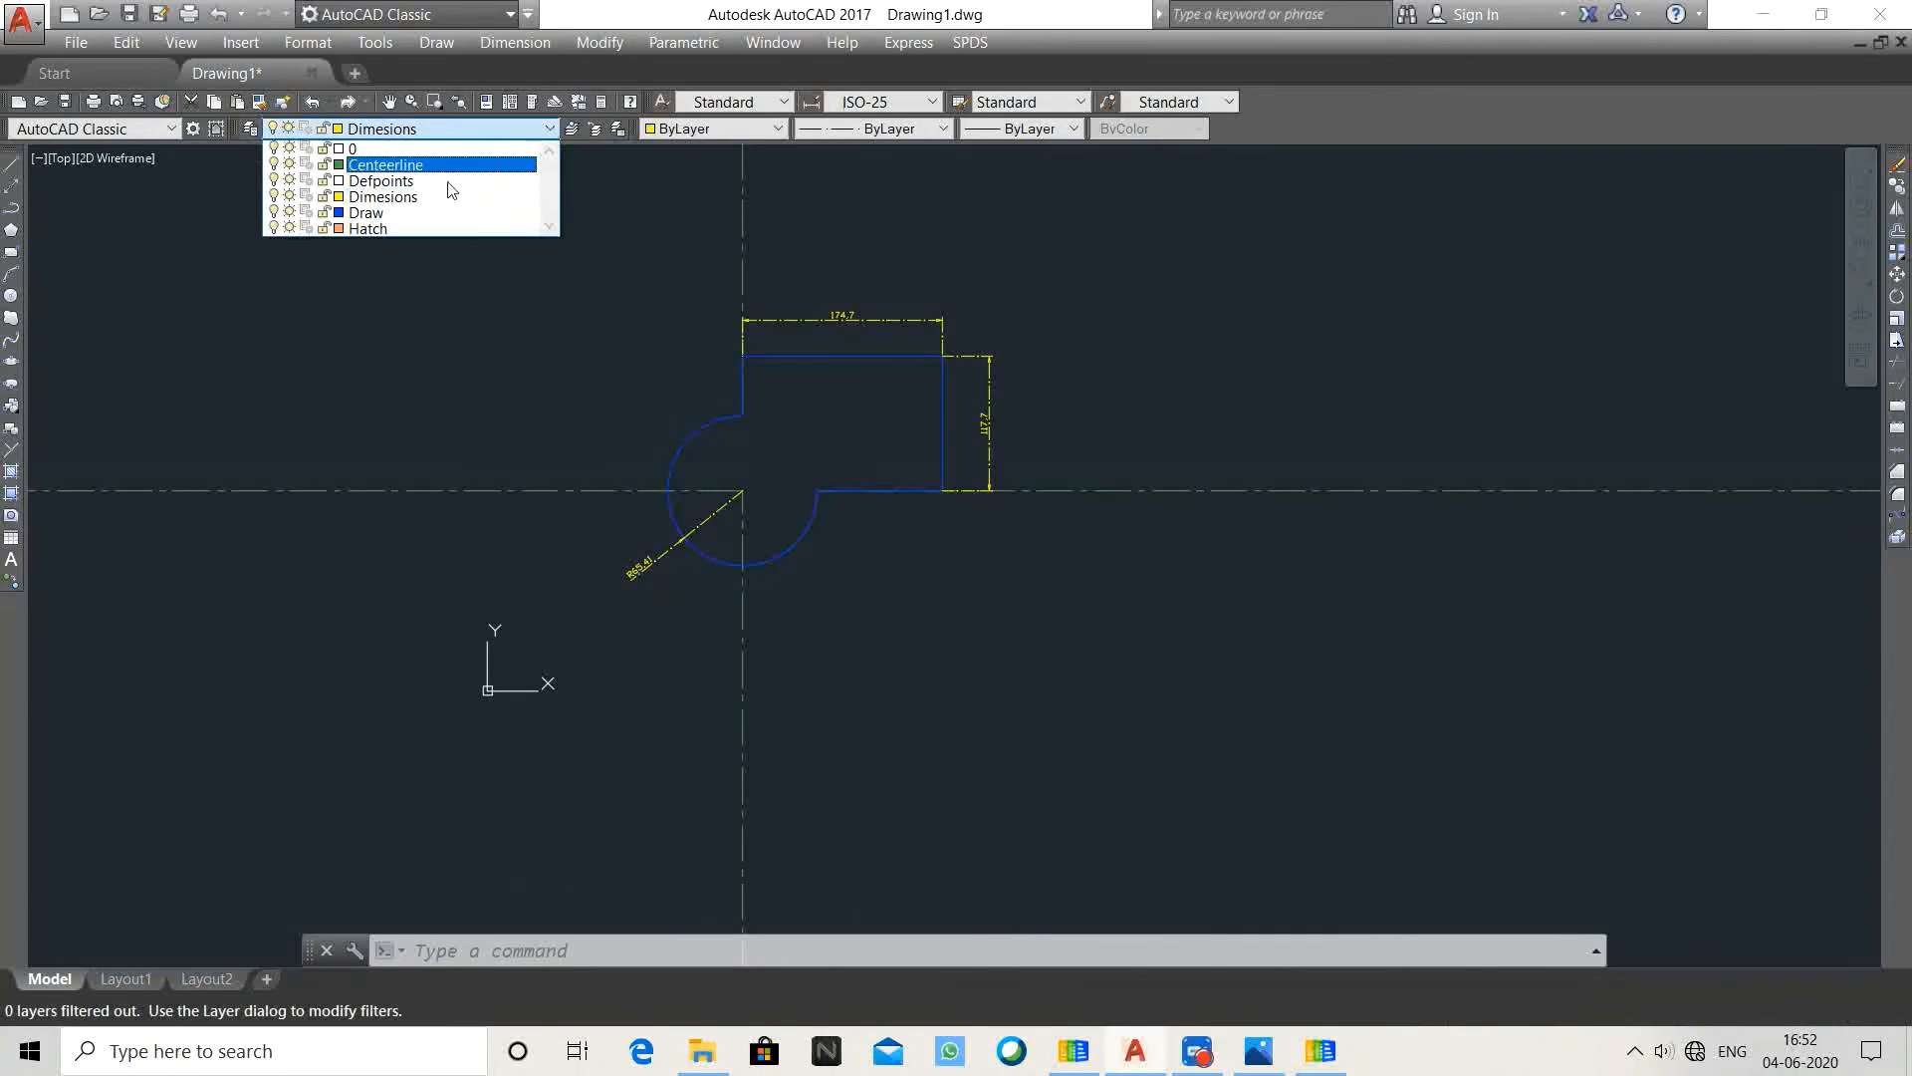
pyautogui.click(418, 227)
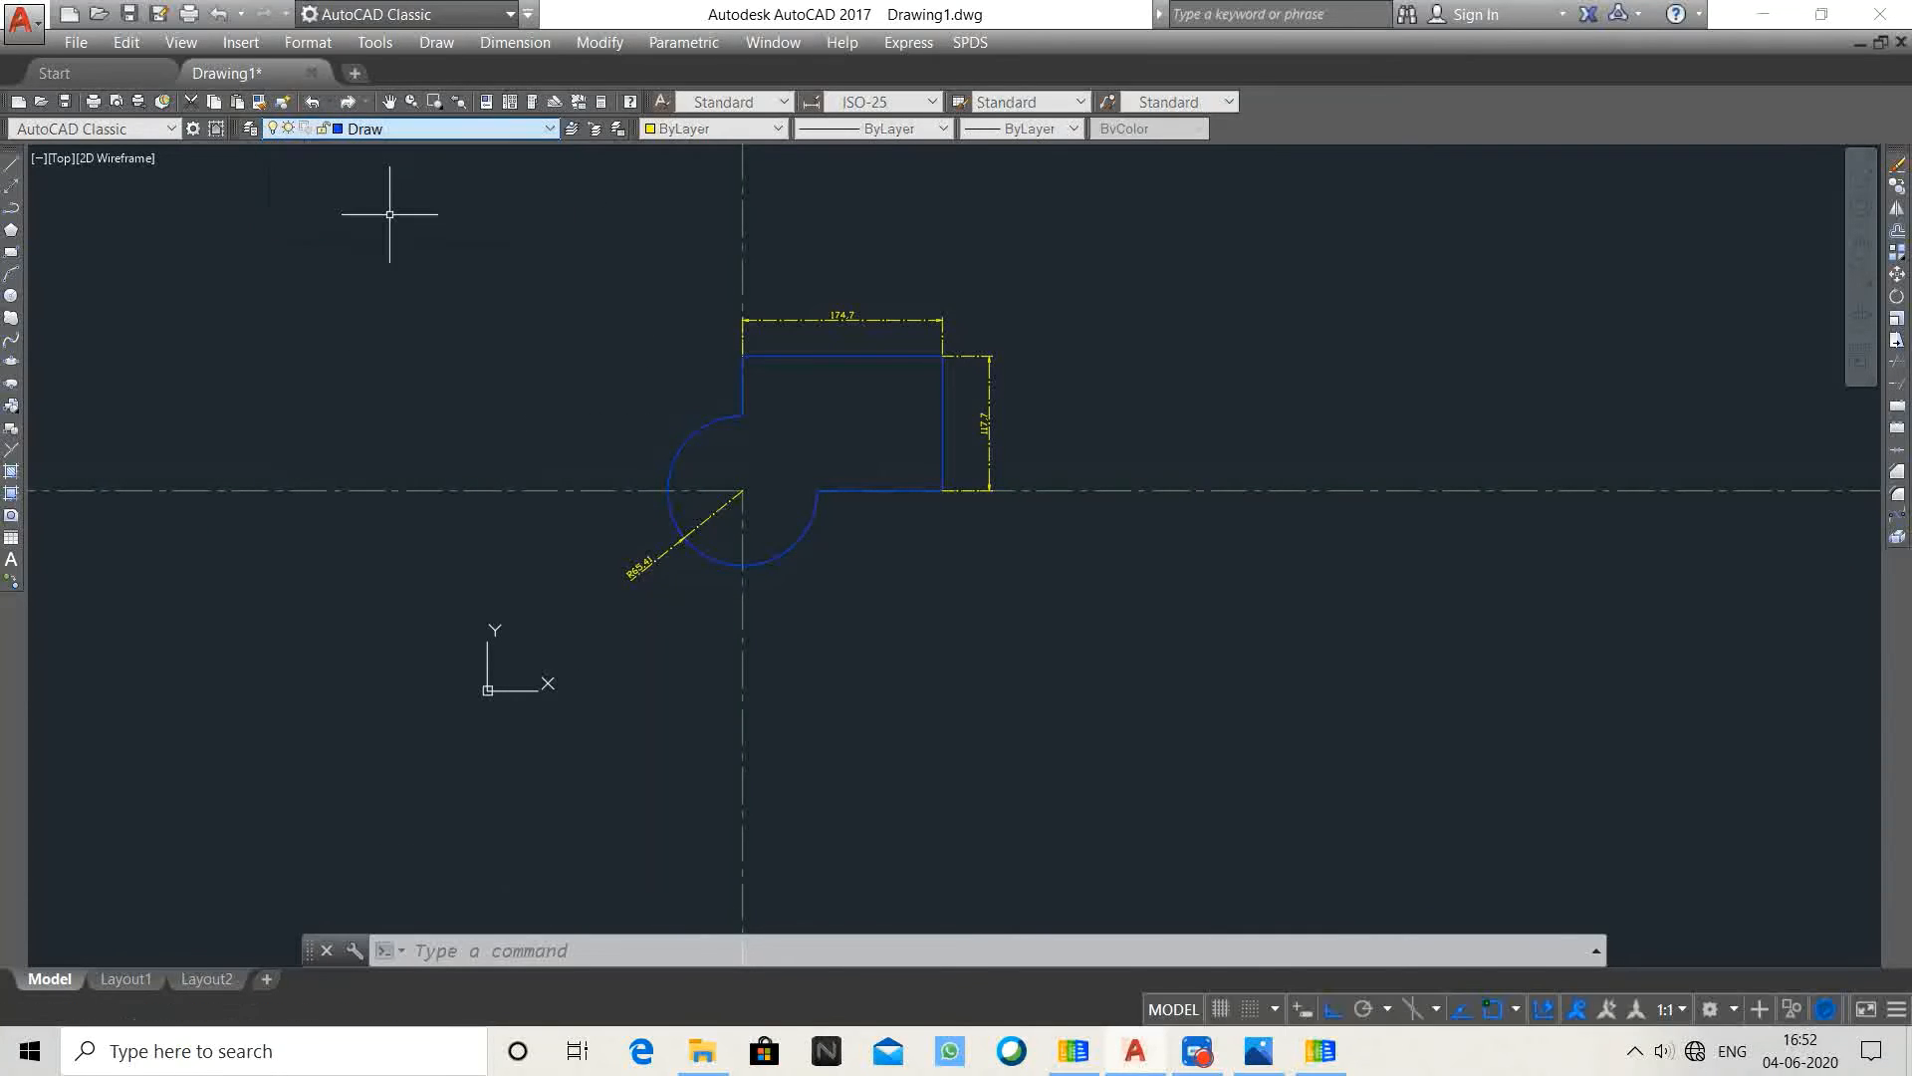
pyautogui.click(552, 129)
pyautogui.click(405, 226)
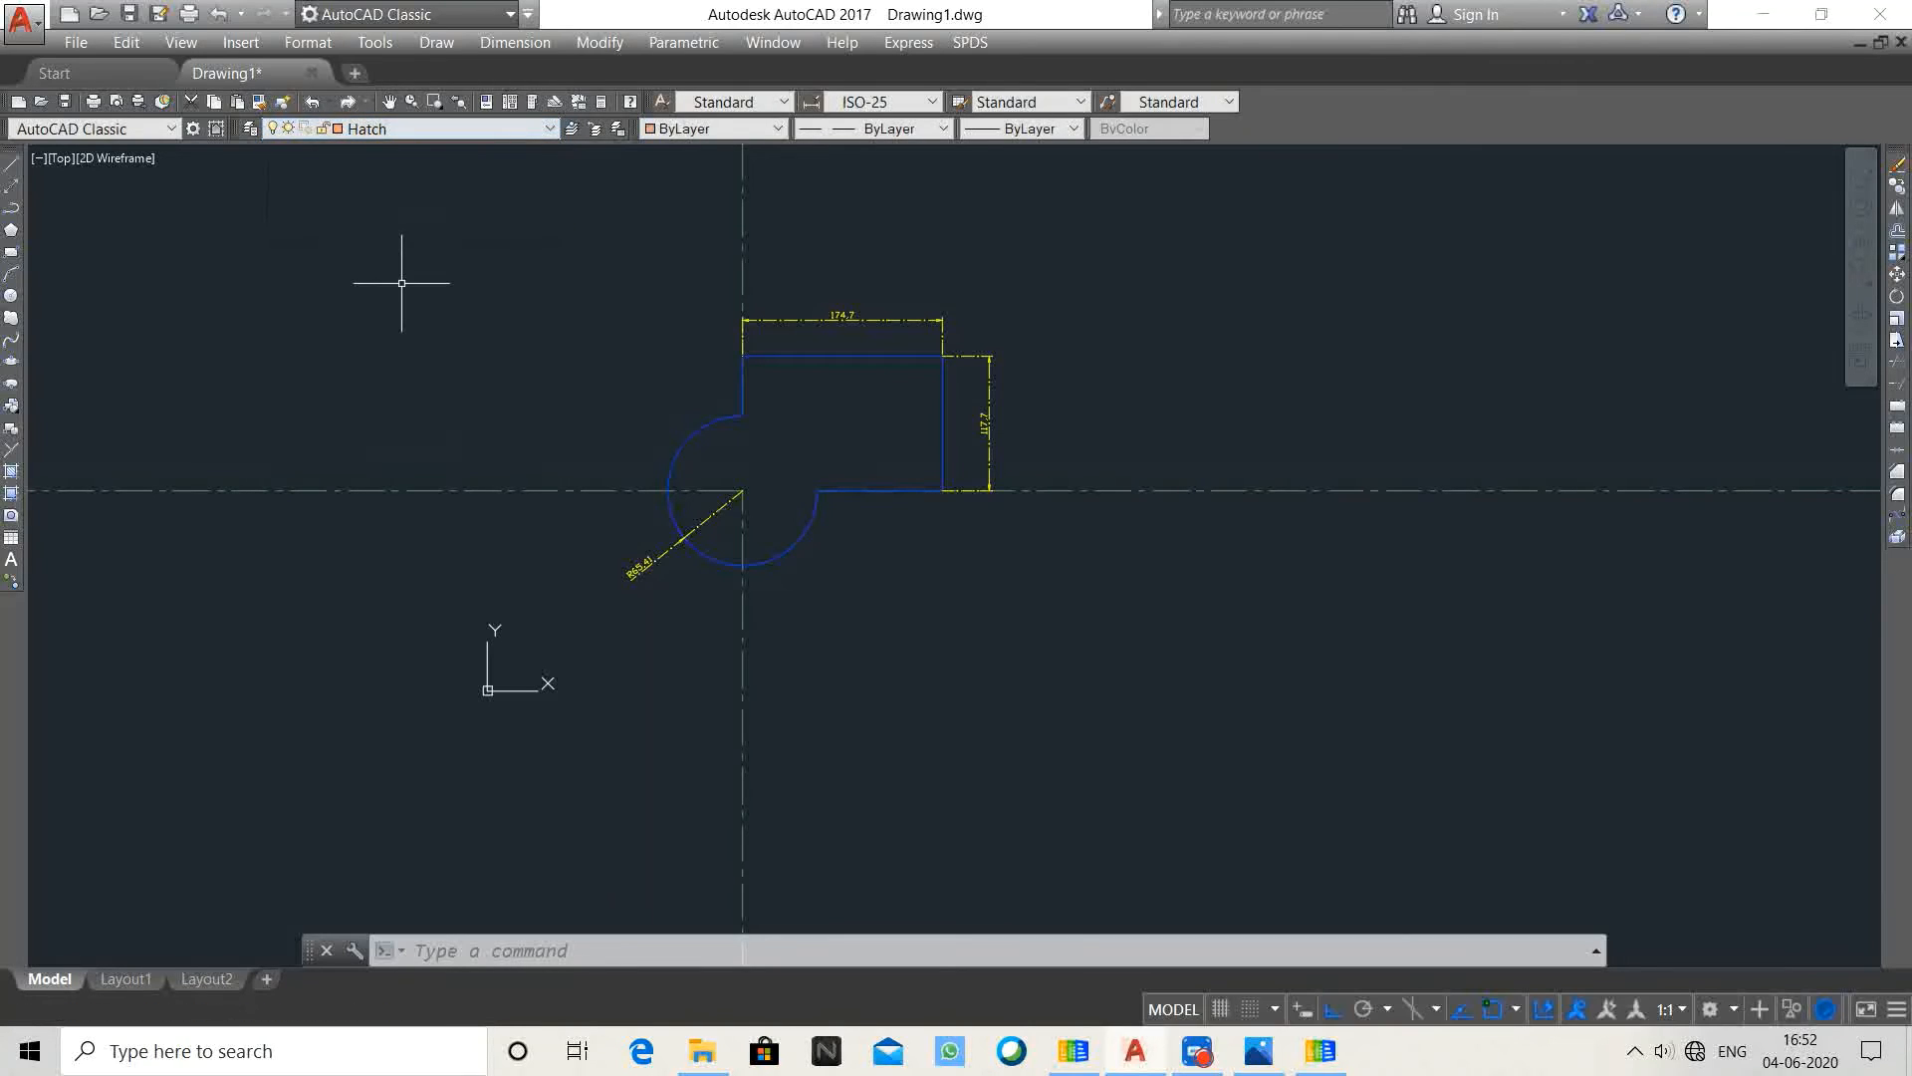
# Step: Hatch the rectangle and adjoining circle areas with the predefined ANGLE pattern at angle 0 and scale 1
pyautogui.write('H')
pyautogui.press('Return')
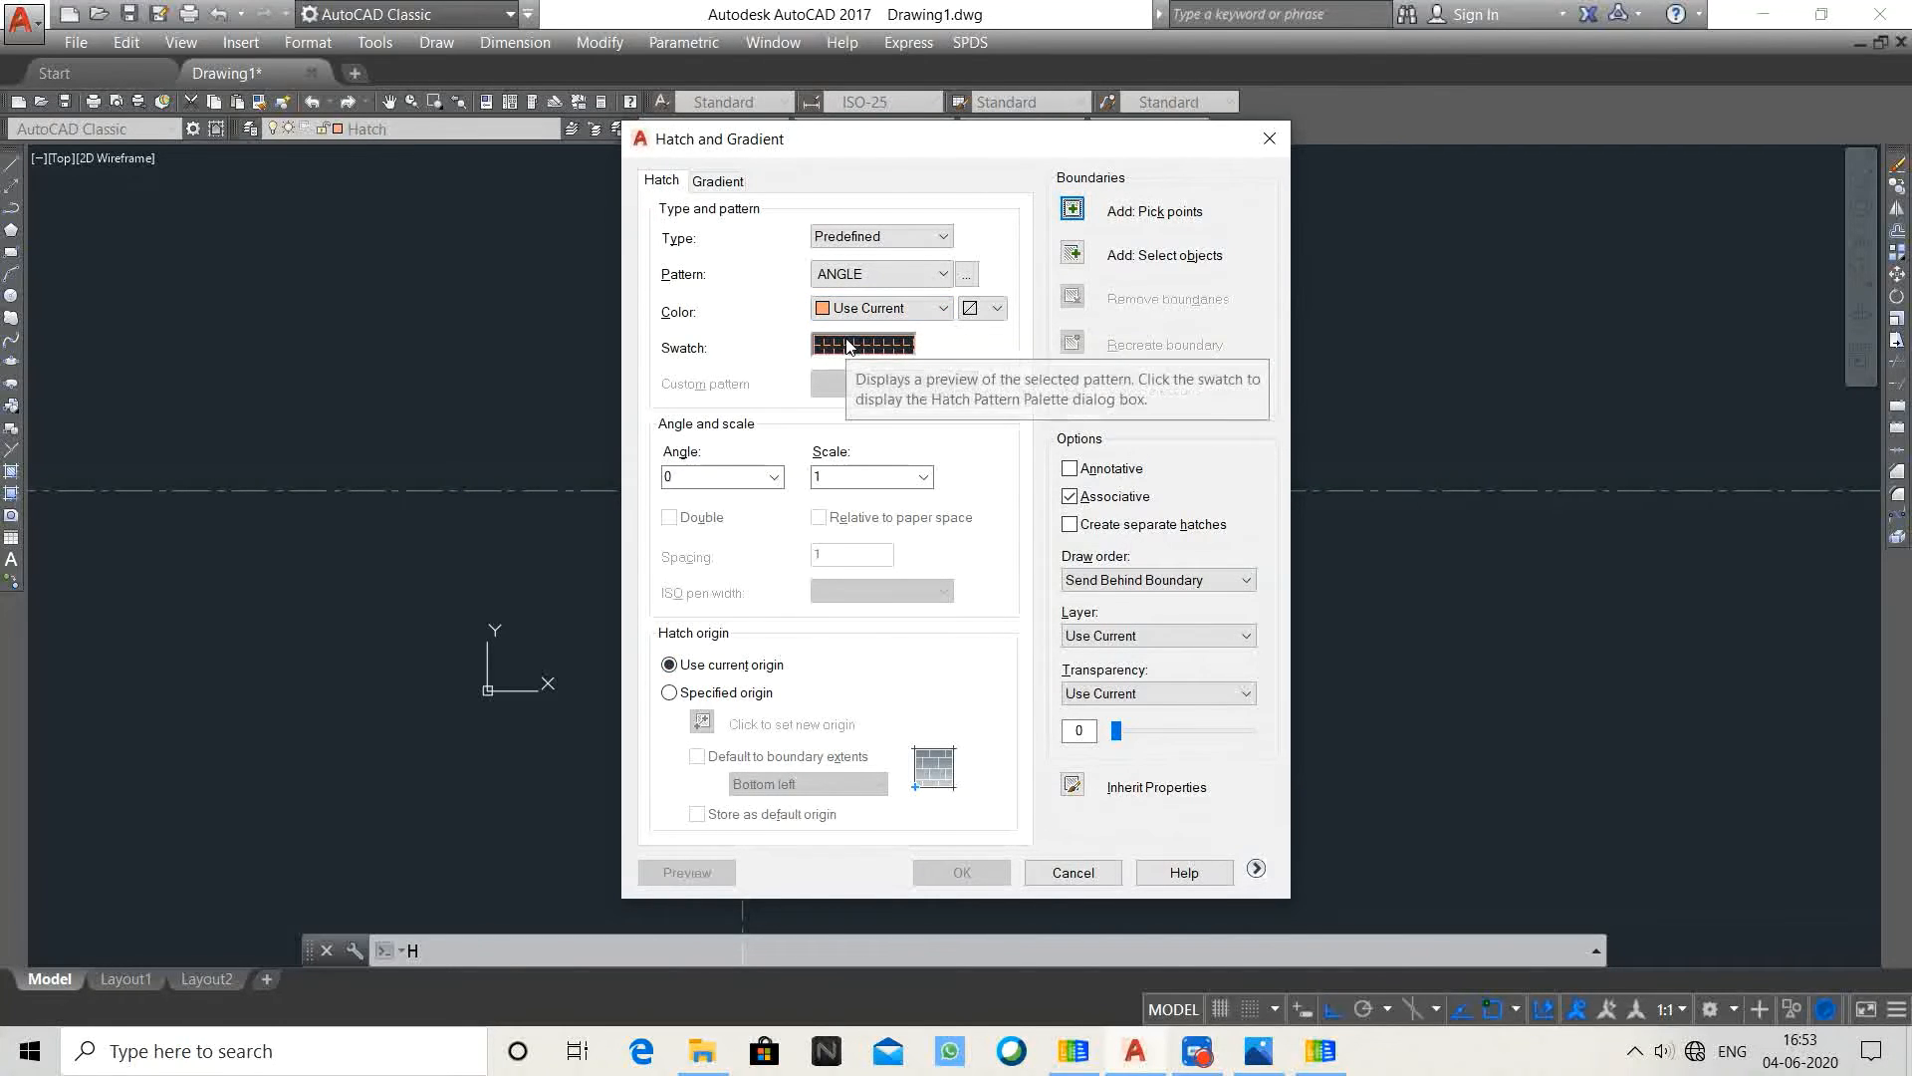
pyautogui.click(1073, 212)
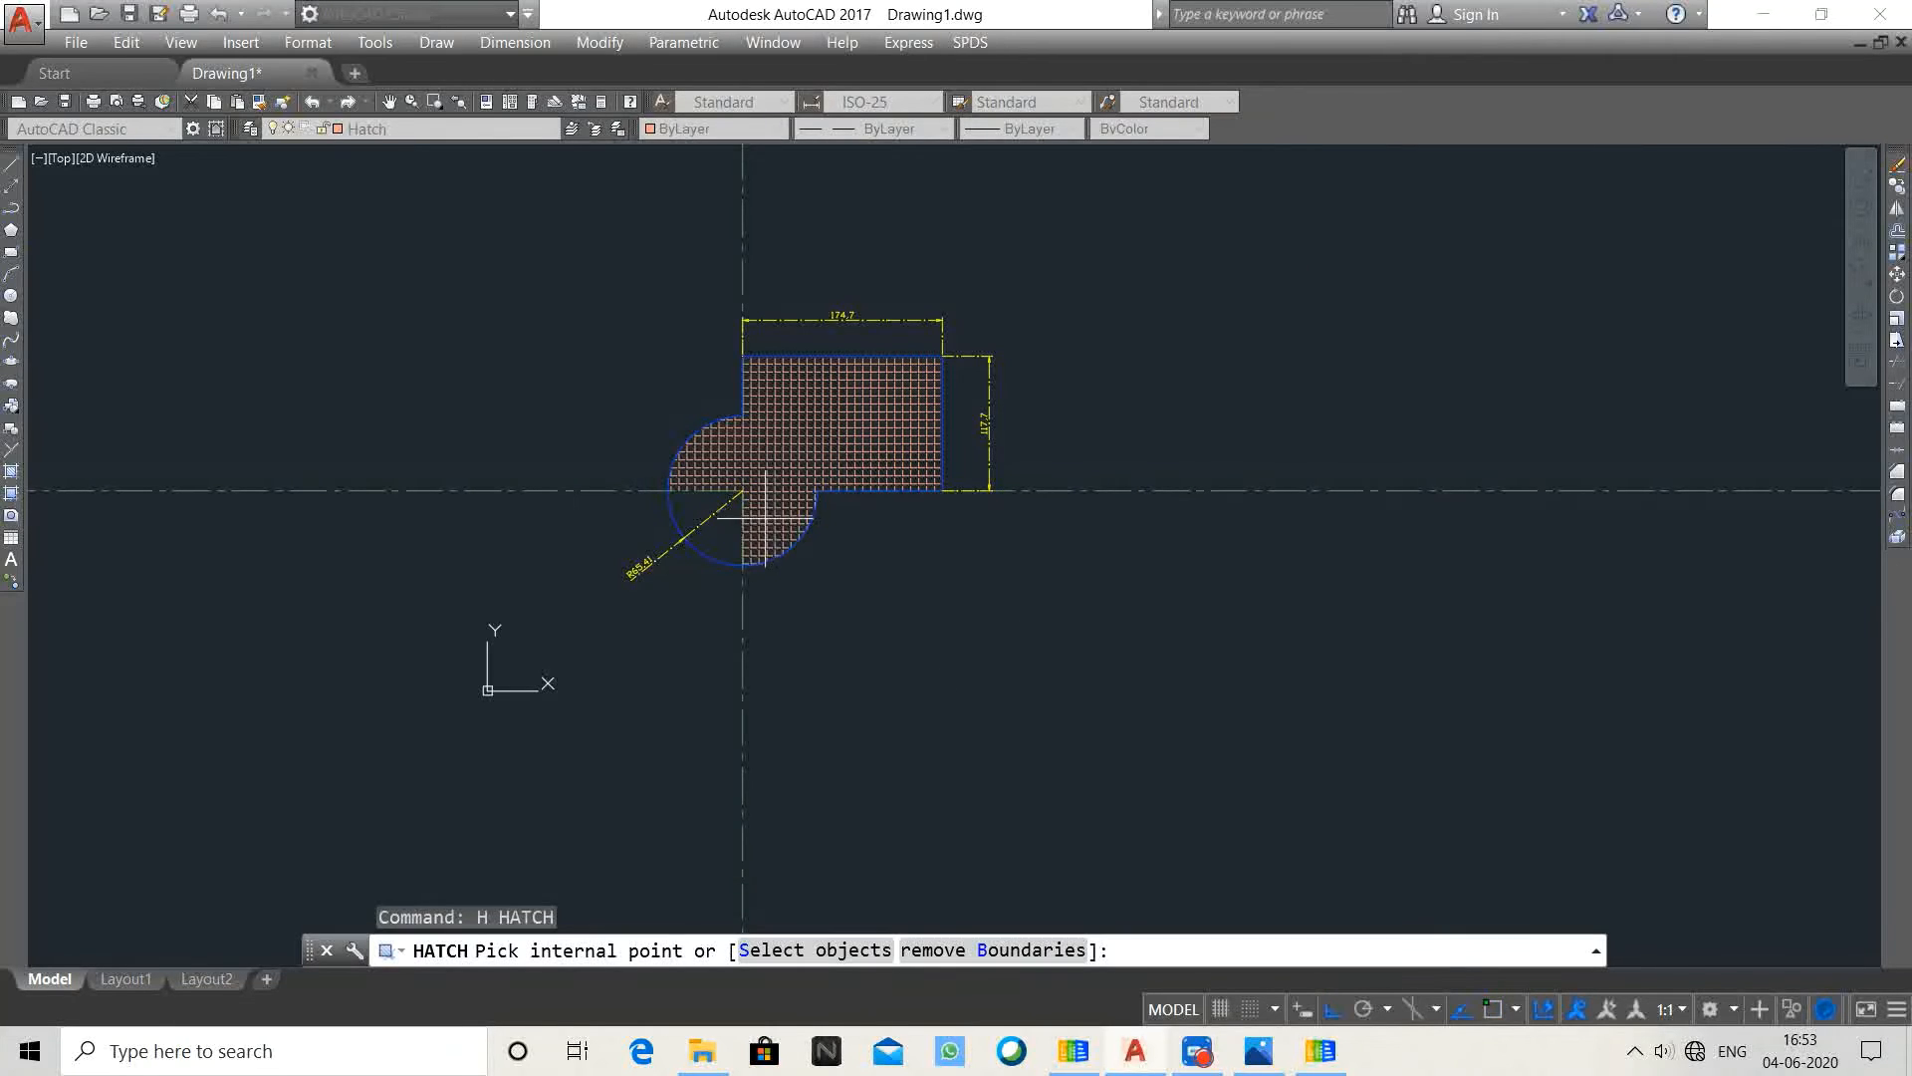
pyautogui.click(783, 454)
pyautogui.rightClick(601, 326)
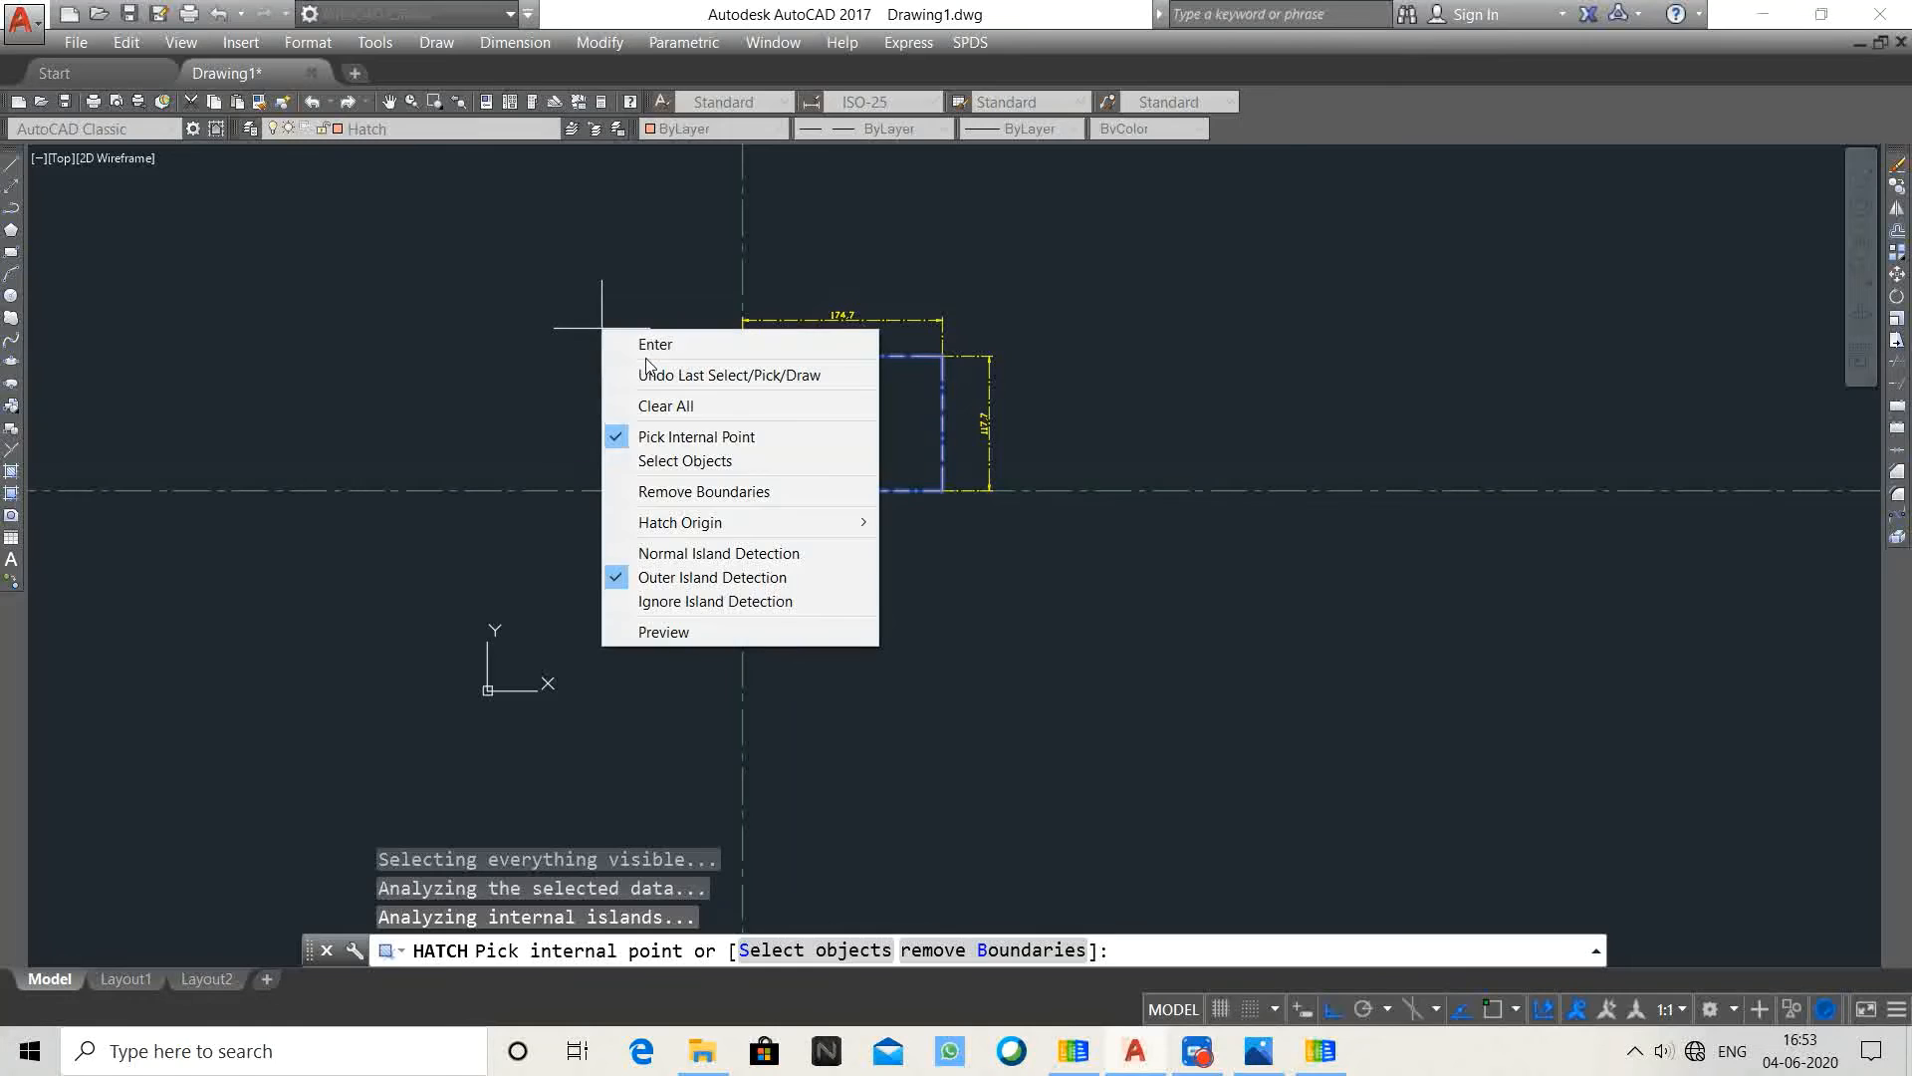
pyautogui.click(647, 345)
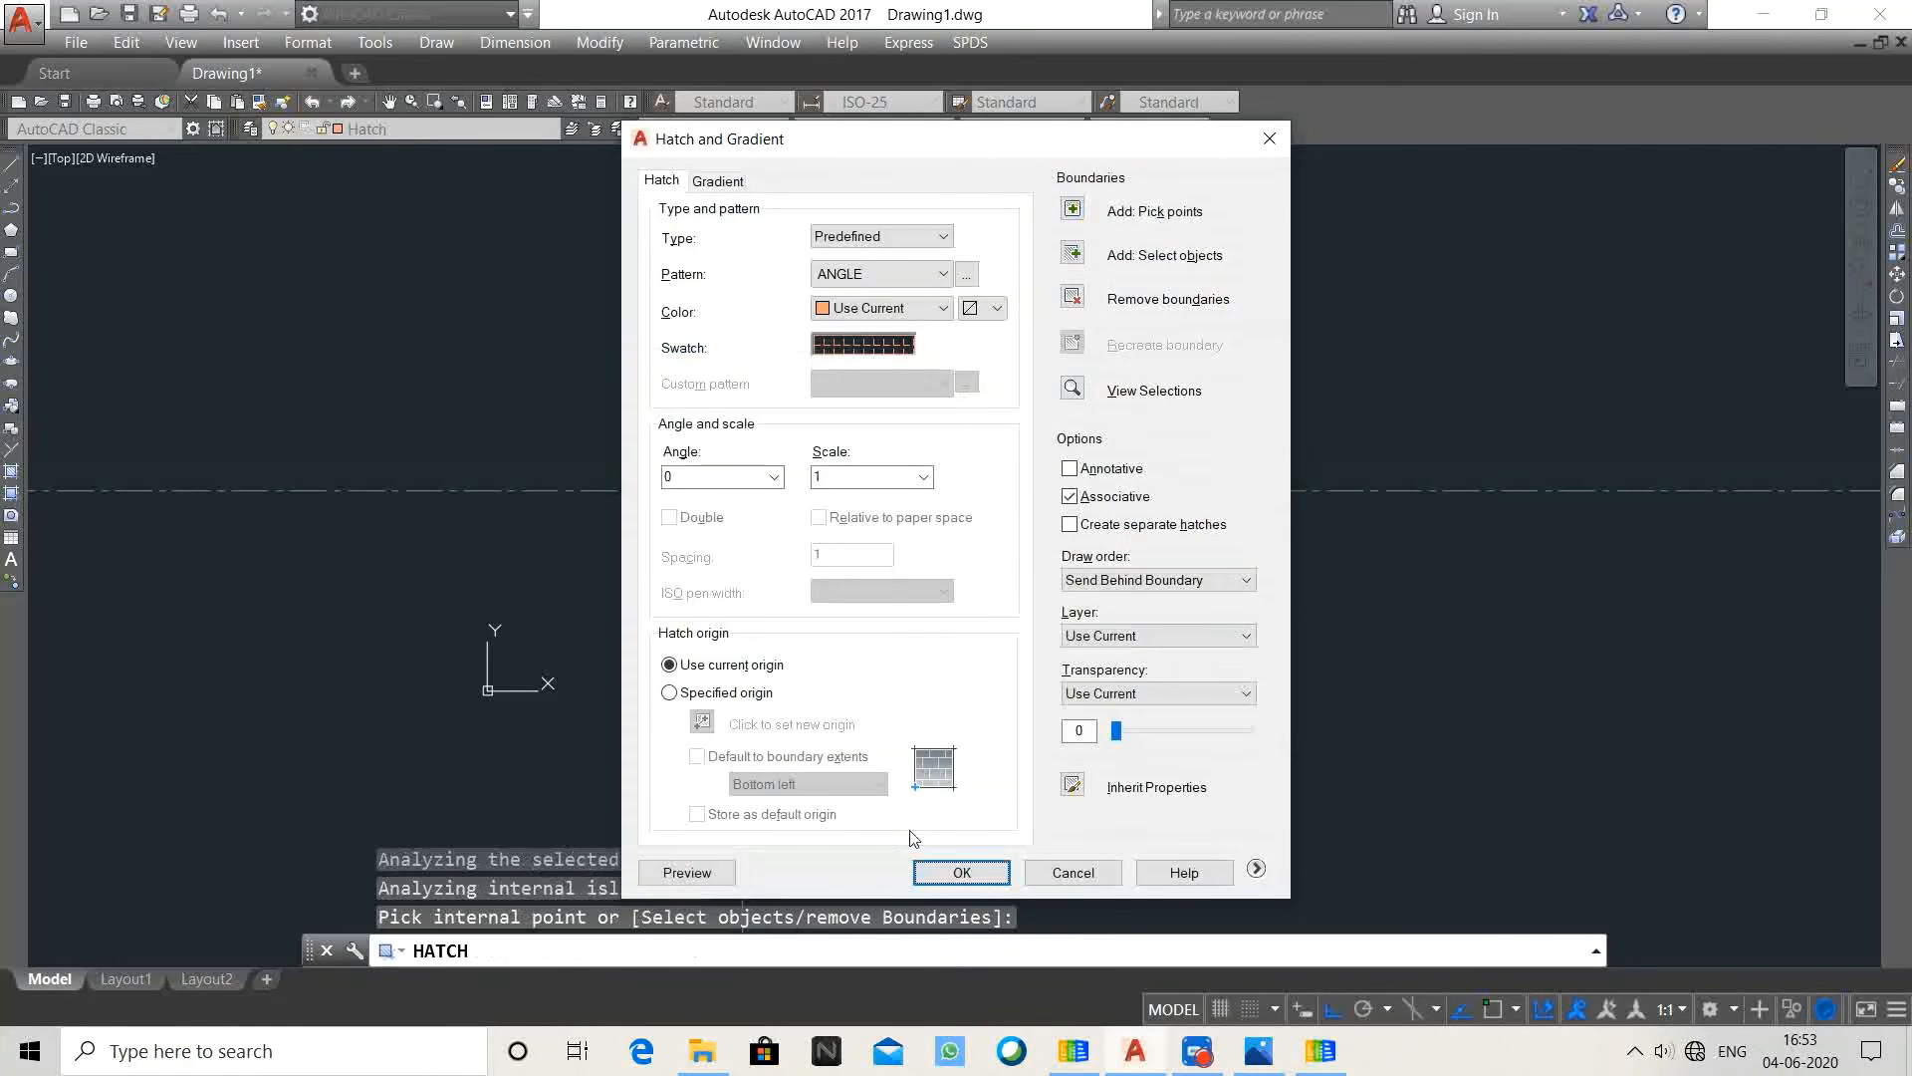
pyautogui.click(946, 873)
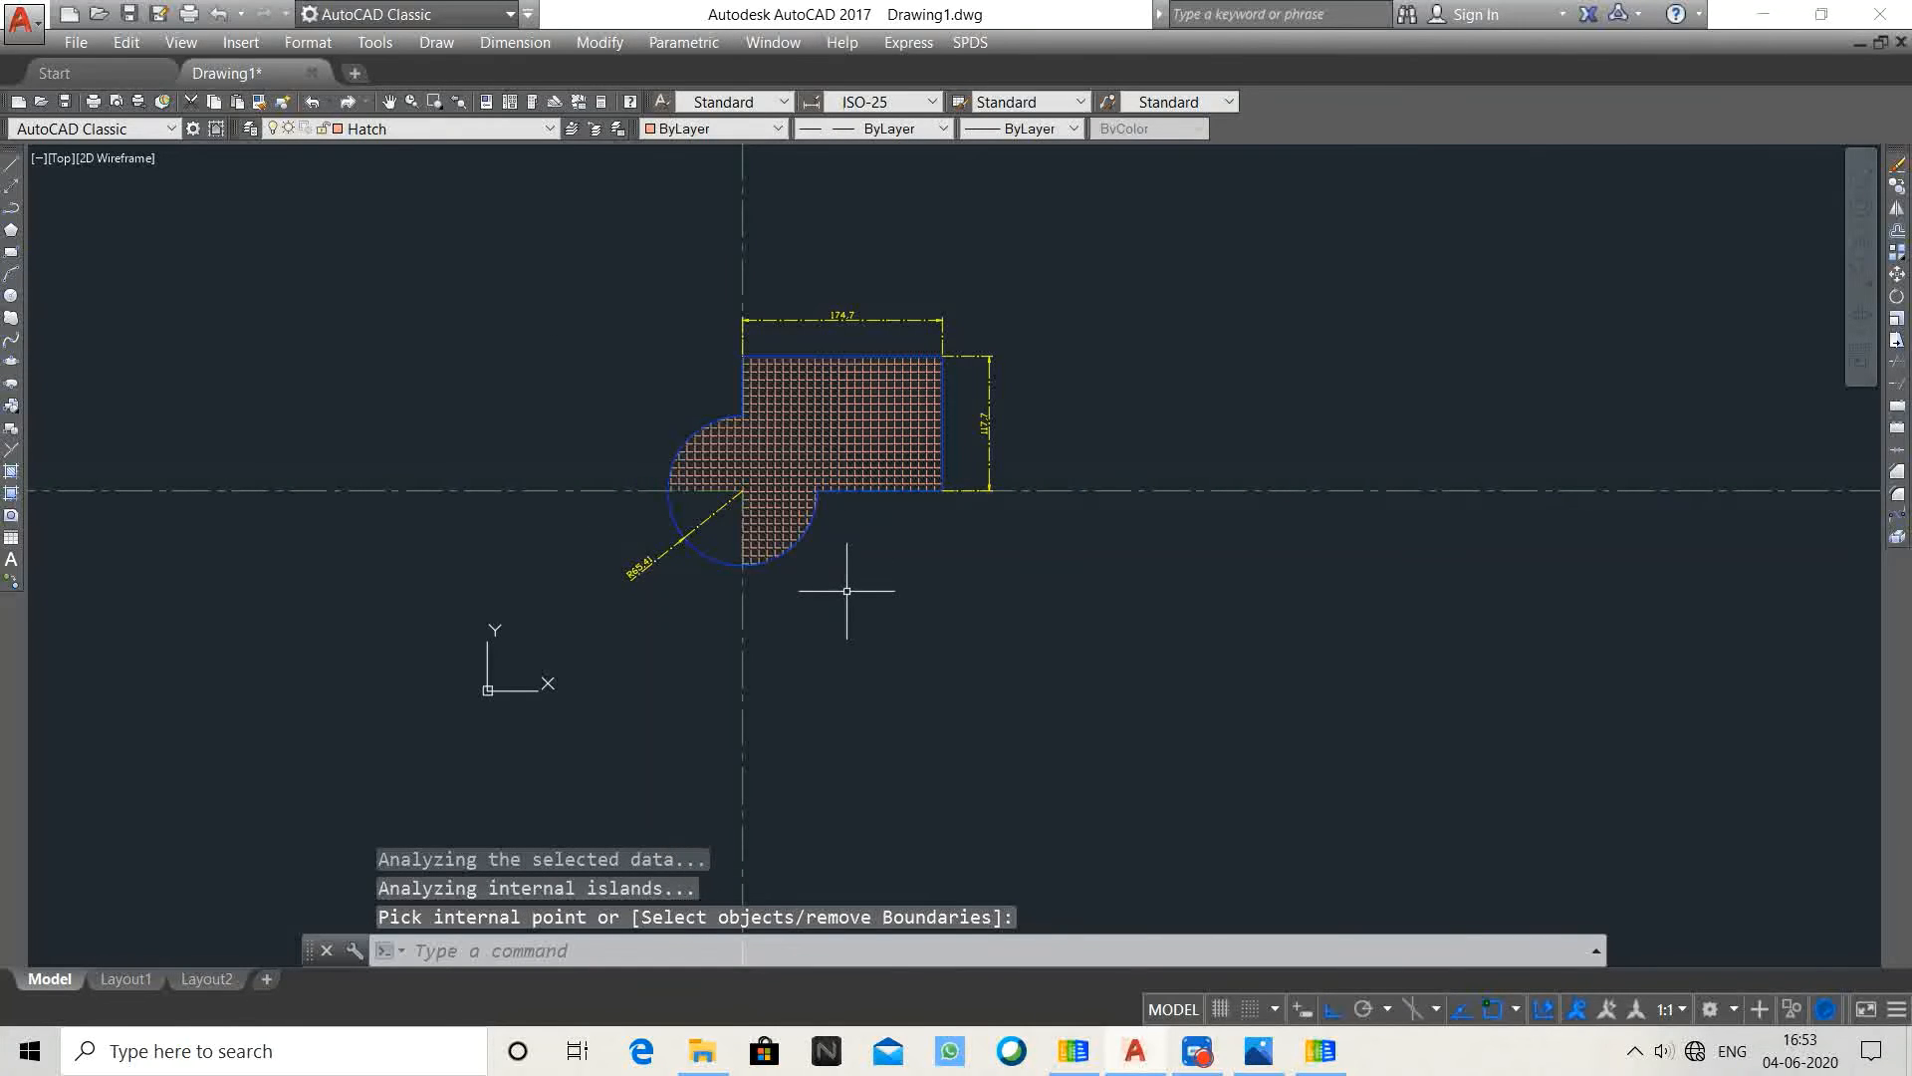
# Step: Fill the circle's lower-left quadrant with a centered two-color gradient, yellow in the middle fading to blue
pyautogui.write('G')
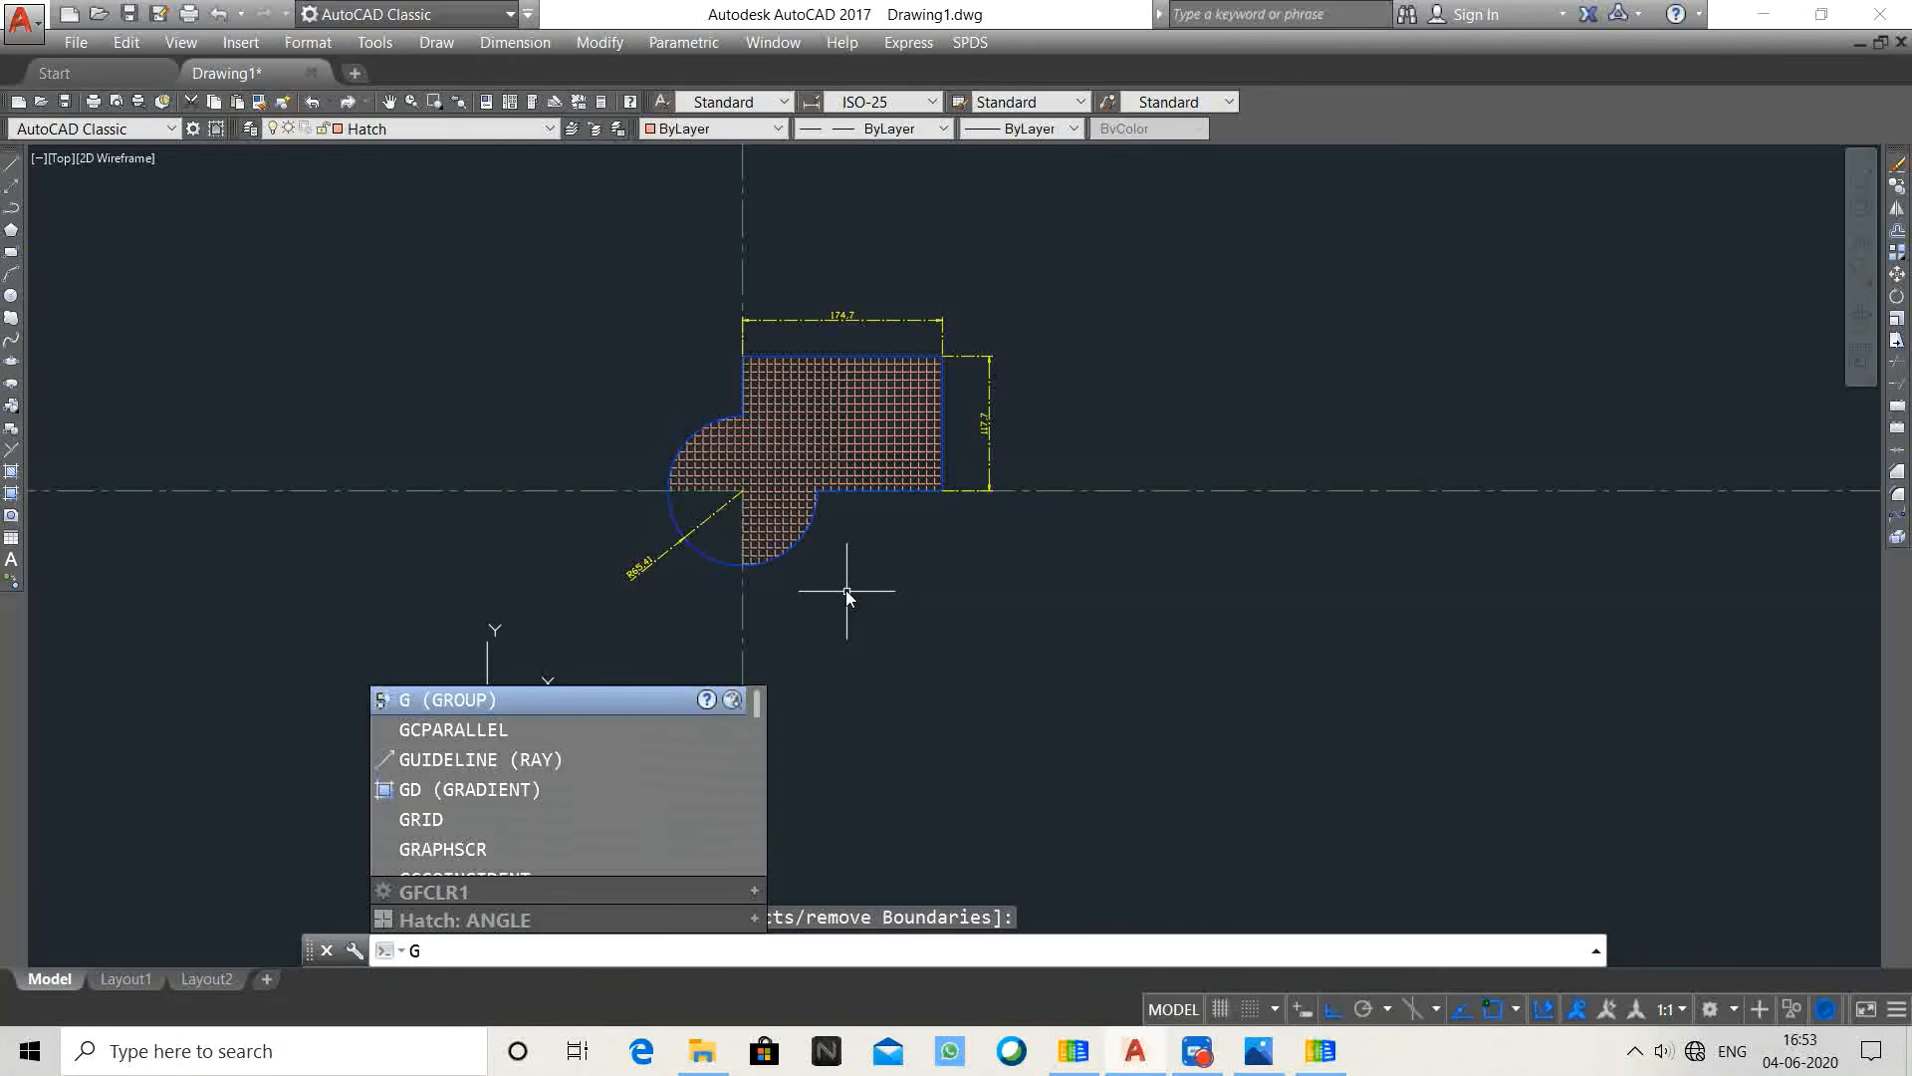
pyautogui.write('RADIENT')
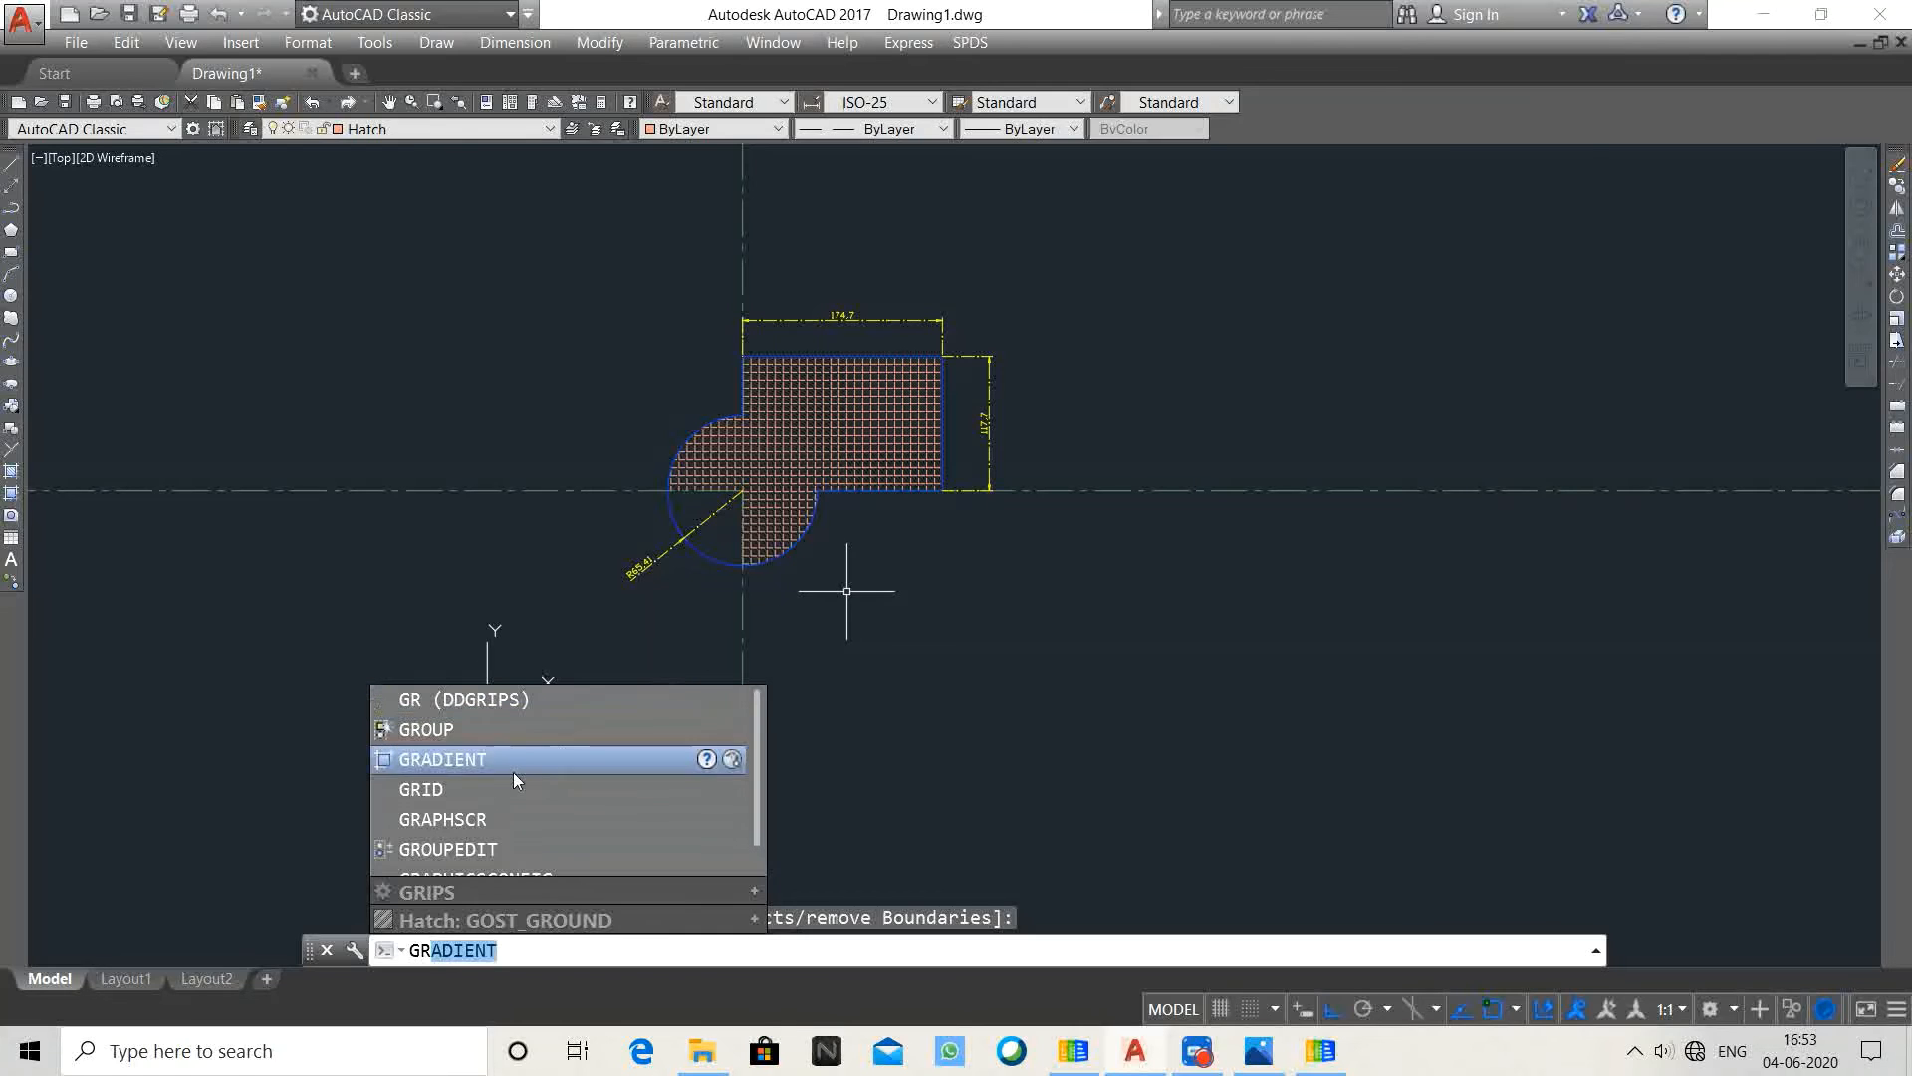
pyautogui.click(512, 765)
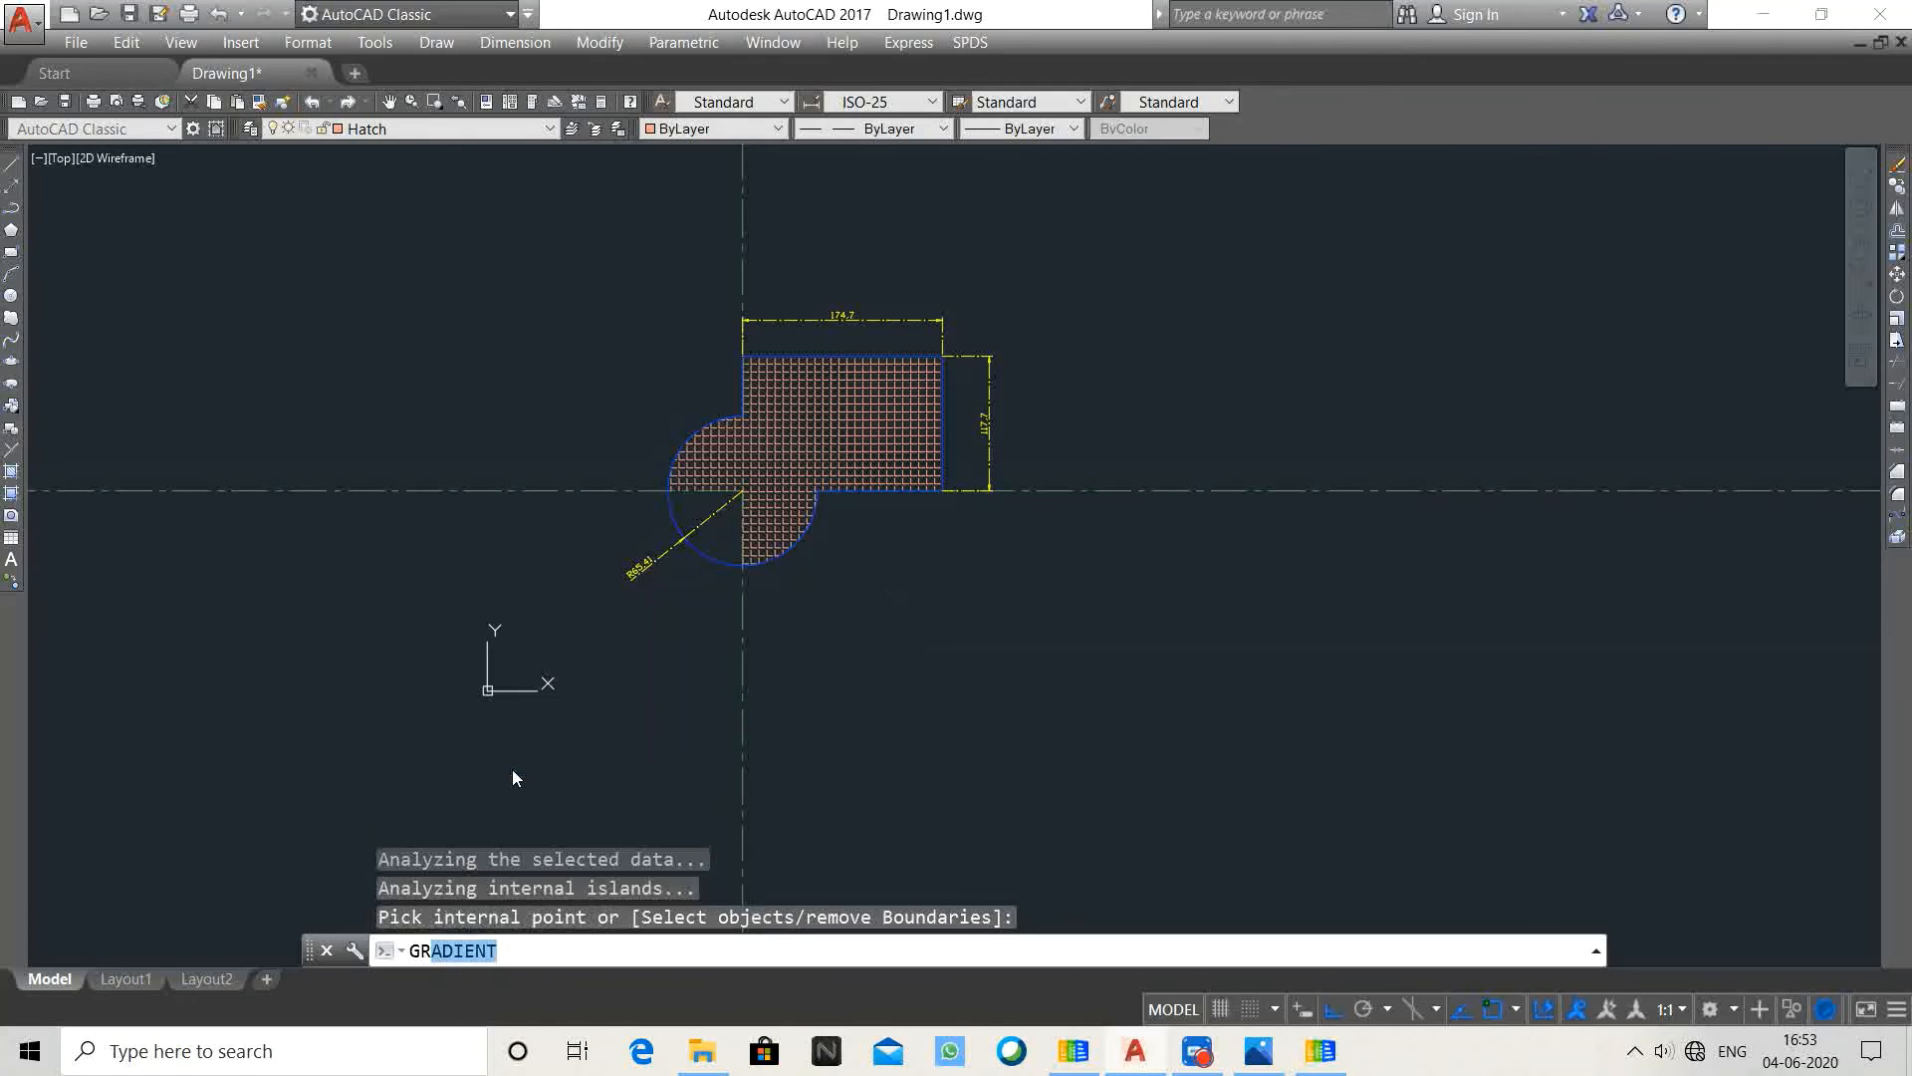
pyautogui.click(730, 454)
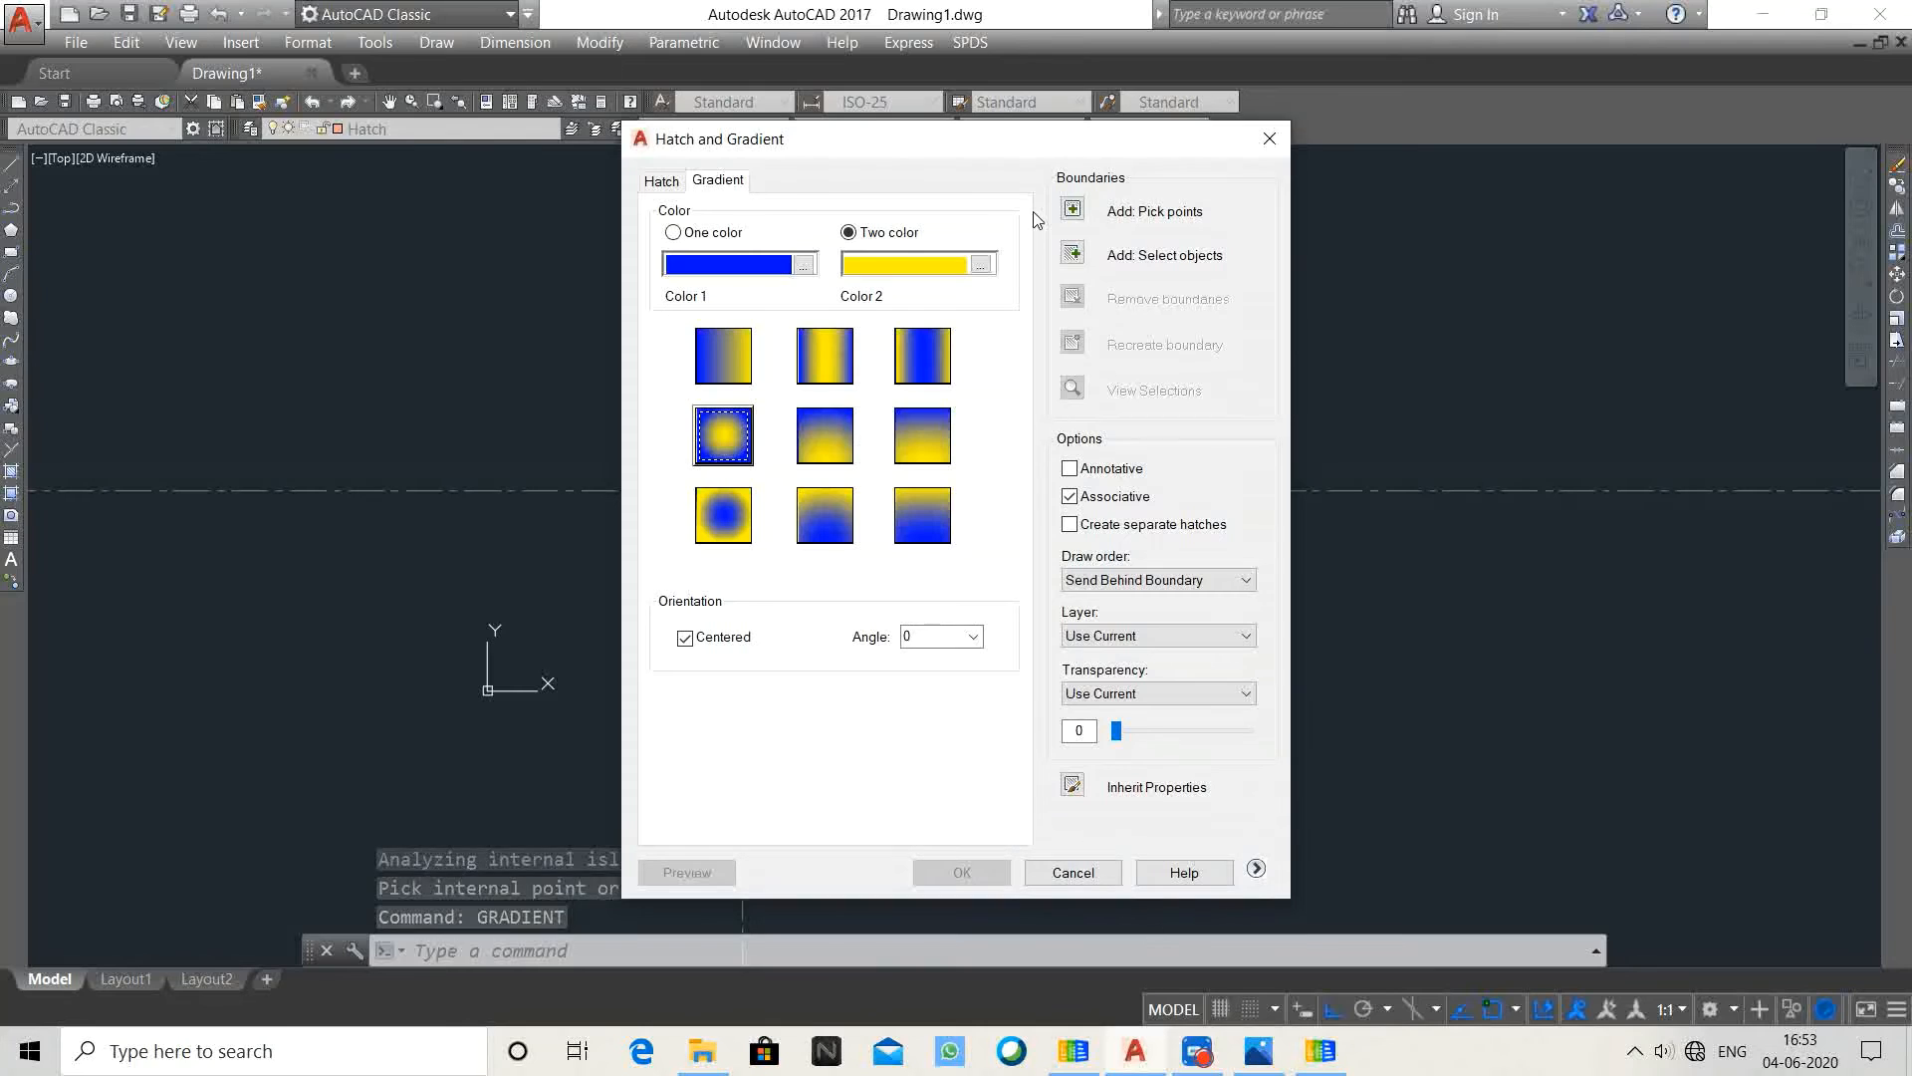
pyautogui.click(1072, 209)
pyautogui.click(709, 525)
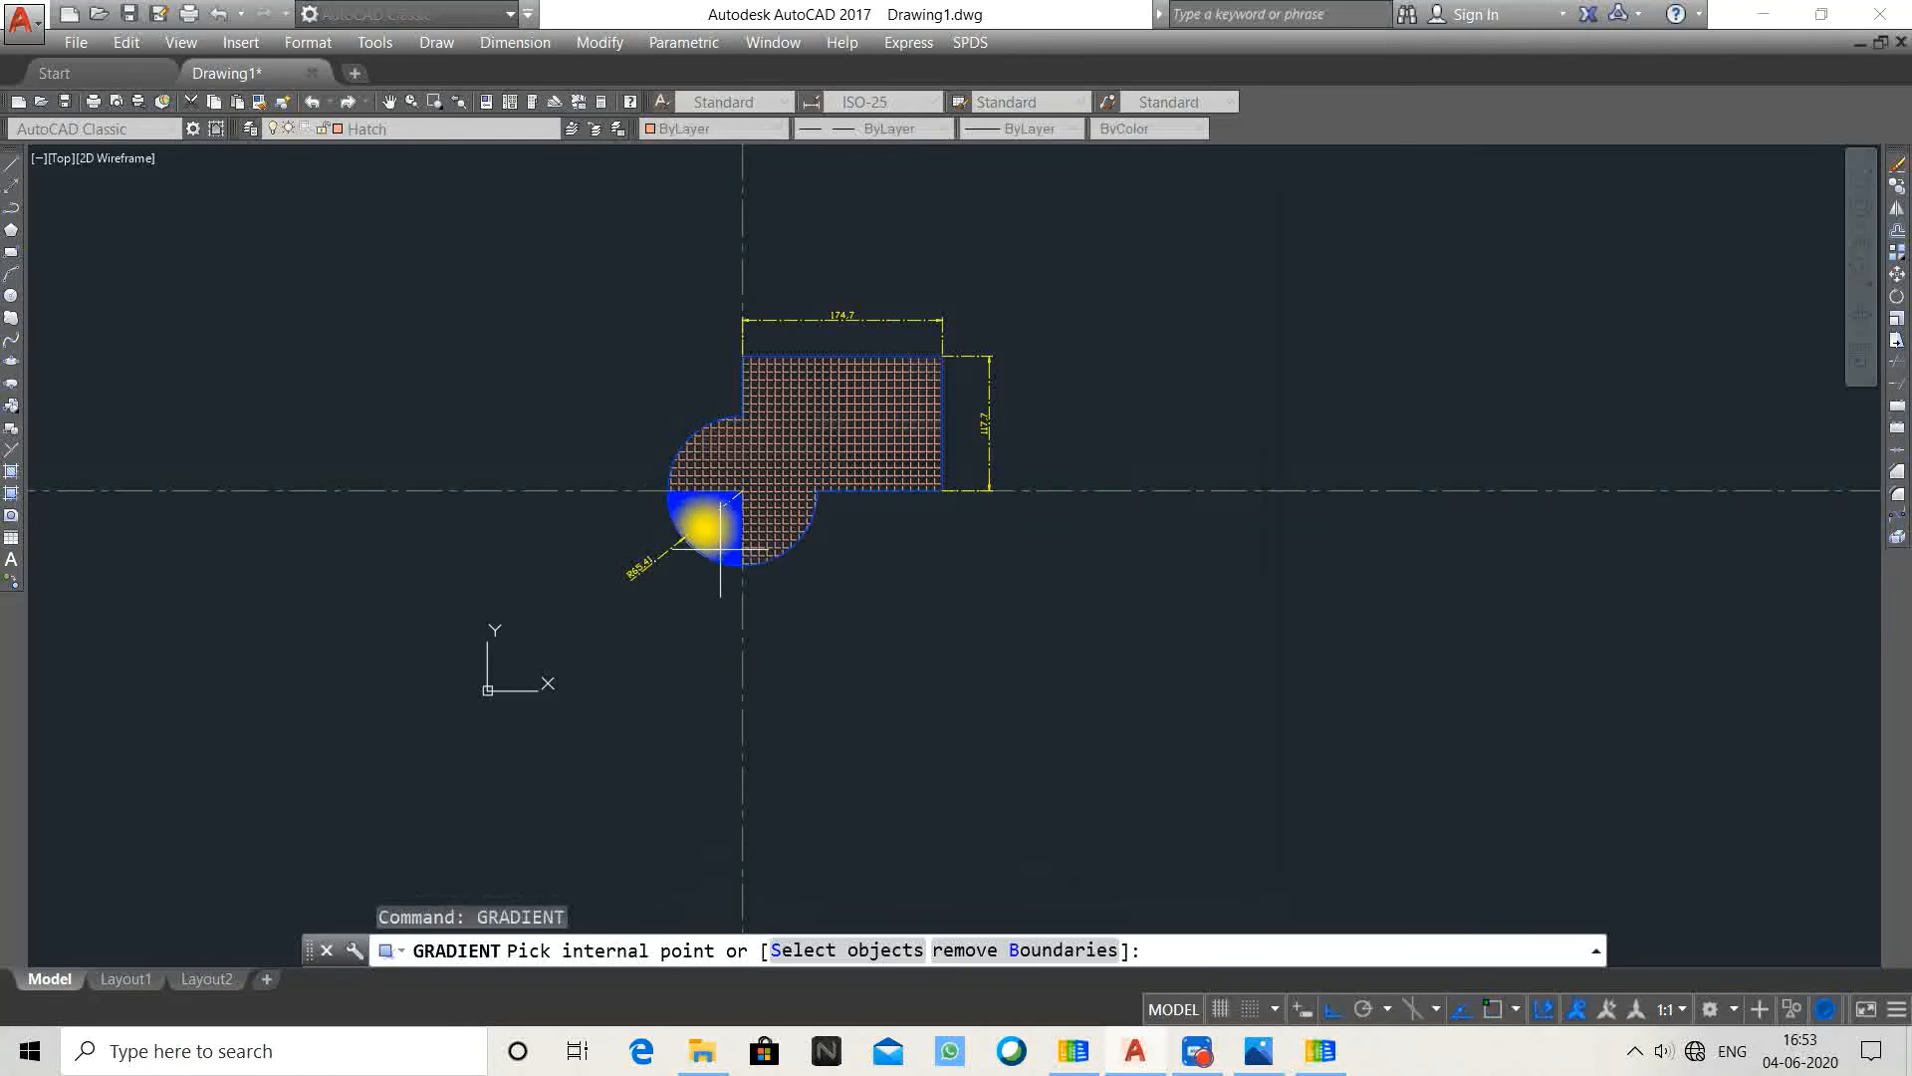
pyautogui.rightClick(990, 580)
pyautogui.click(1031, 598)
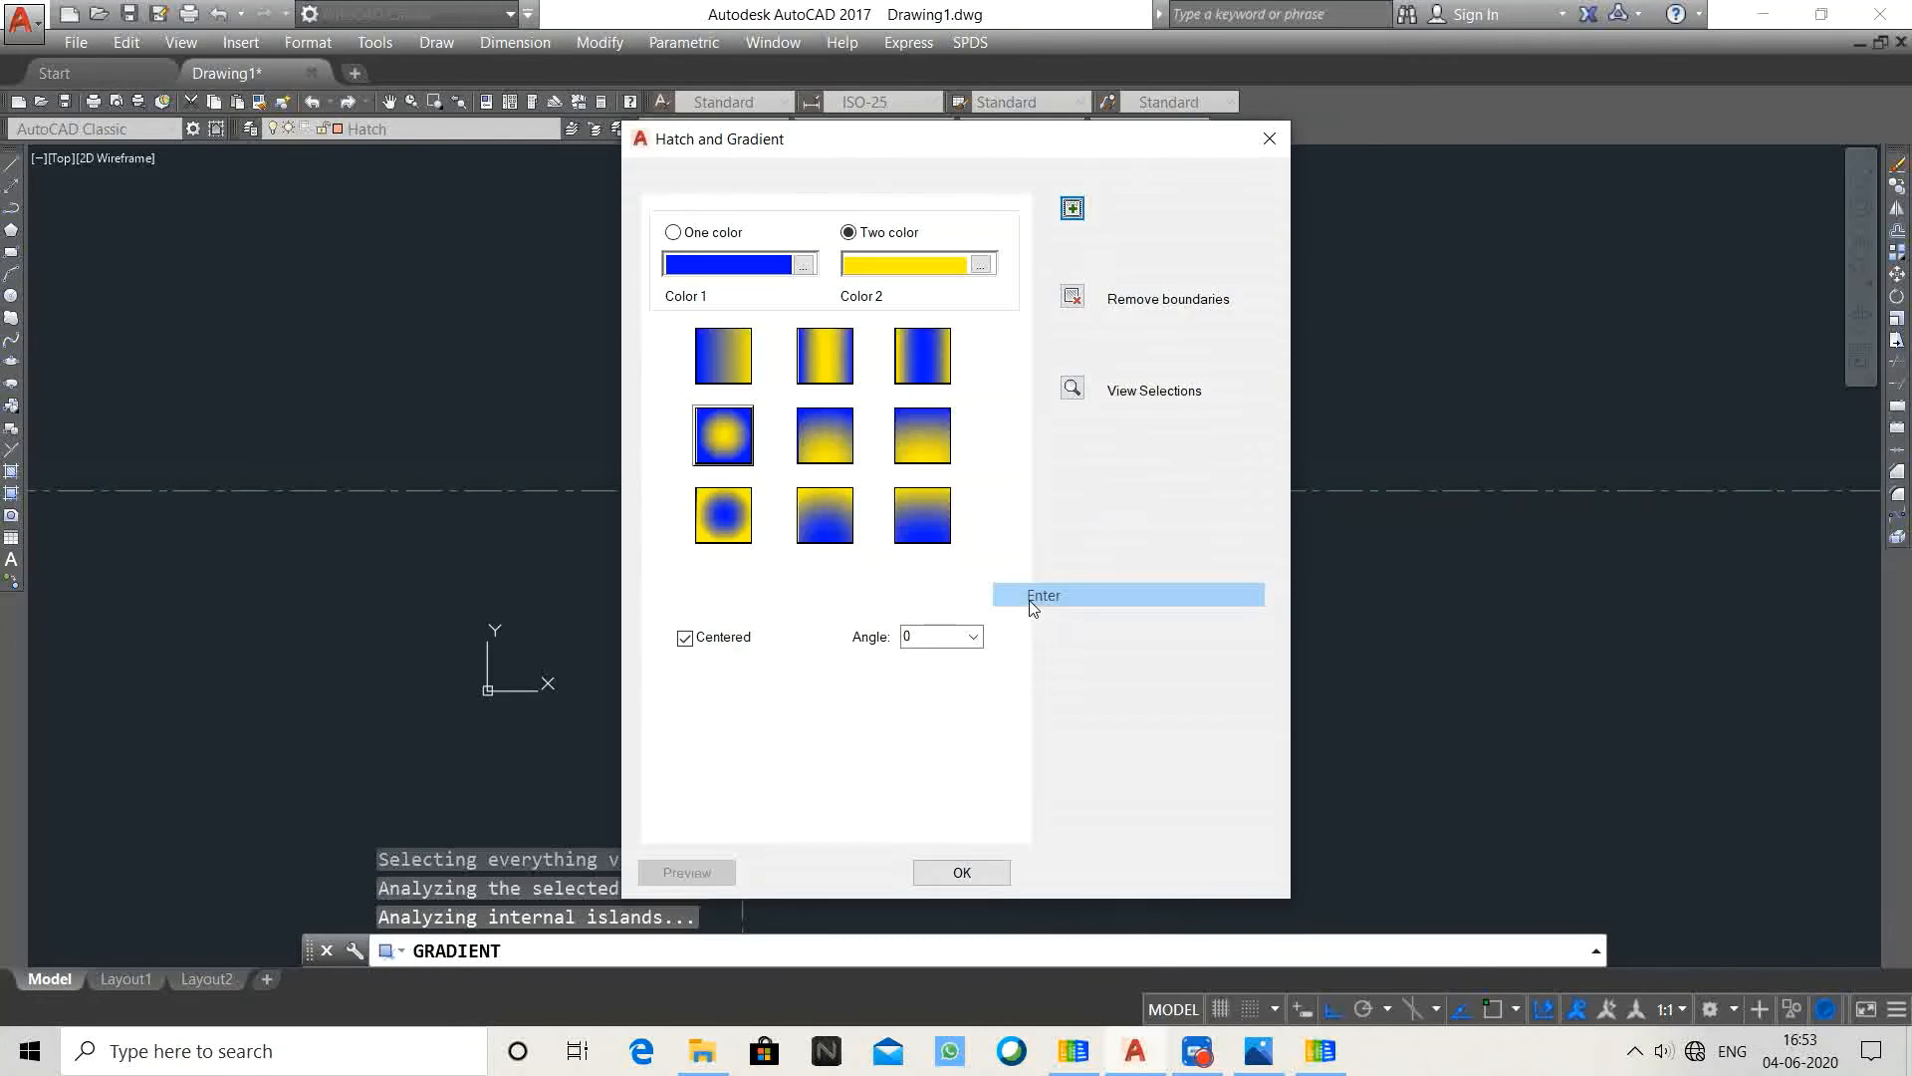
pyautogui.click(962, 873)
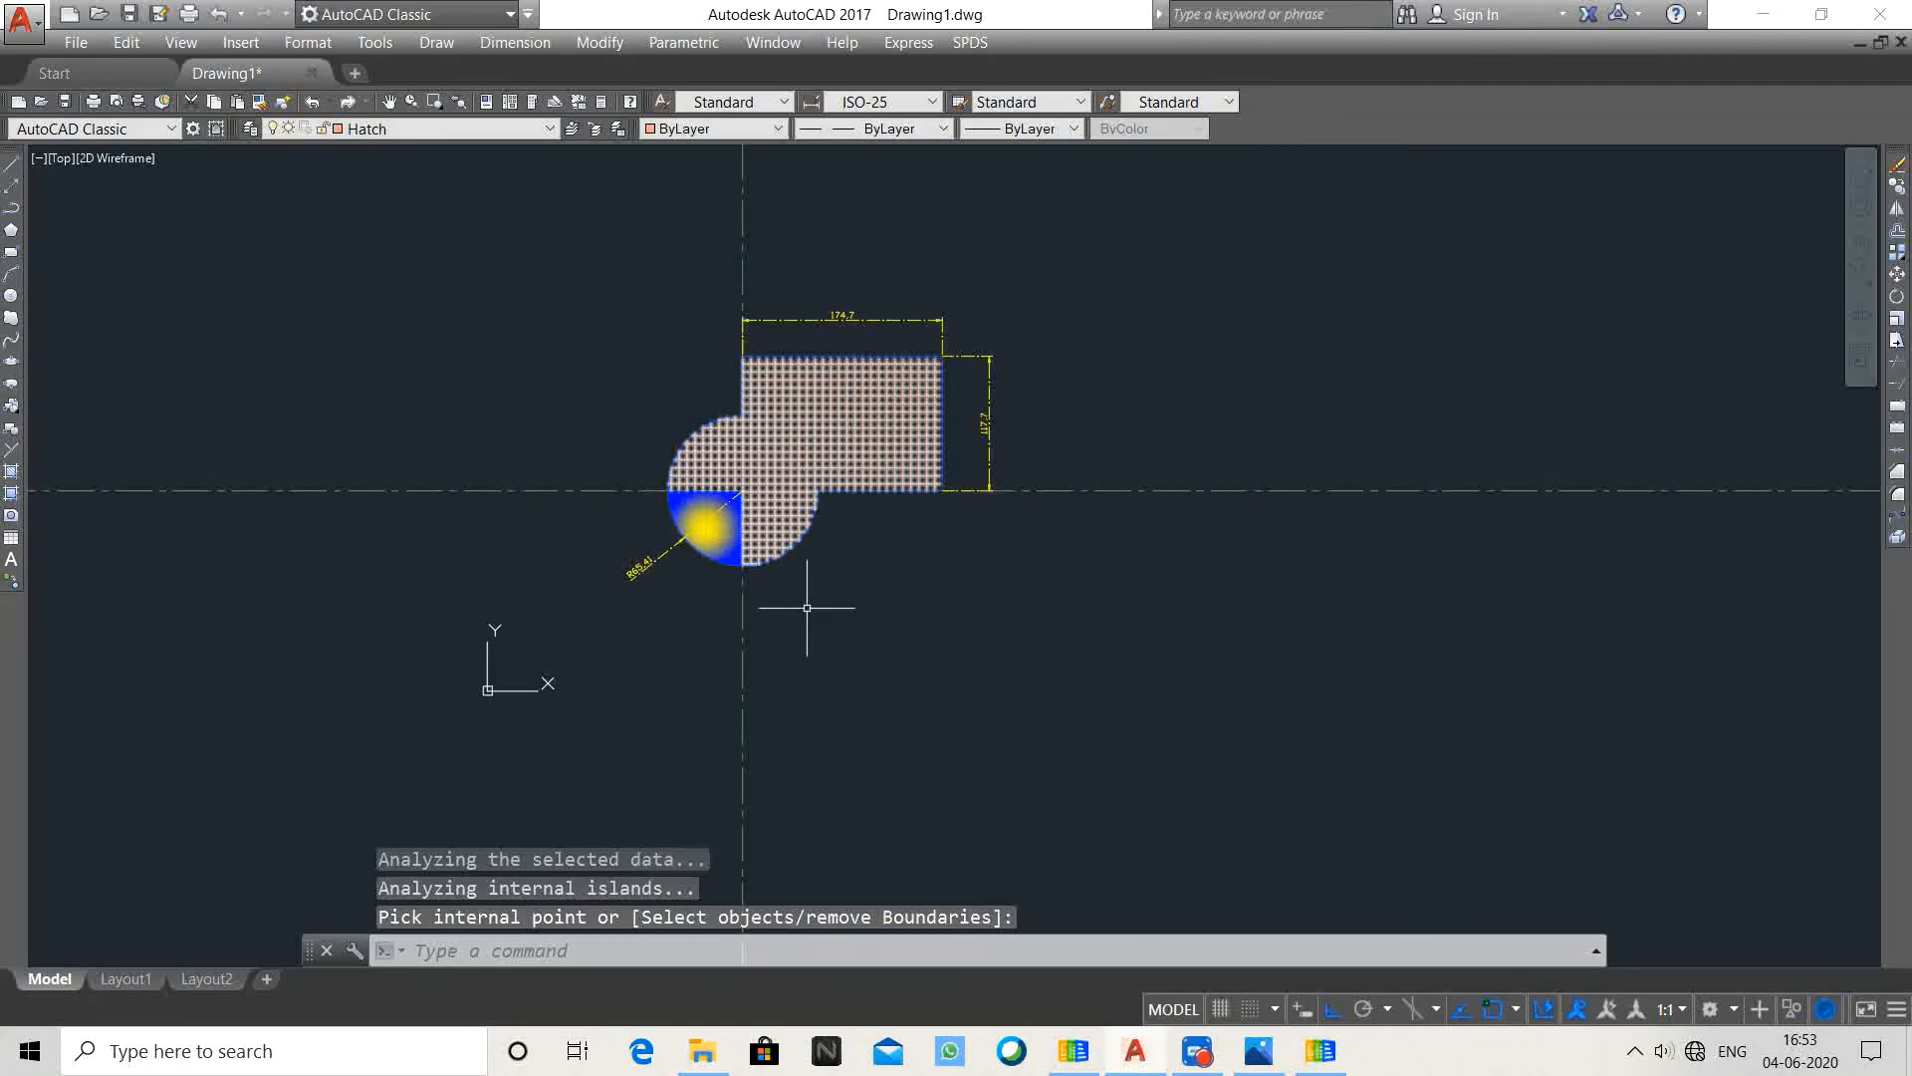
# Step: Turn the Dimesions layer off to hide the dimensions, and turn it back on
pyautogui.scroll(2, 809, 466)
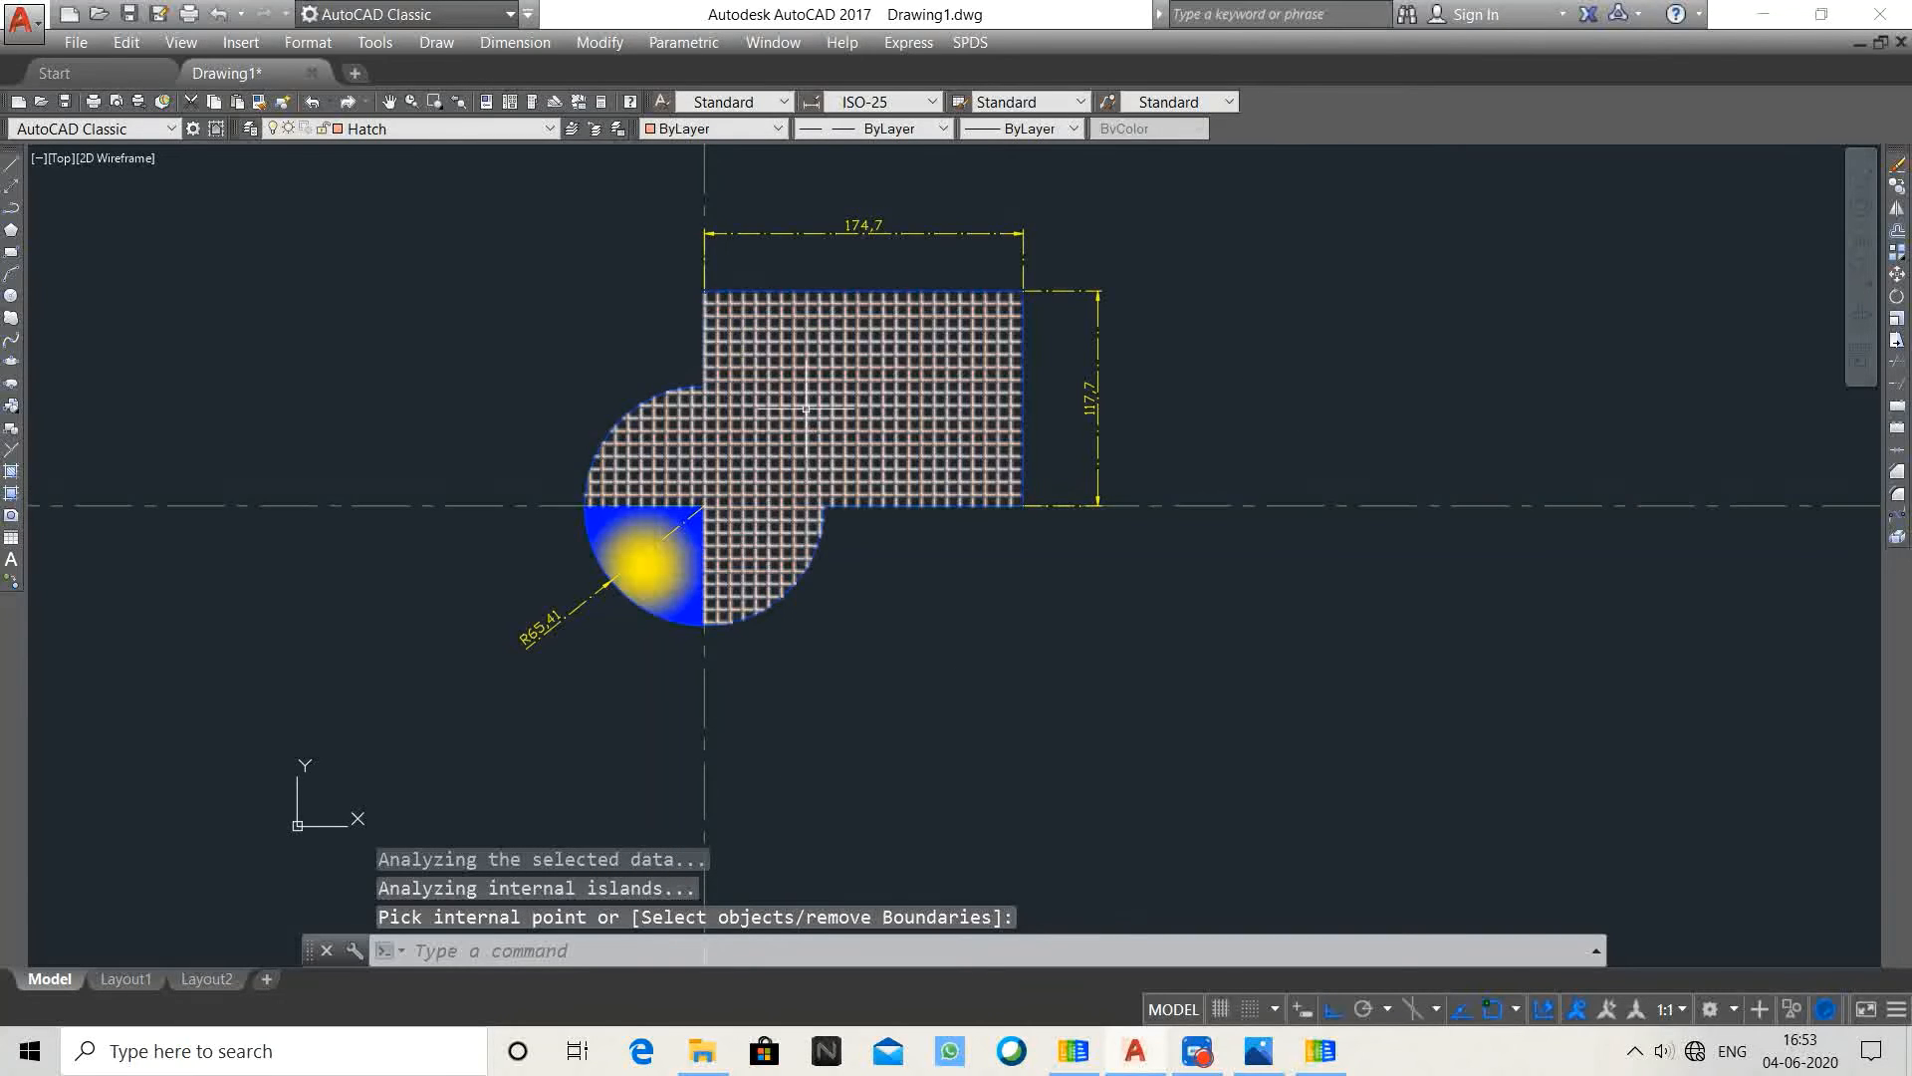
pyautogui.moveTo(805, 407); pyautogui.dragTo(910, 529, button='middle')
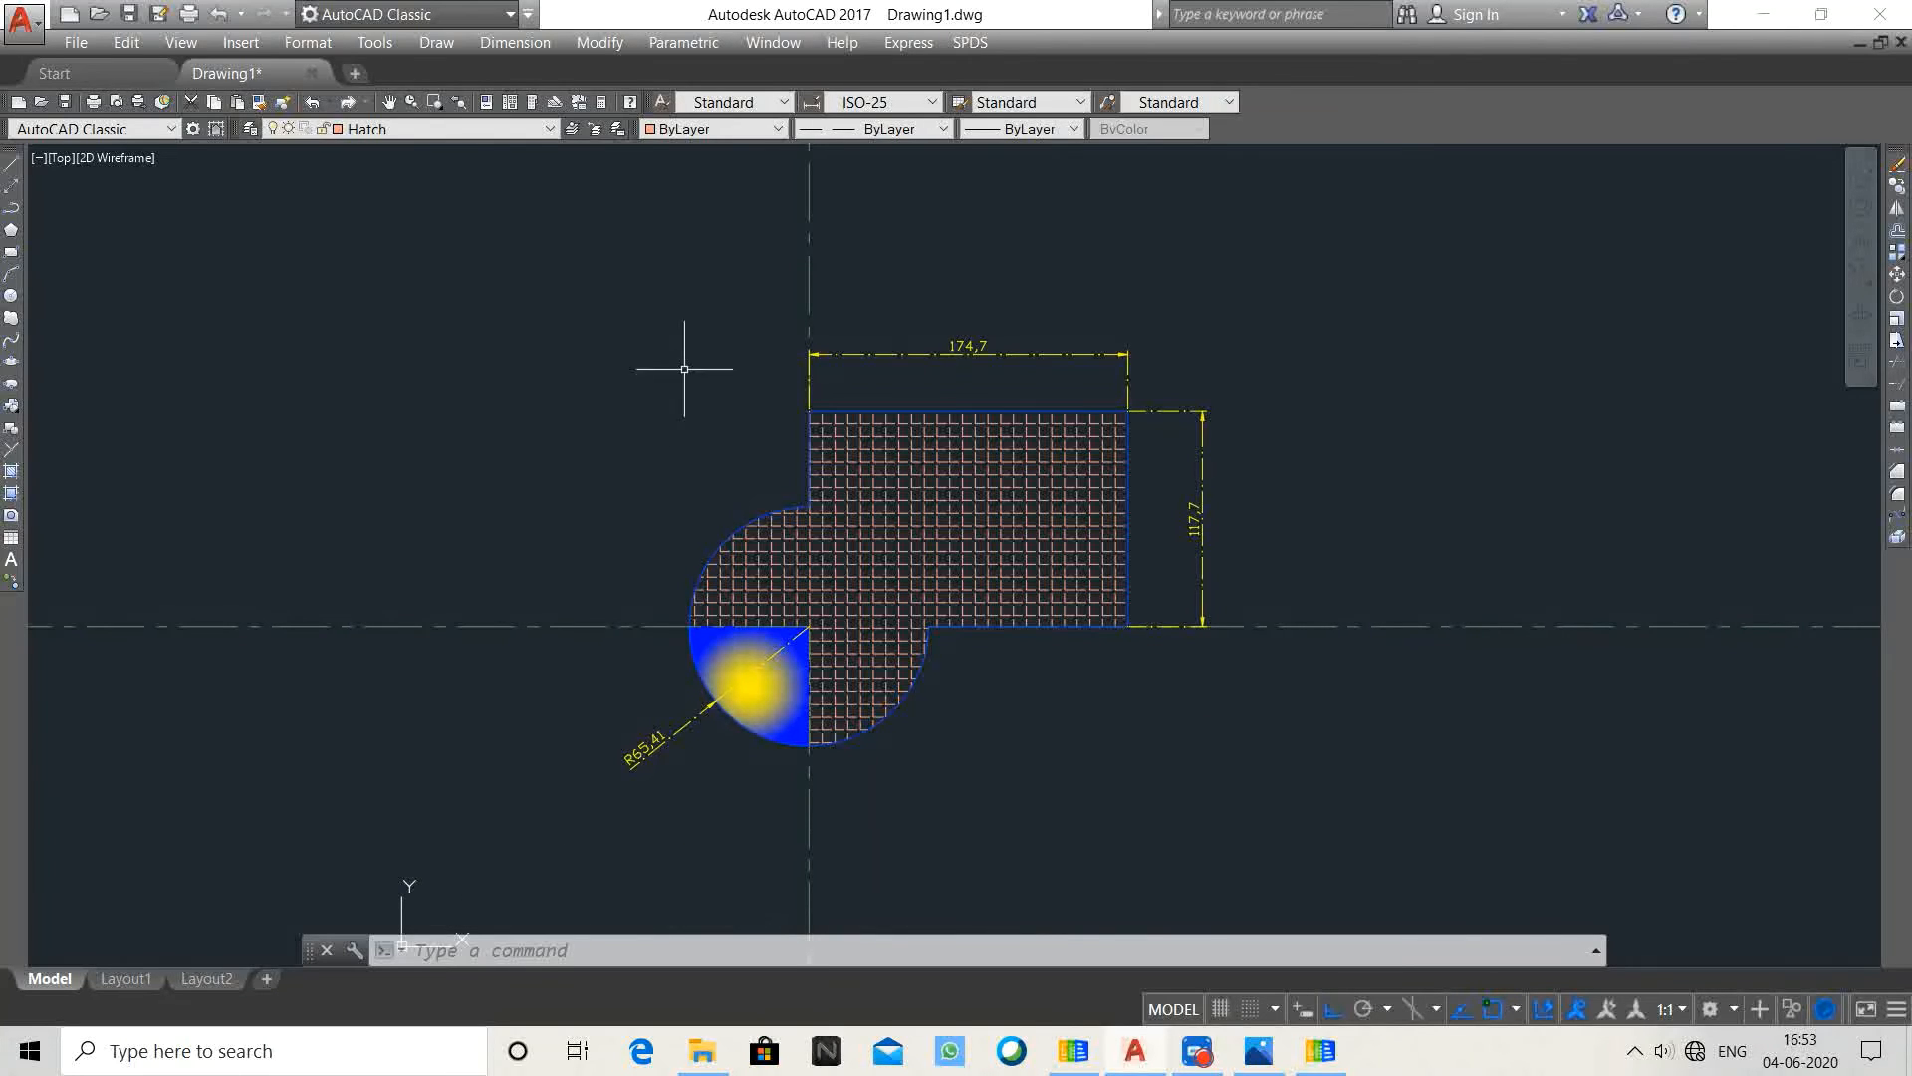
pyautogui.click(506, 130)
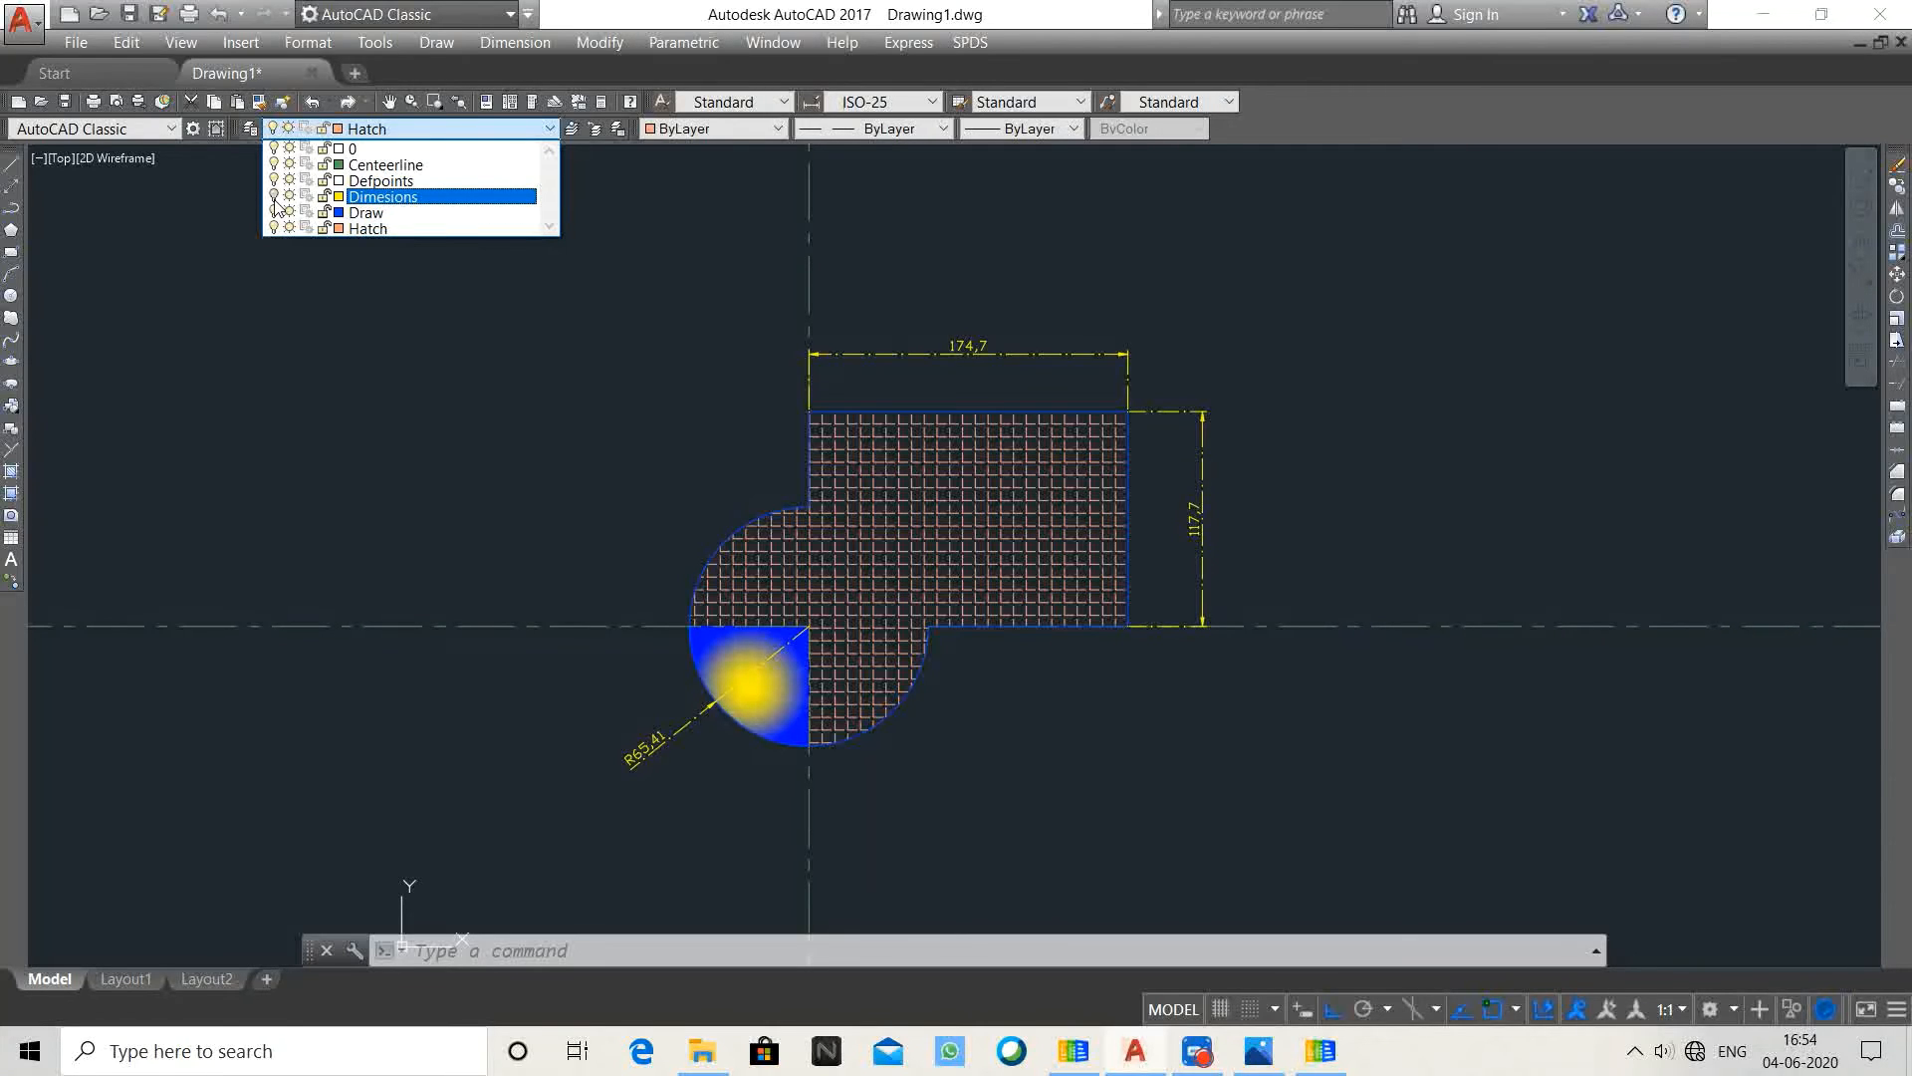
pyautogui.click(273, 196)
pyautogui.click(398, 445)
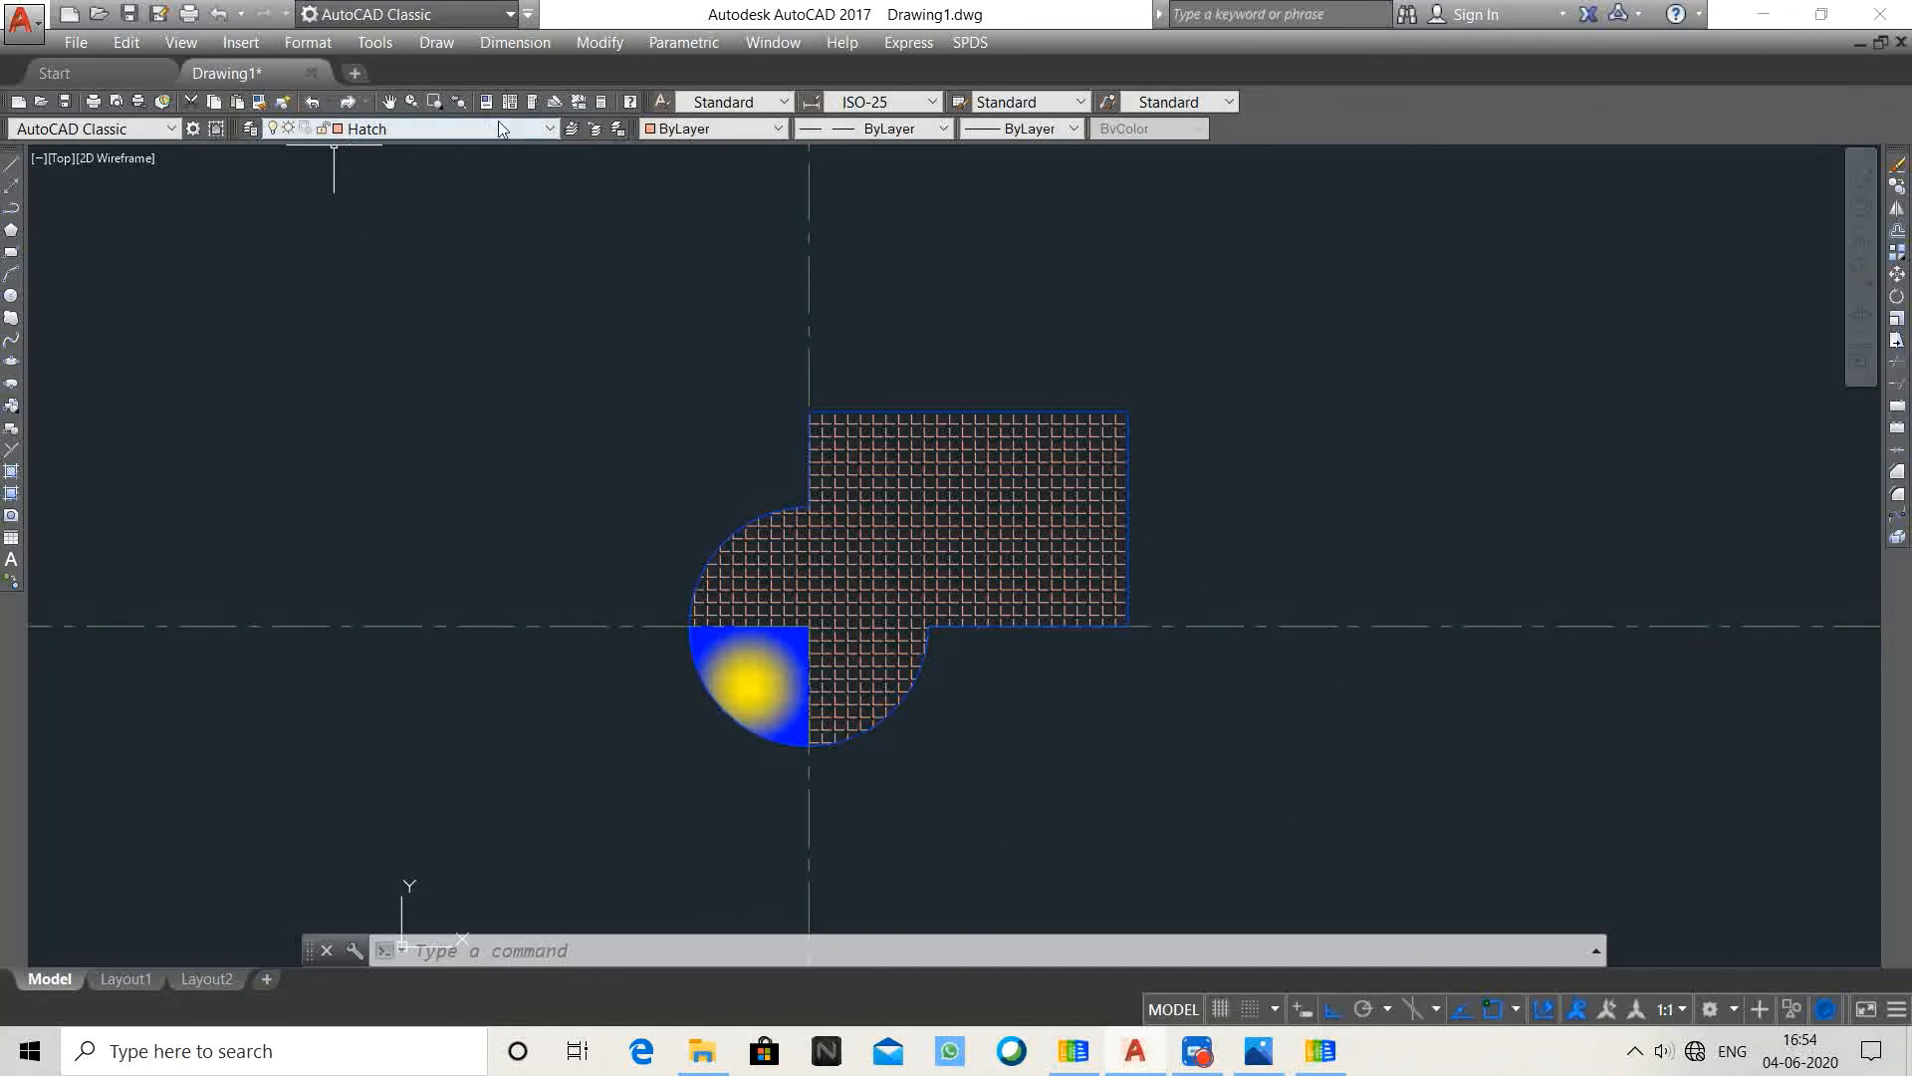
pyautogui.click(463, 129)
pyautogui.click(274, 197)
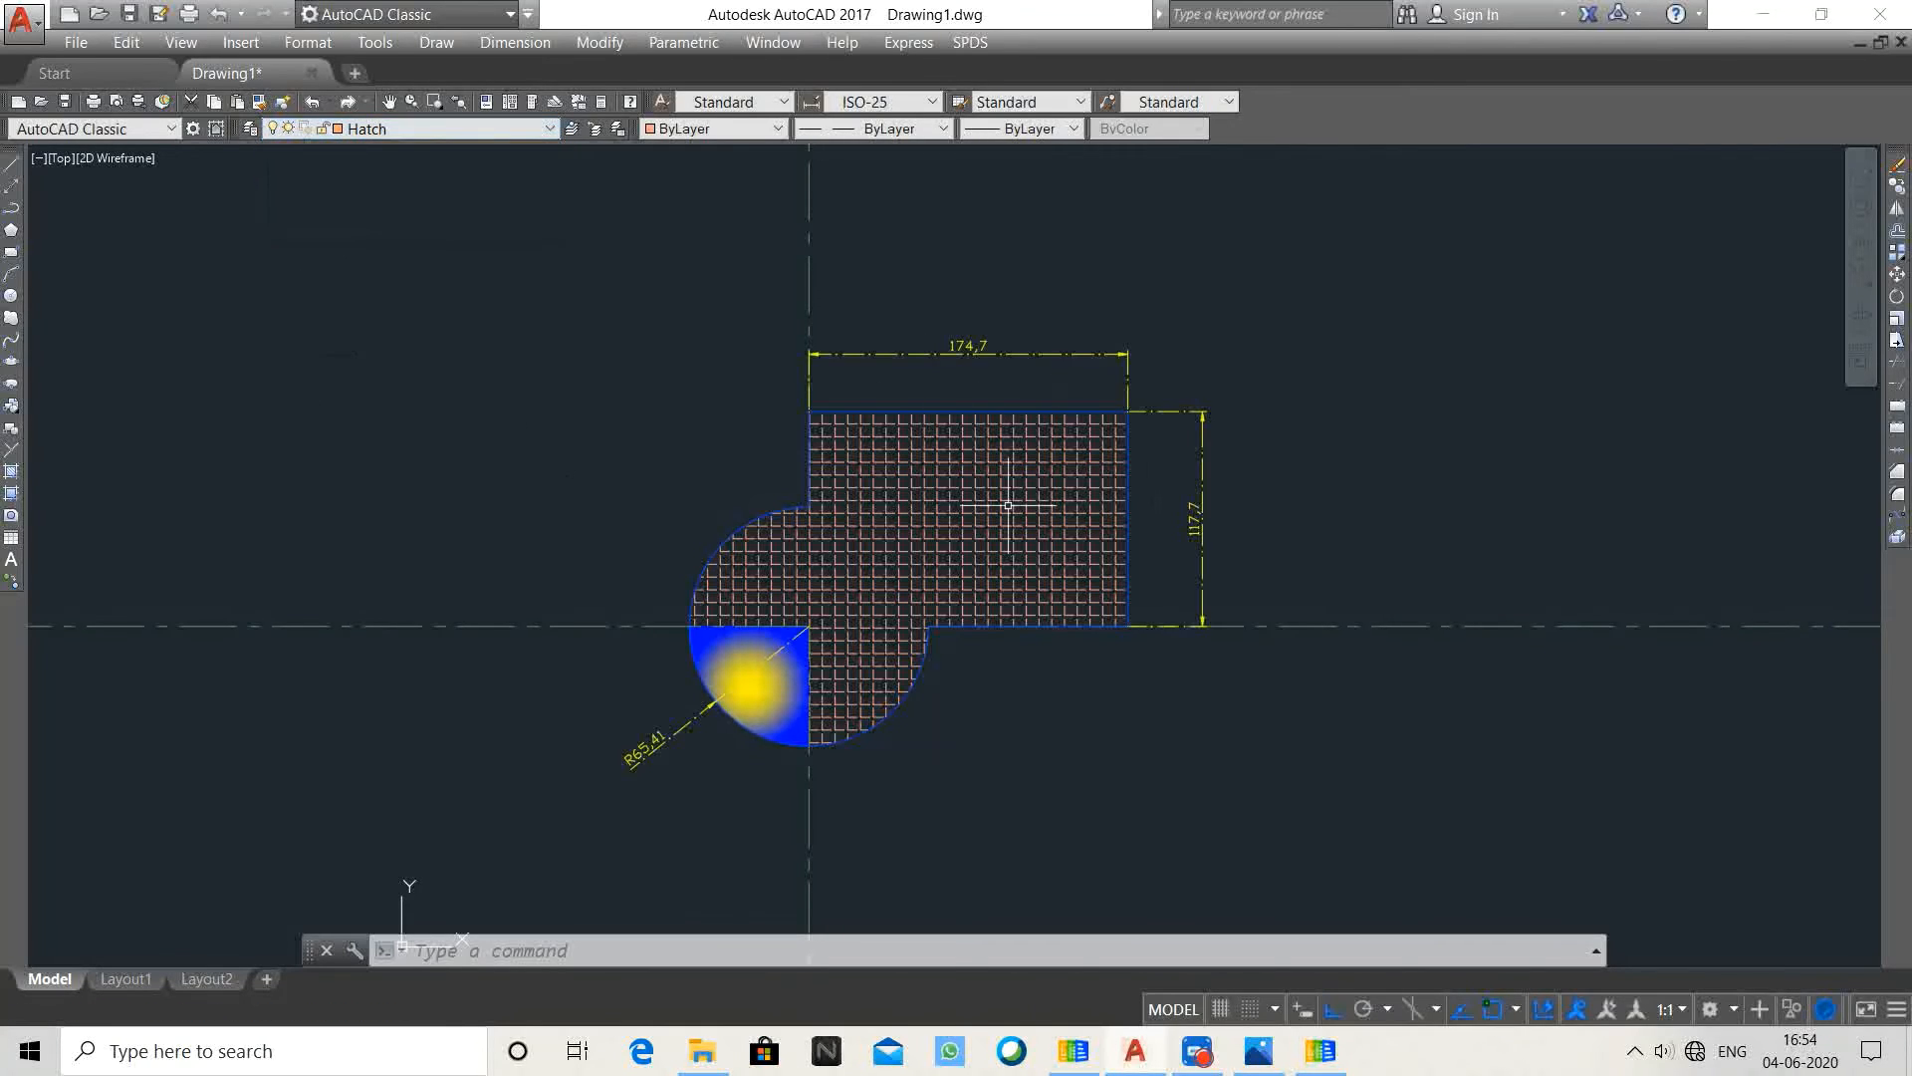
# Step: Turn the current Hatch layer off to hide the hatch and gradient fills, and turn it back on
pyautogui.click(553, 130)
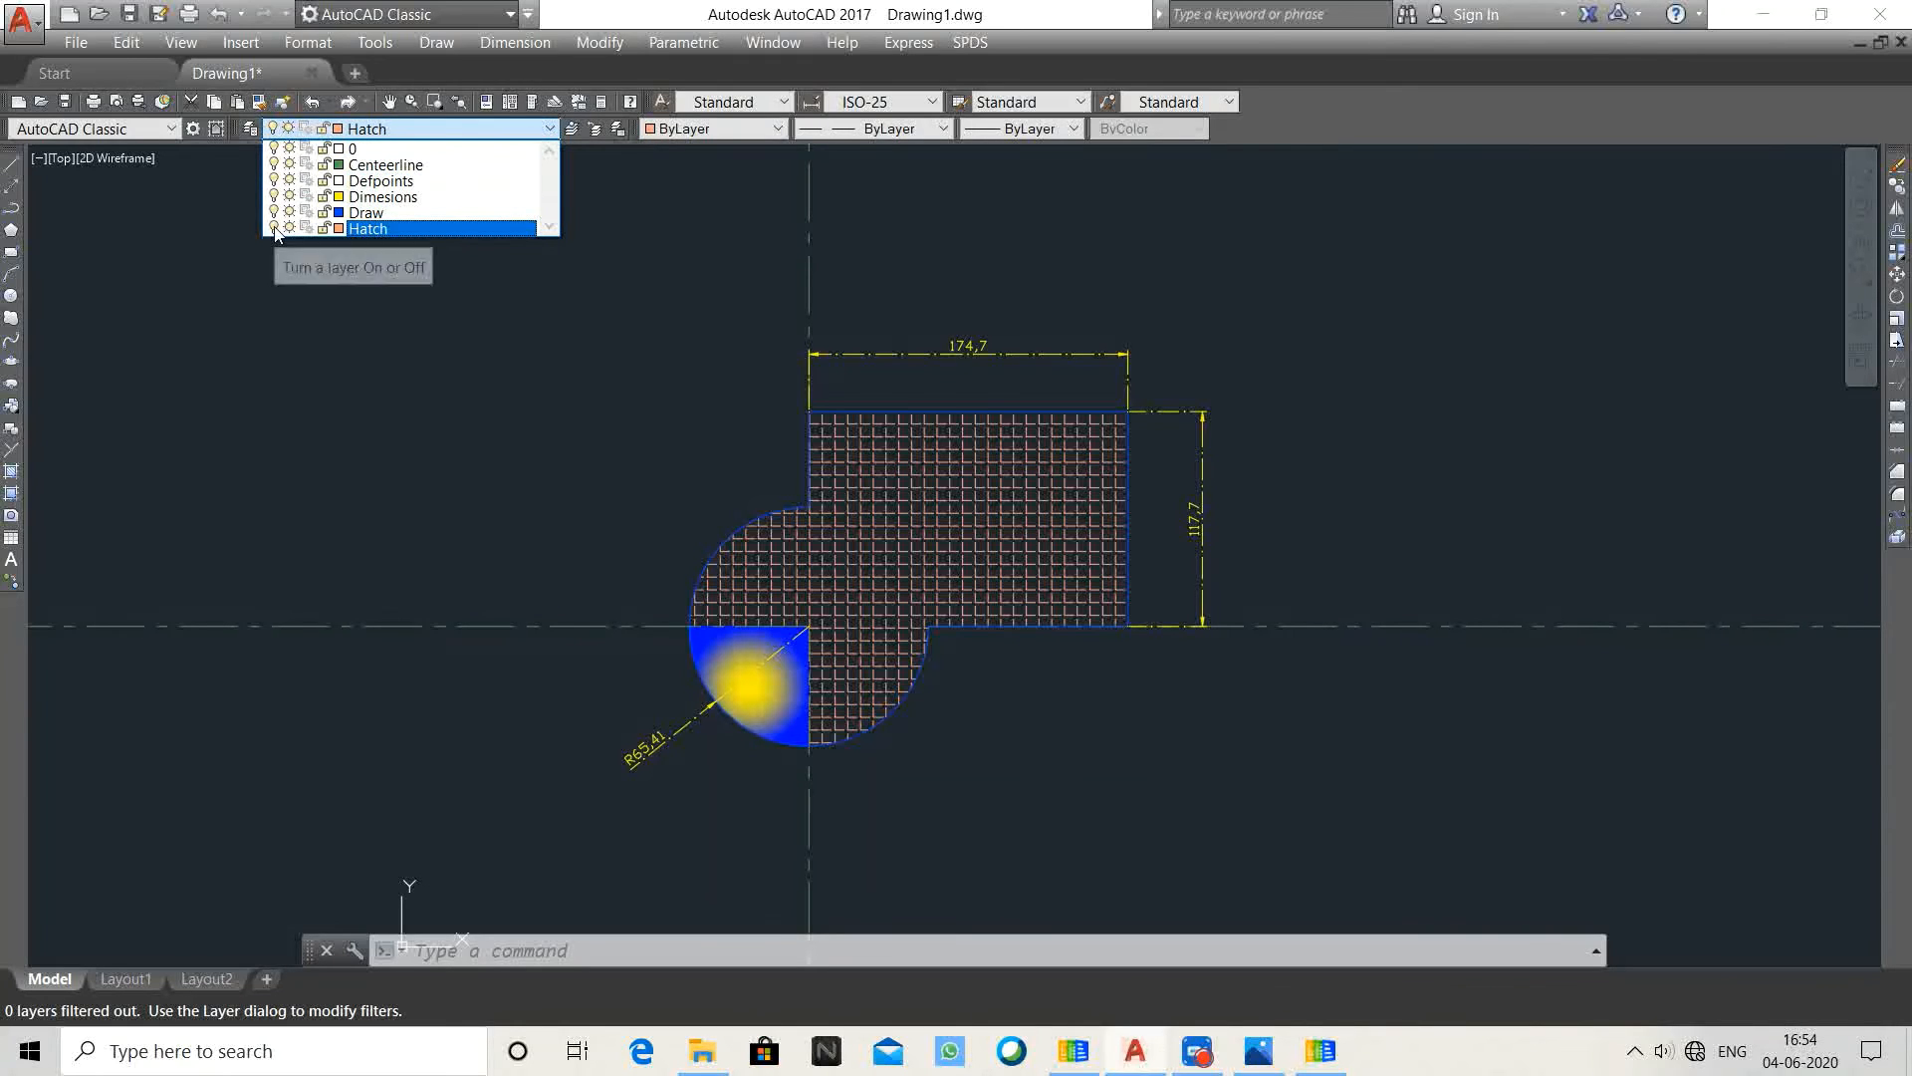
pyautogui.click(273, 228)
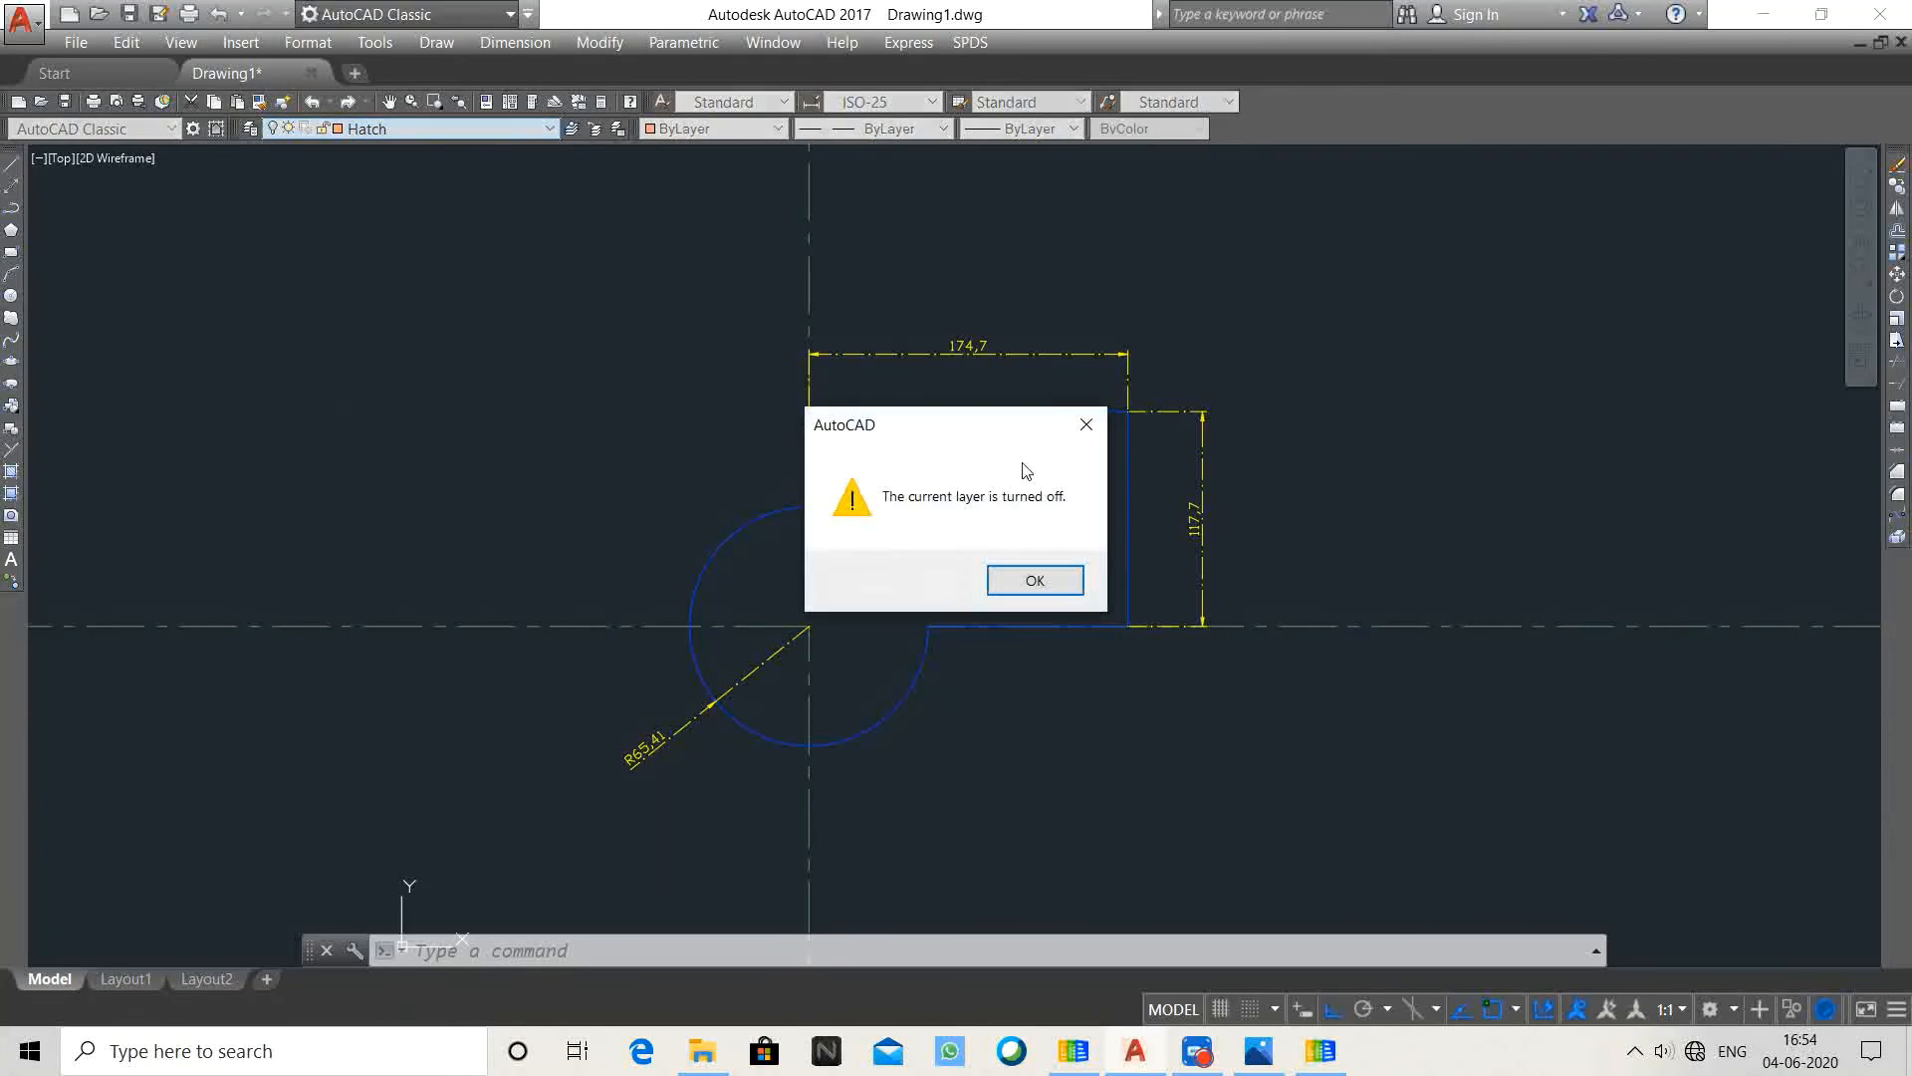
pyautogui.click(1035, 580)
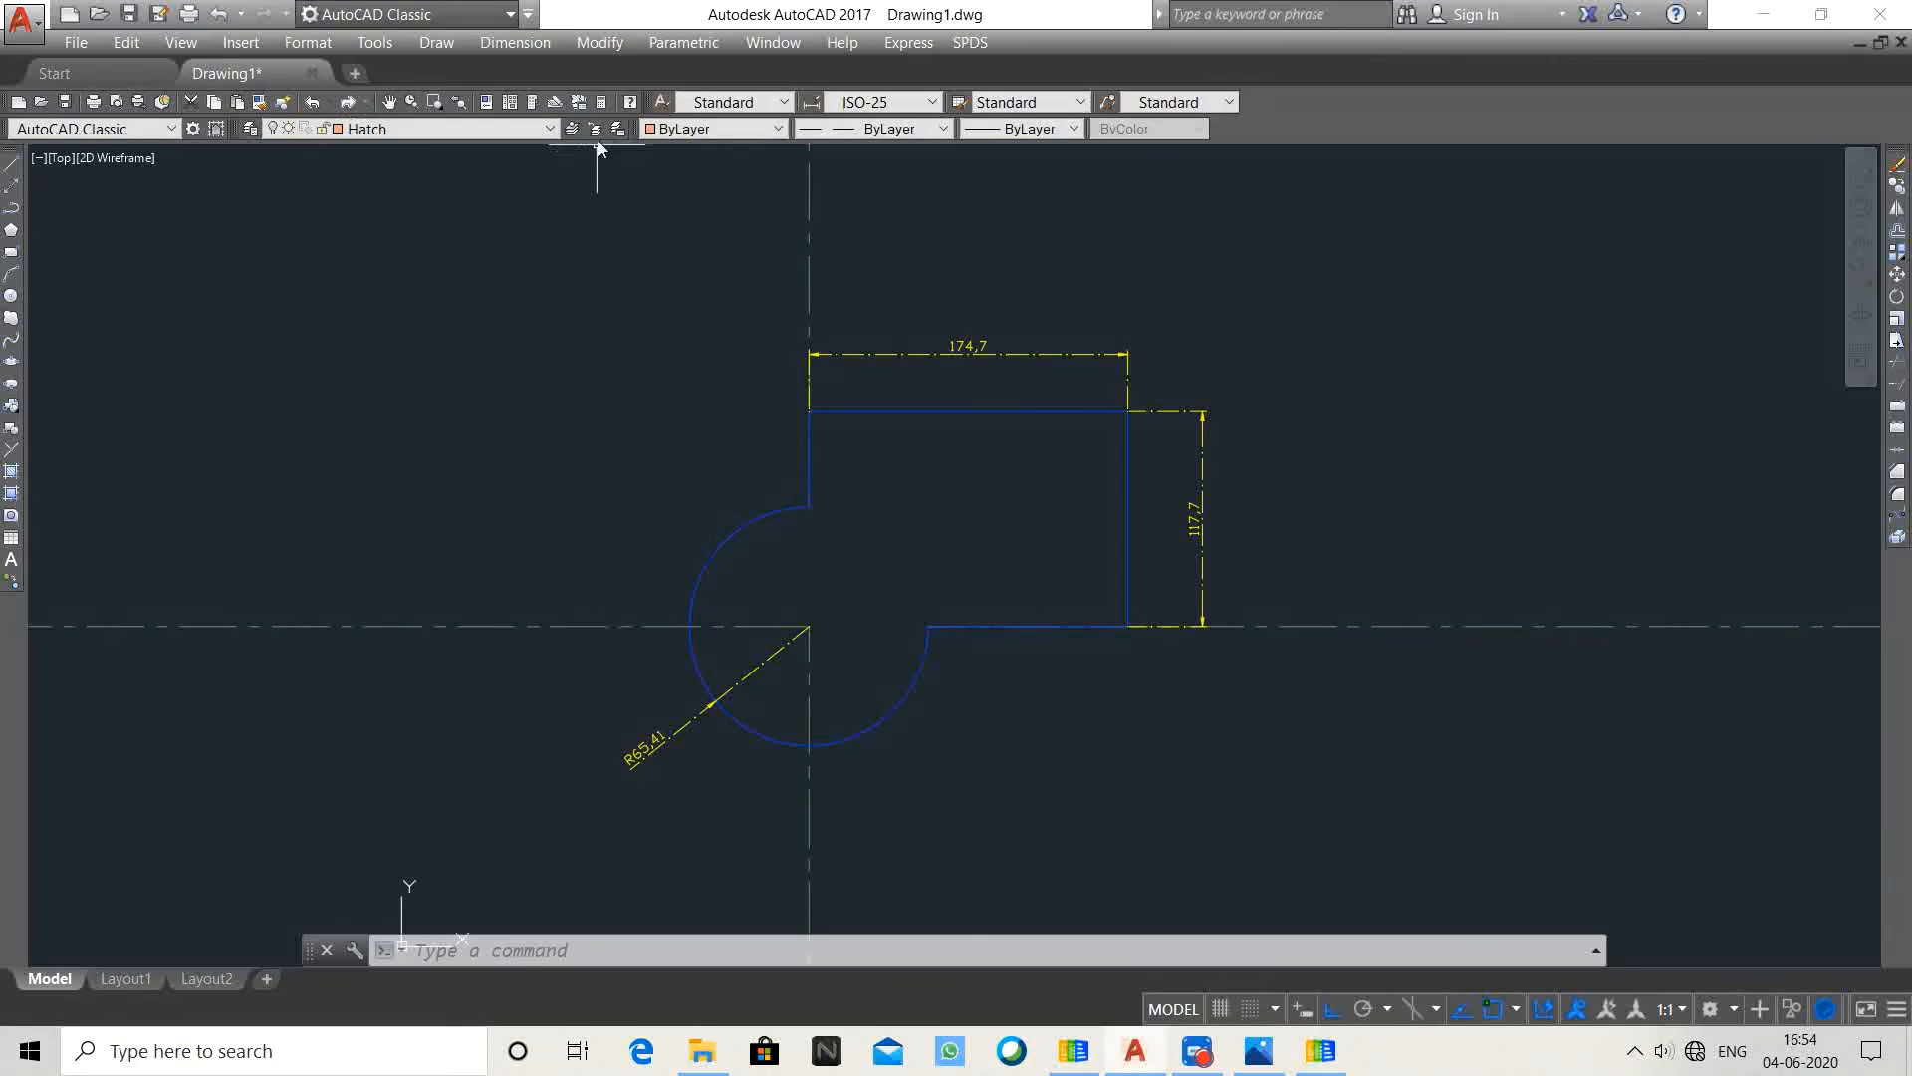
pyautogui.click(551, 129)
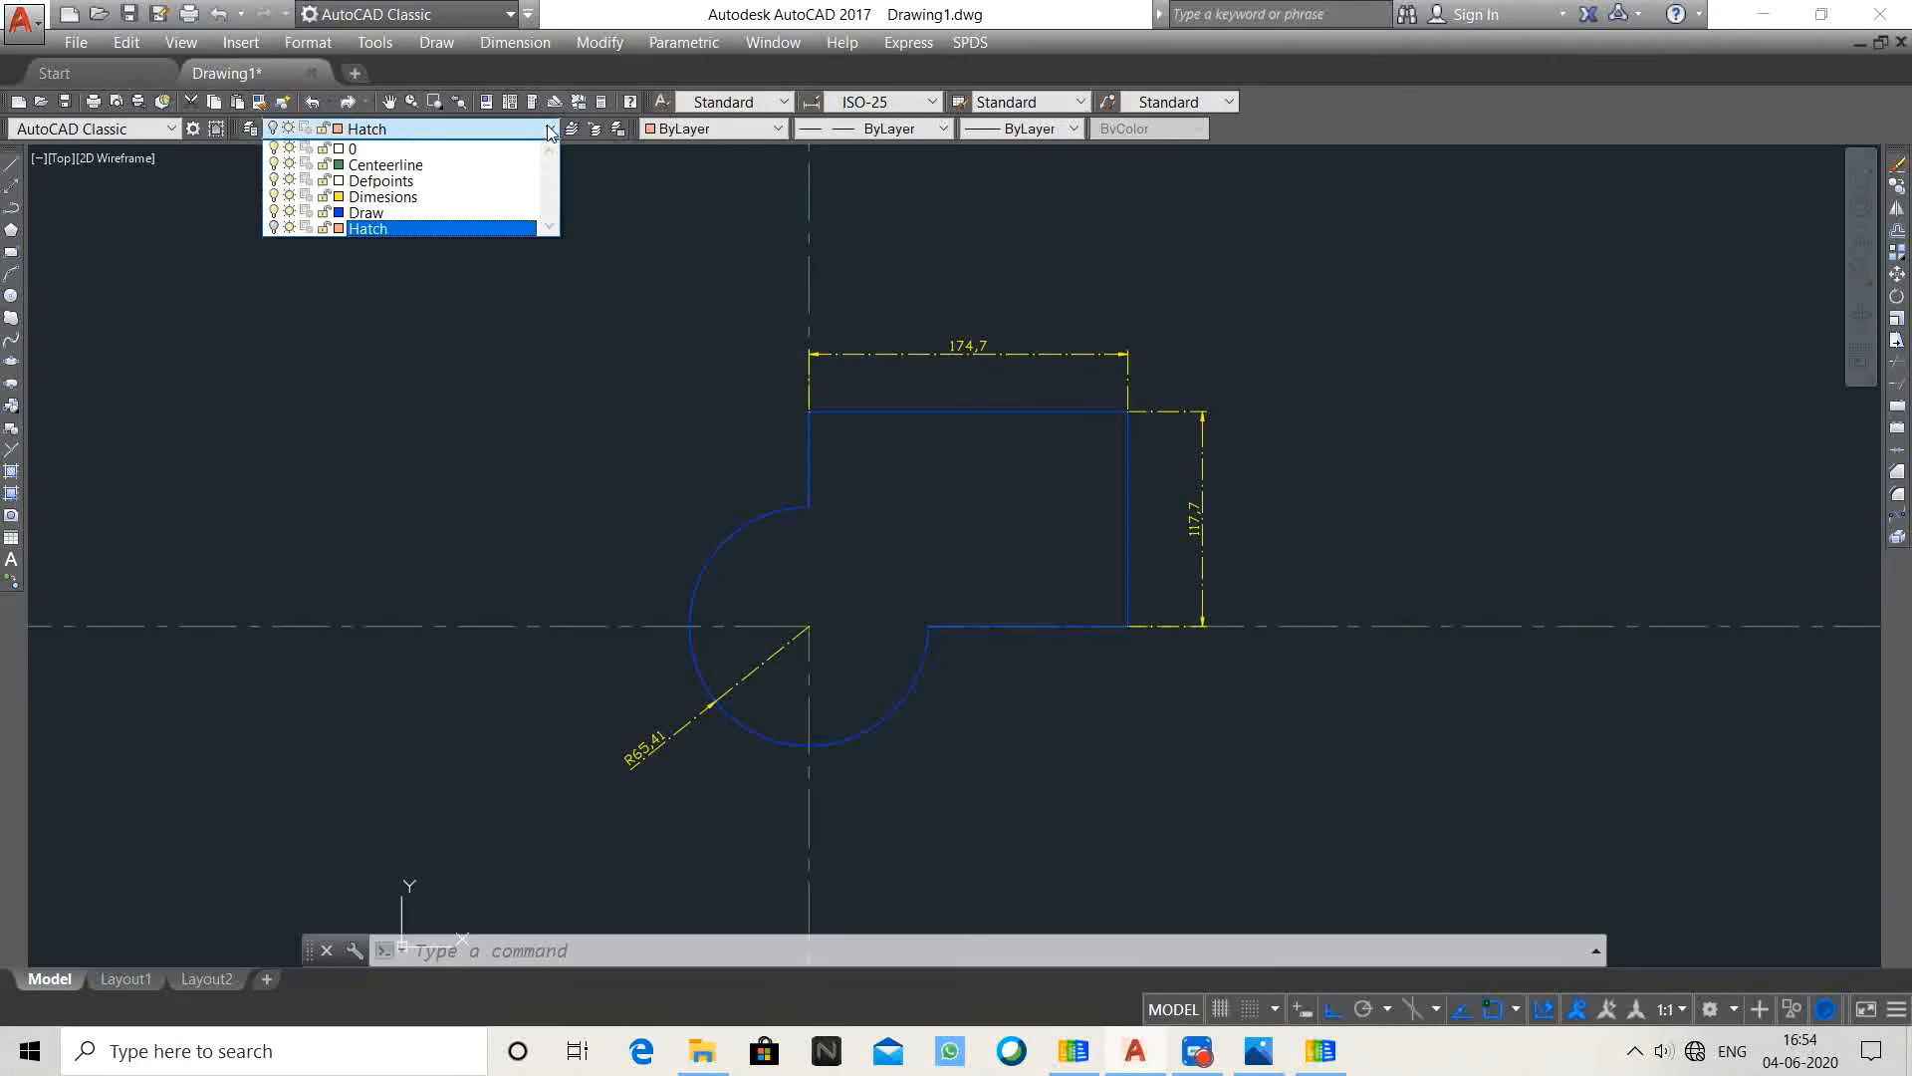
pyautogui.click(273, 228)
pyautogui.click(332, 320)
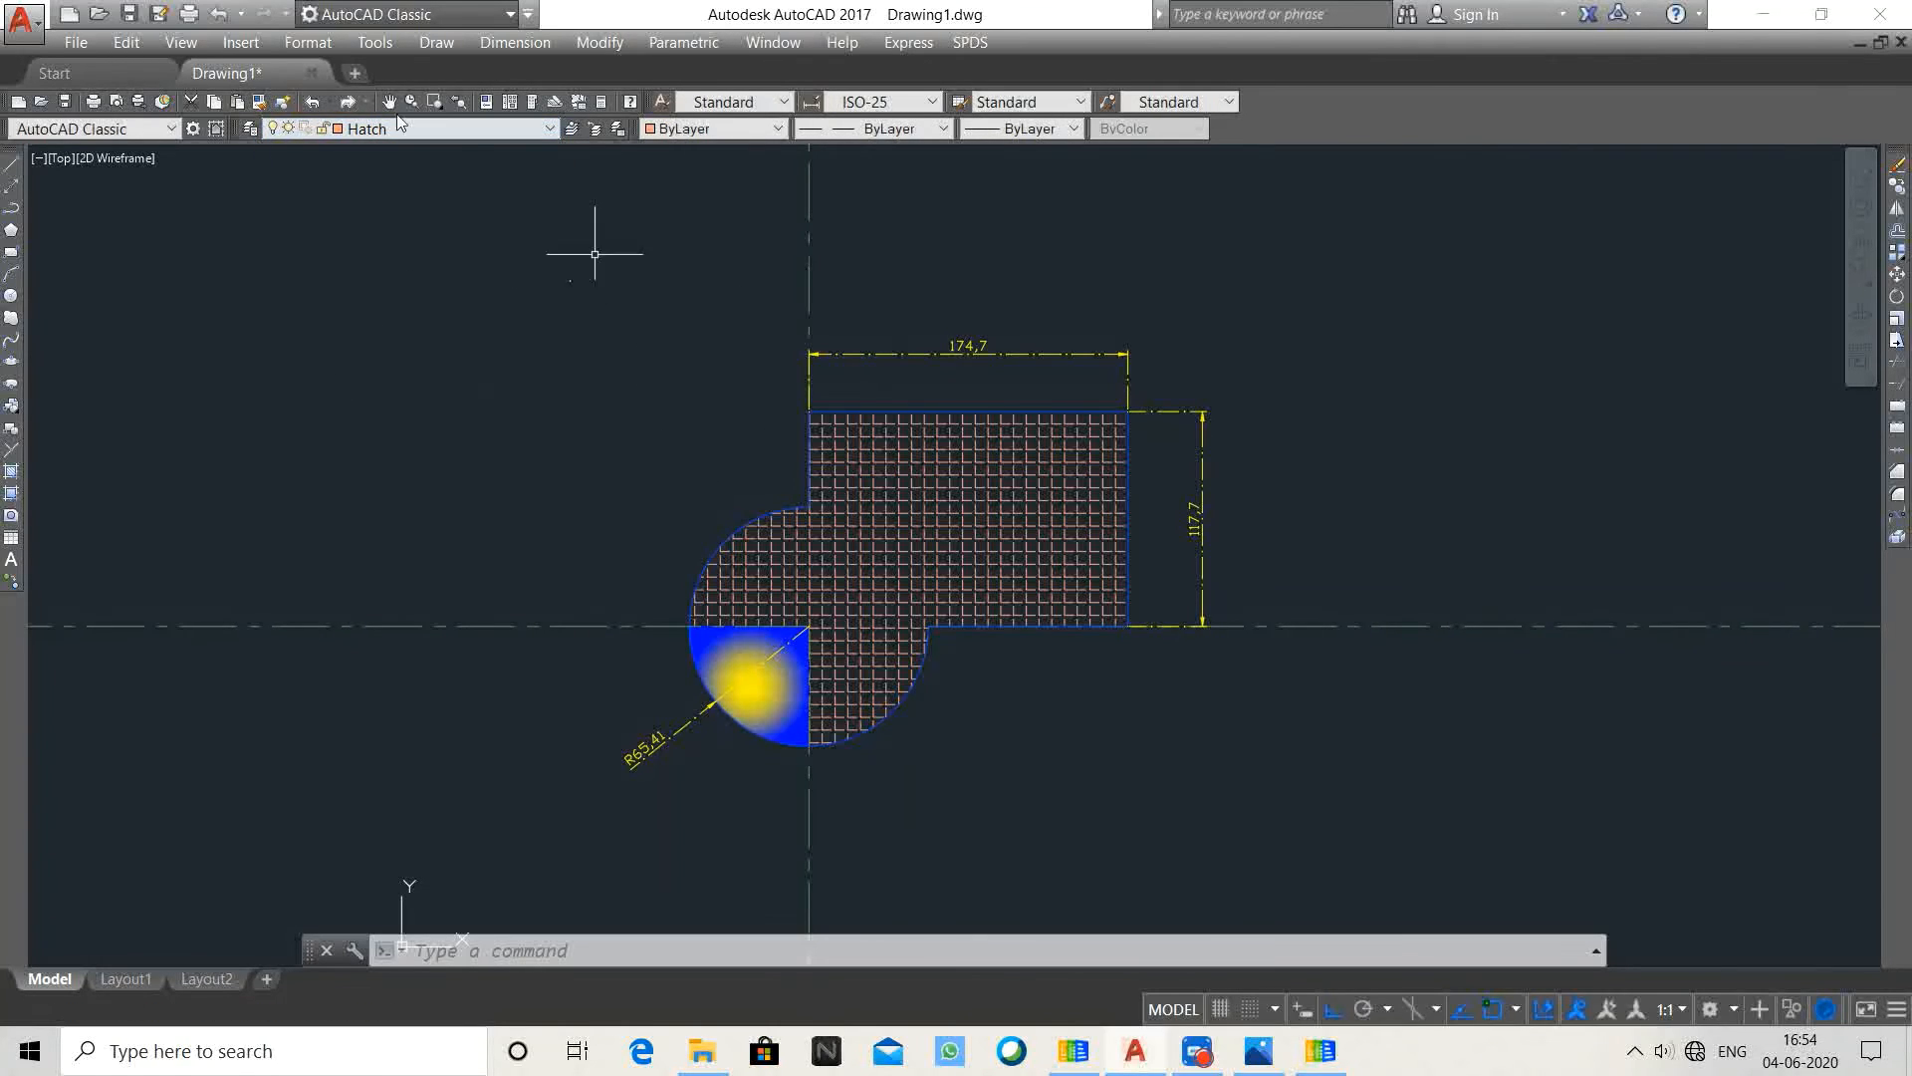
# Step: Lock the Draw layer and try to erase all objects with a crossing selection over the whole drawing
pyautogui.click(550, 130)
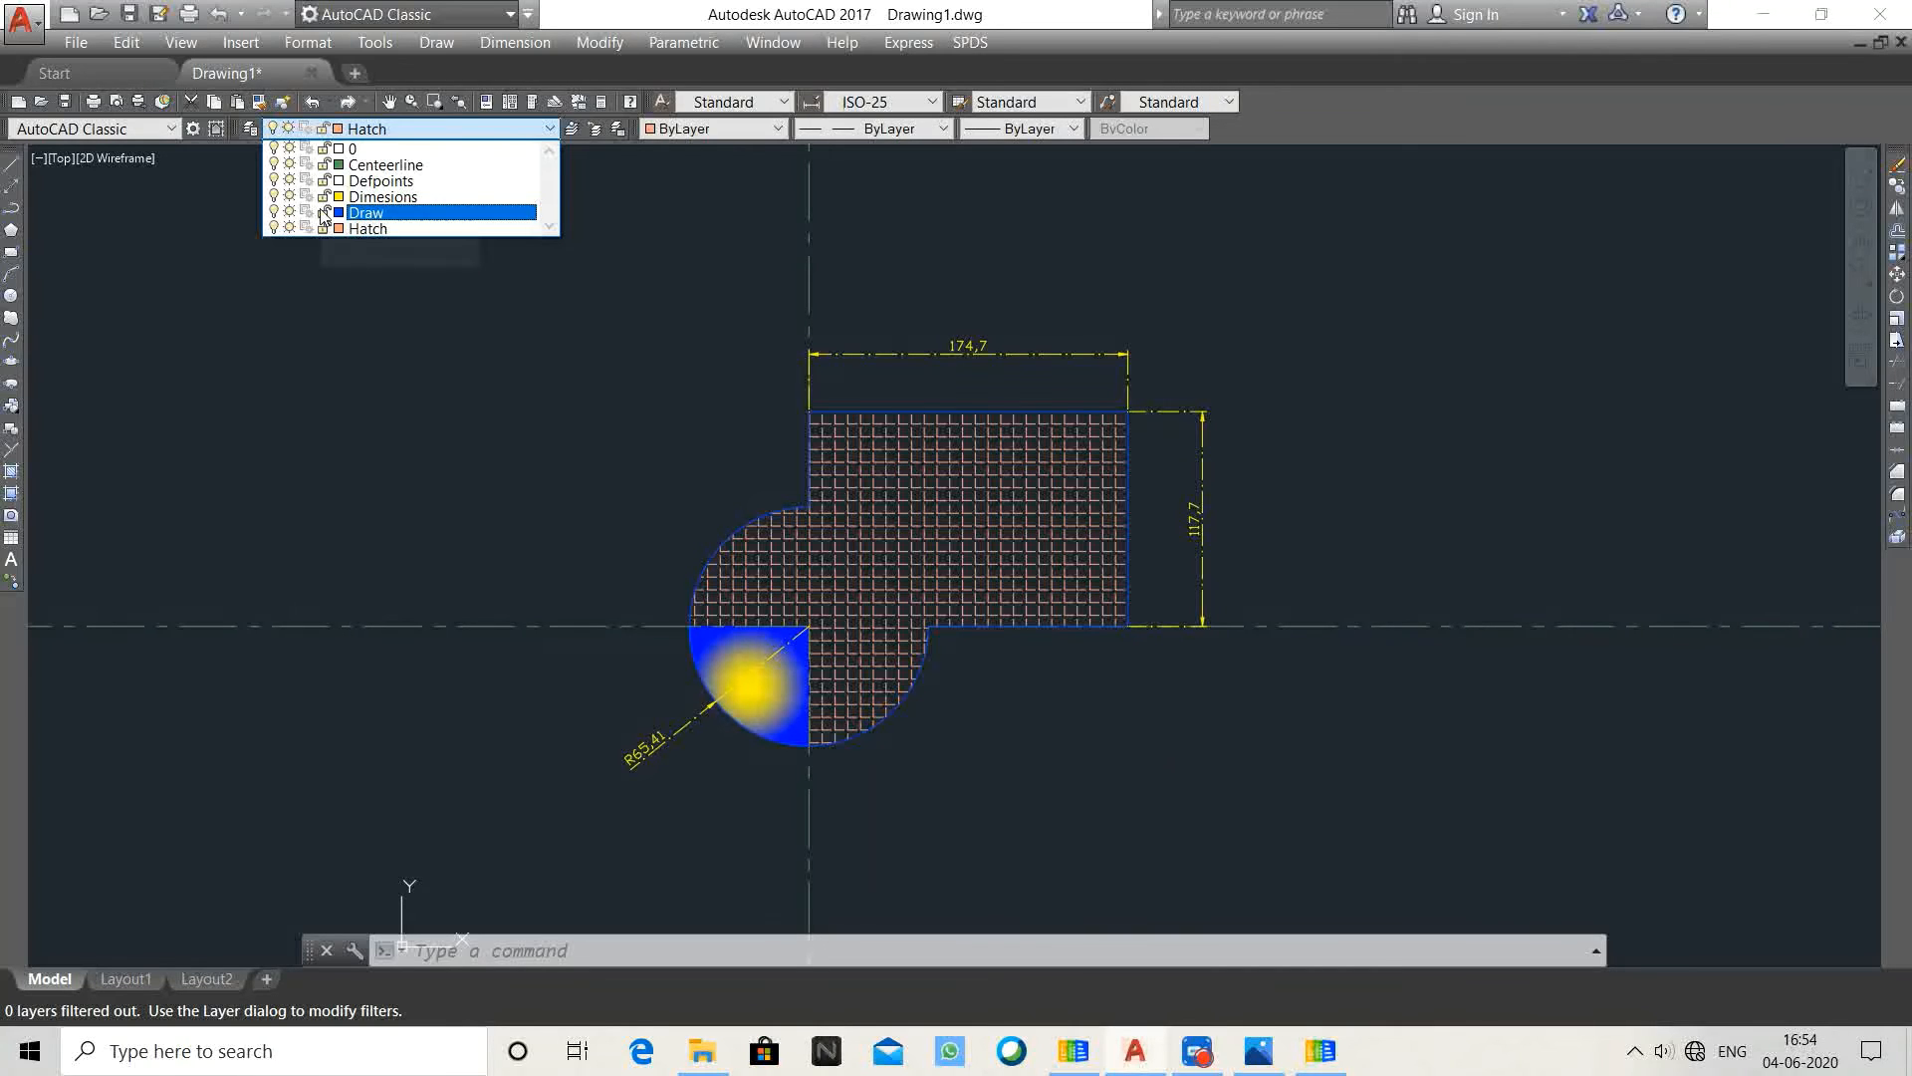
pyautogui.click(1020, 688)
pyautogui.click(1360, 843)
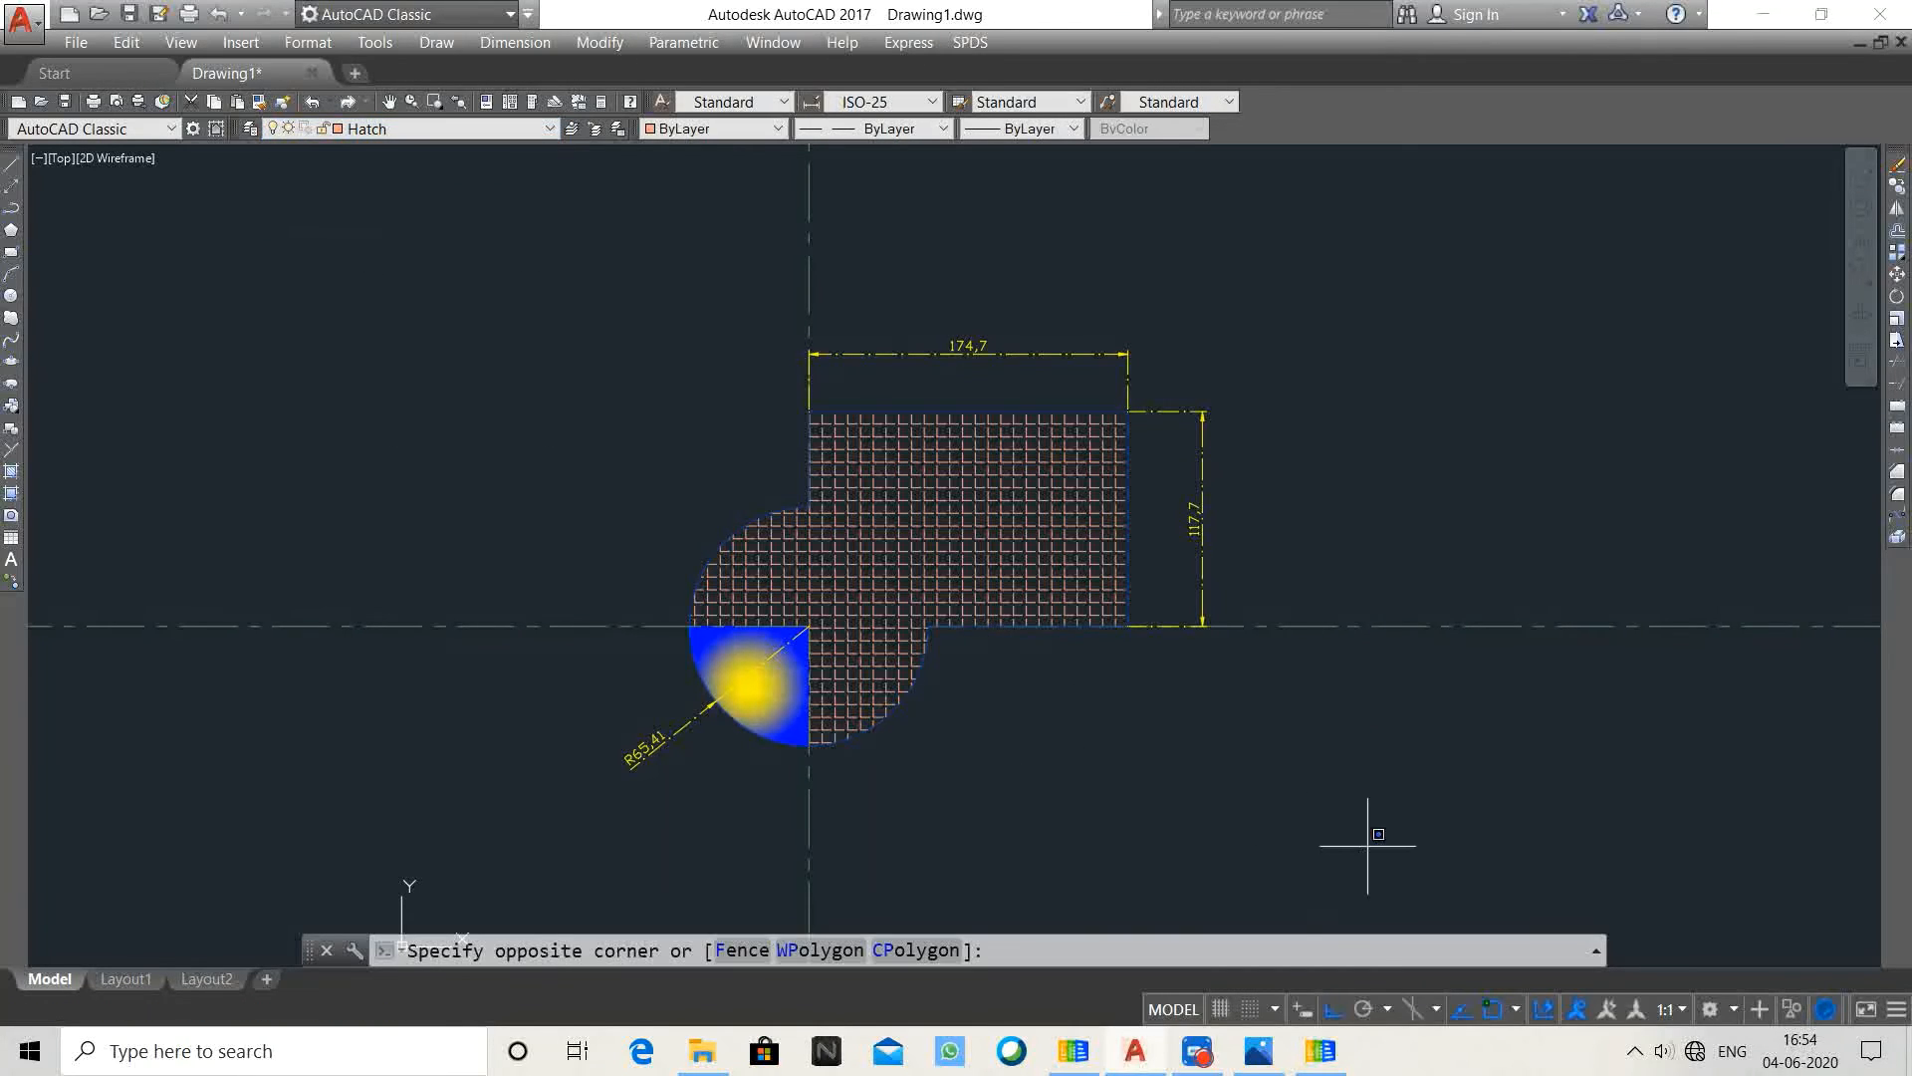
pyautogui.click(405, 269)
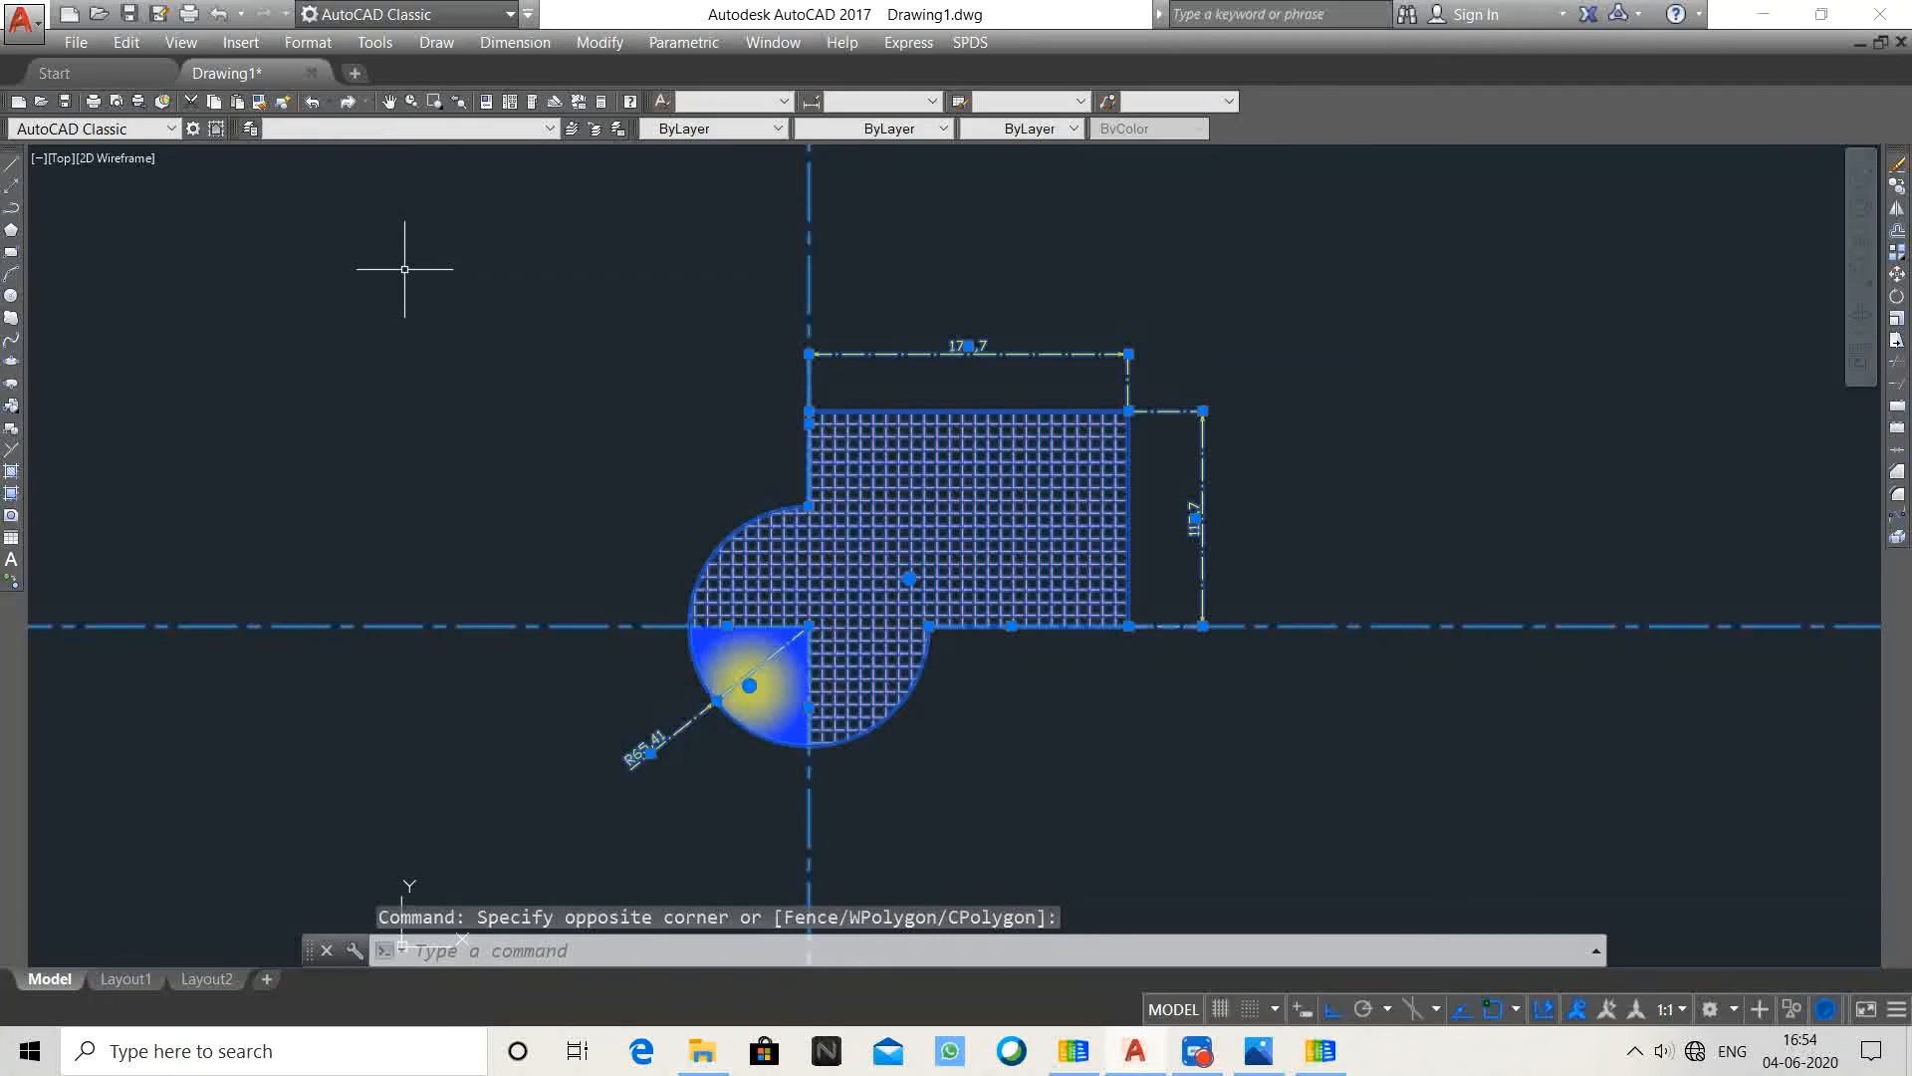
pyautogui.press('Delete')
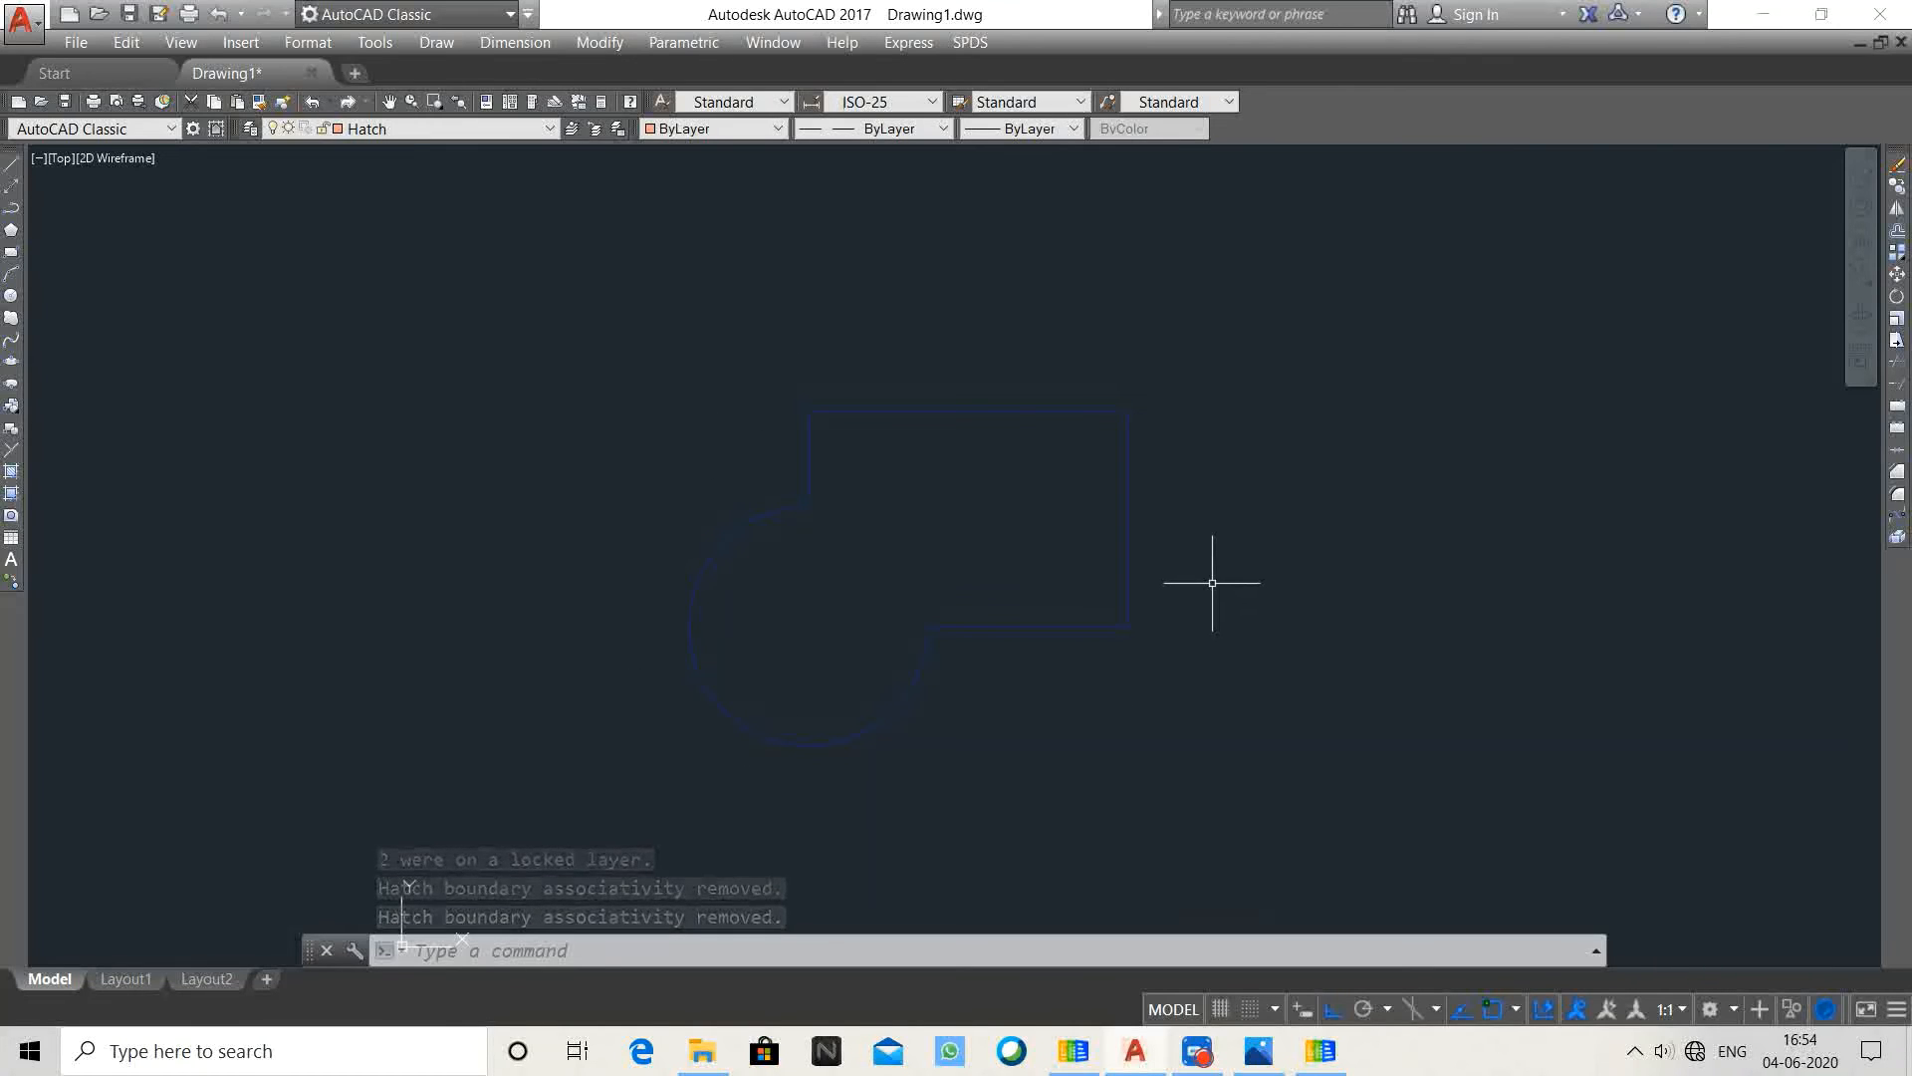
# Step: Undo the erase and unlock the Draw layer
pyautogui.hotkey('ctrl', 'z')
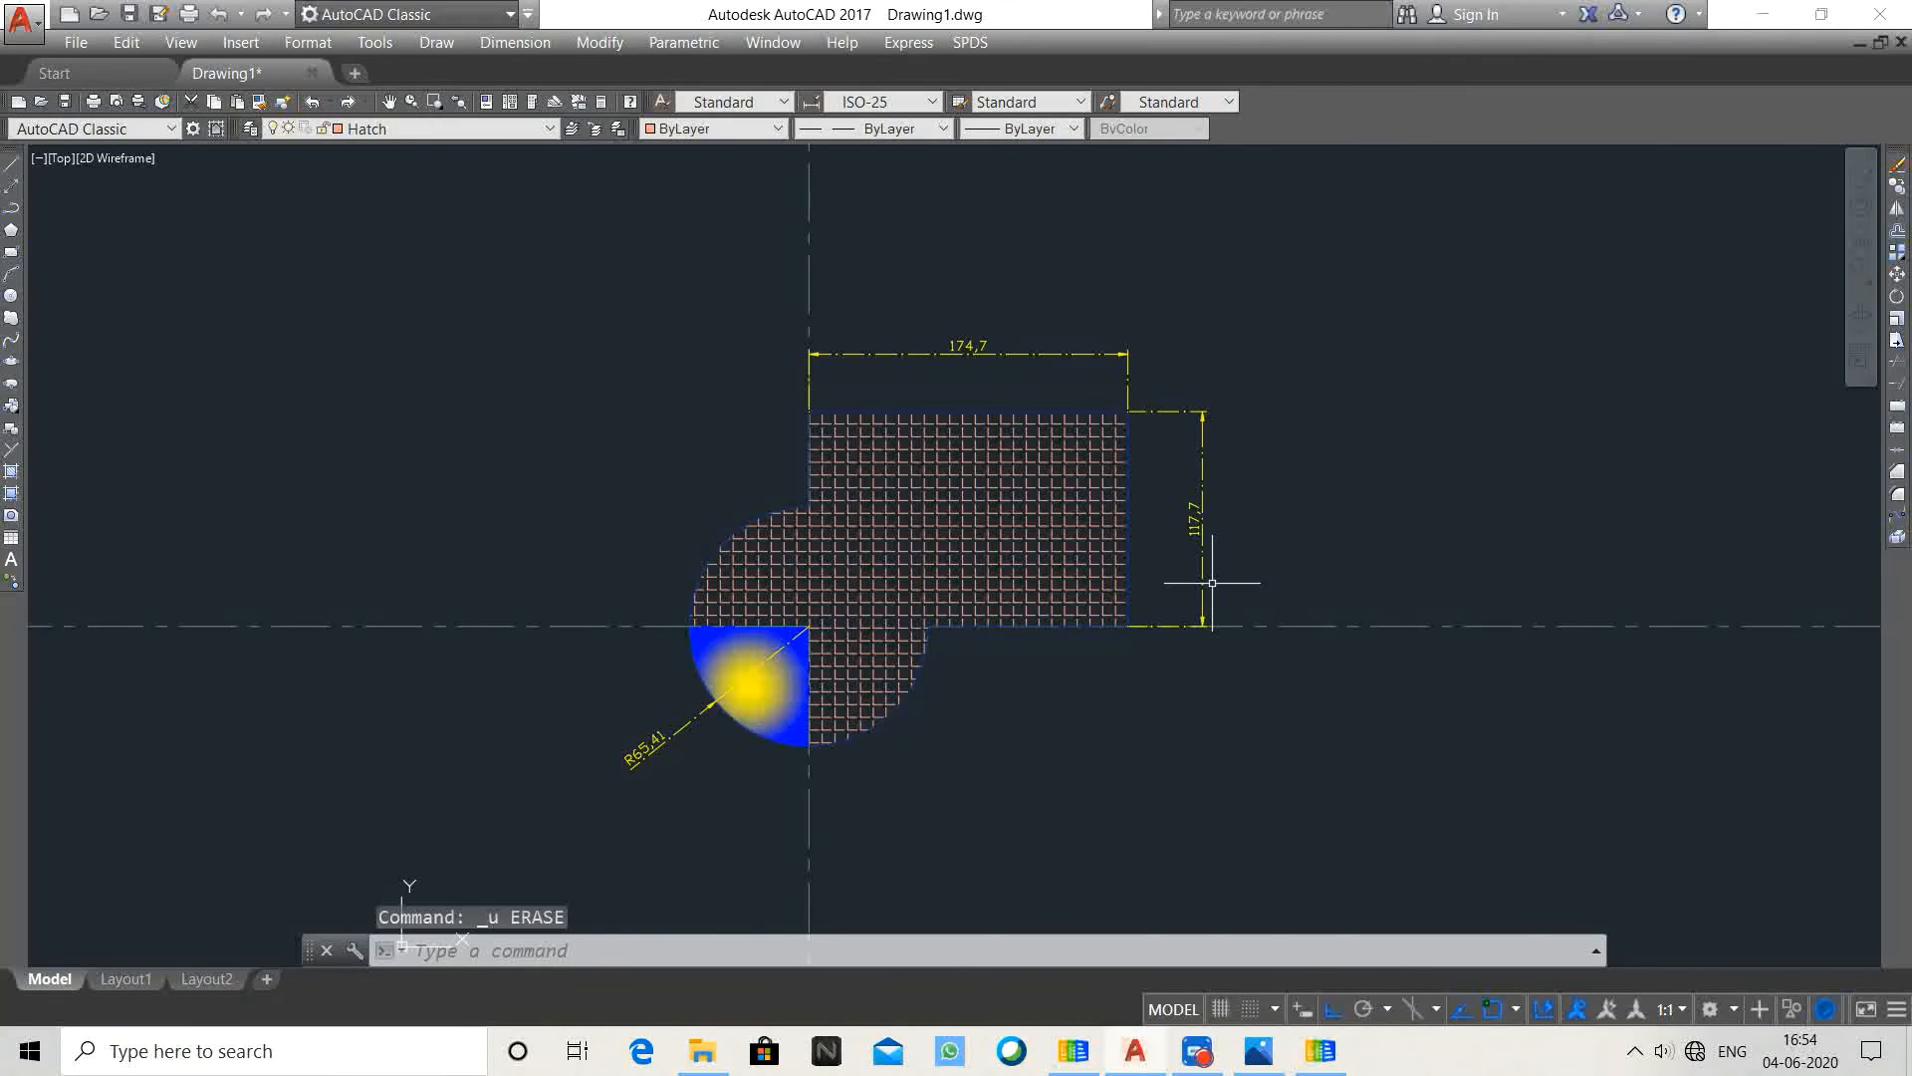
pyautogui.click(551, 129)
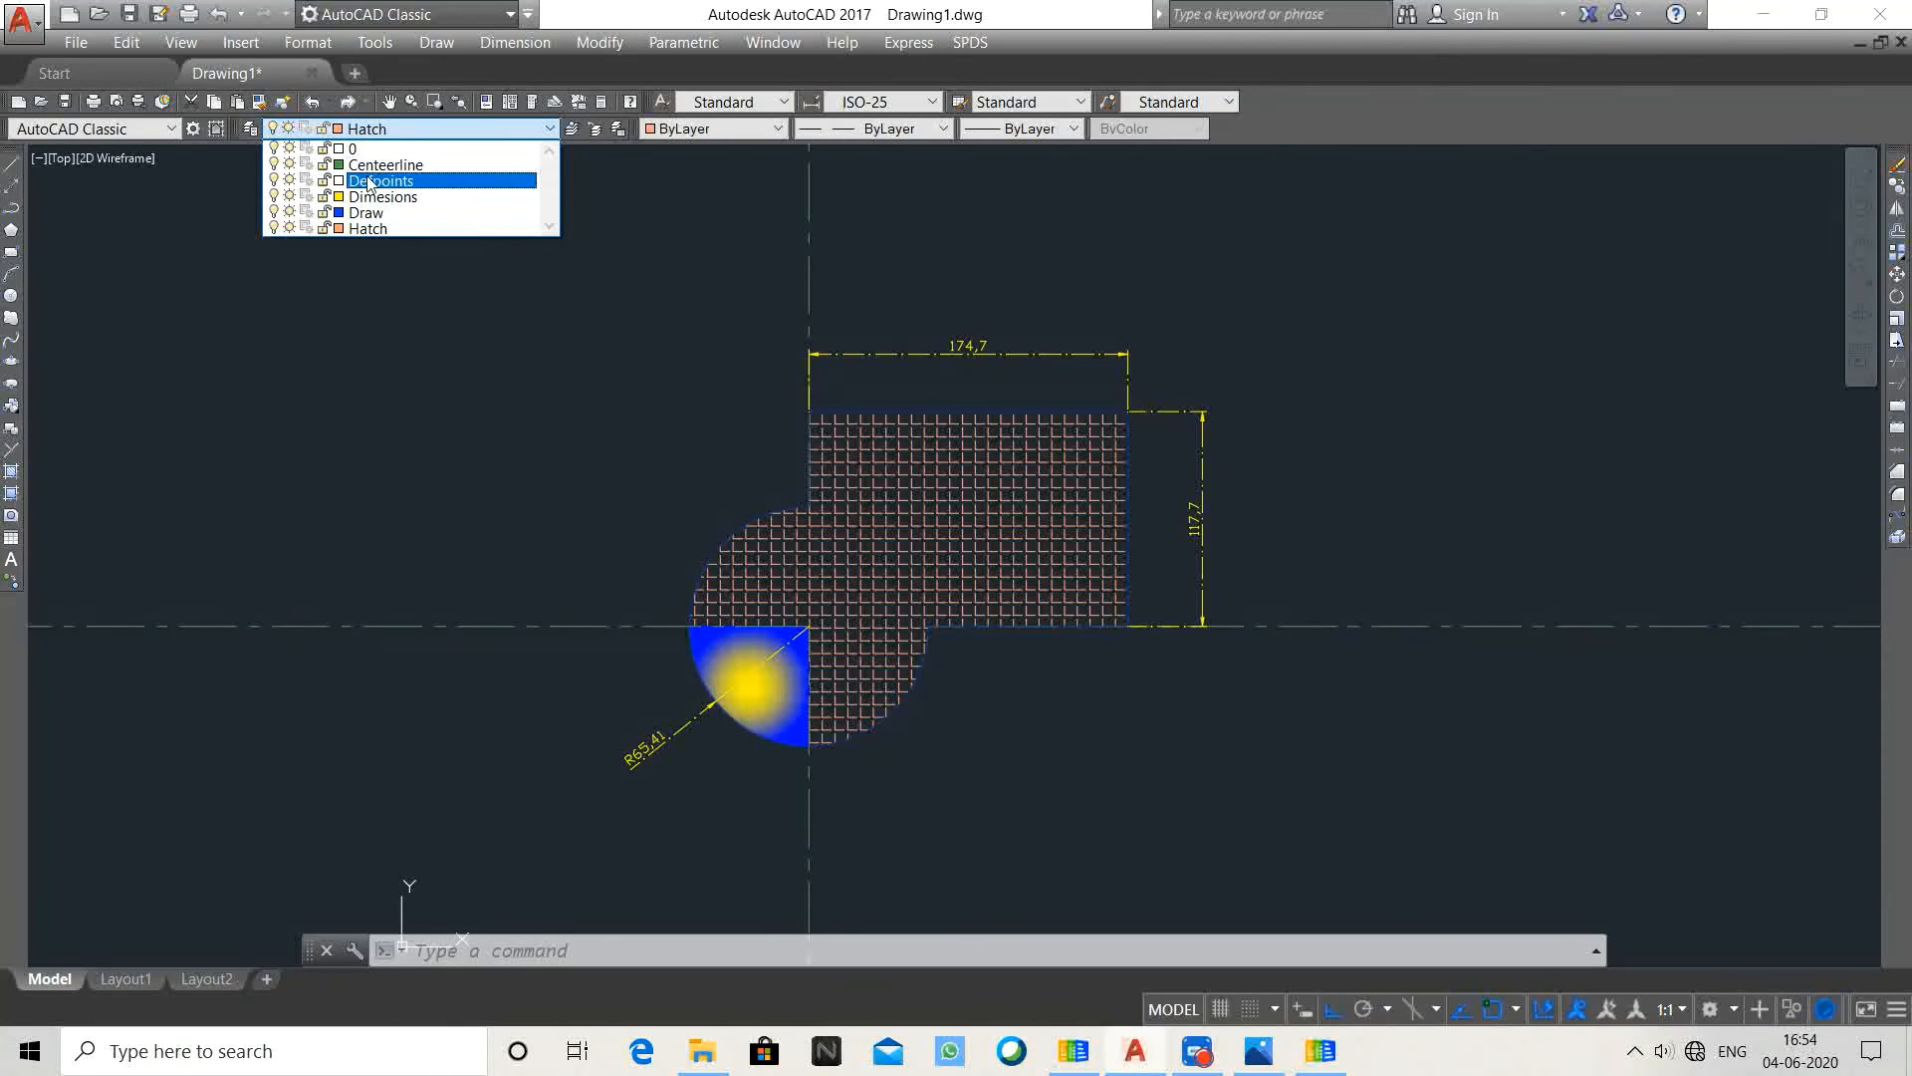
pyautogui.click(205, 313)
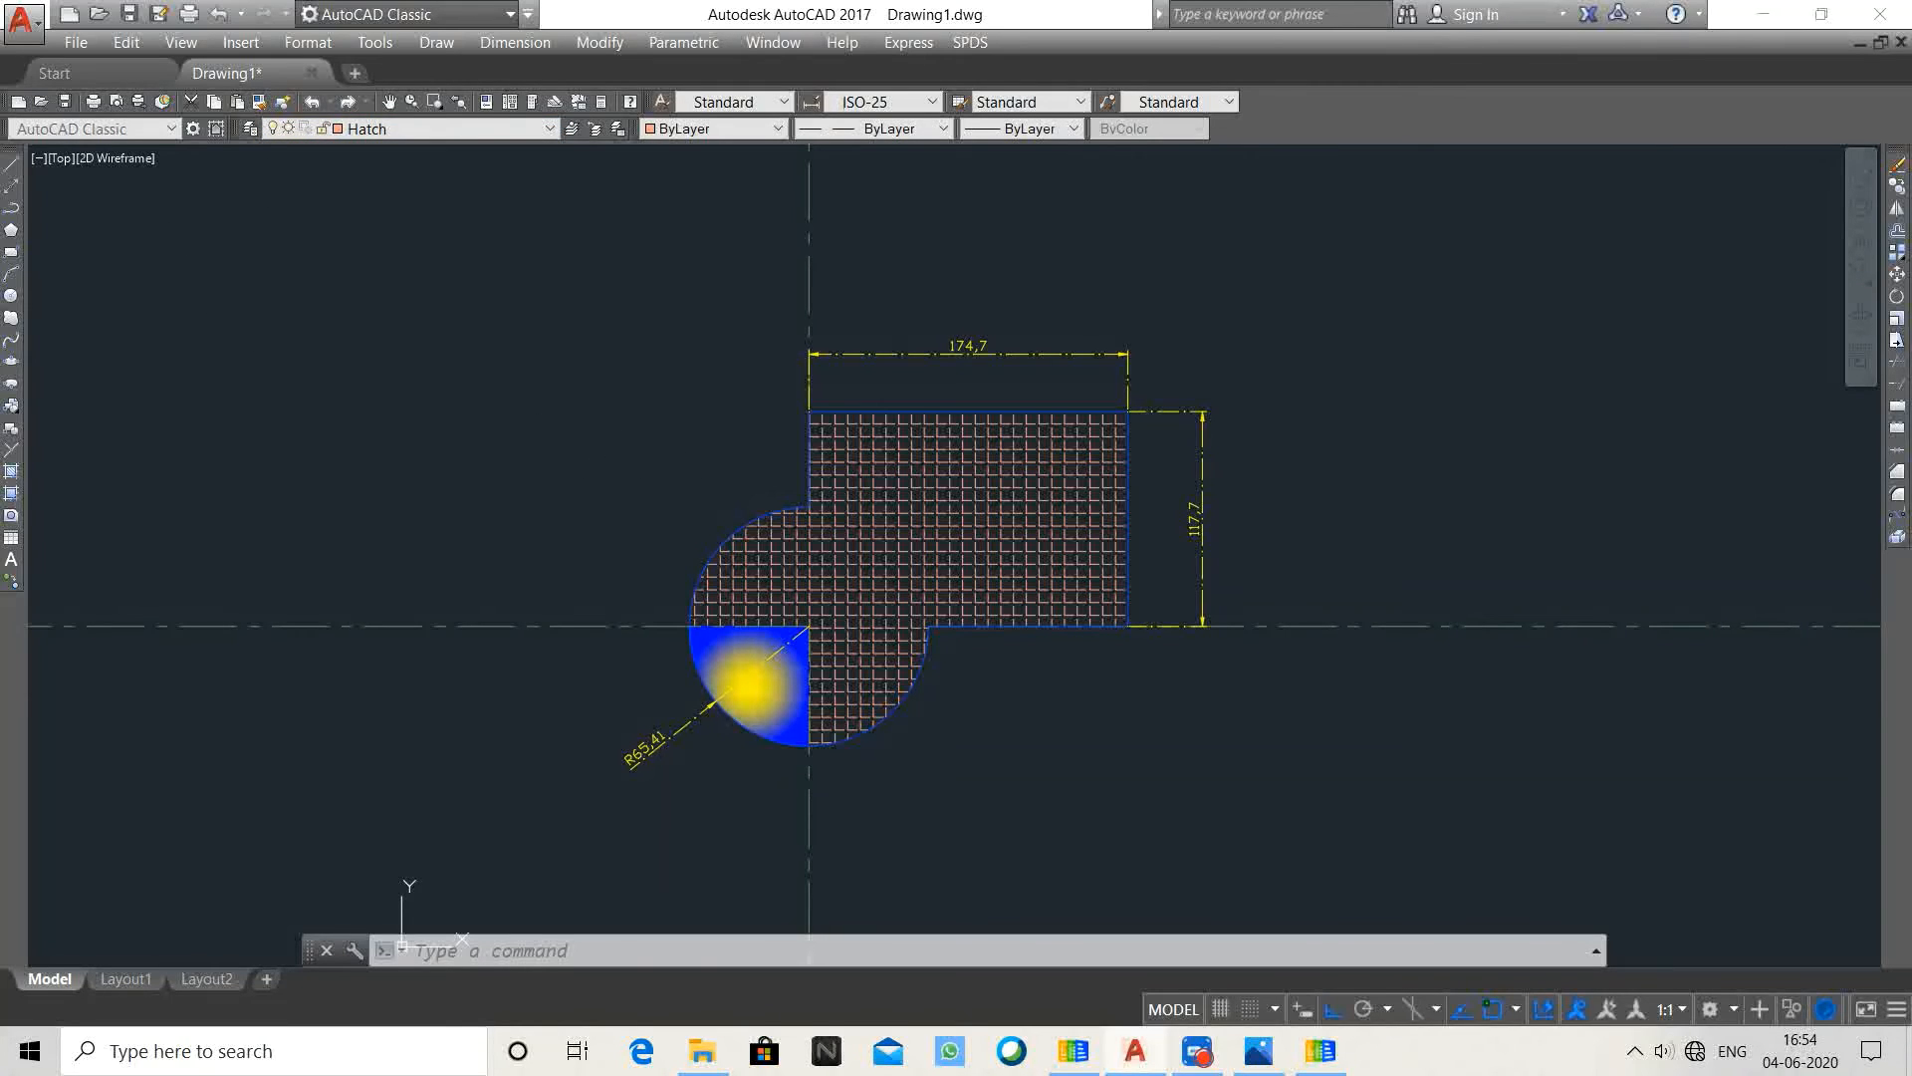
# Step: Set the plot area to a window around the whole drawing and center the plot on the ISO A4 sheet
pyautogui.hotkey('ctrl', 'p')
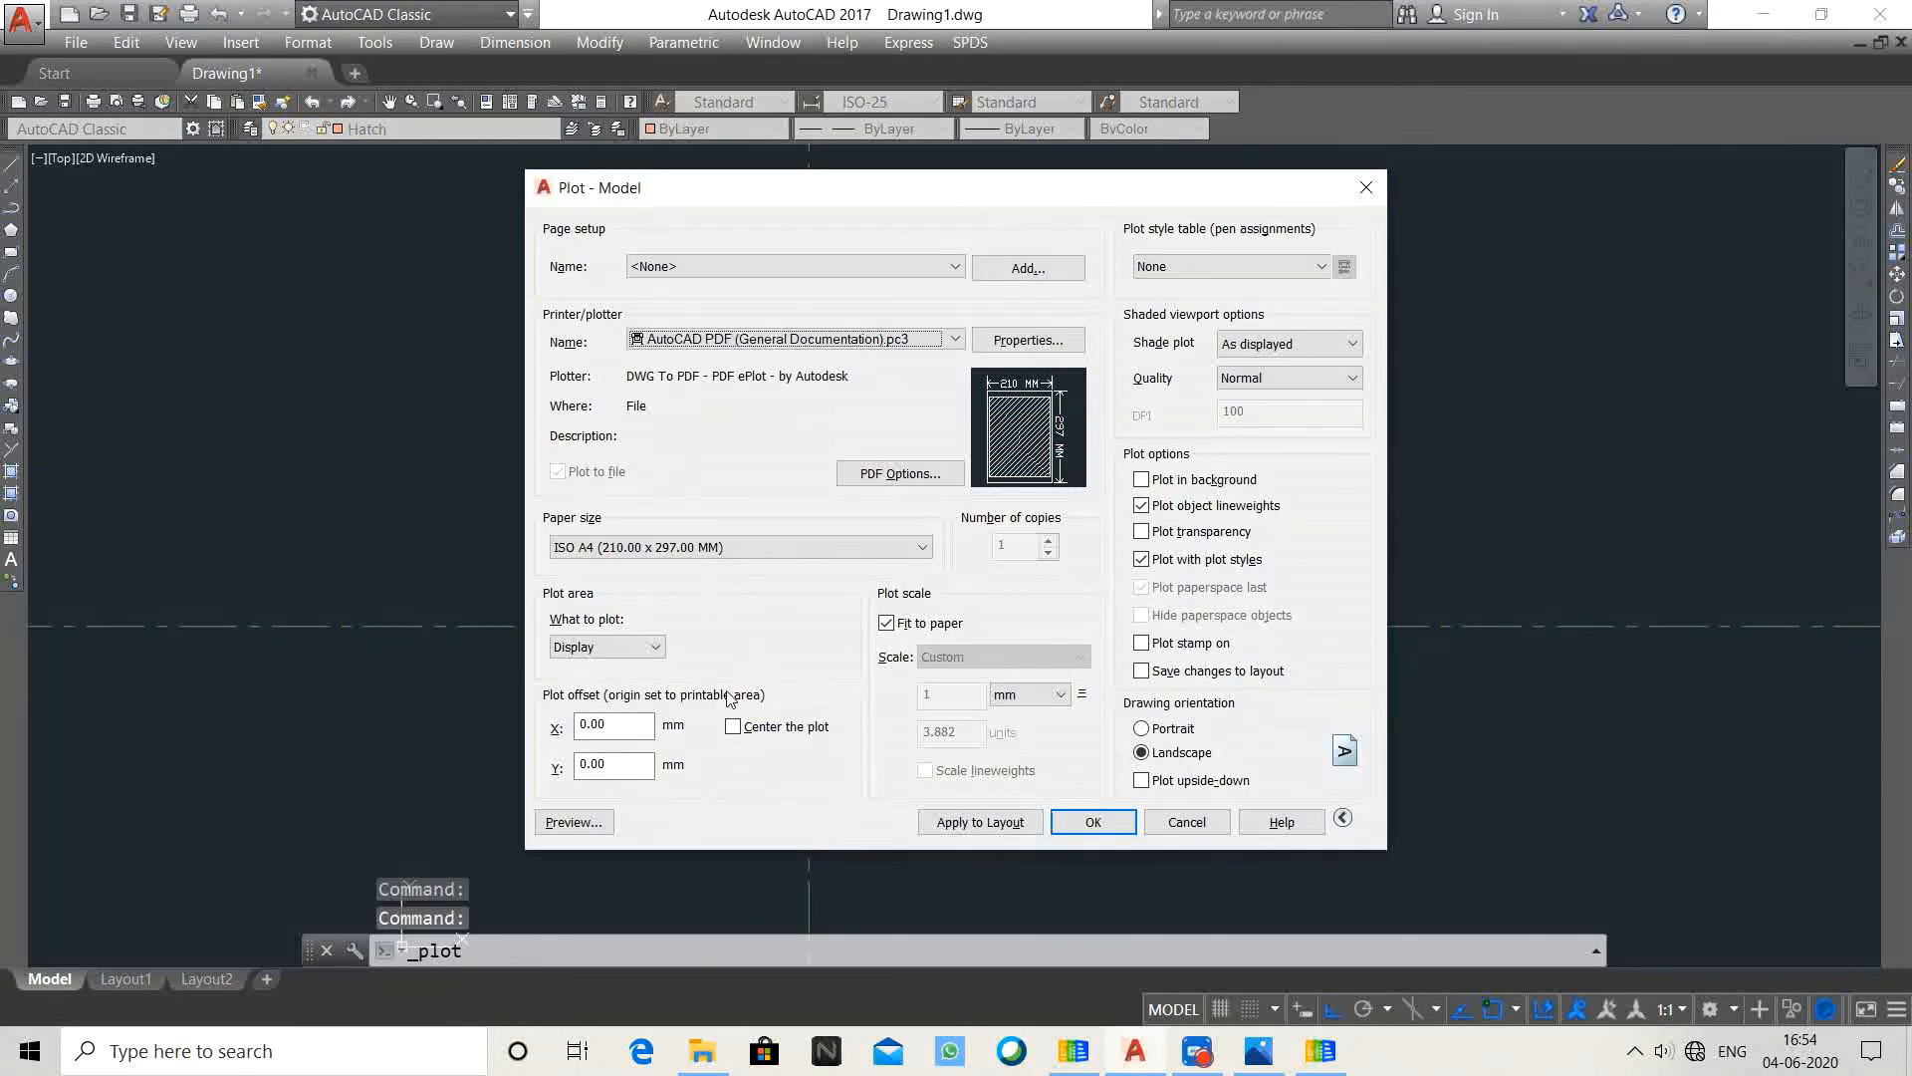
pyautogui.click(625, 648)
pyautogui.click(578, 715)
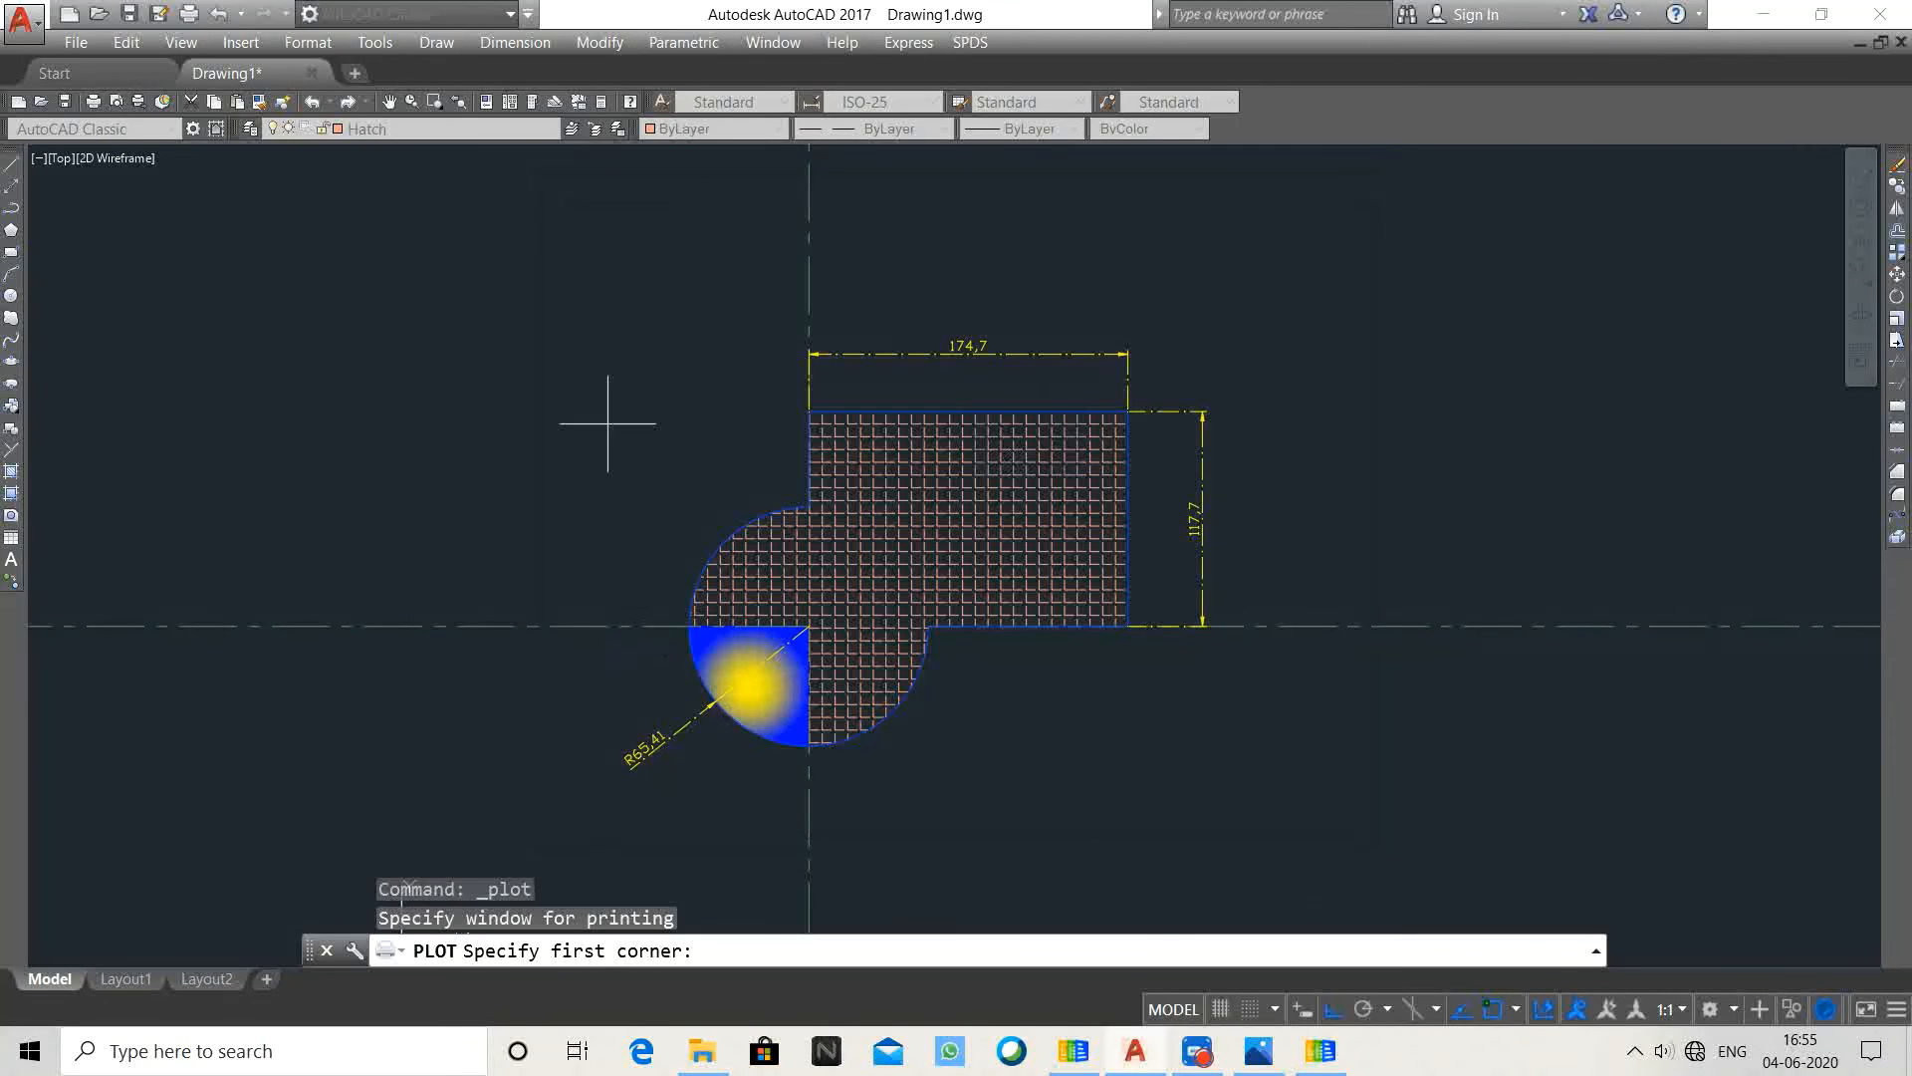
pyautogui.click(573, 269)
pyautogui.click(1379, 840)
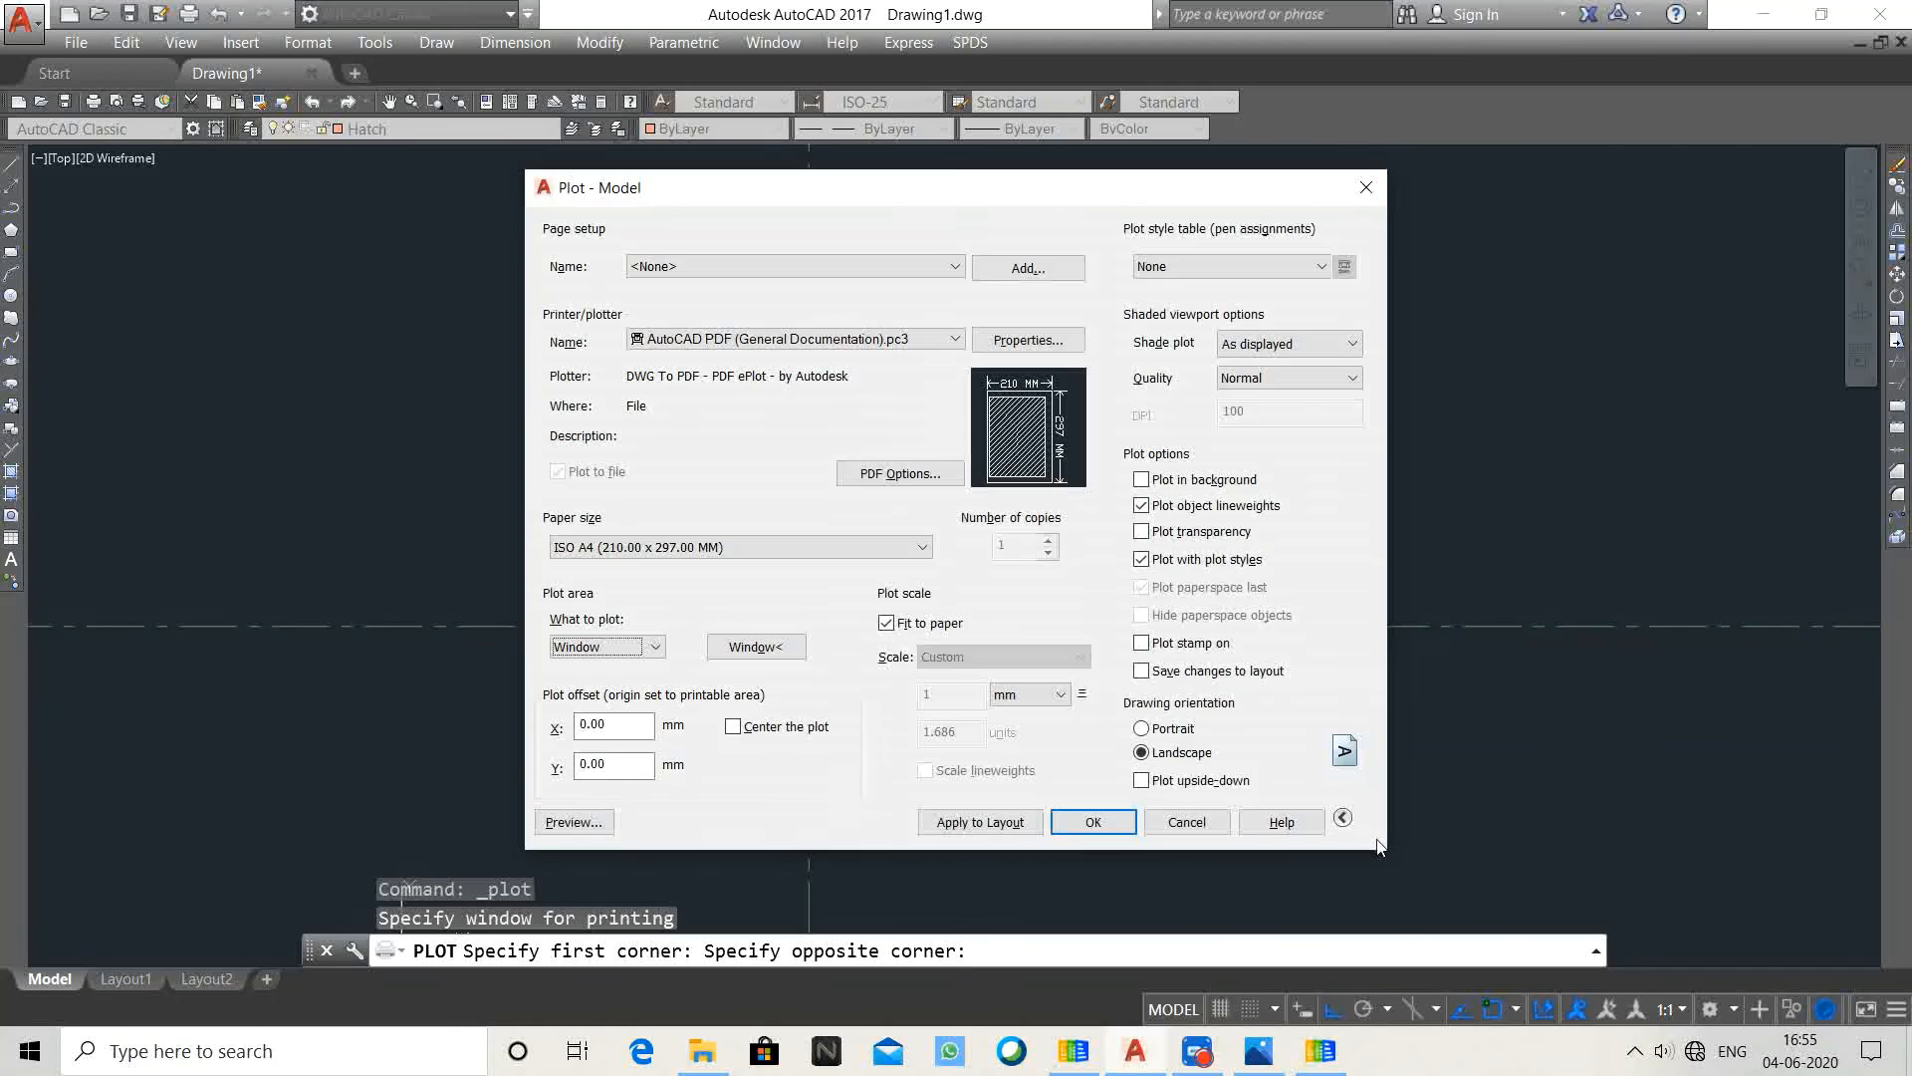
pyautogui.hotkey('alt', 'c')
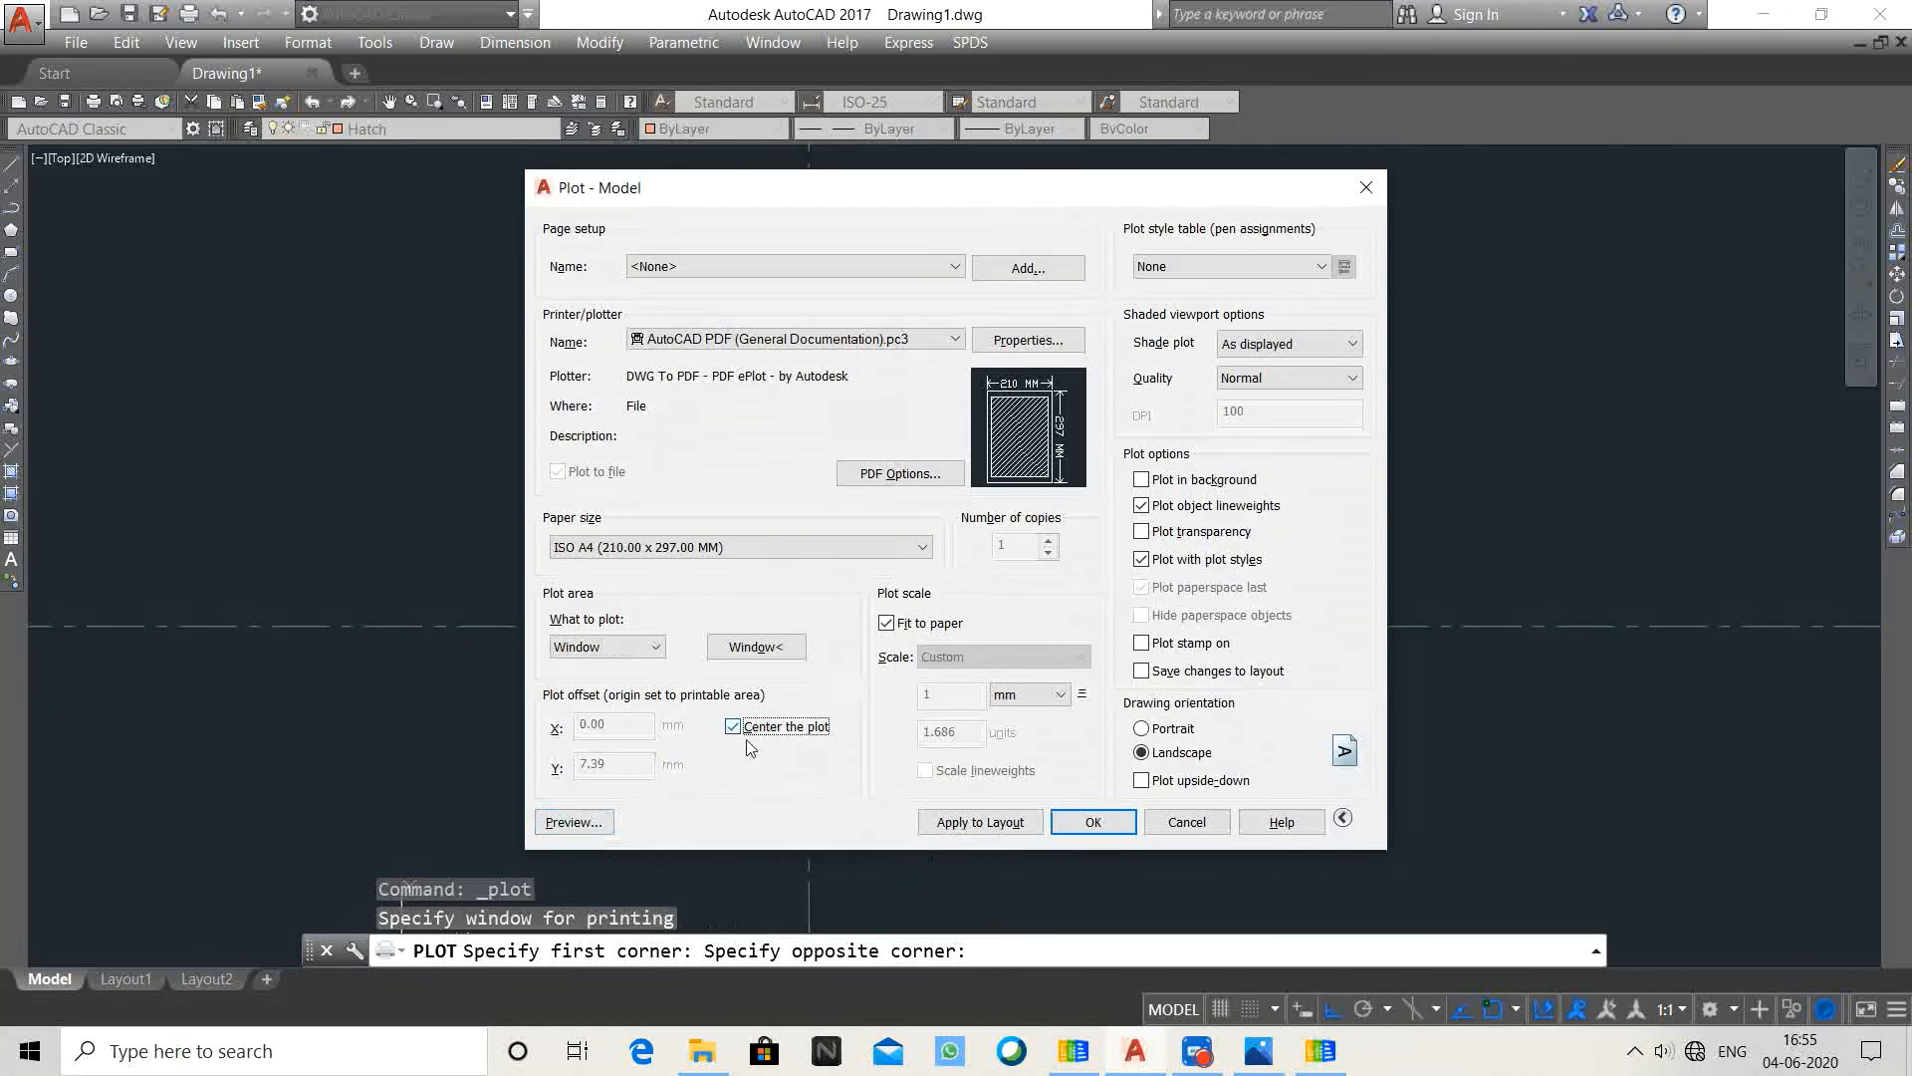
# Step: Preview the centered plot, inspect the dimensions and hatch up close, and leave the plot setup without plotting
pyautogui.click(574, 822)
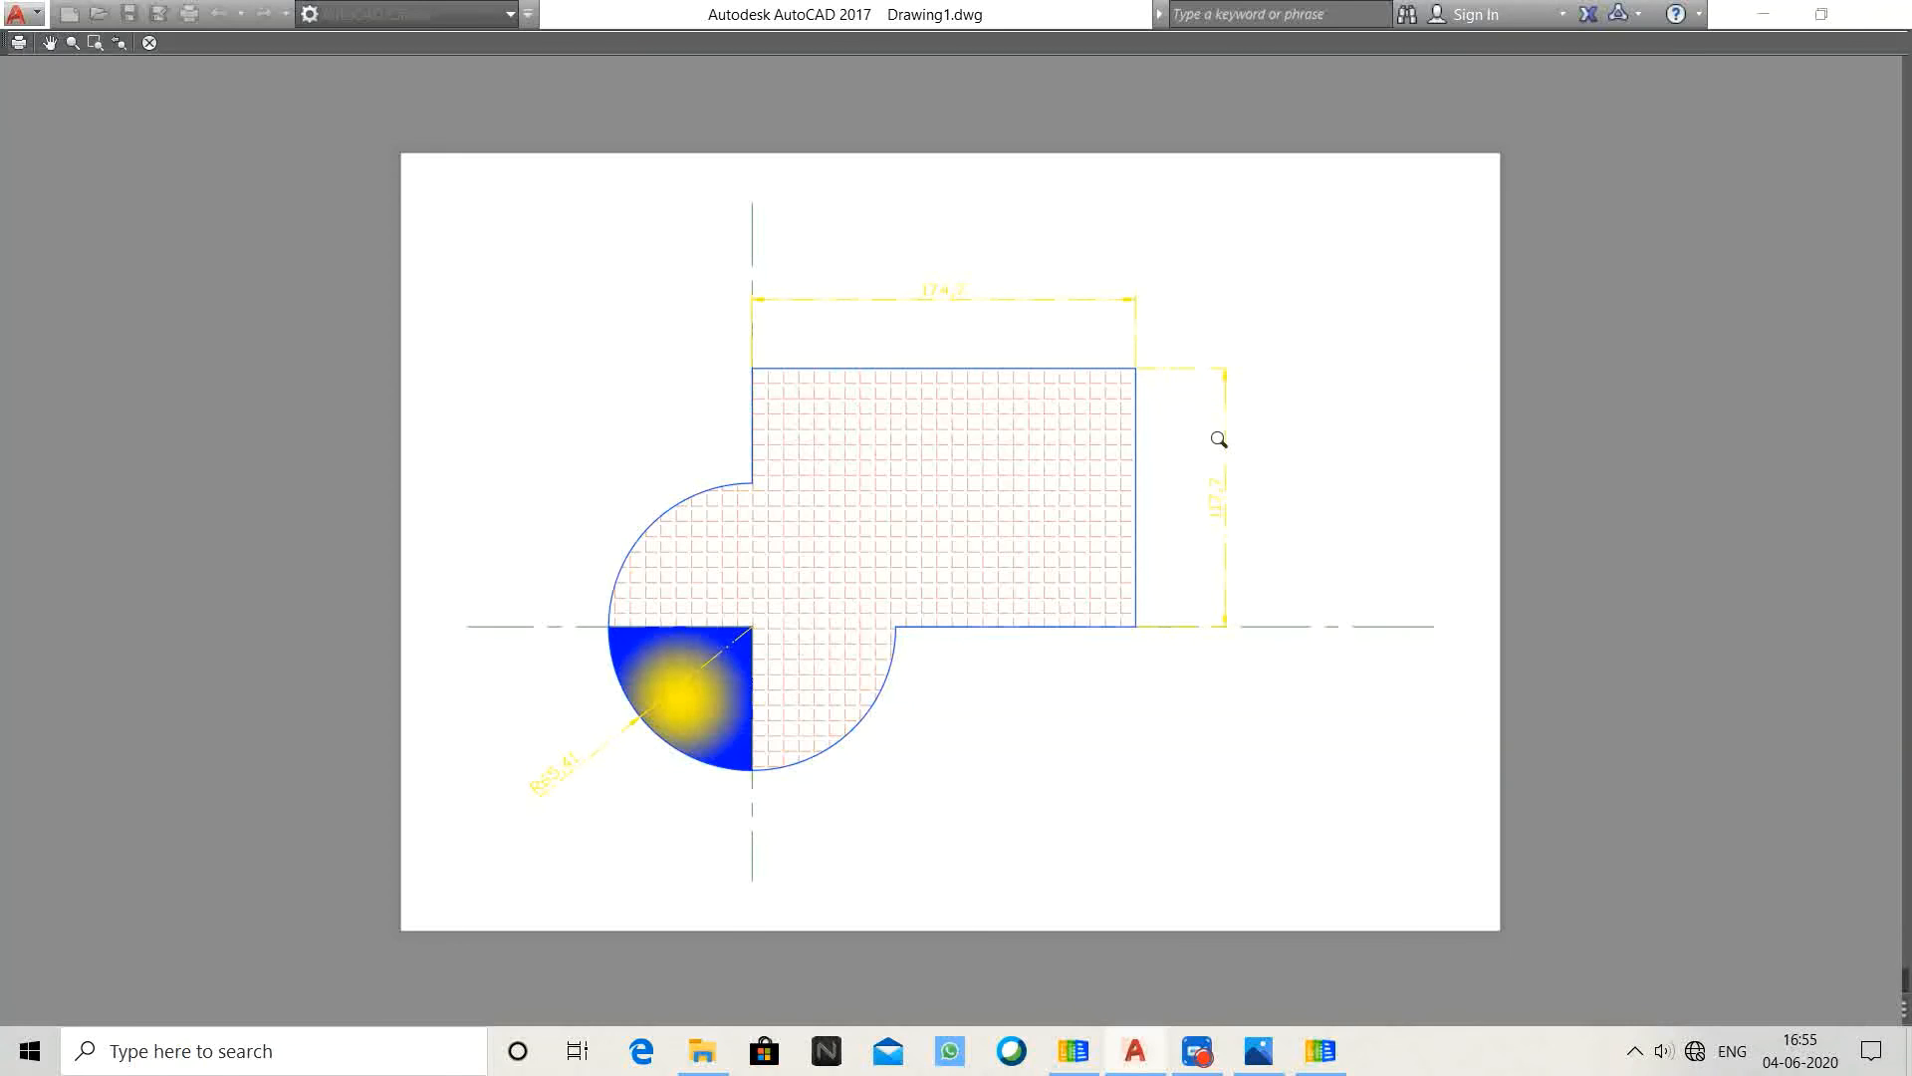
pyautogui.scroll(6, 1219, 439)
pyautogui.scroll(-8, 1199, 418)
pyautogui.scroll(4, 1195, 448)
pyautogui.scroll(-4, 1187, 451)
pyautogui.press('Escape')
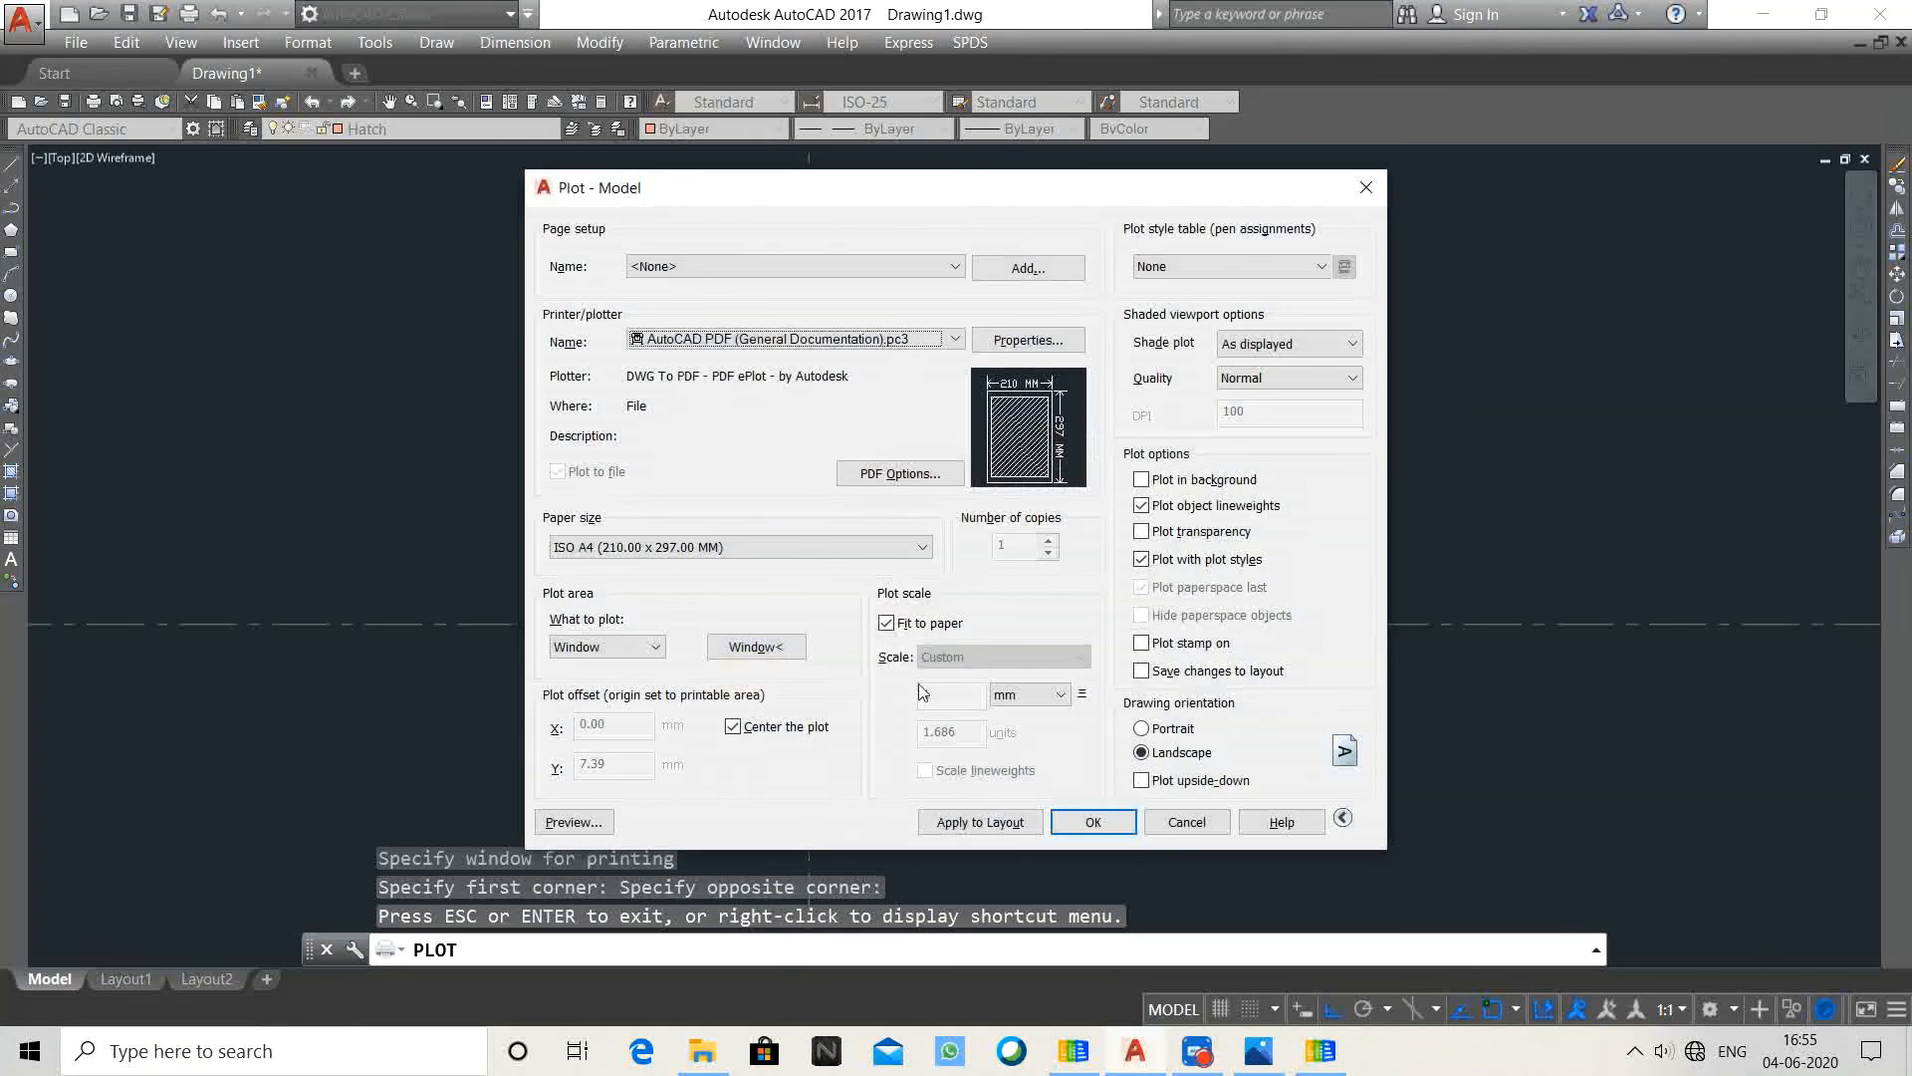
pyautogui.press('Escape')
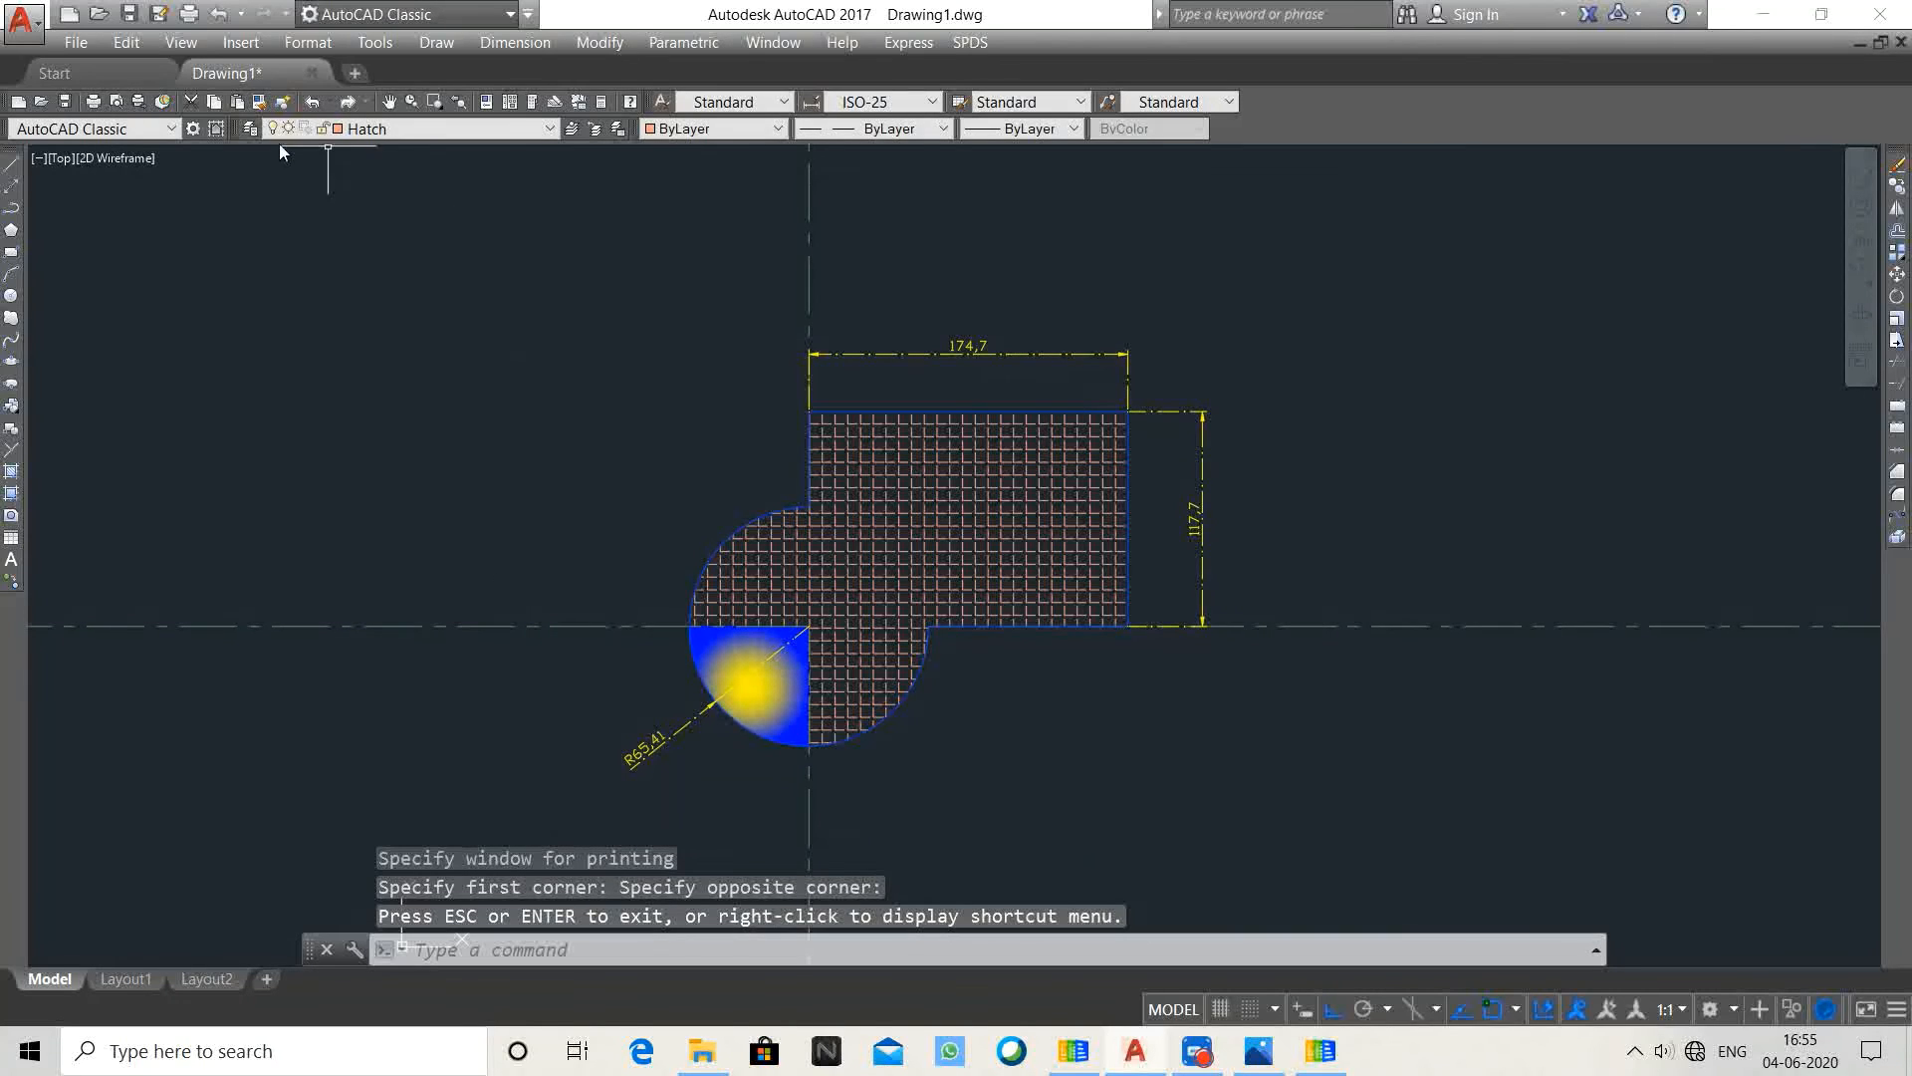
# Step: Set the Dimesions layer to non-plotting in the layer properties
pyautogui.click(248, 129)
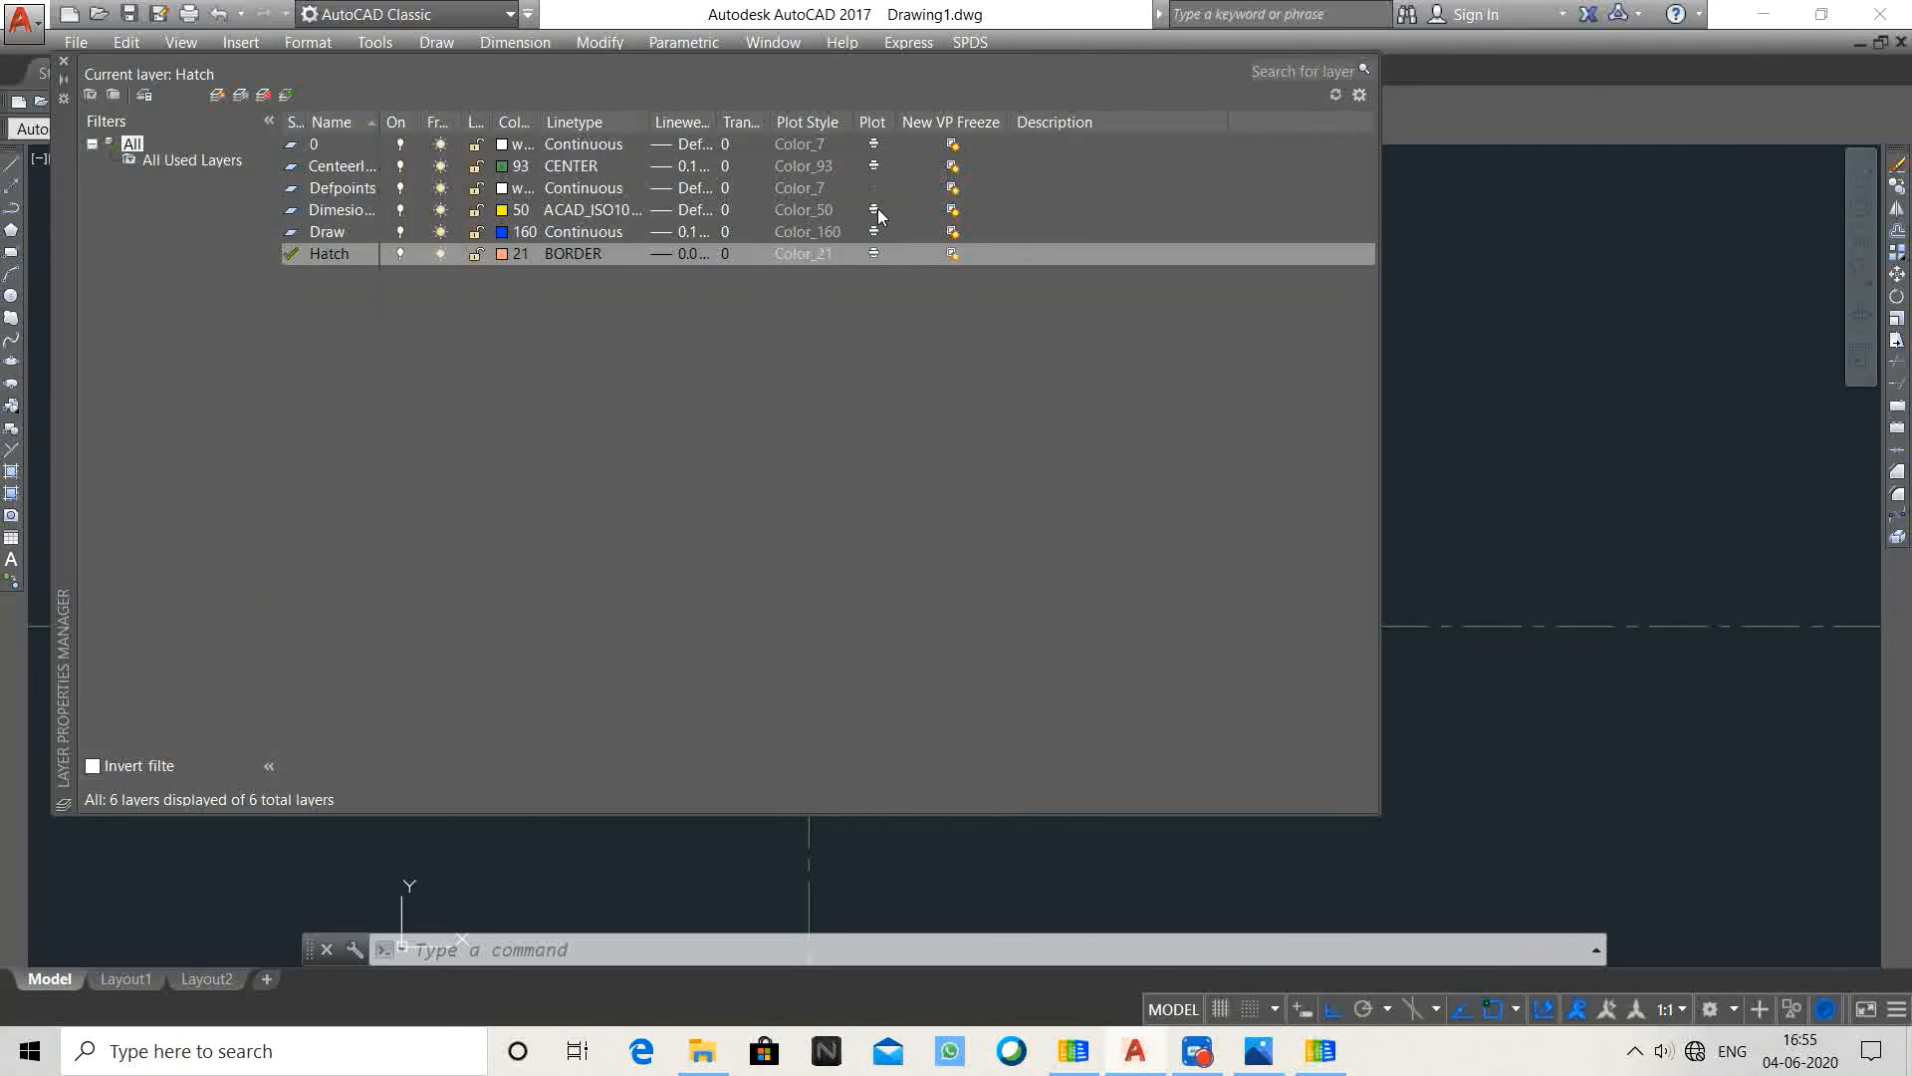
pyautogui.click(874, 210)
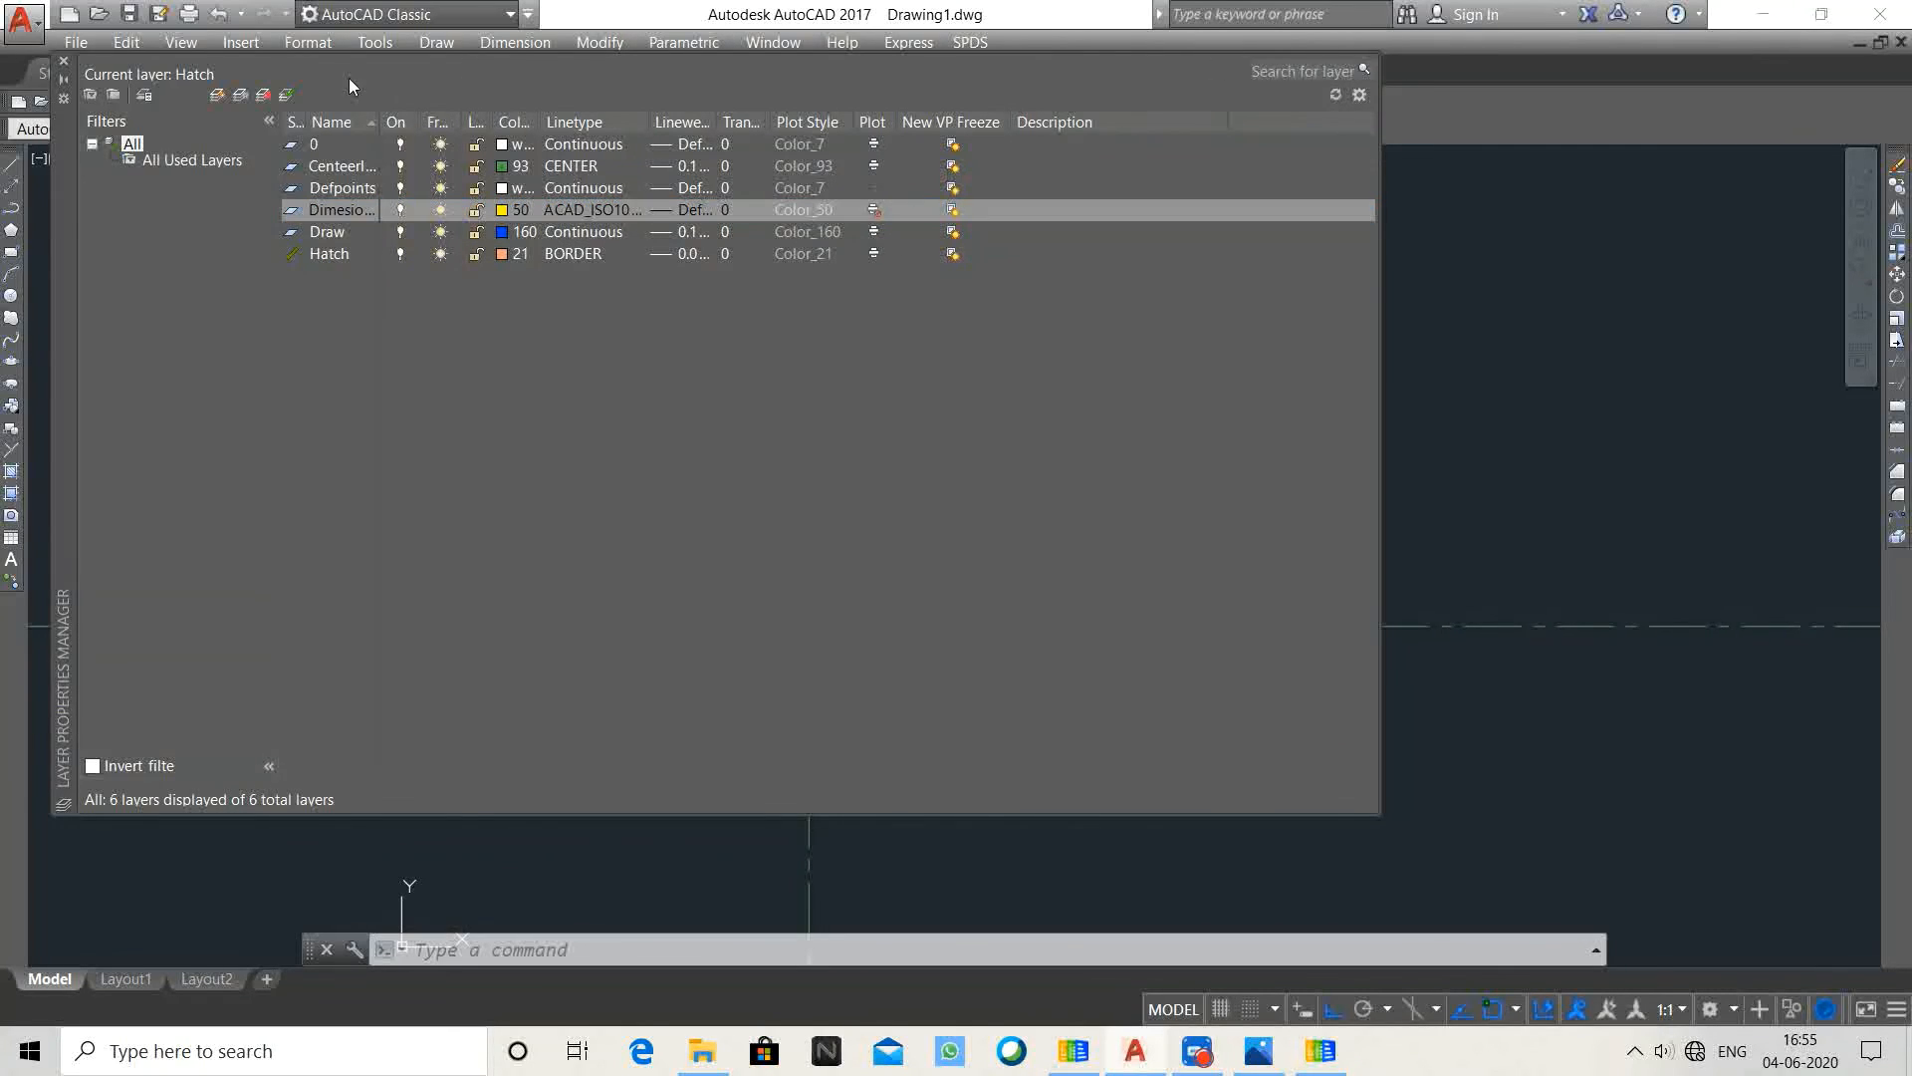
pyautogui.click(63, 63)
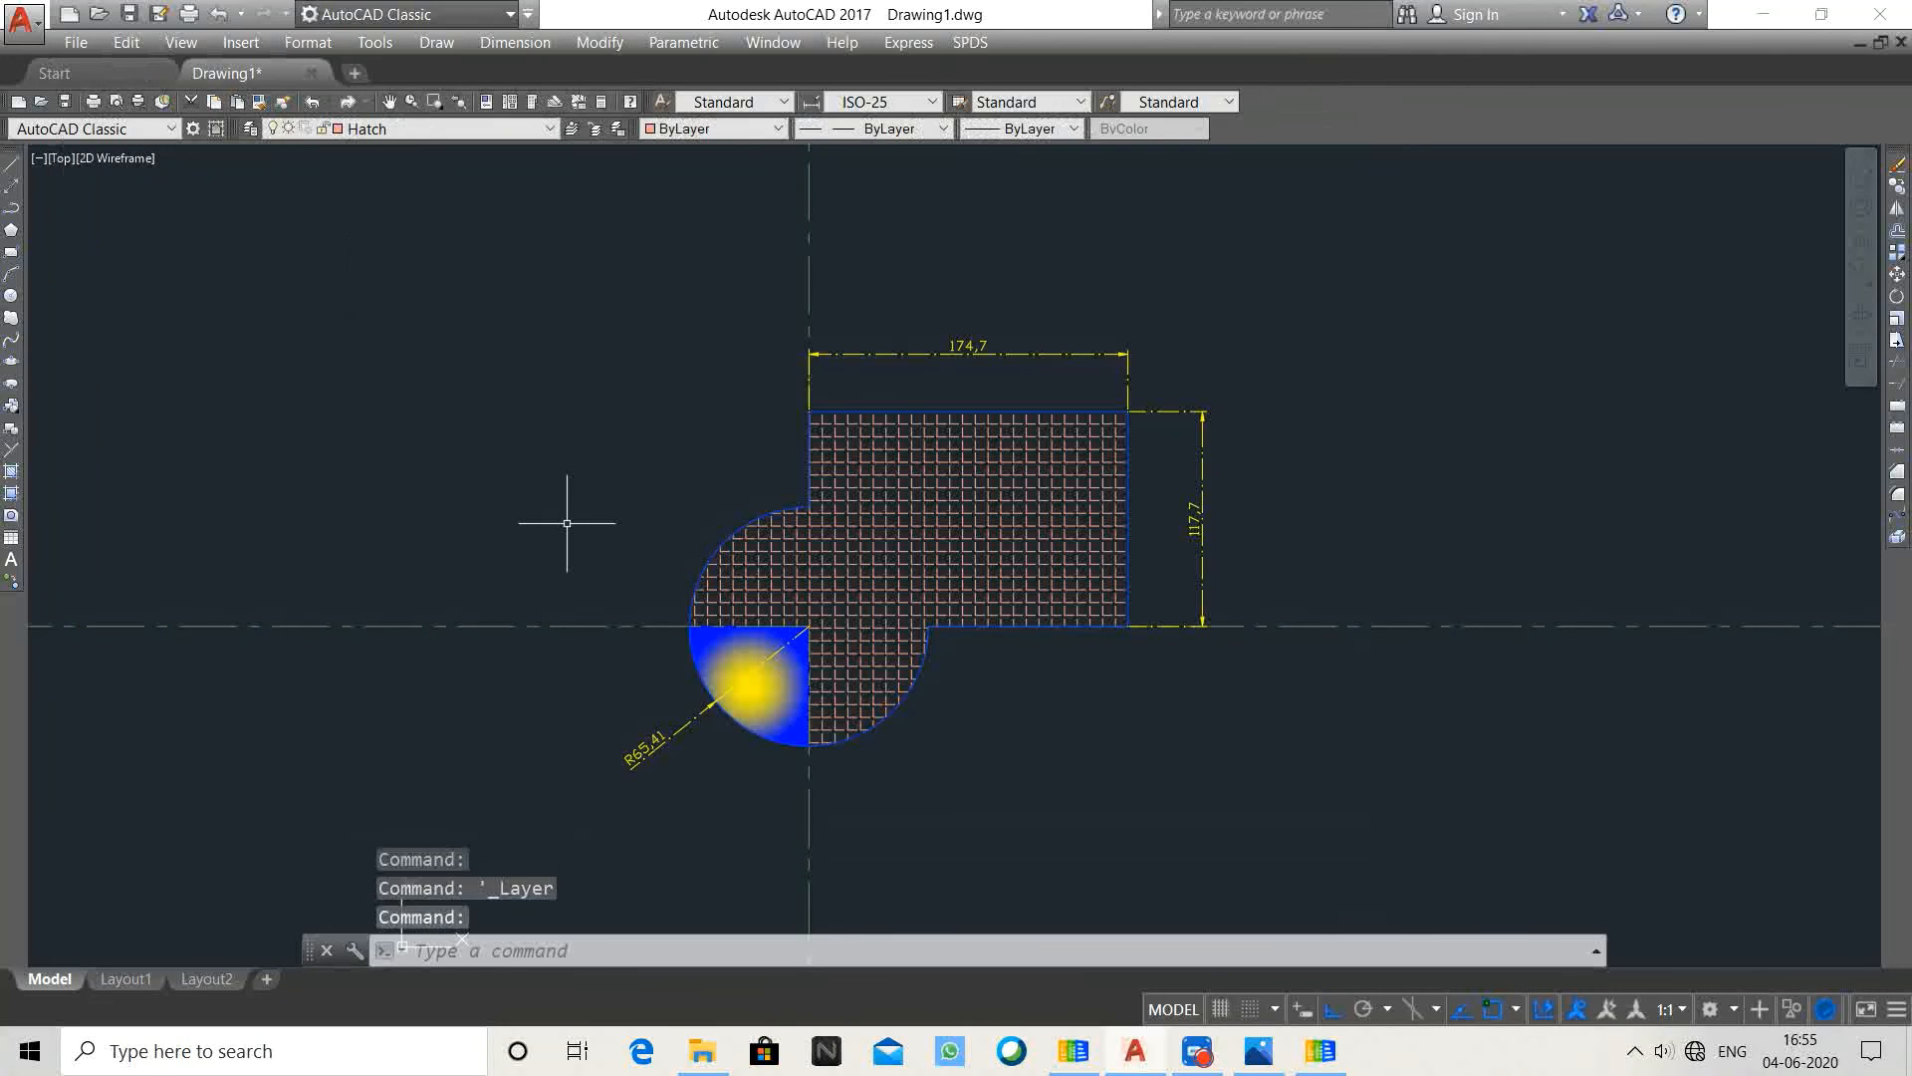
# Step: Preview the plot of the current display to check the non-plotting layer, and exit without plotting
pyautogui.hotkey('ctrl', 'p')
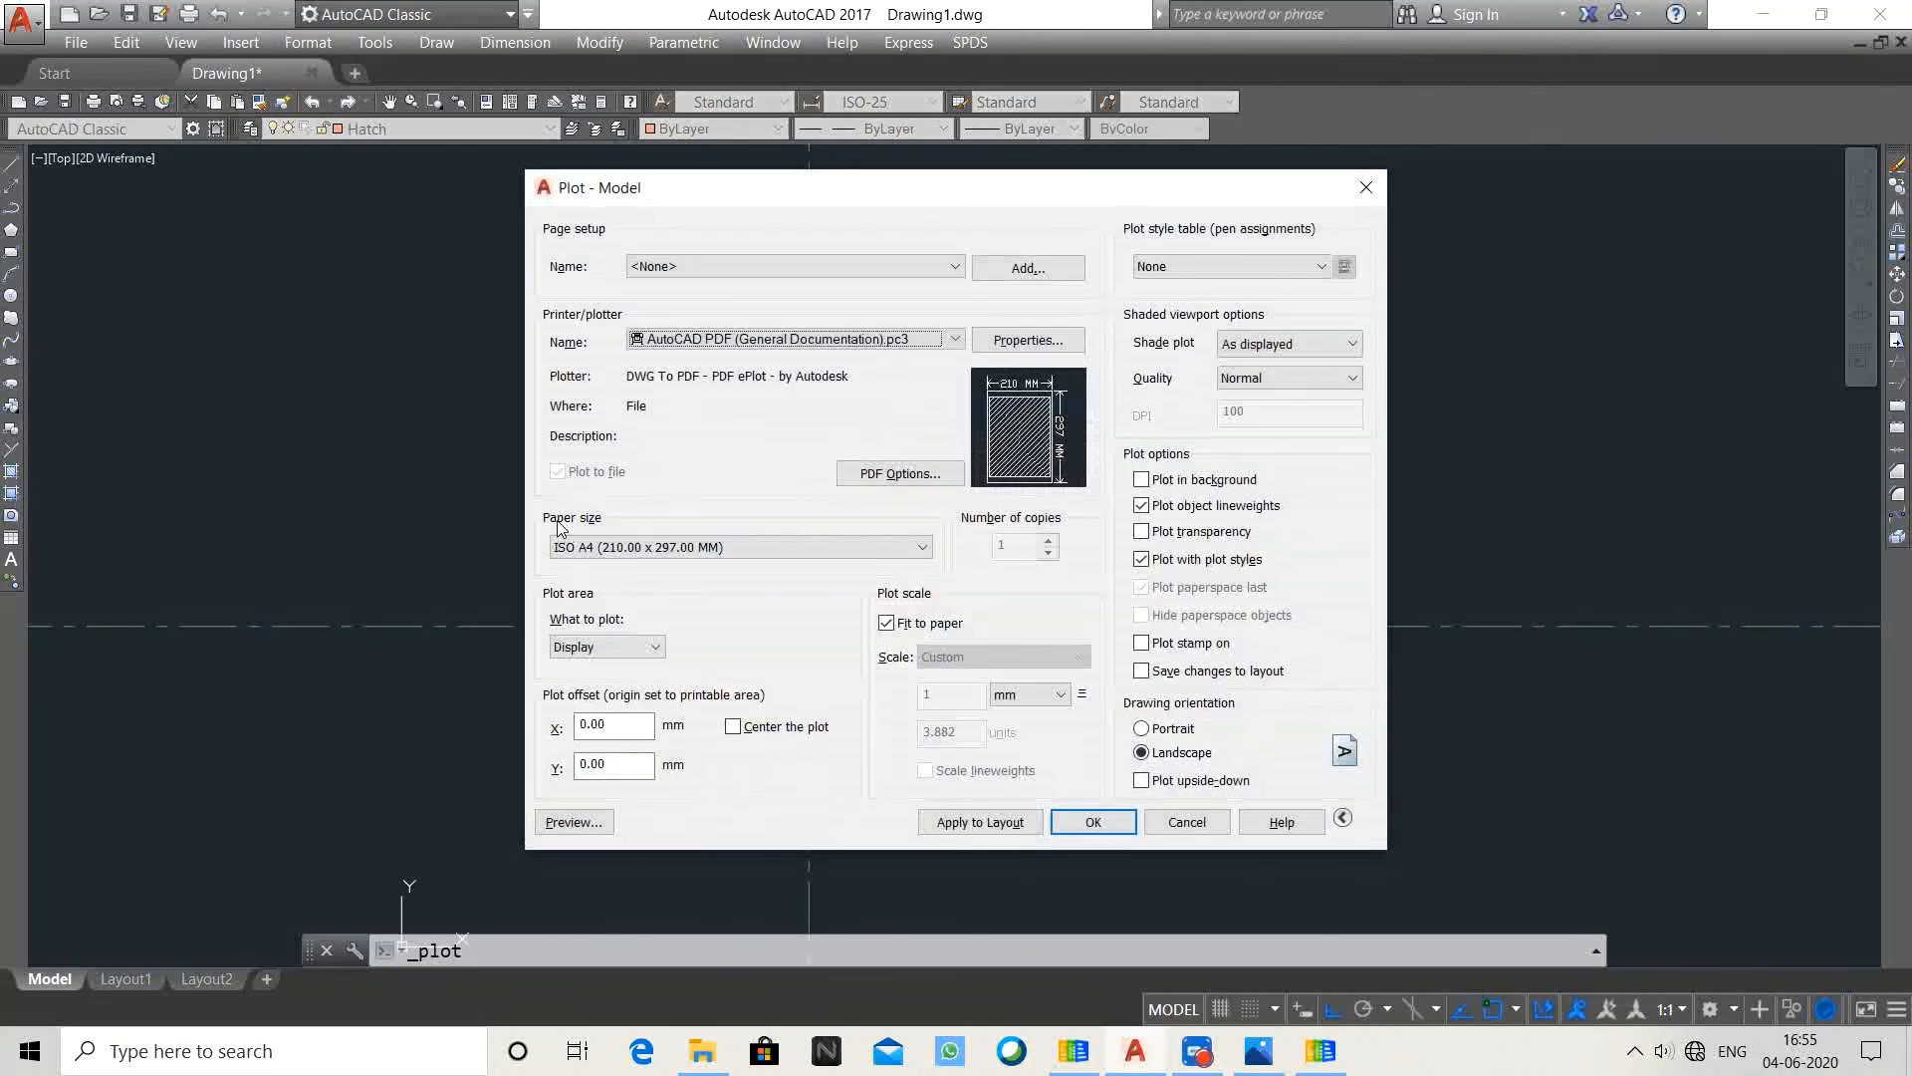
pyautogui.click(583, 822)
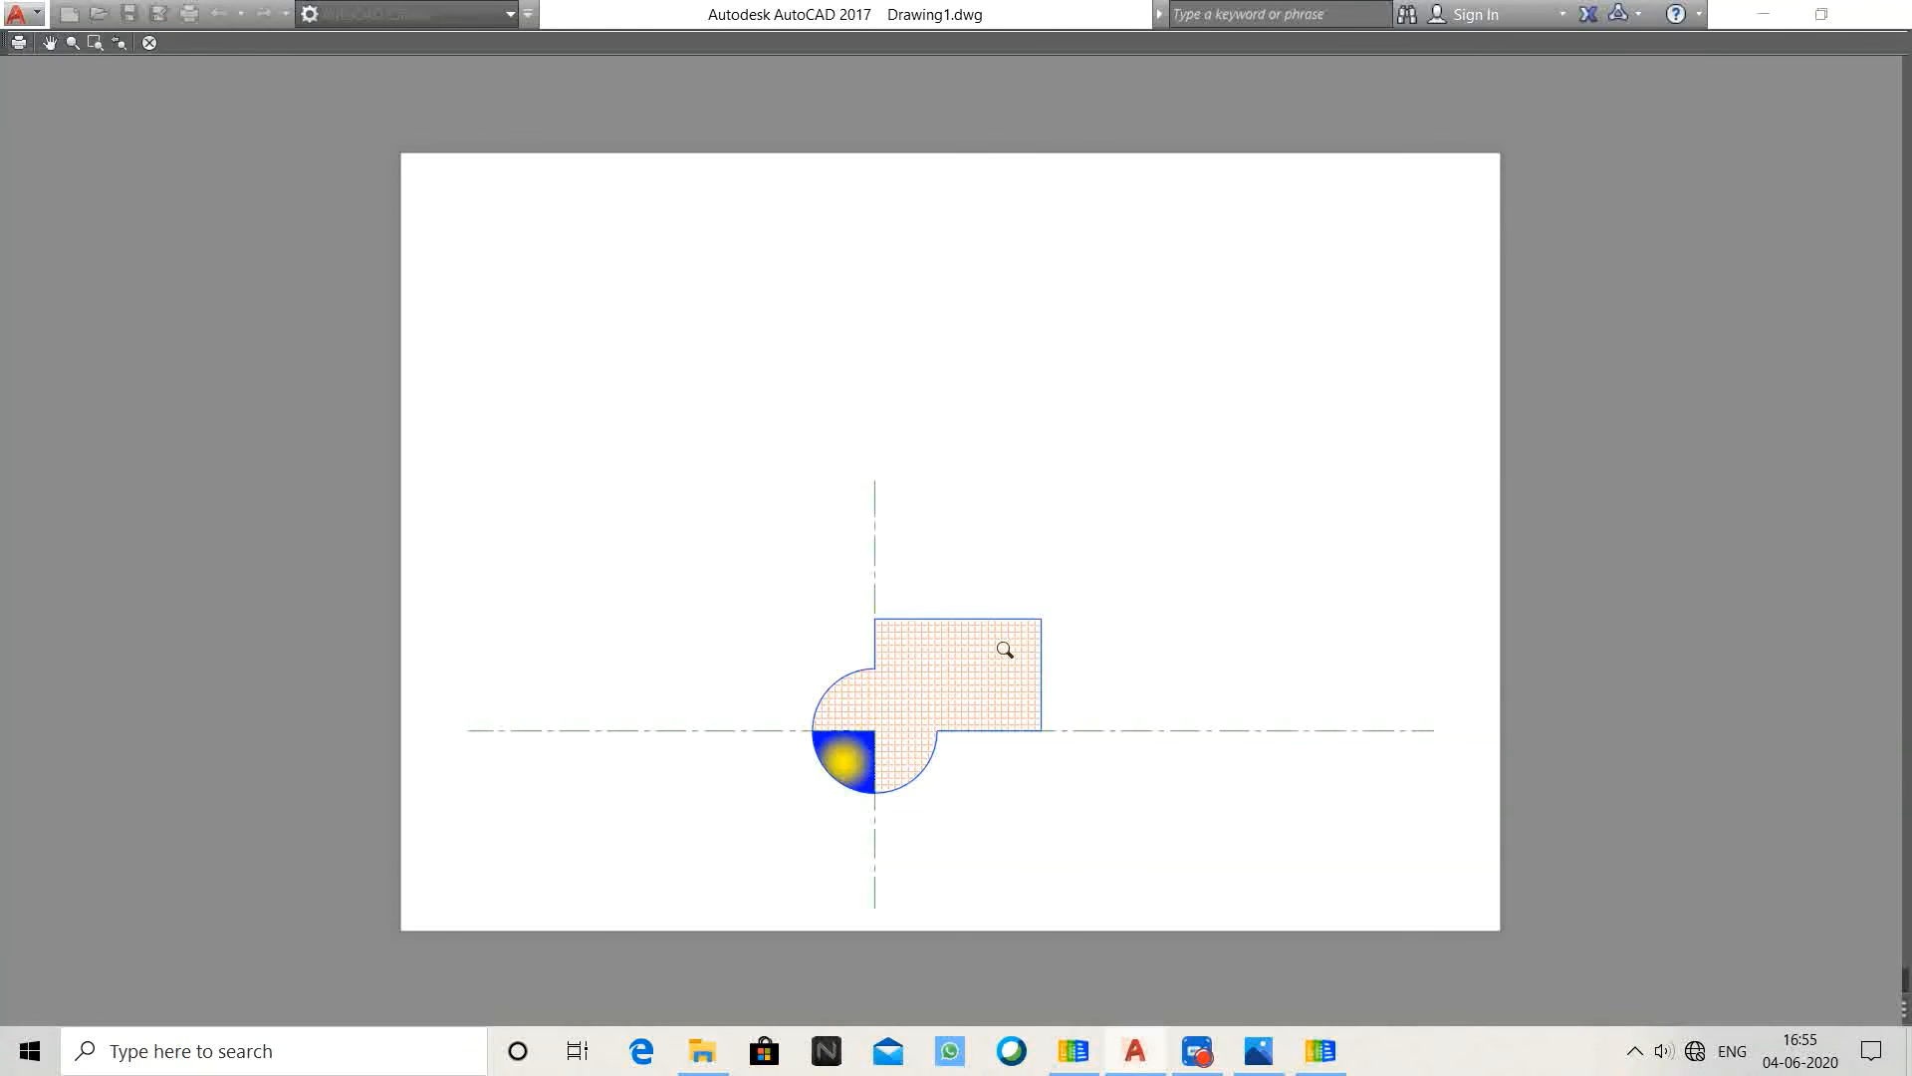
pyautogui.press('Escape')
pyautogui.press('Escape')
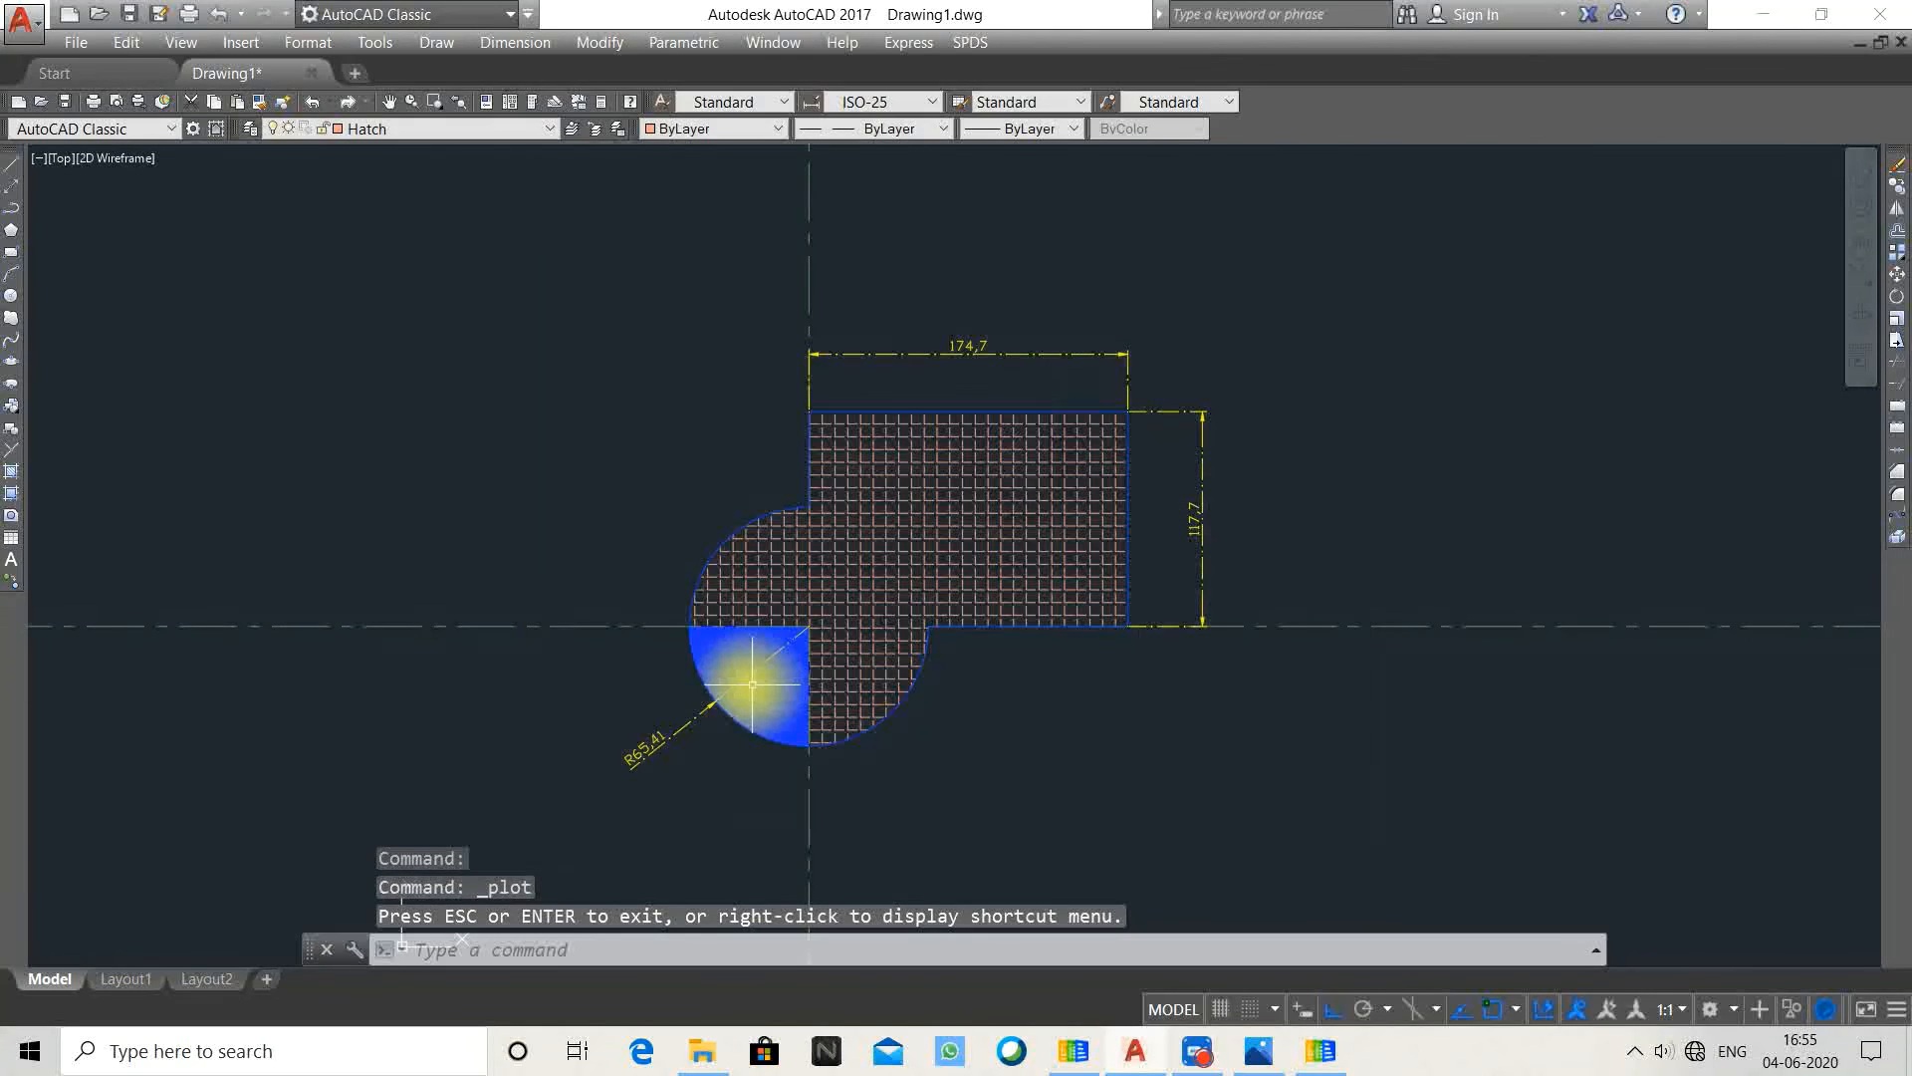
# Step: Make the Dimesions layer plottable again, and open its transparency setting without changing it
pyautogui.click(247, 129)
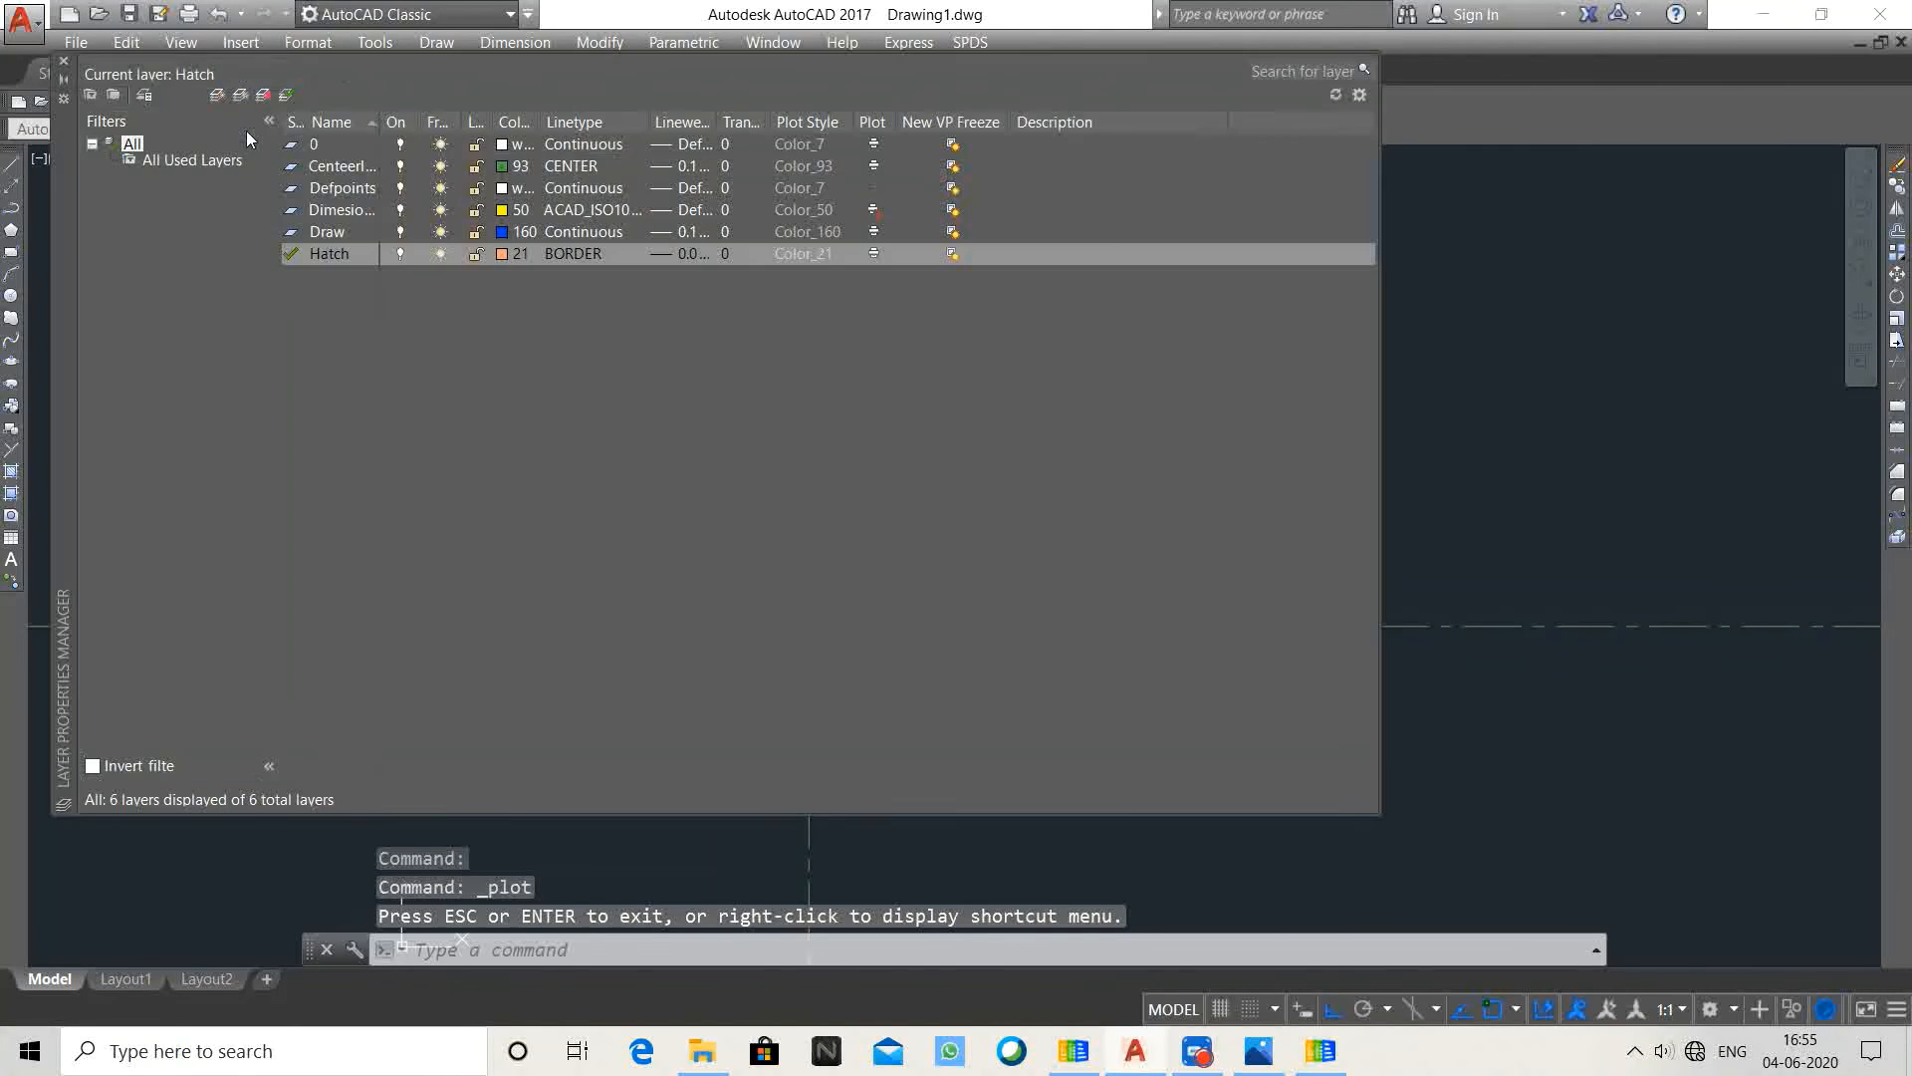
pyautogui.click(873, 212)
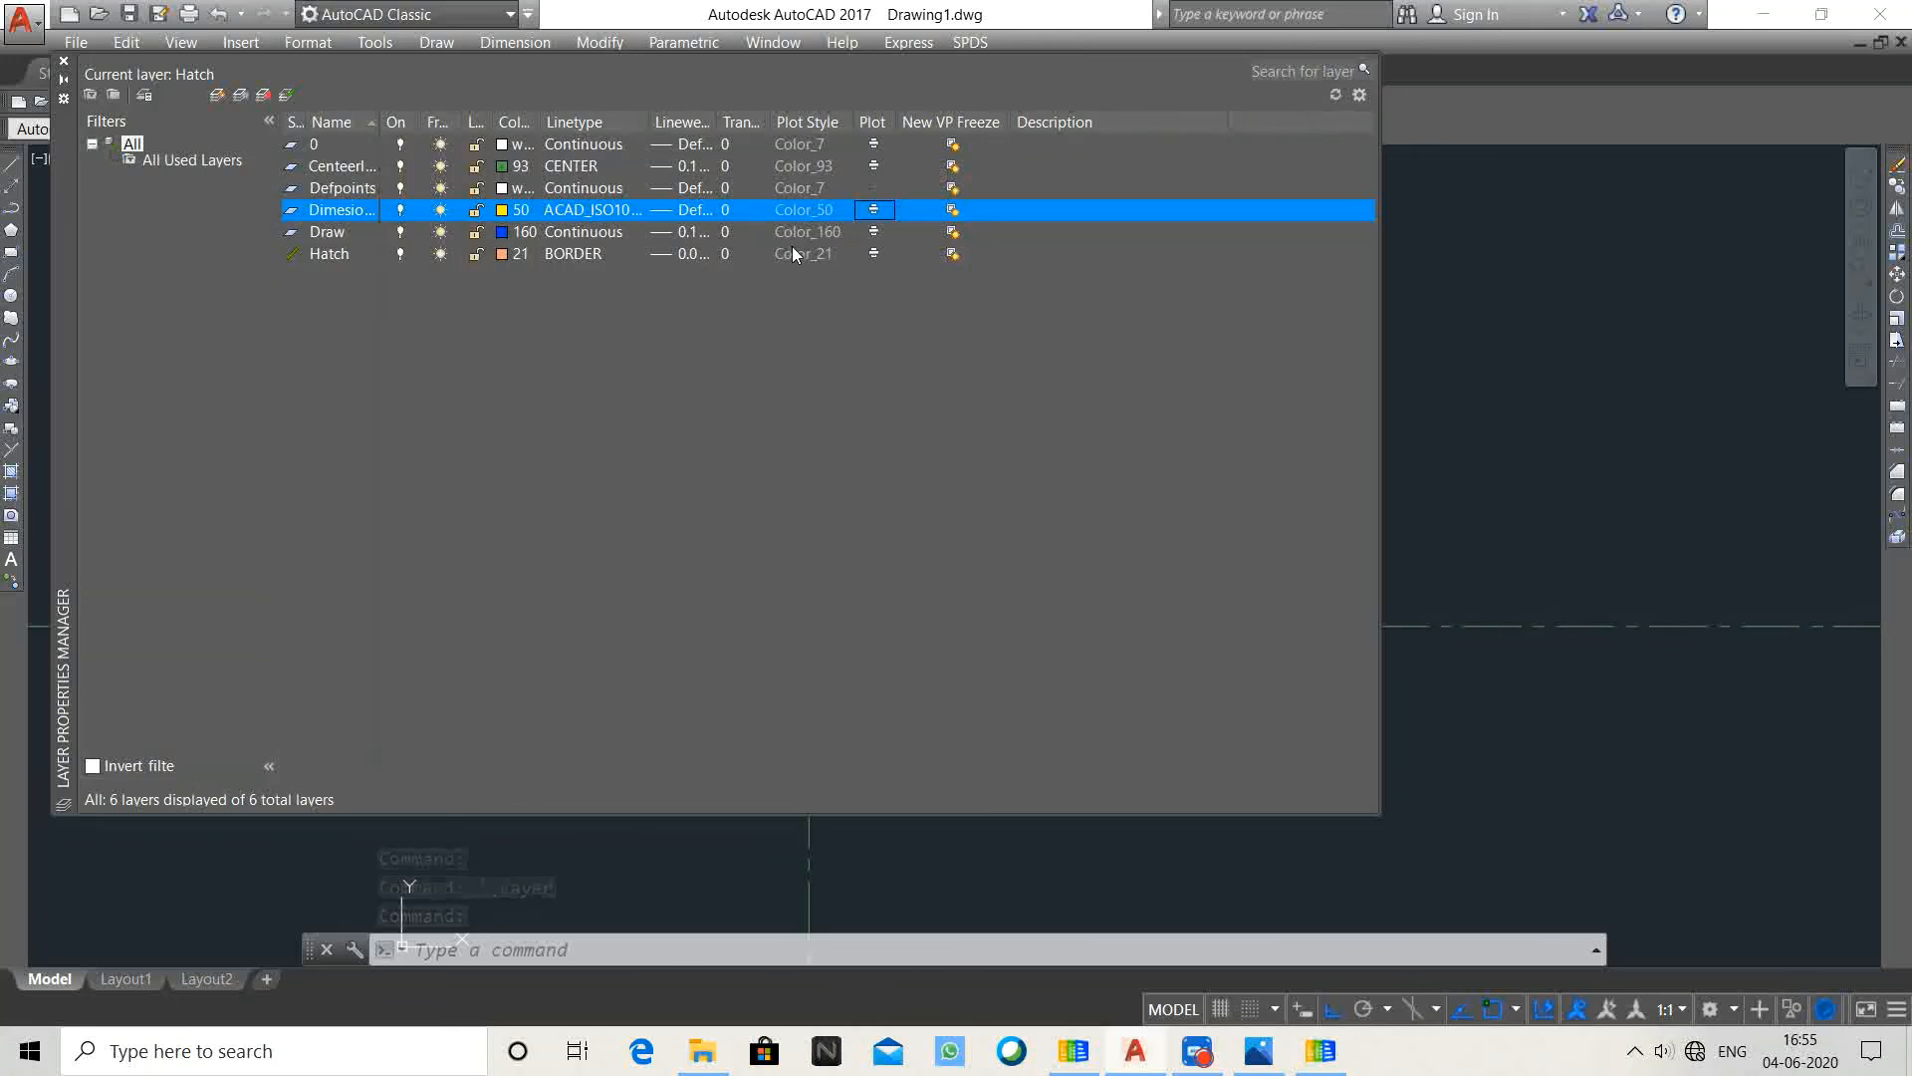
pyautogui.click(731, 213)
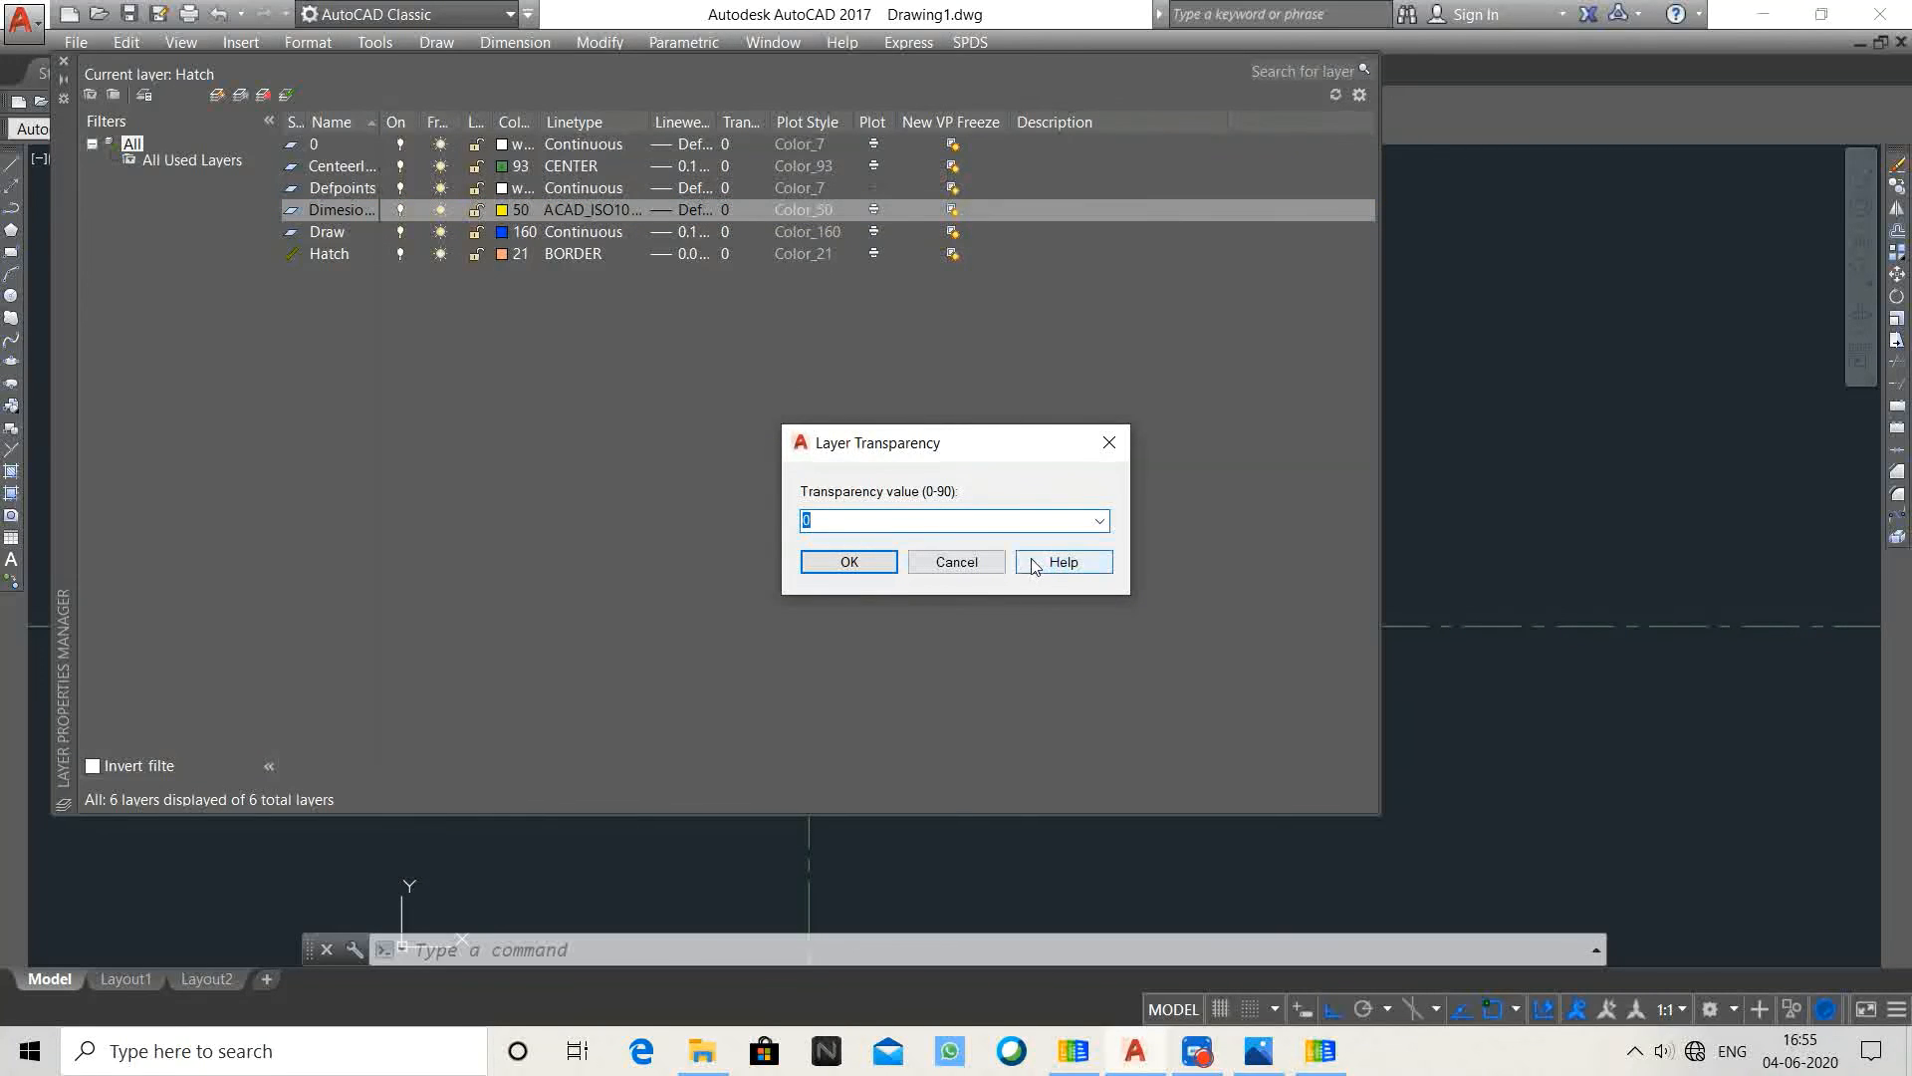
pyautogui.click(956, 563)
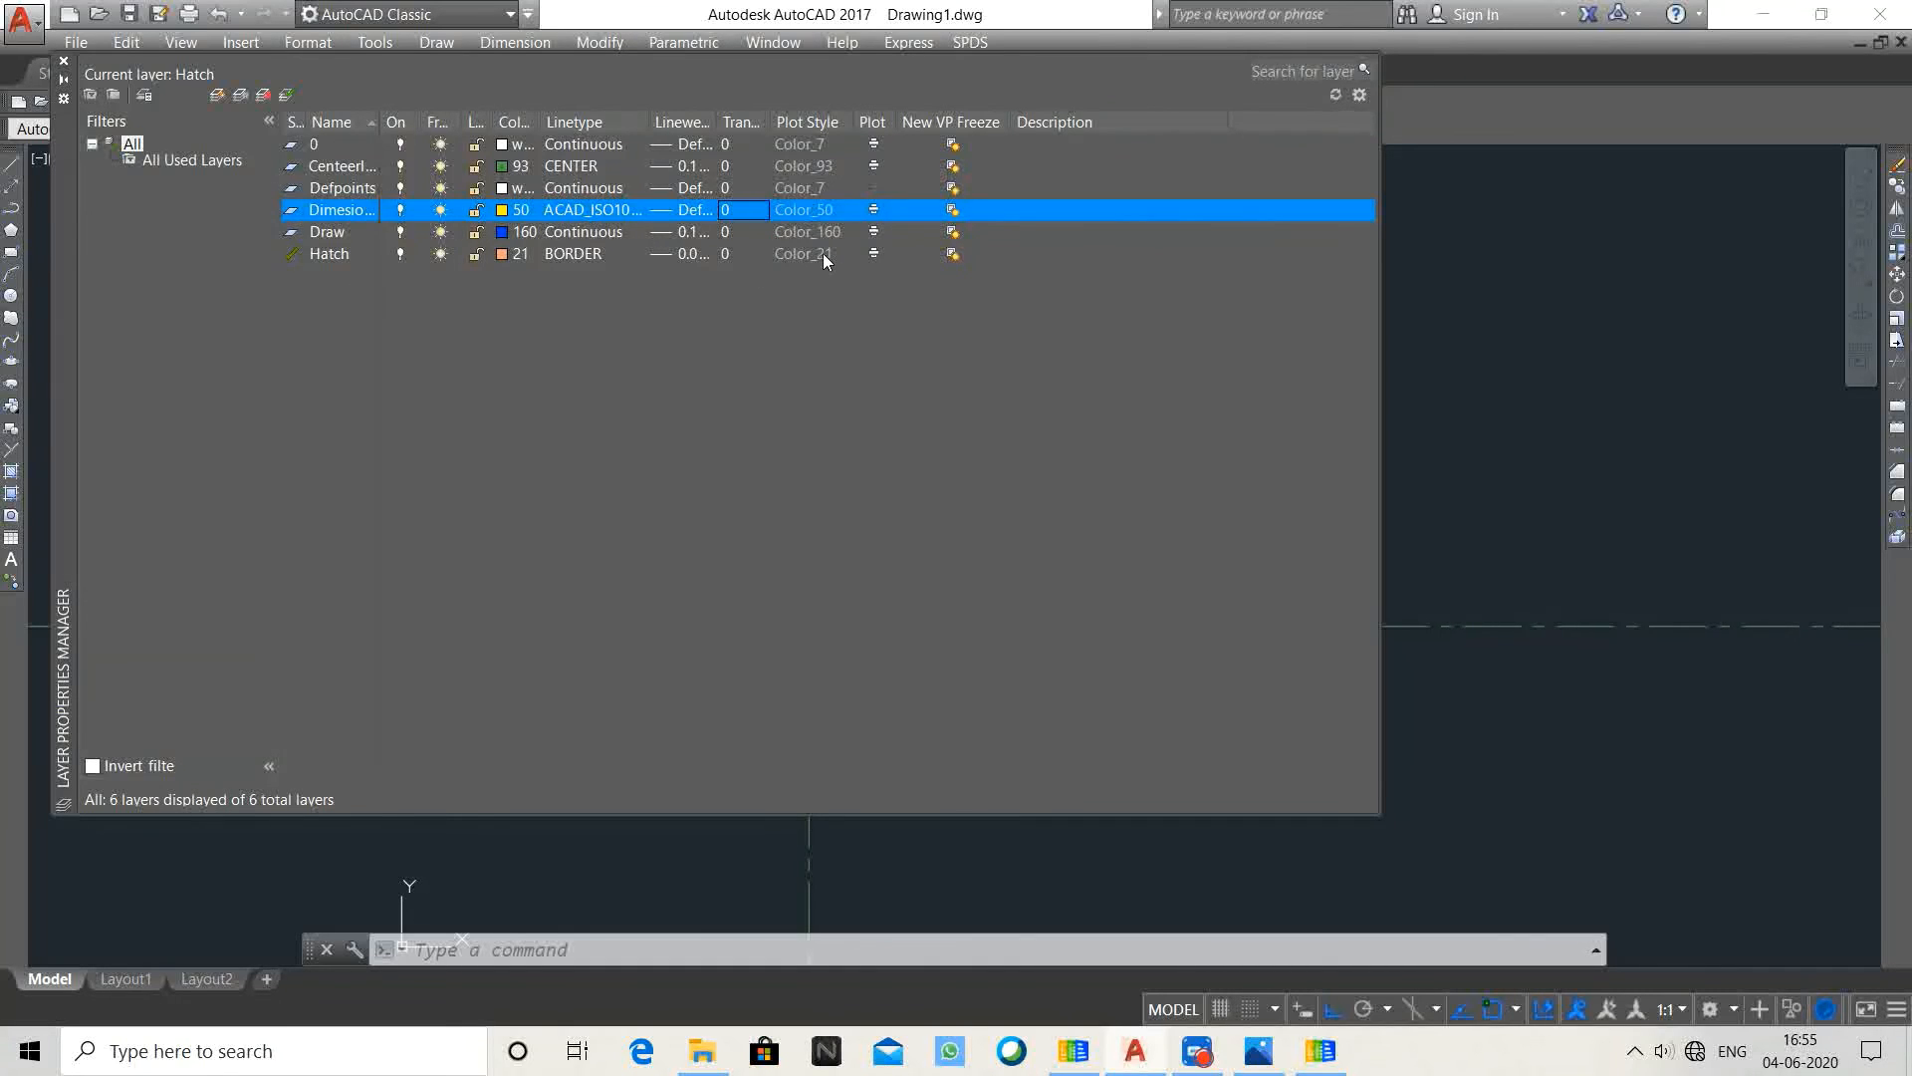
# Step: Set the Hatch layer's transparency to 50 and close the layer properties
pyautogui.doubleClick(724, 255)
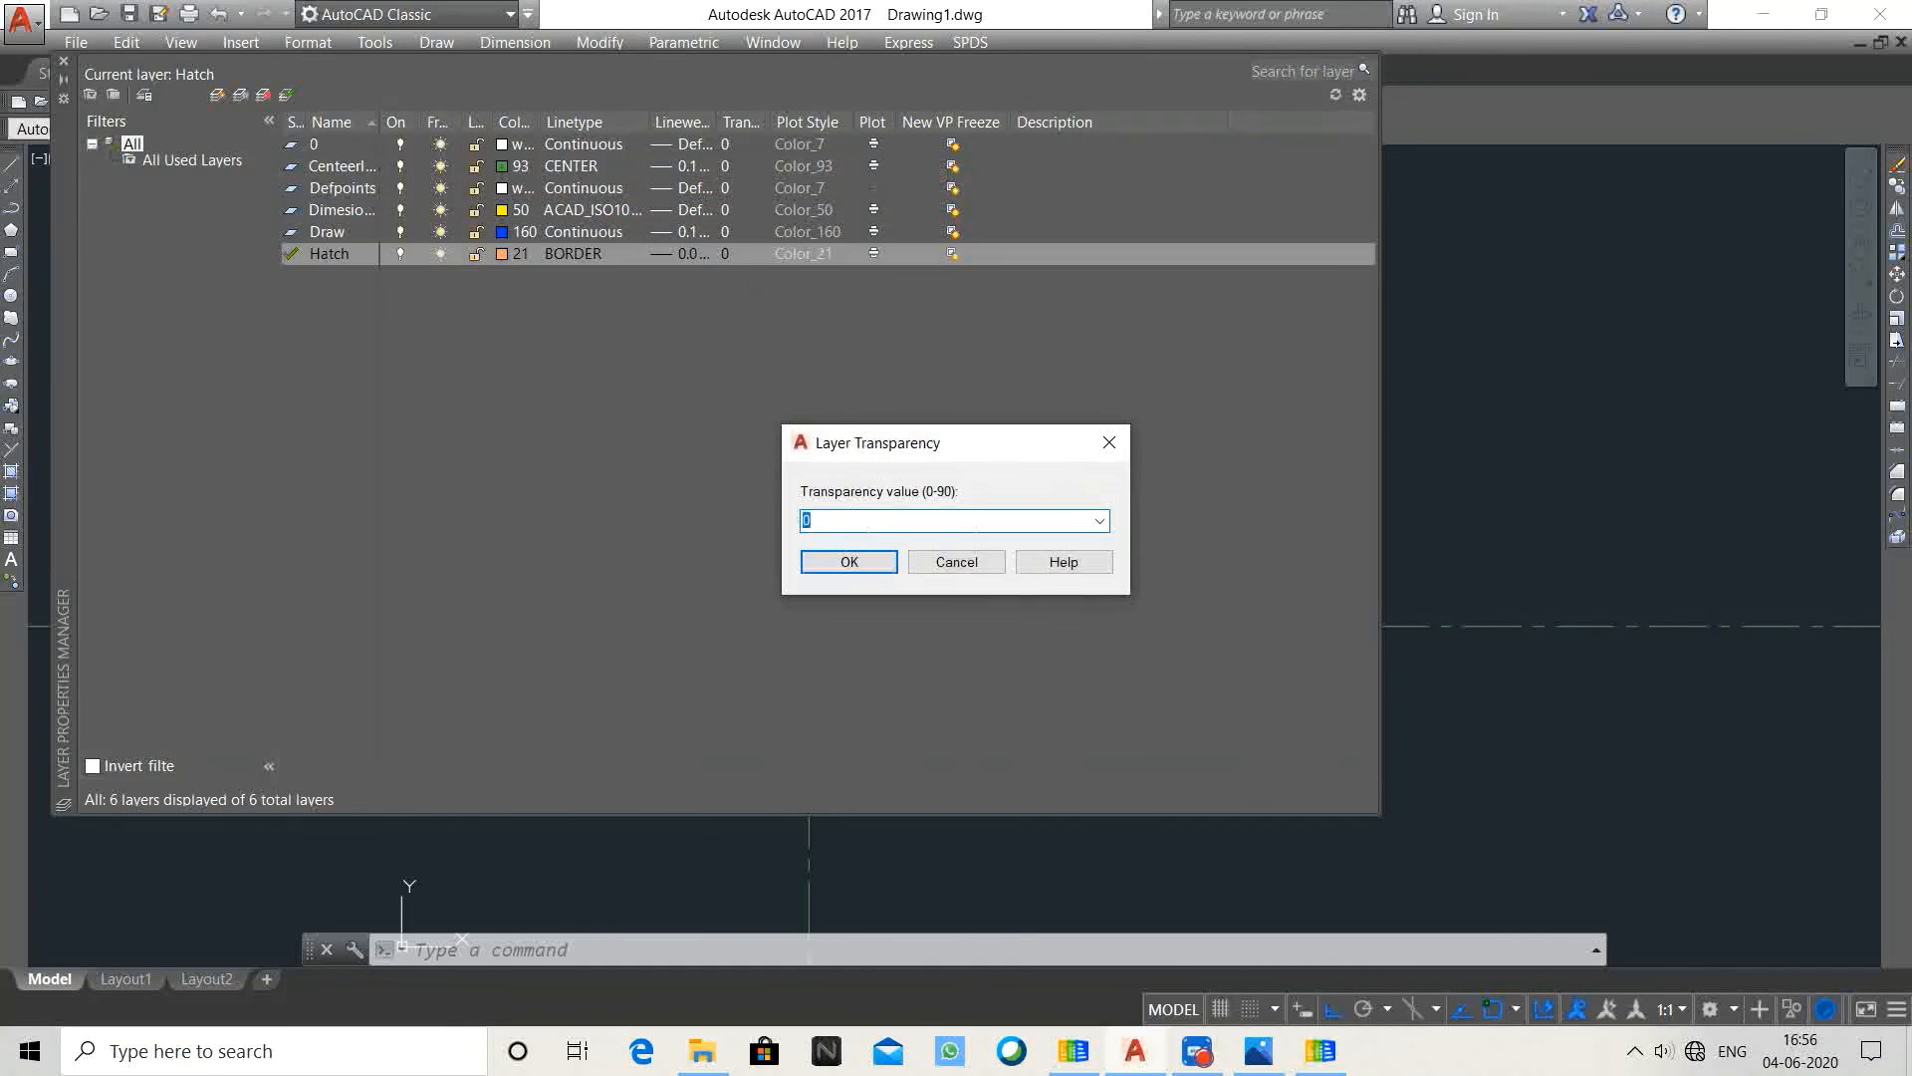
pyautogui.click(1100, 521)
pyautogui.click(877, 621)
pyautogui.click(868, 563)
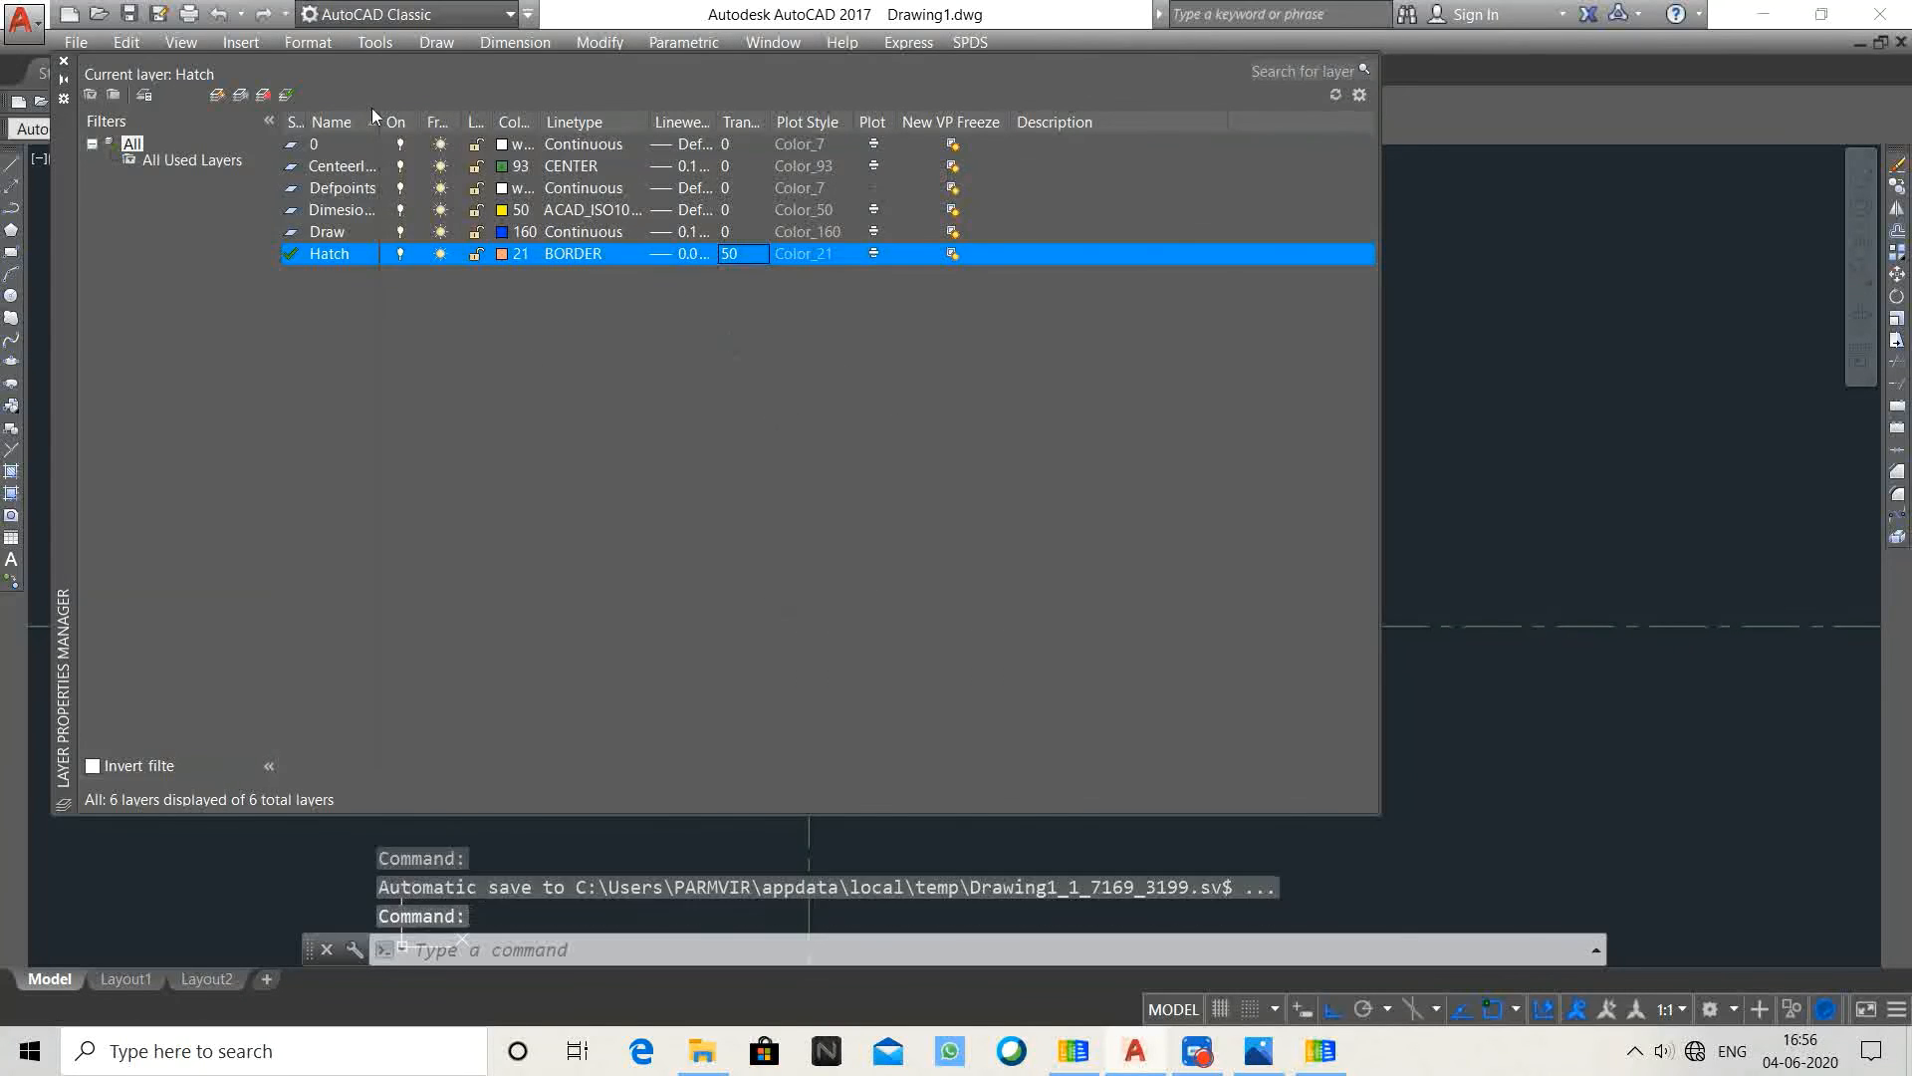
pyautogui.click(63, 60)
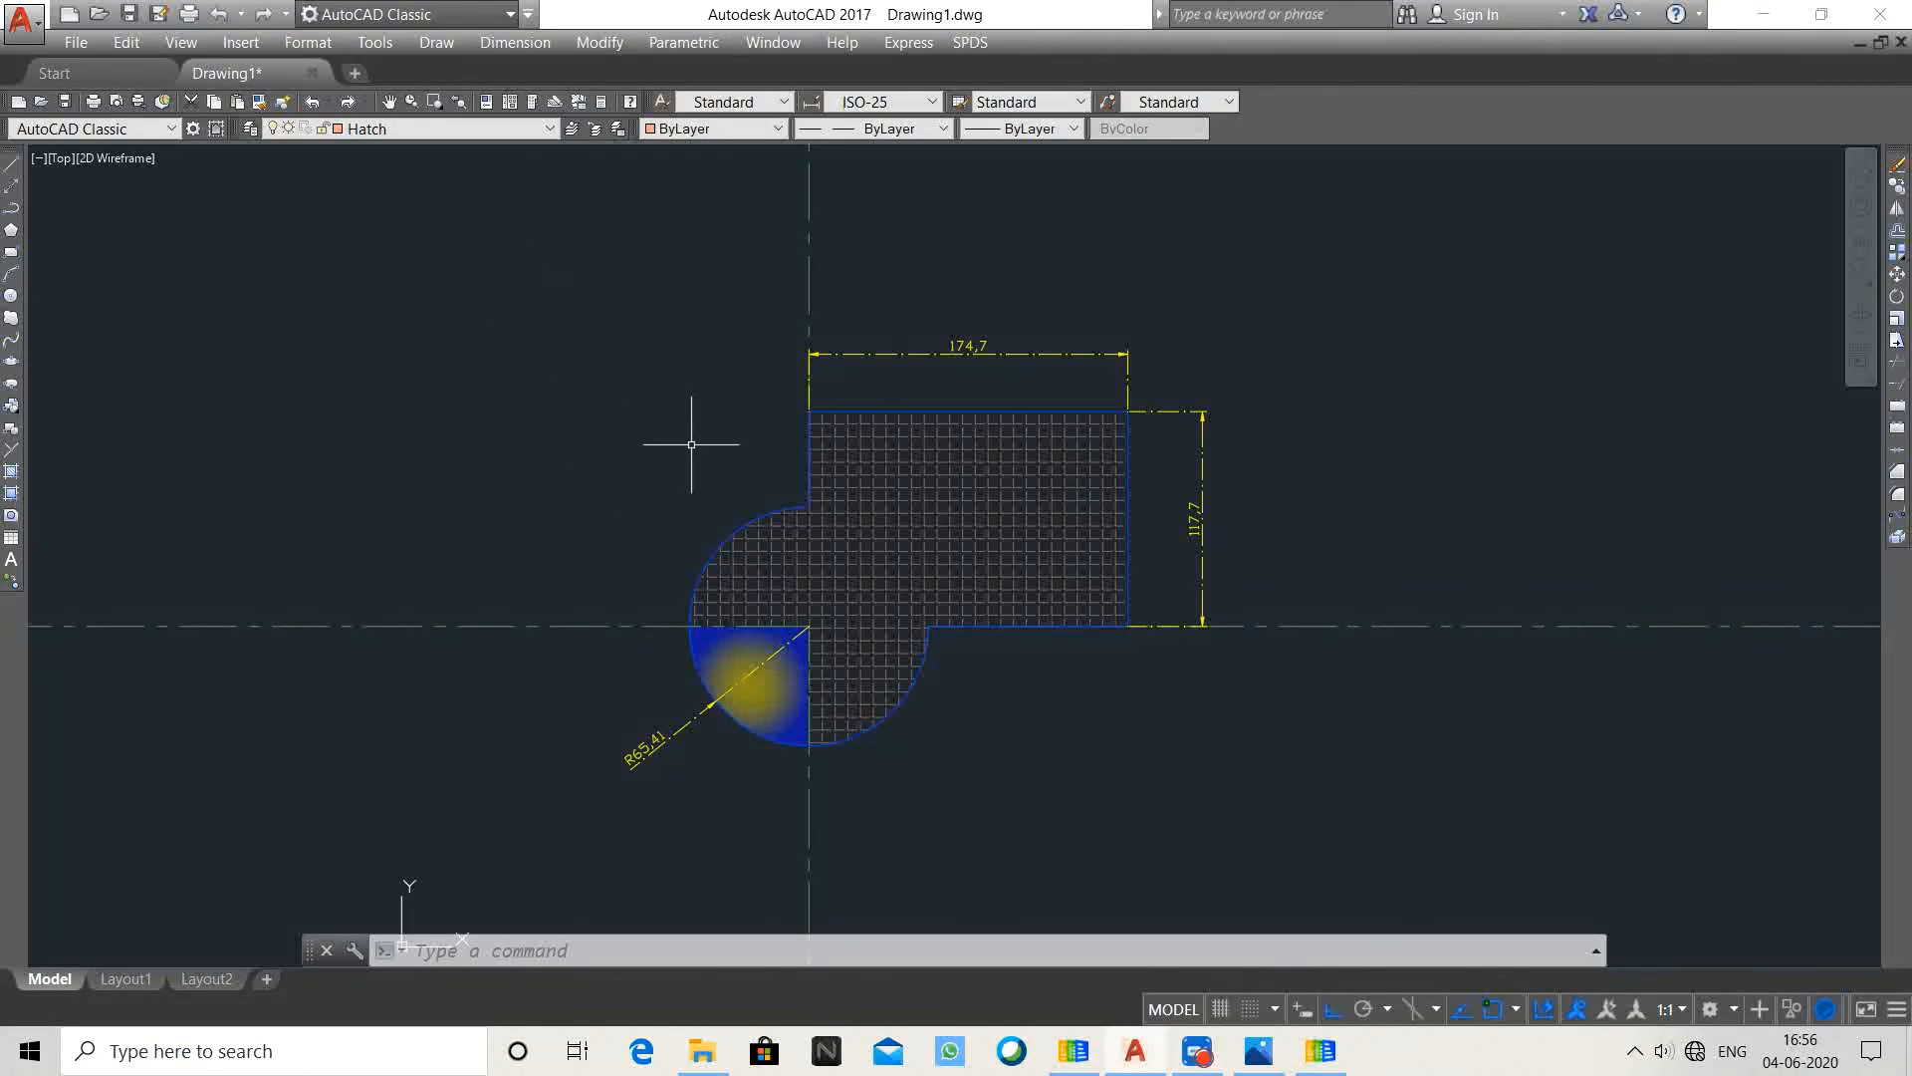
# Step: Switch past the Autocad-tutorial4.png image to the Layers slideshow and advance from the Layer Cammands slide to the closing slide
pyautogui.hotkey('alt', 'Tab')
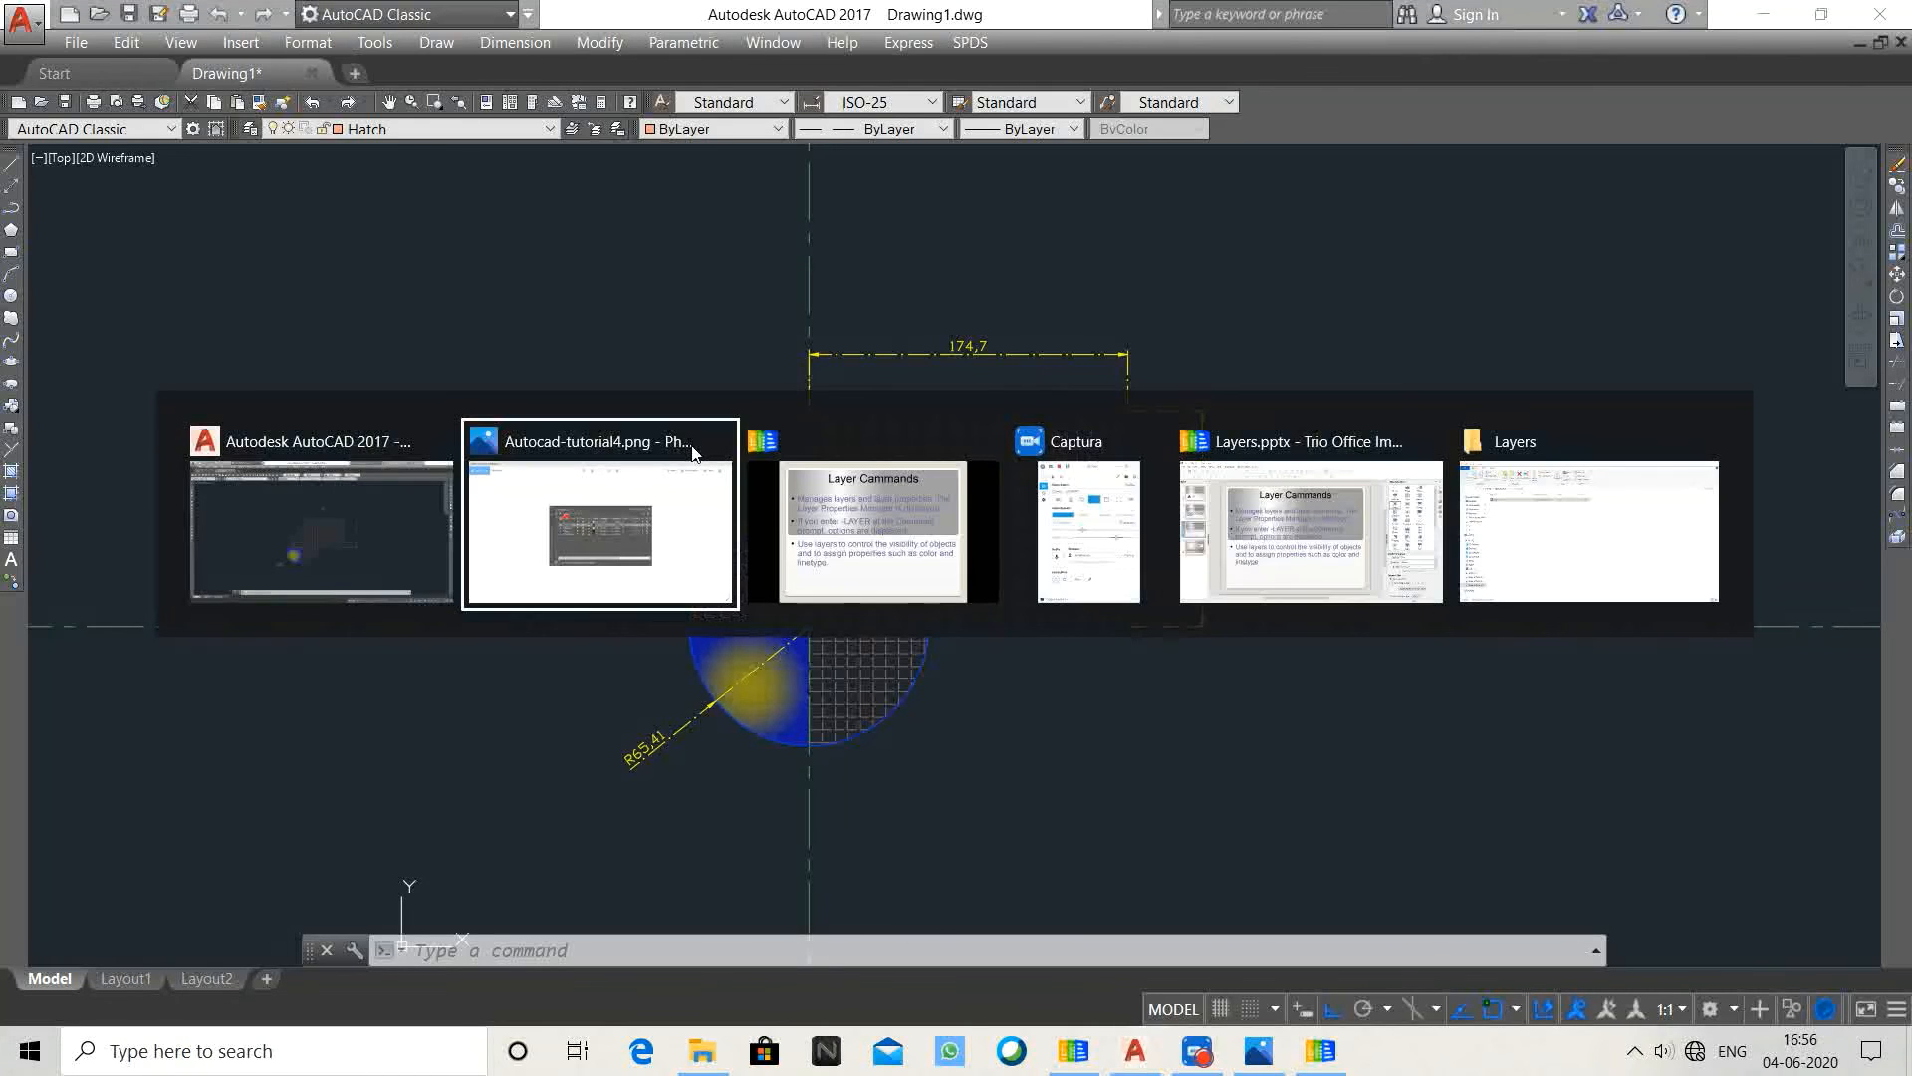
pyautogui.click(695, 453)
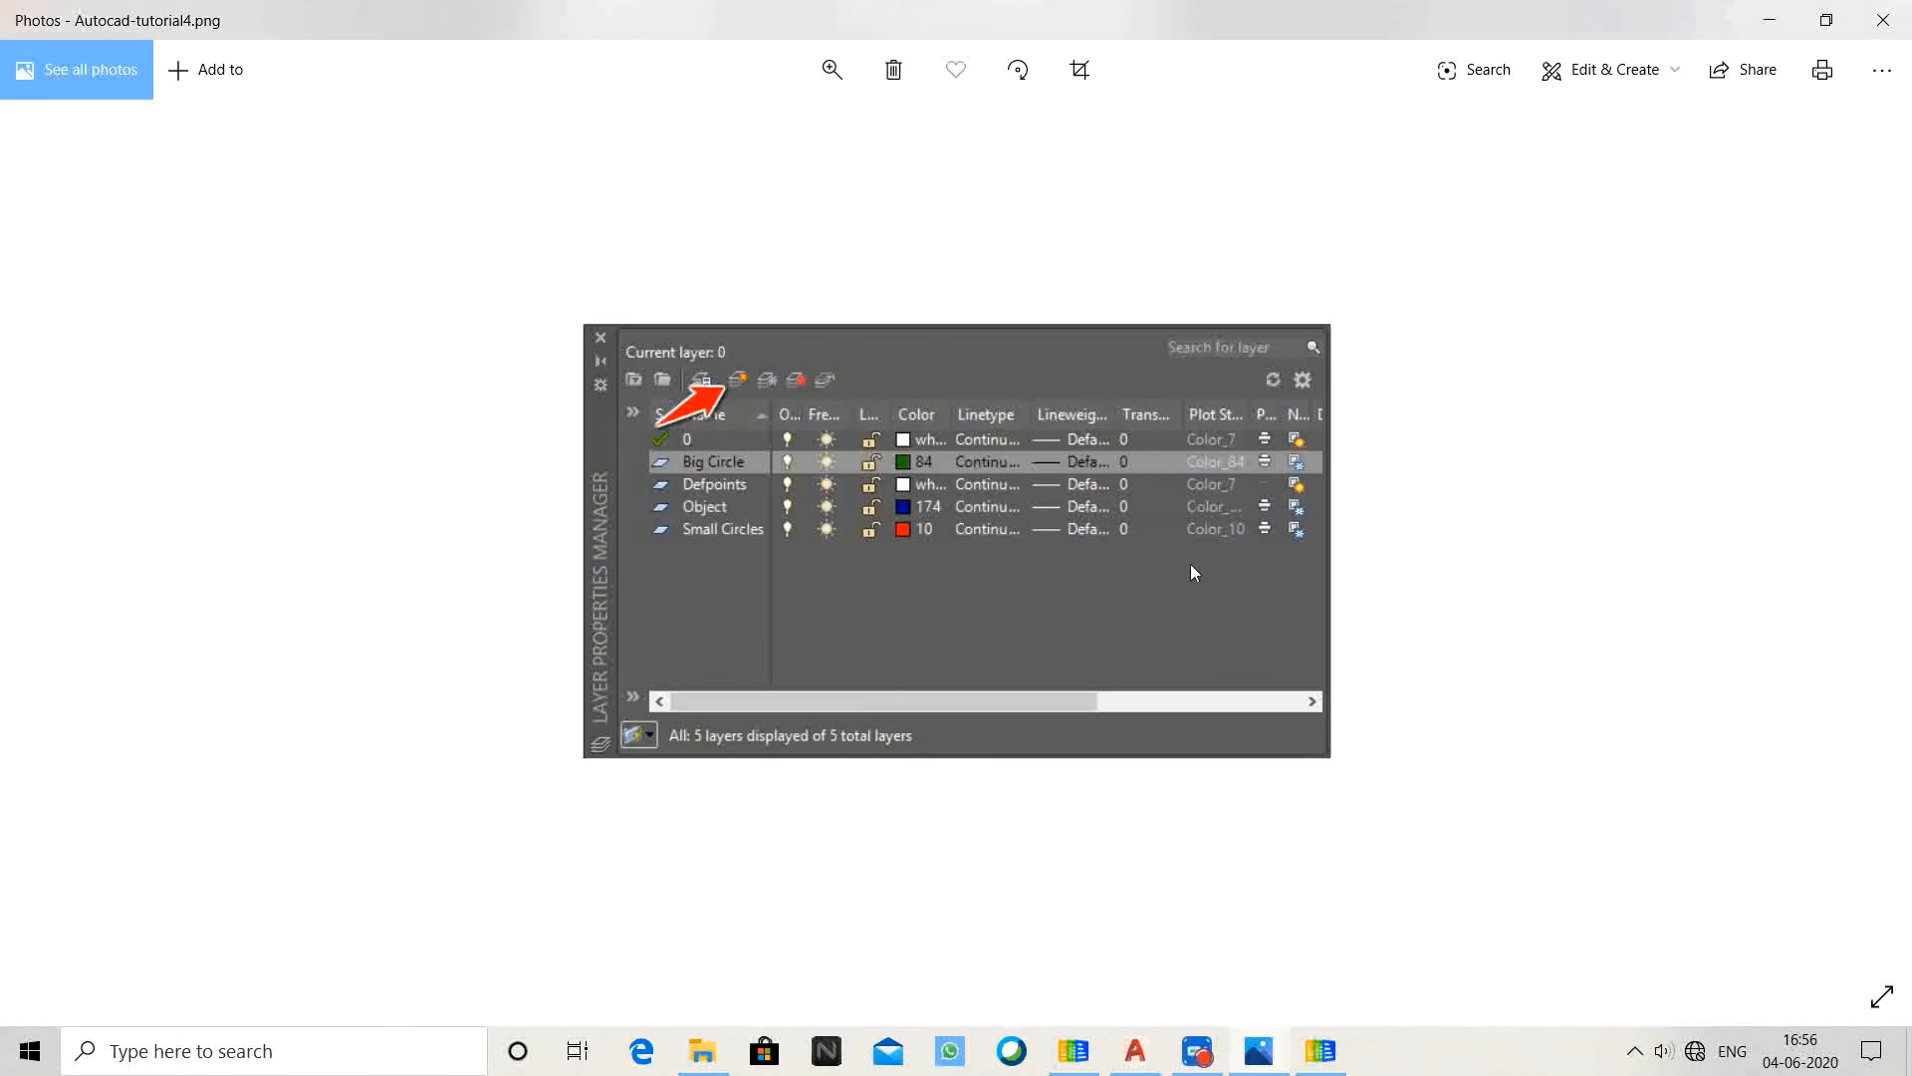
pyautogui.hotkey('alt', 'Tab')
pyautogui.hotkey('alt', 'Tab')
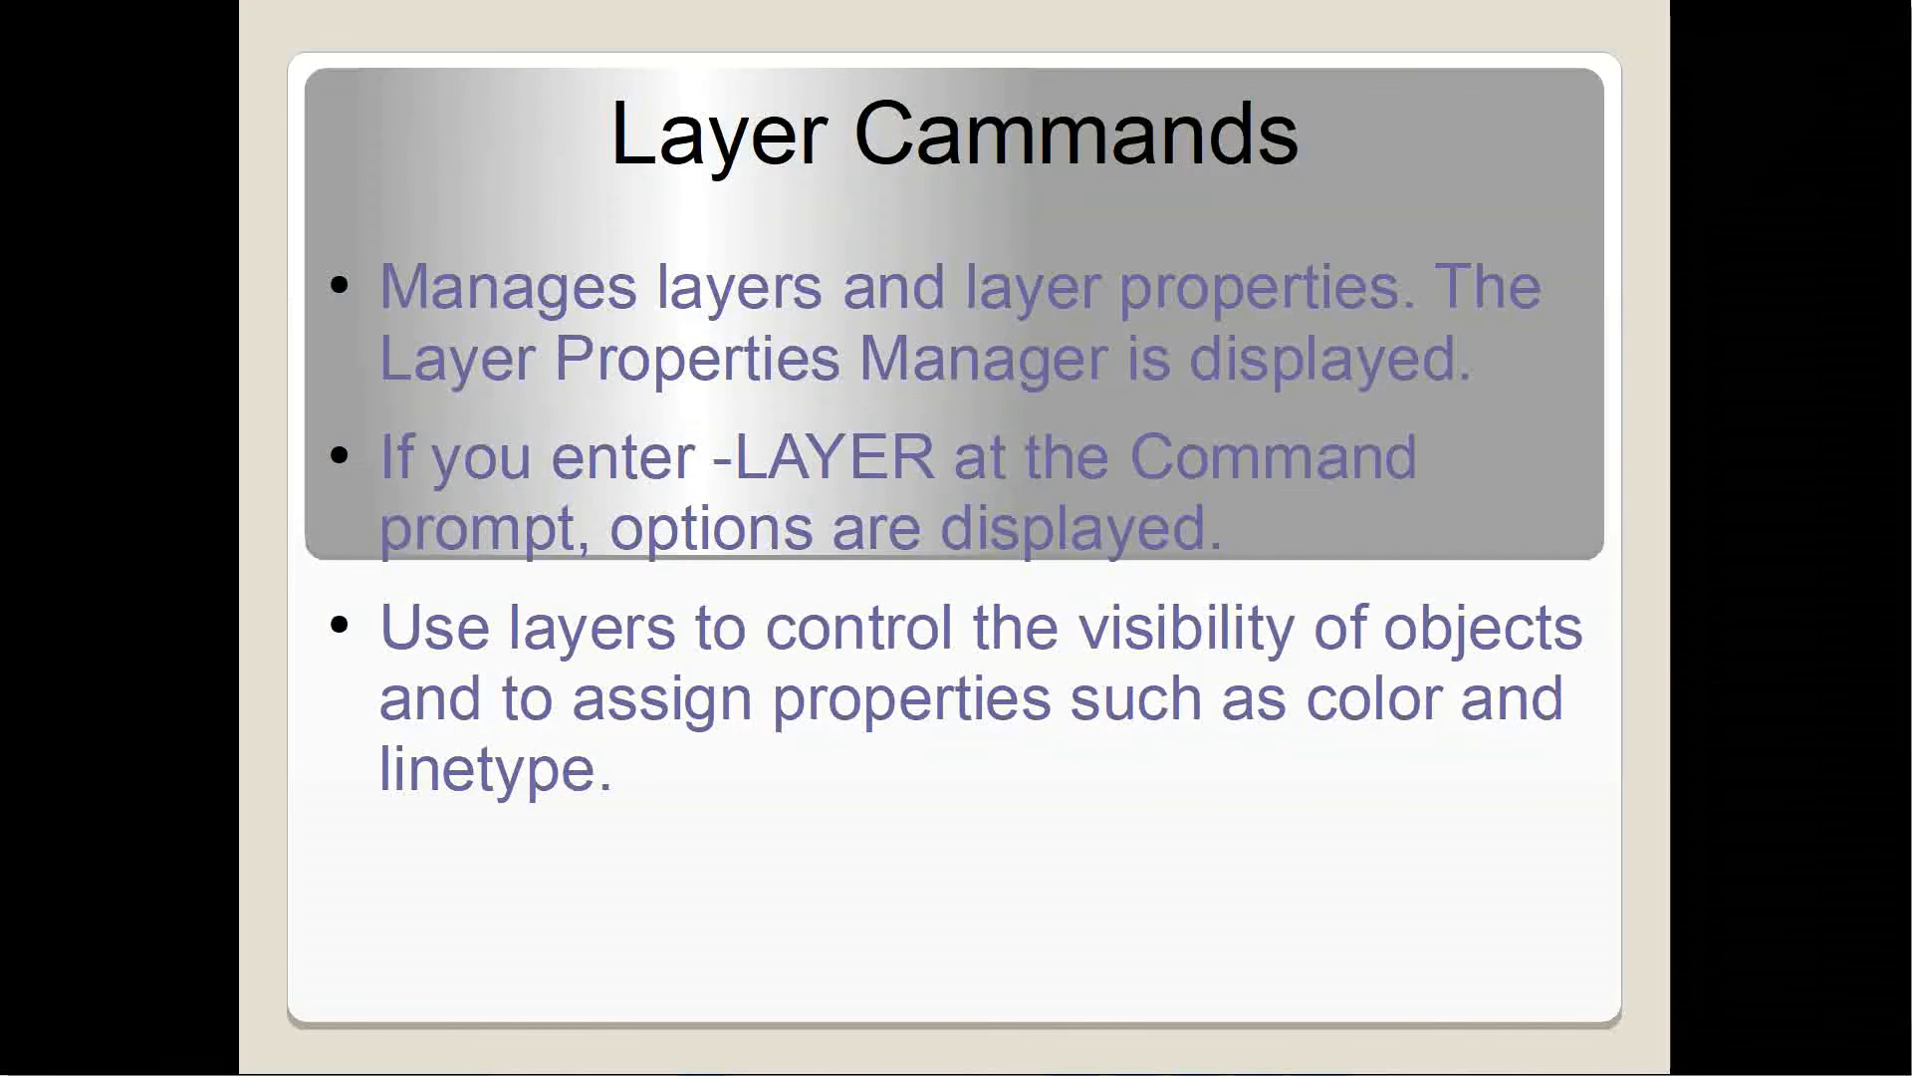
pyautogui.press('Right')
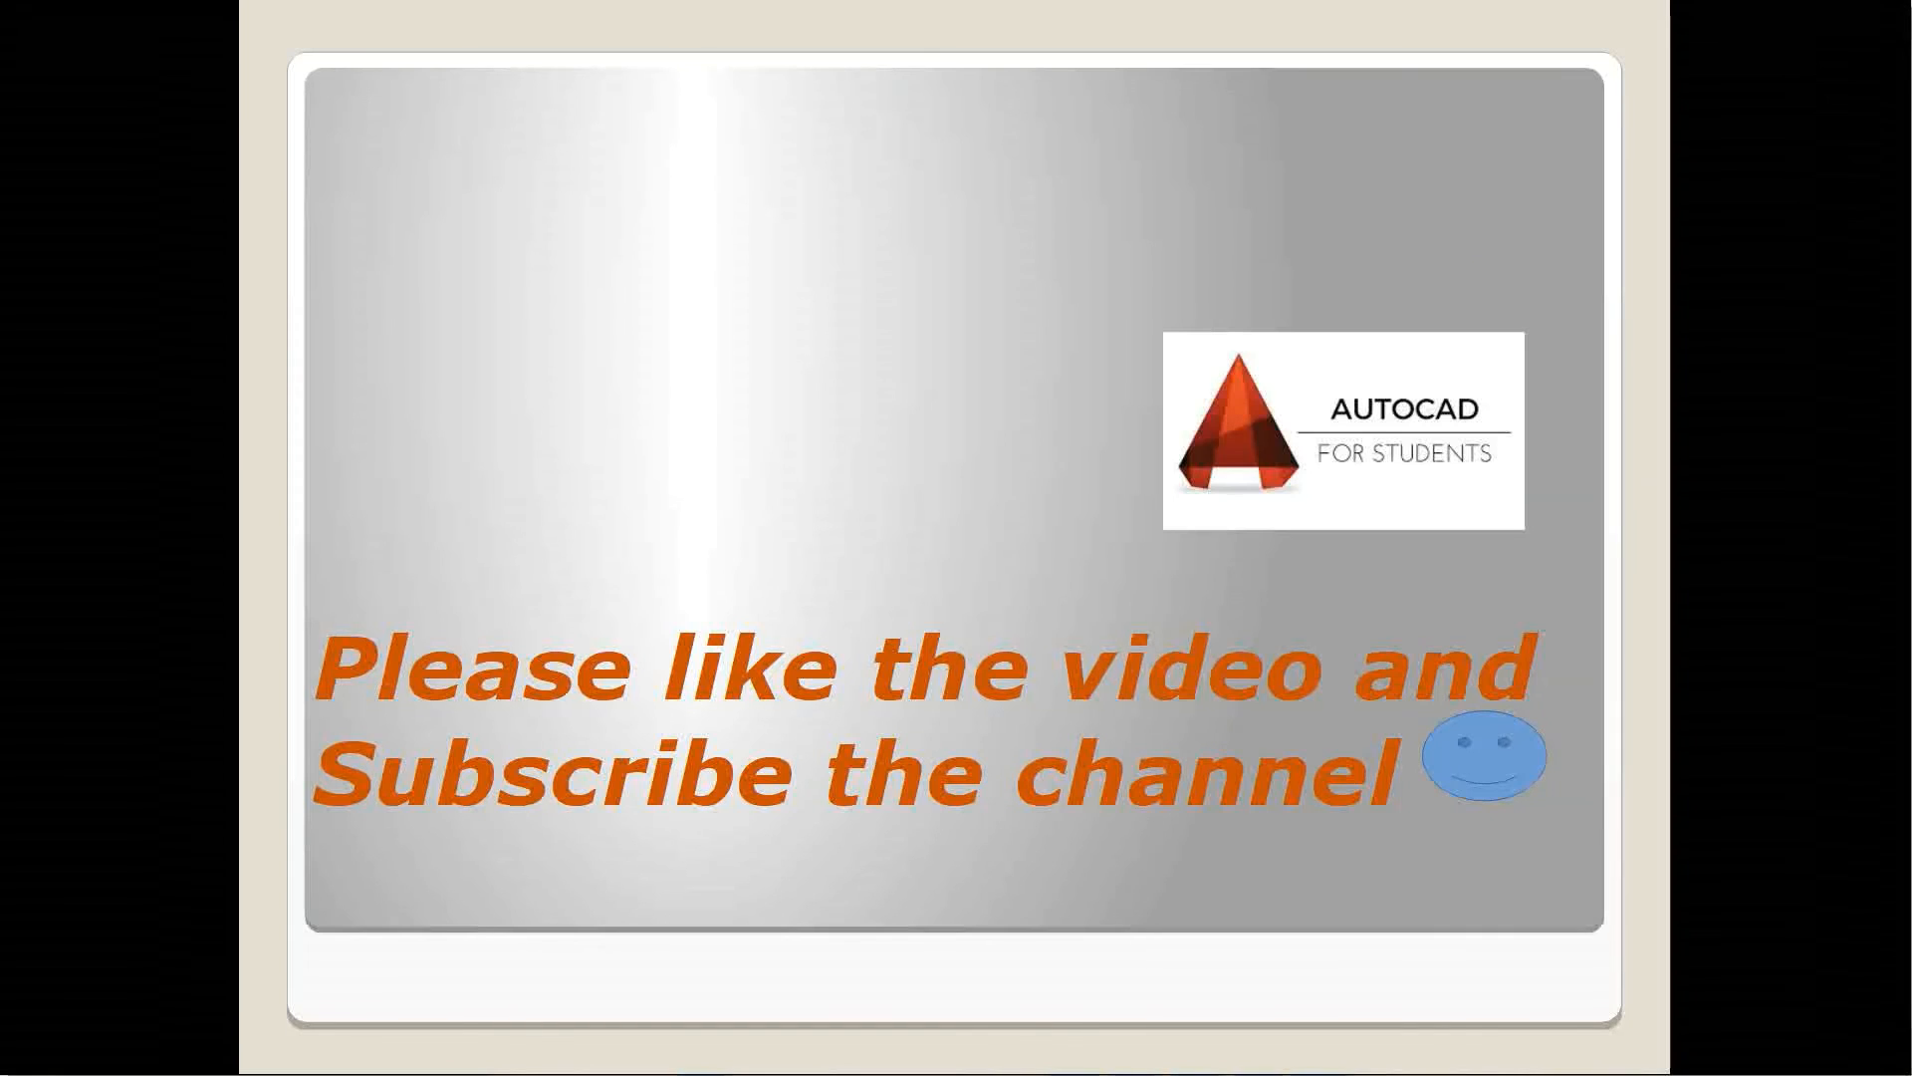